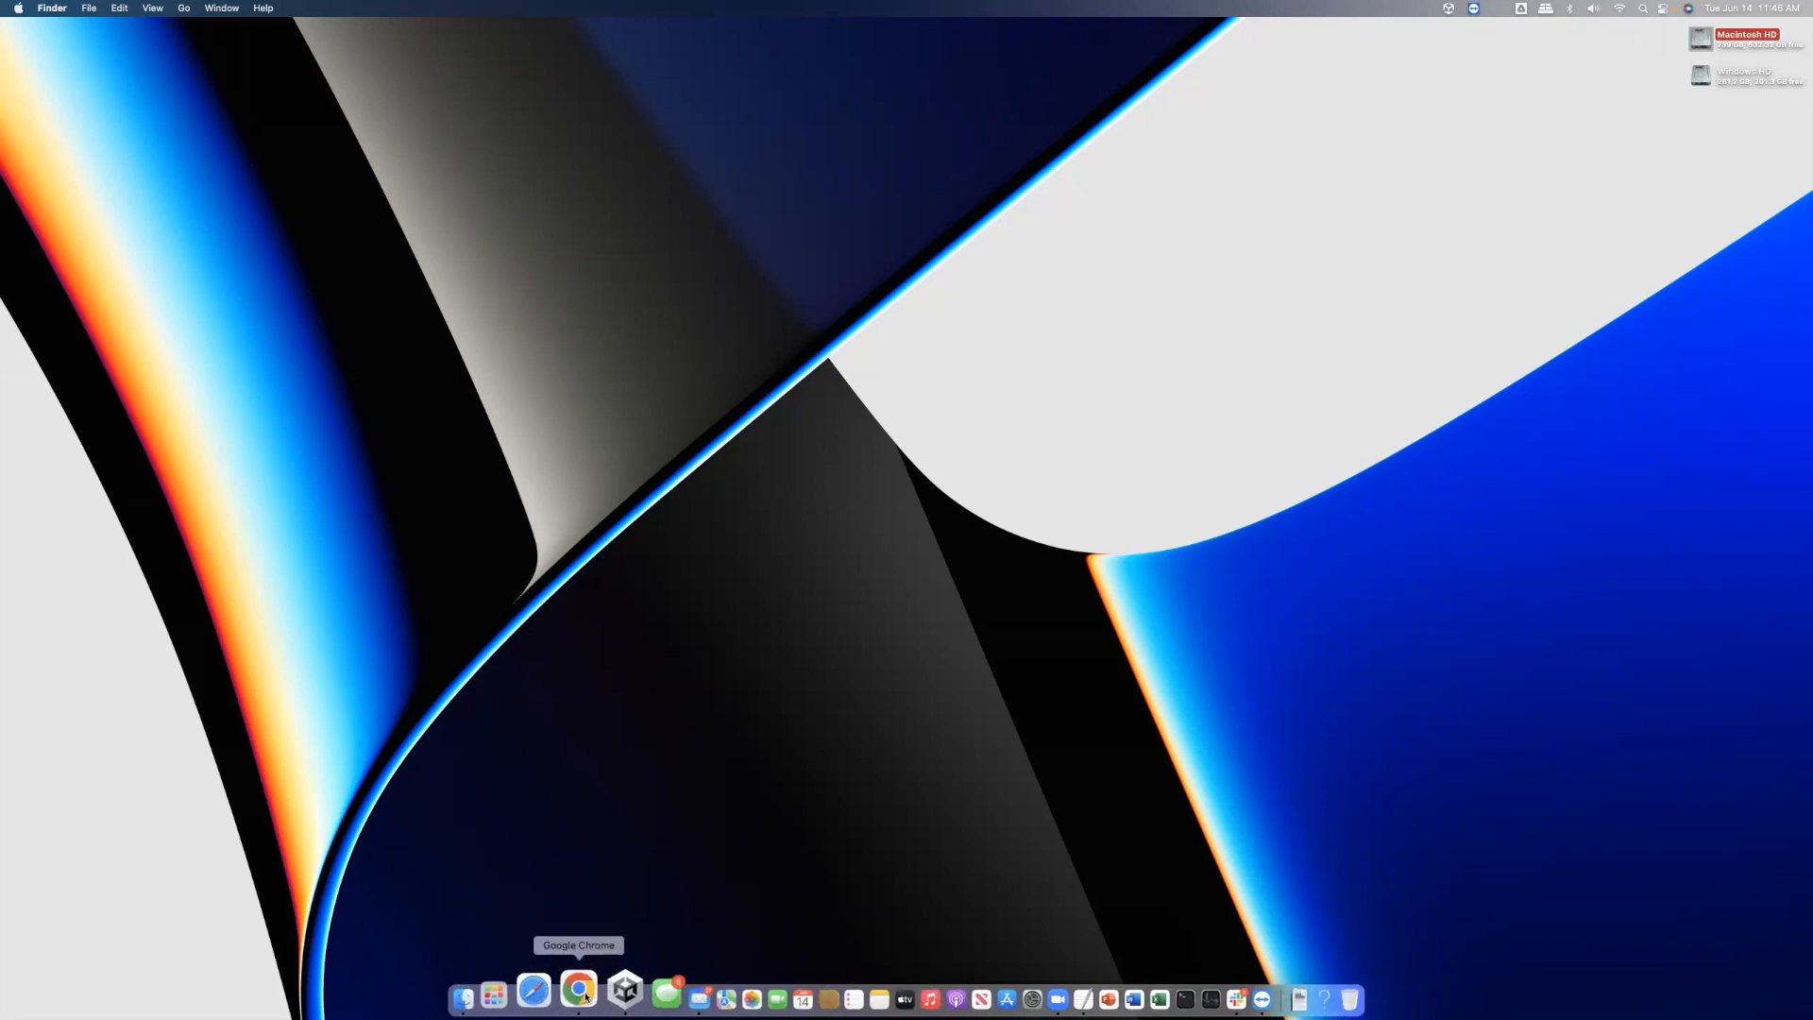
Fill in the new-repository form with the name Test1, Public, and Add a README file ticked
click(579, 990)
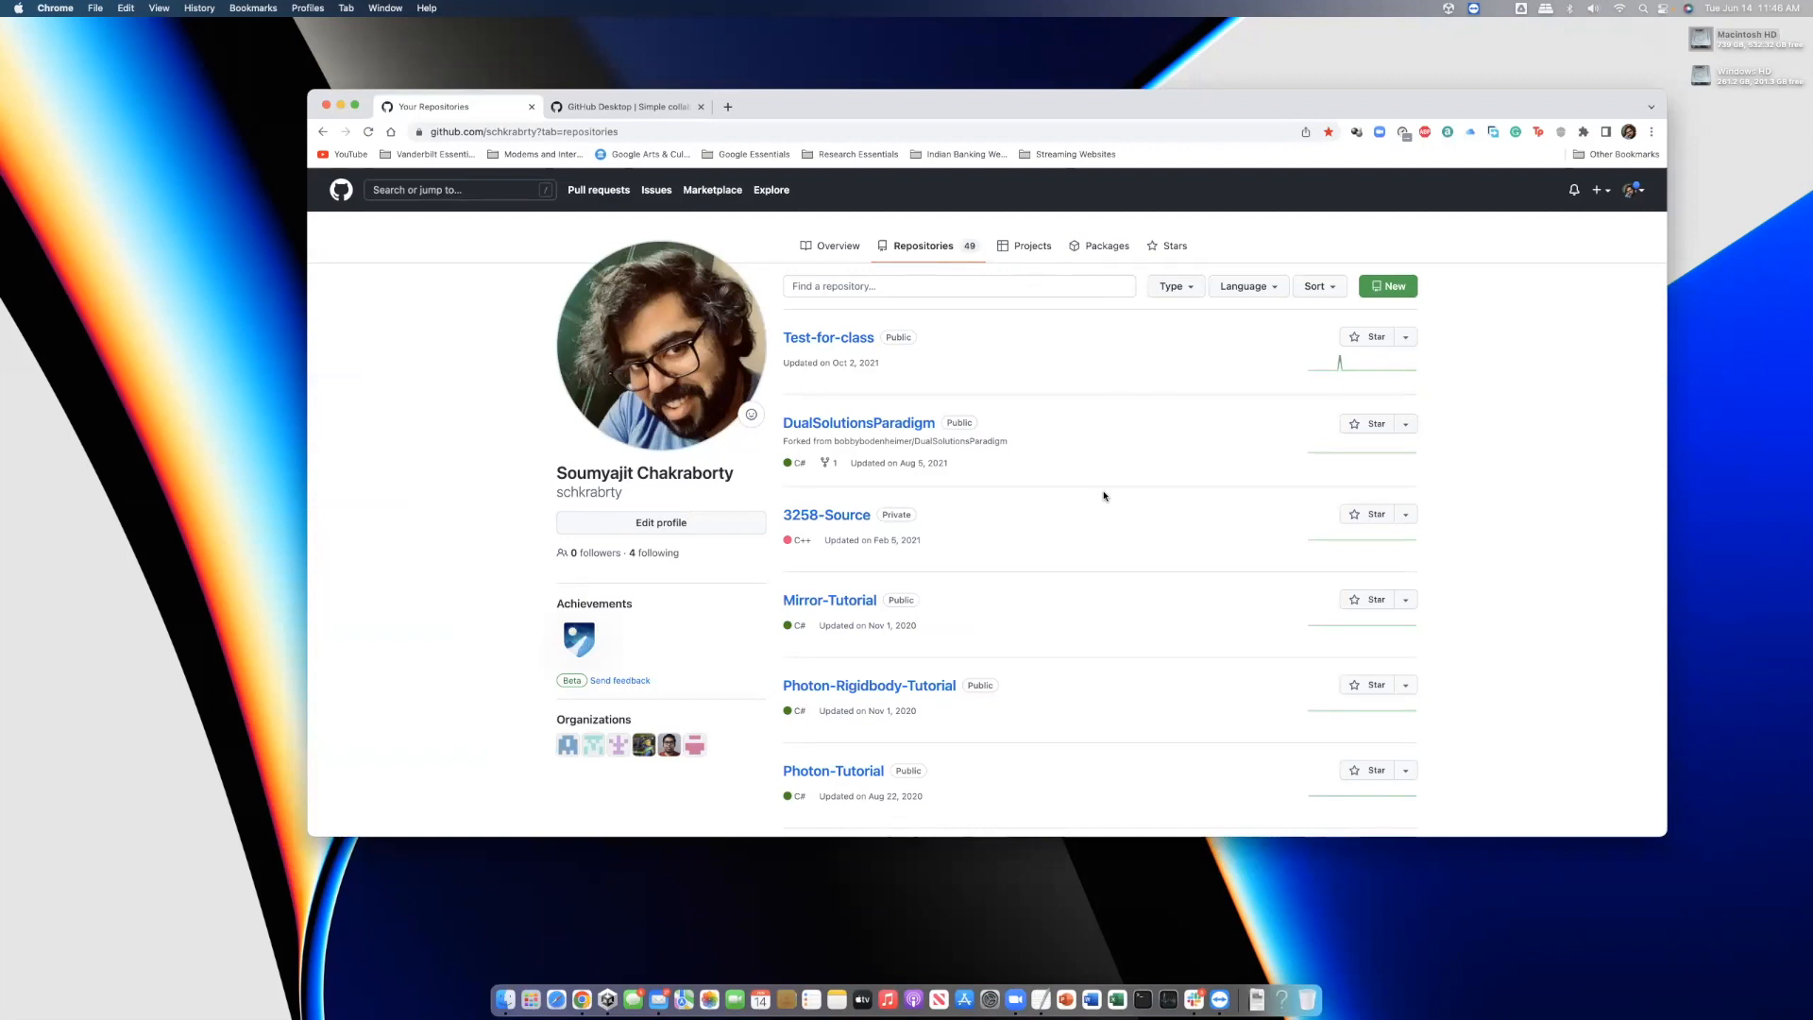
click(1394, 288)
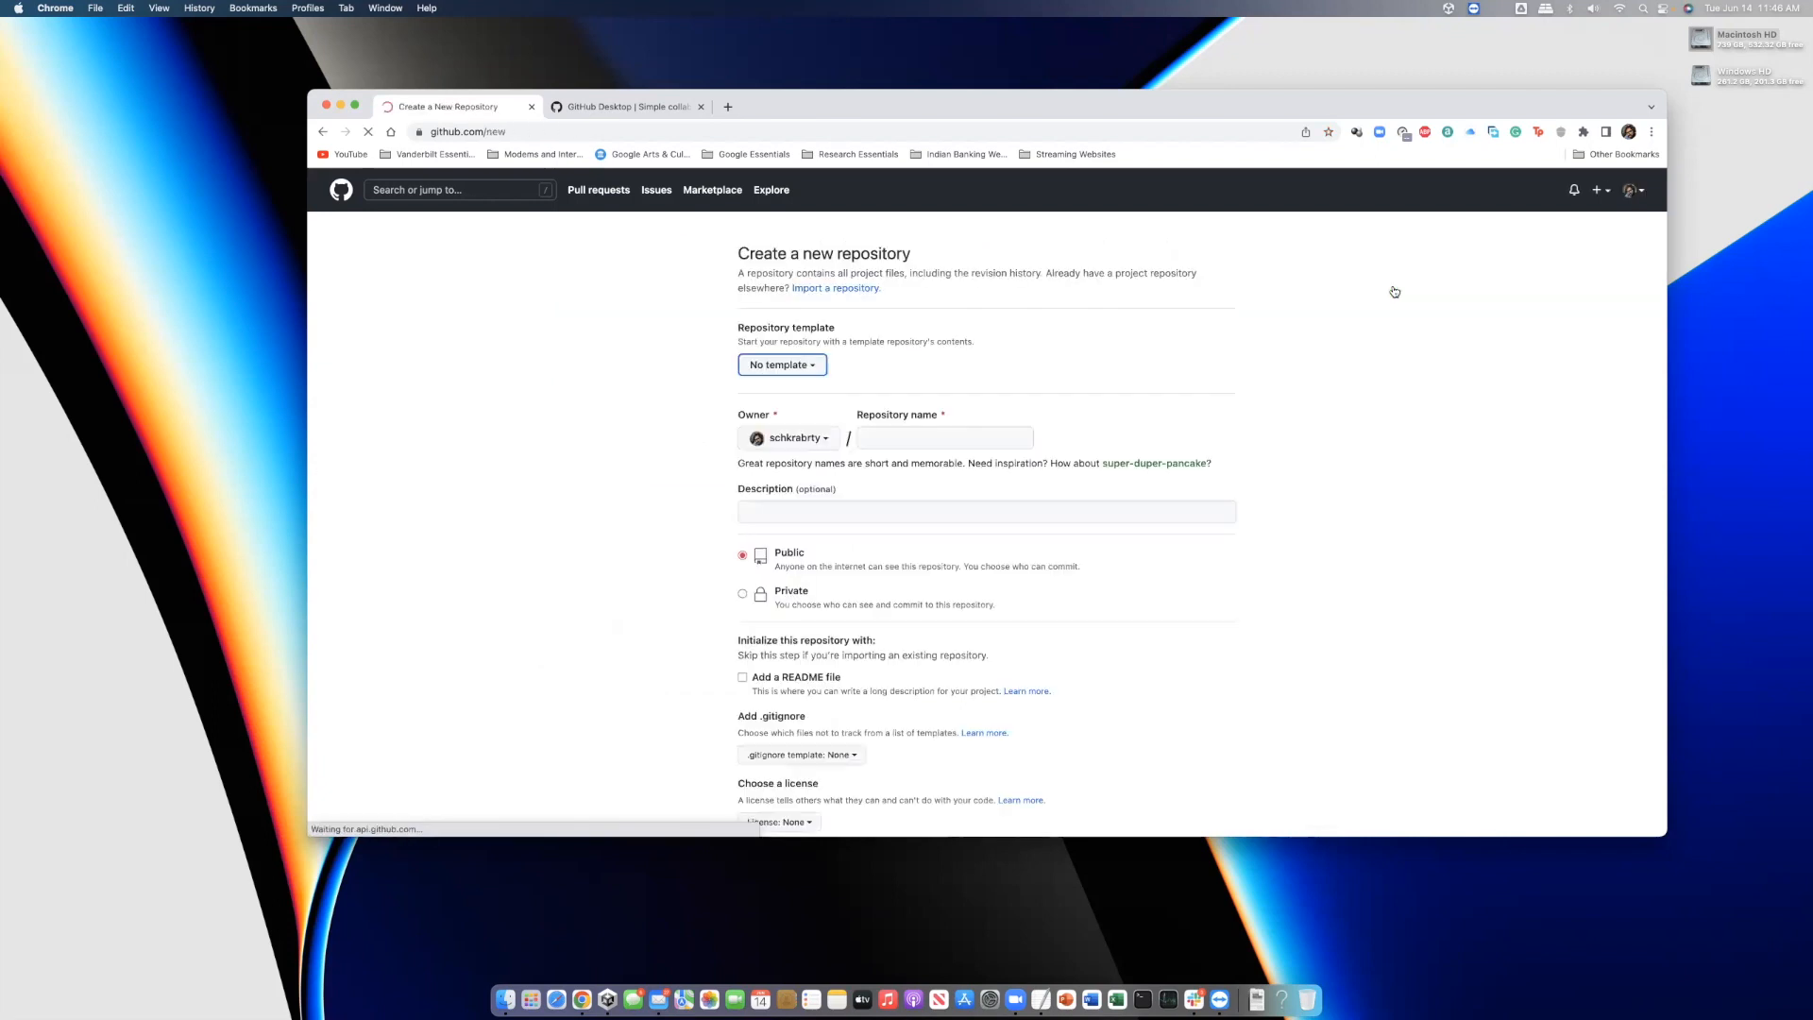
click(935, 438)
text(Test1)
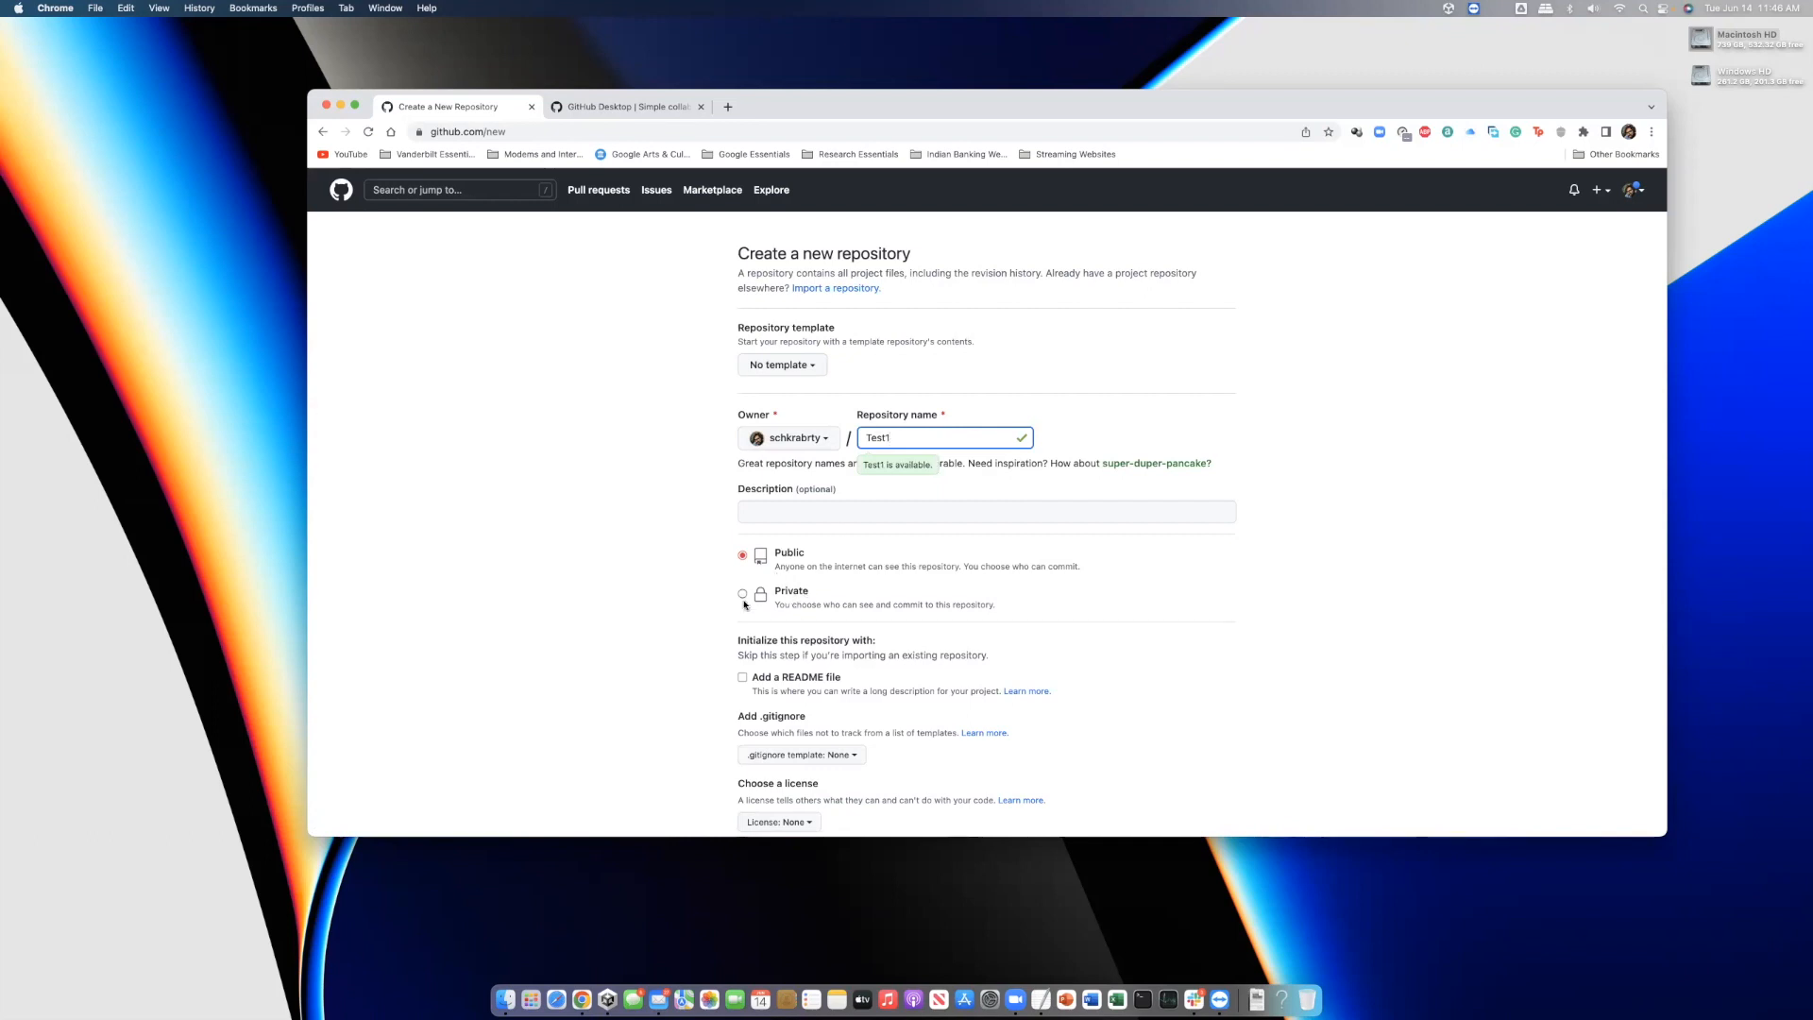
scroll(798, 565, down, 5)
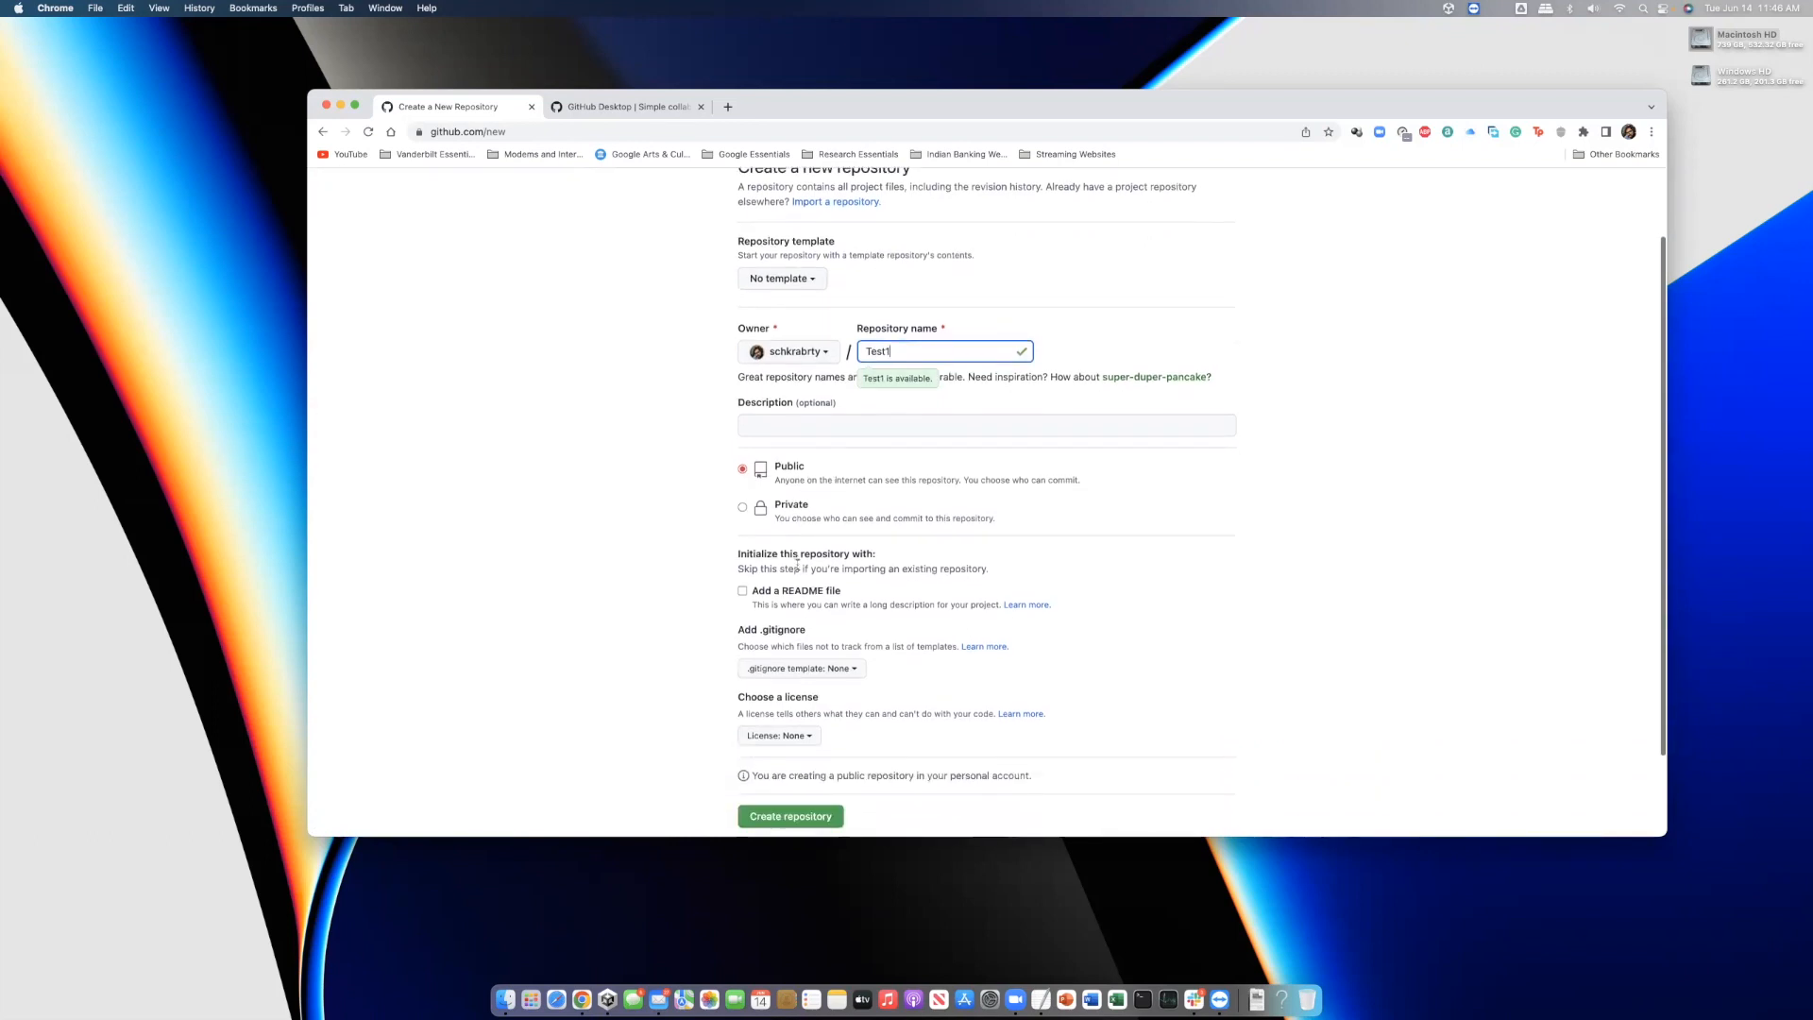
click(742, 535)
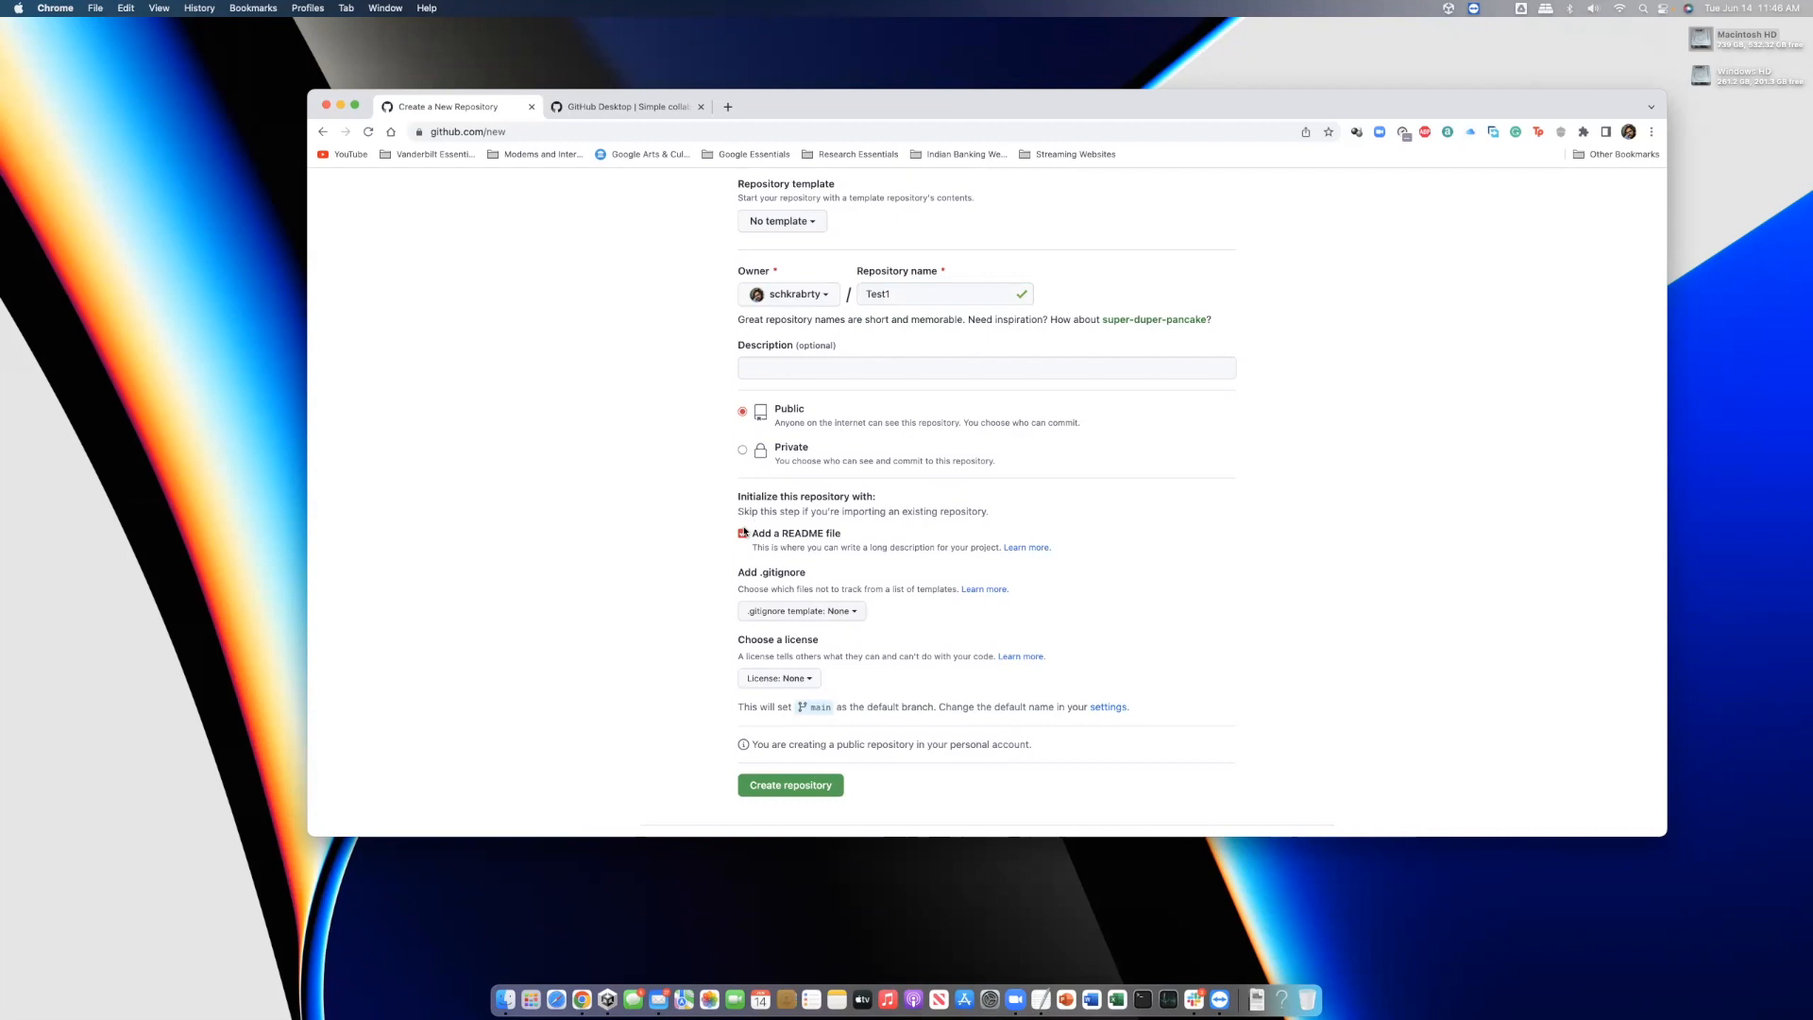
Choose the Unity .gitignore template and create the Test1 repository
click(810, 614)
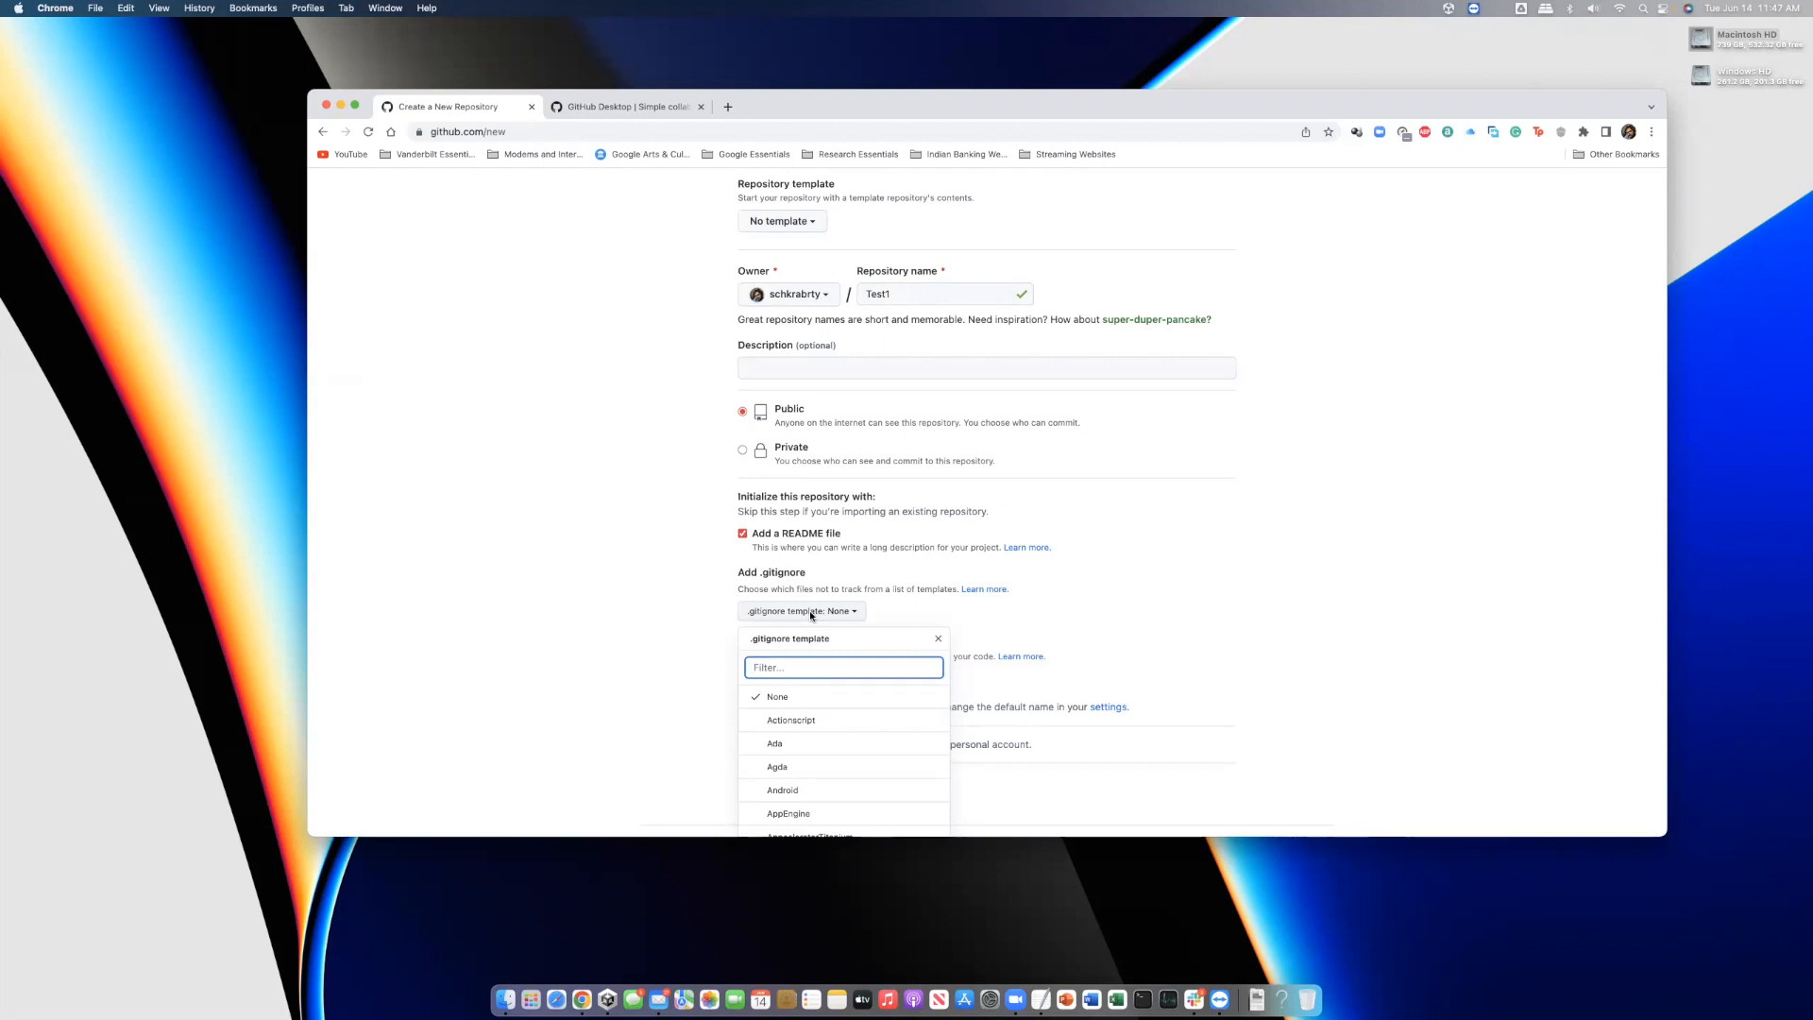
text(Unti)
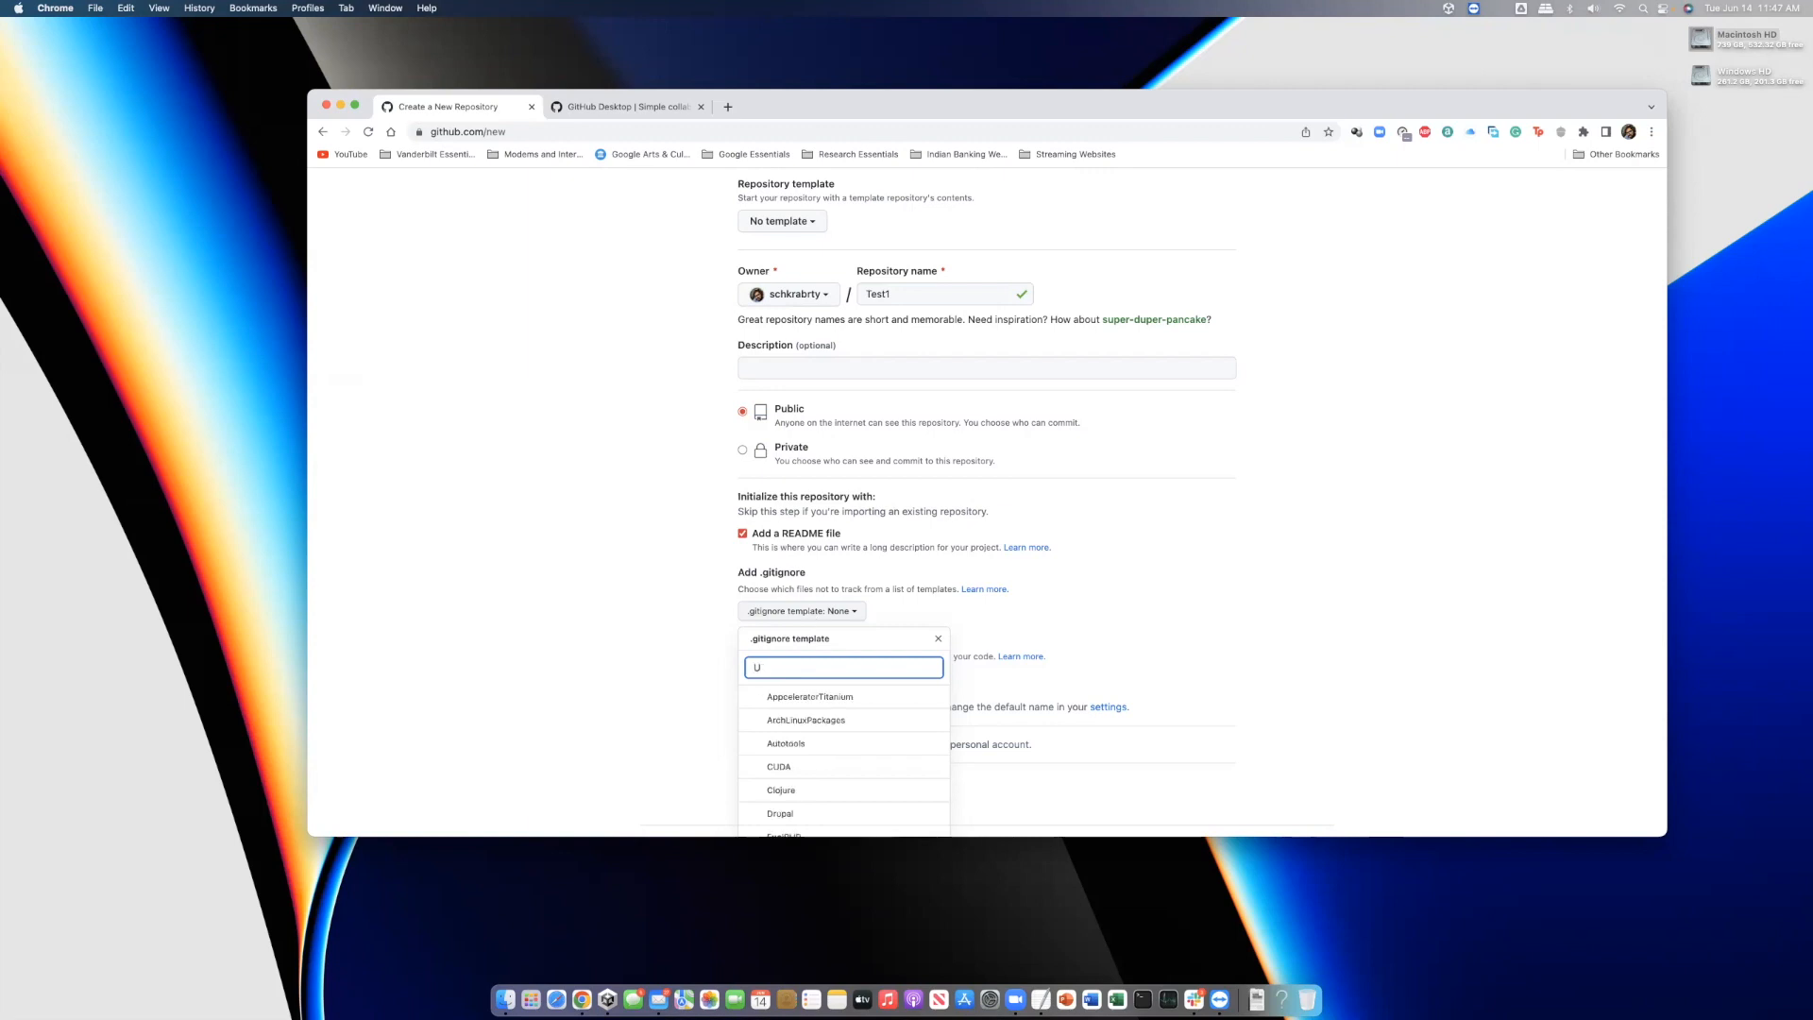
key(BackSpace)
key(BackSpace)
text(ity)
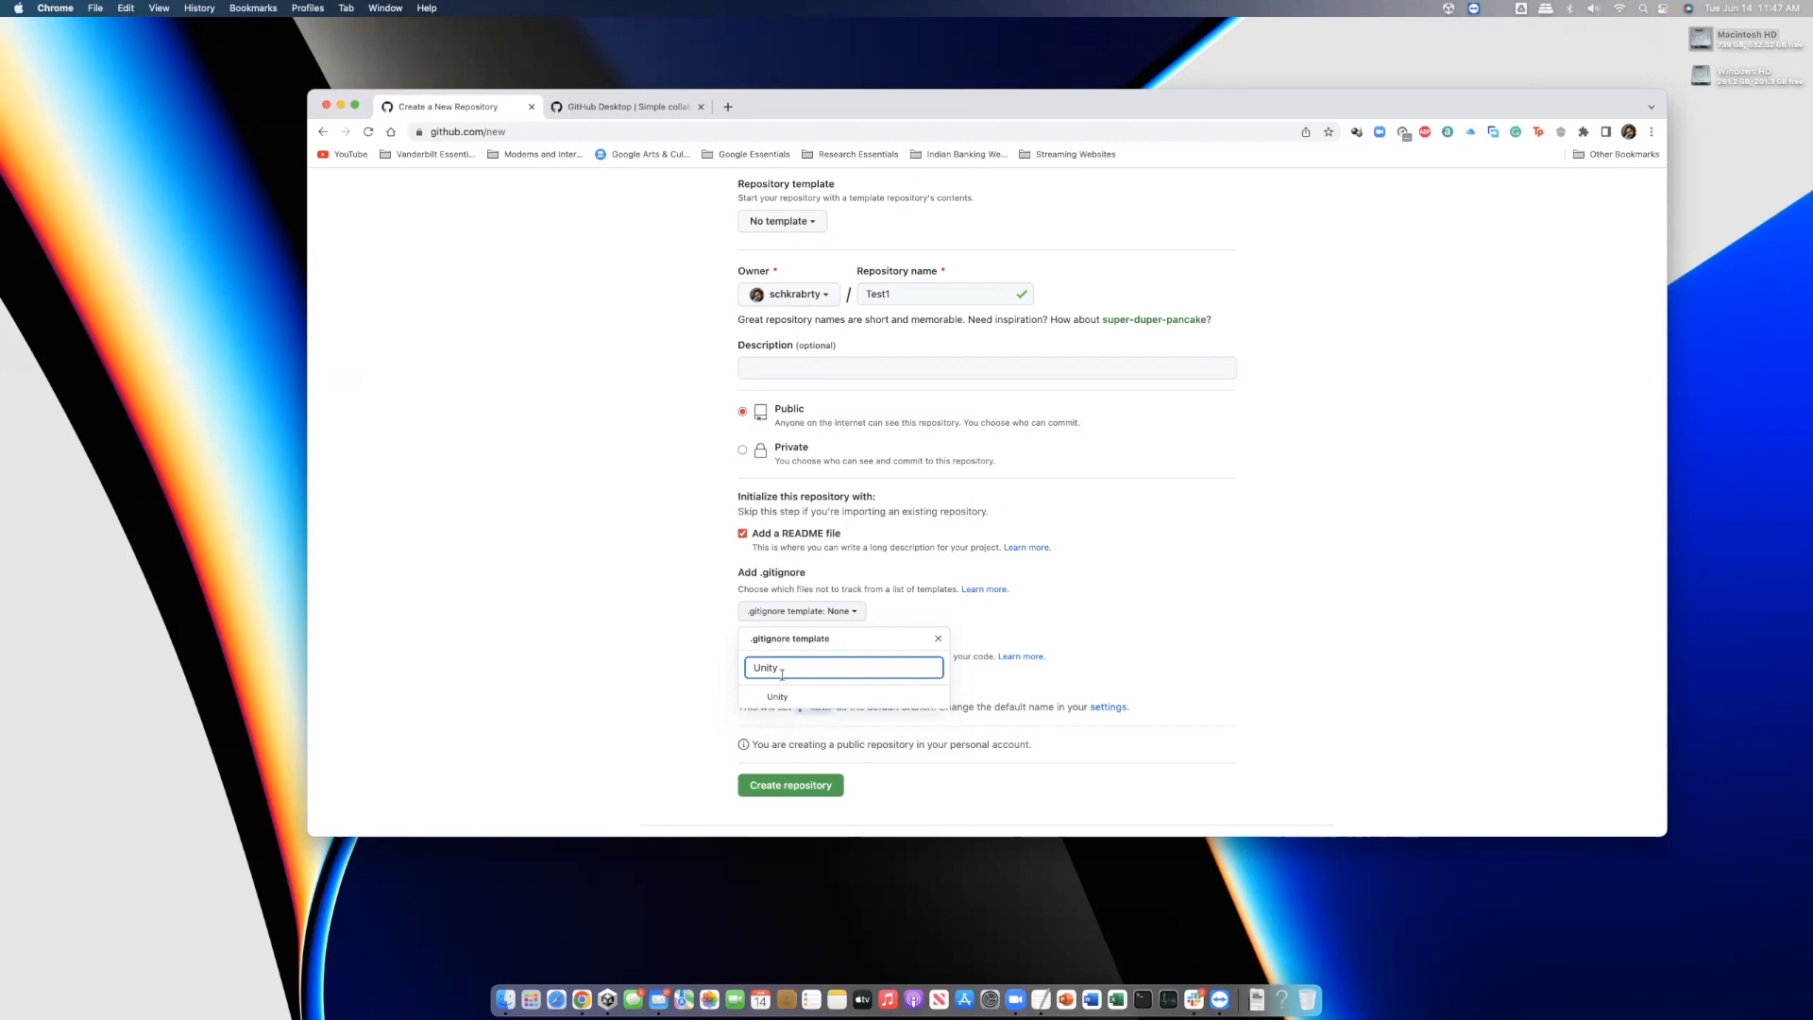
click(778, 696)
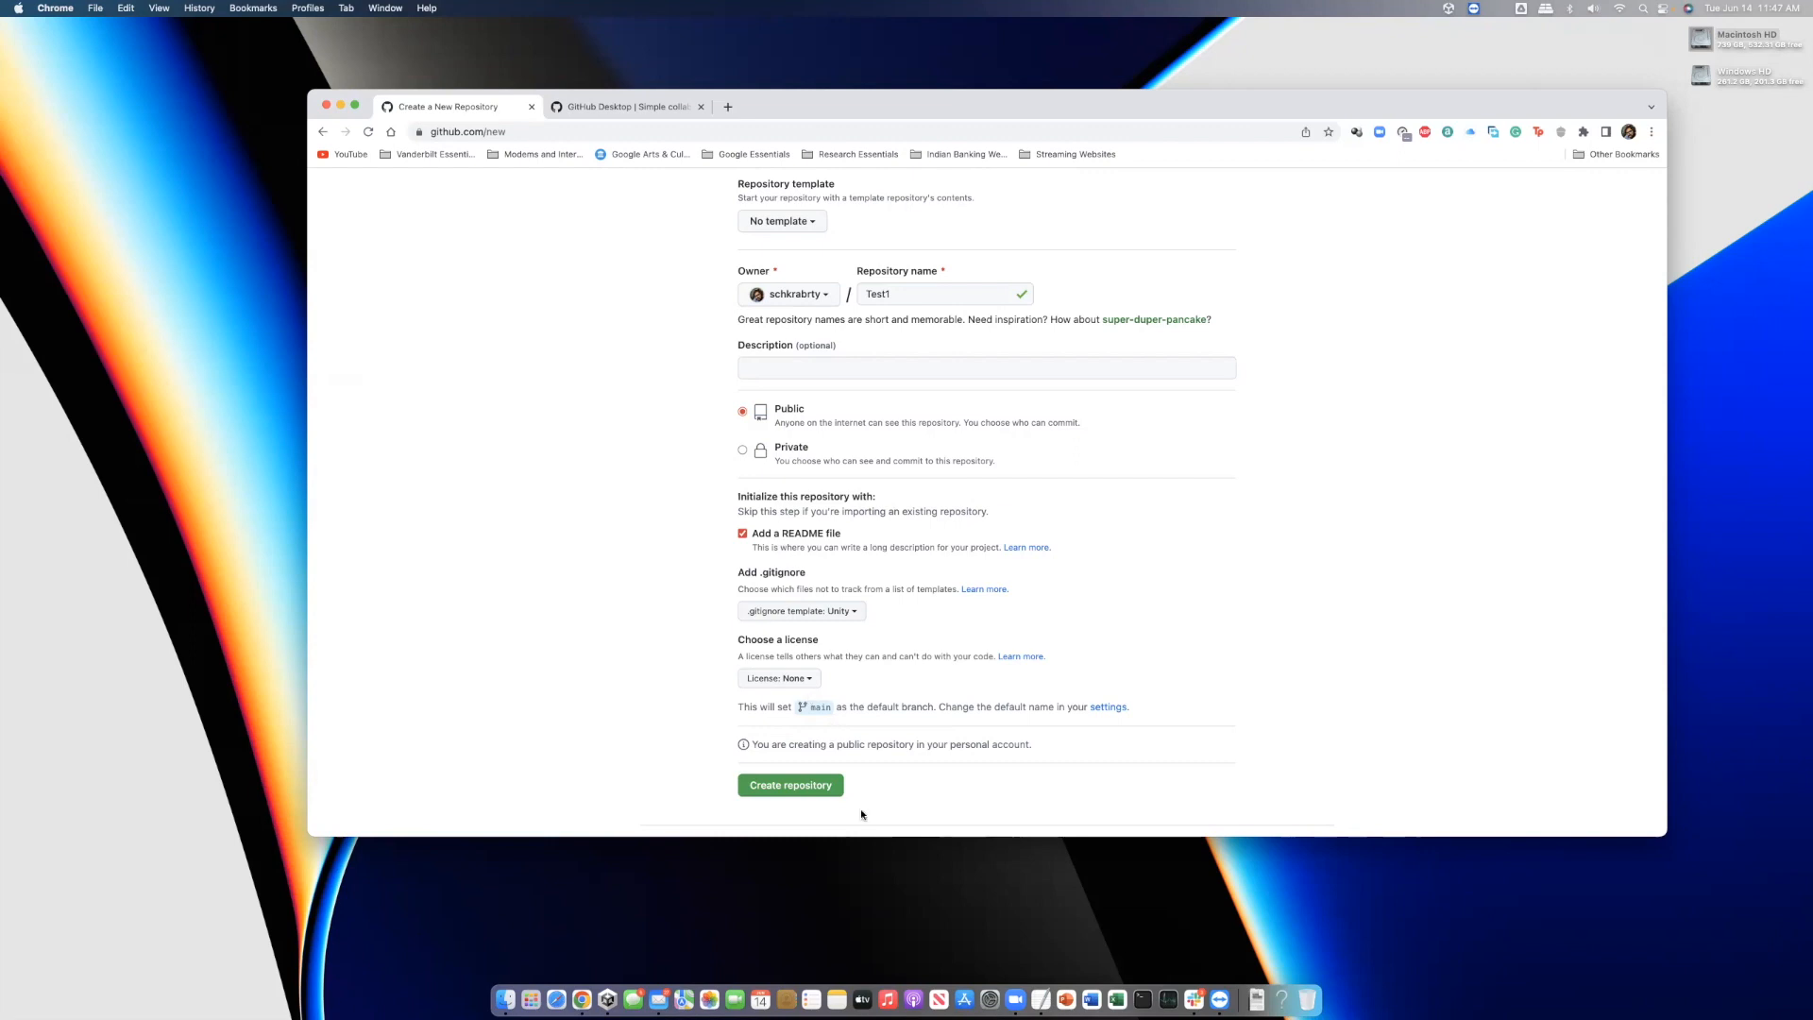
click(809, 790)
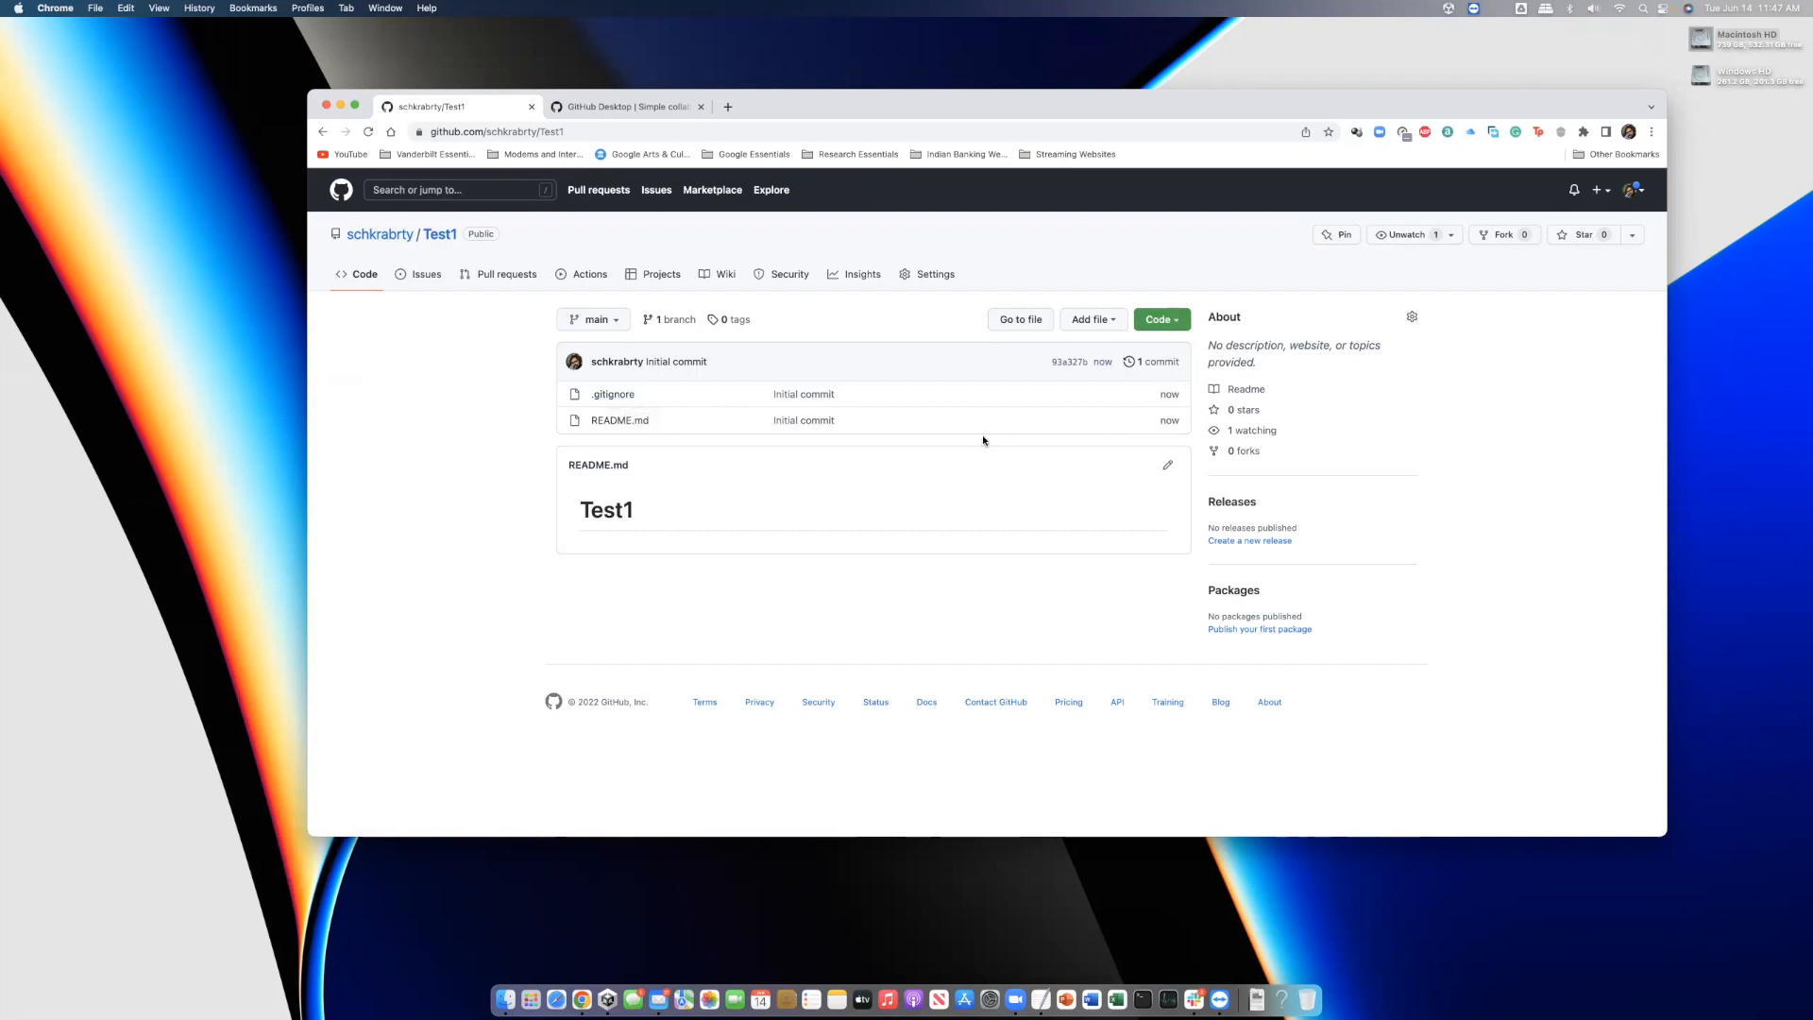
Read through Test1's Unity .gitignore, then switch it into the web editor
click(614, 395)
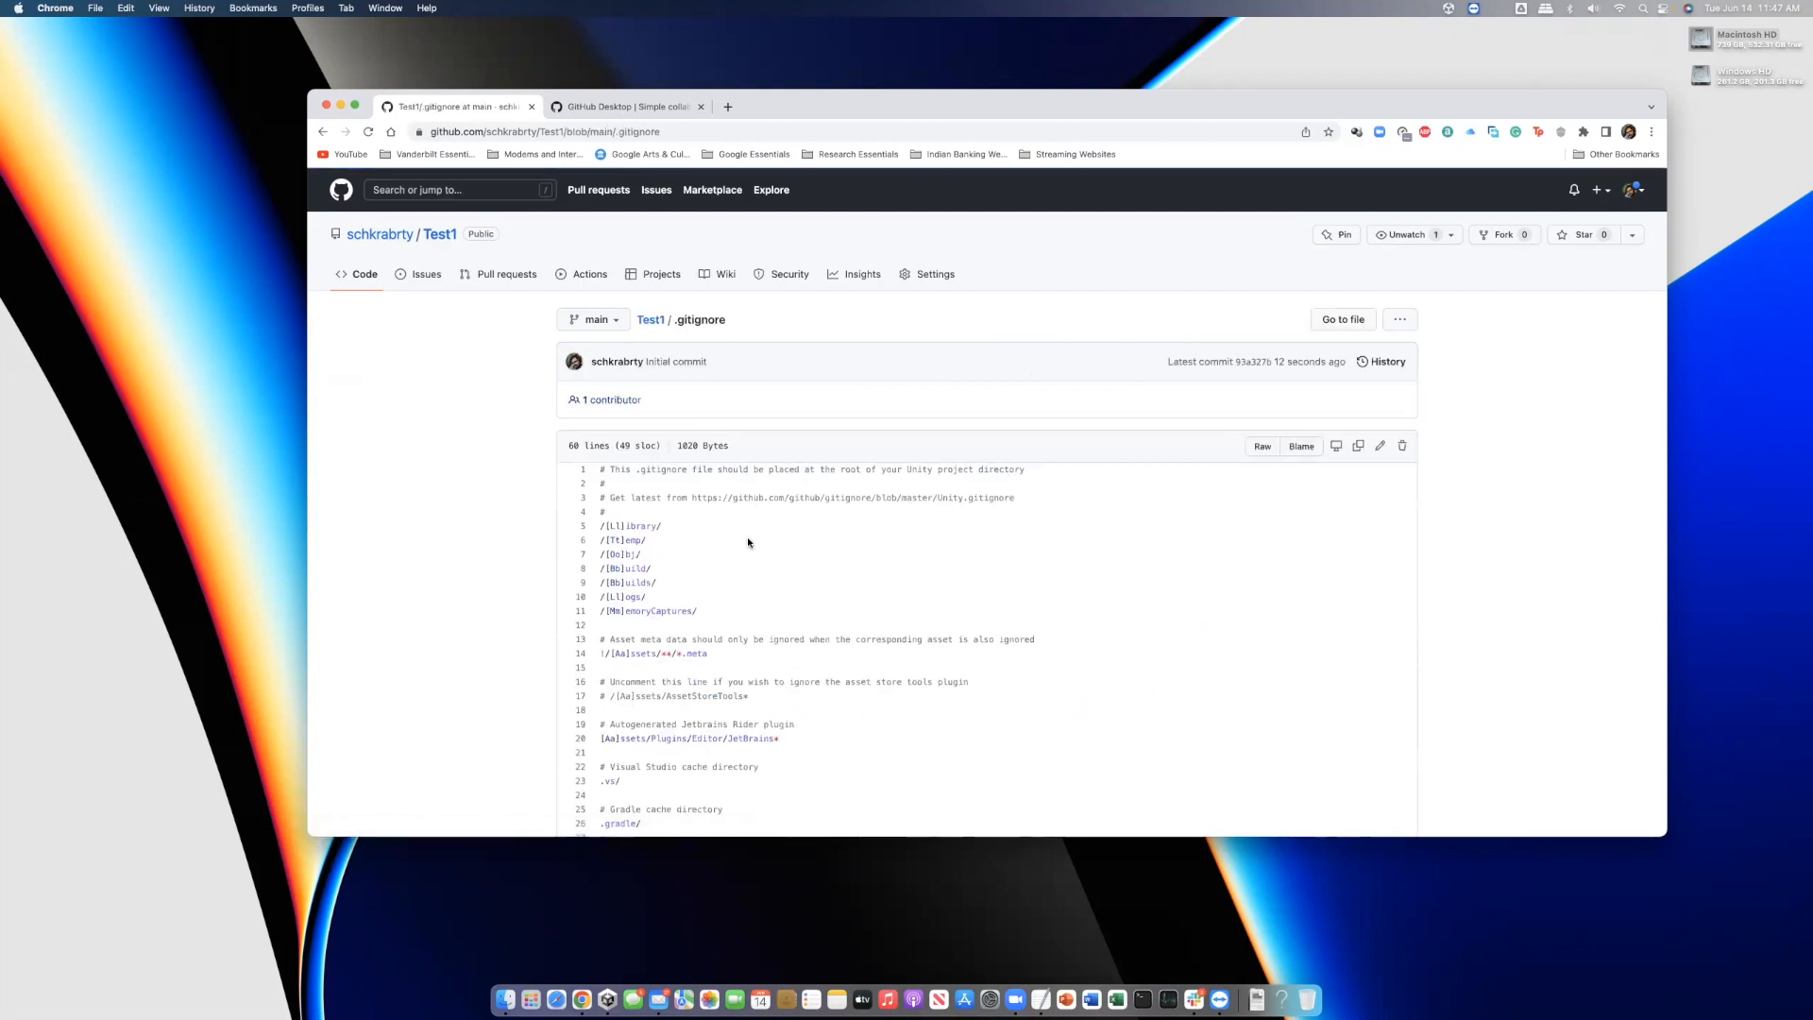
scroll(663, 415, down, 2)
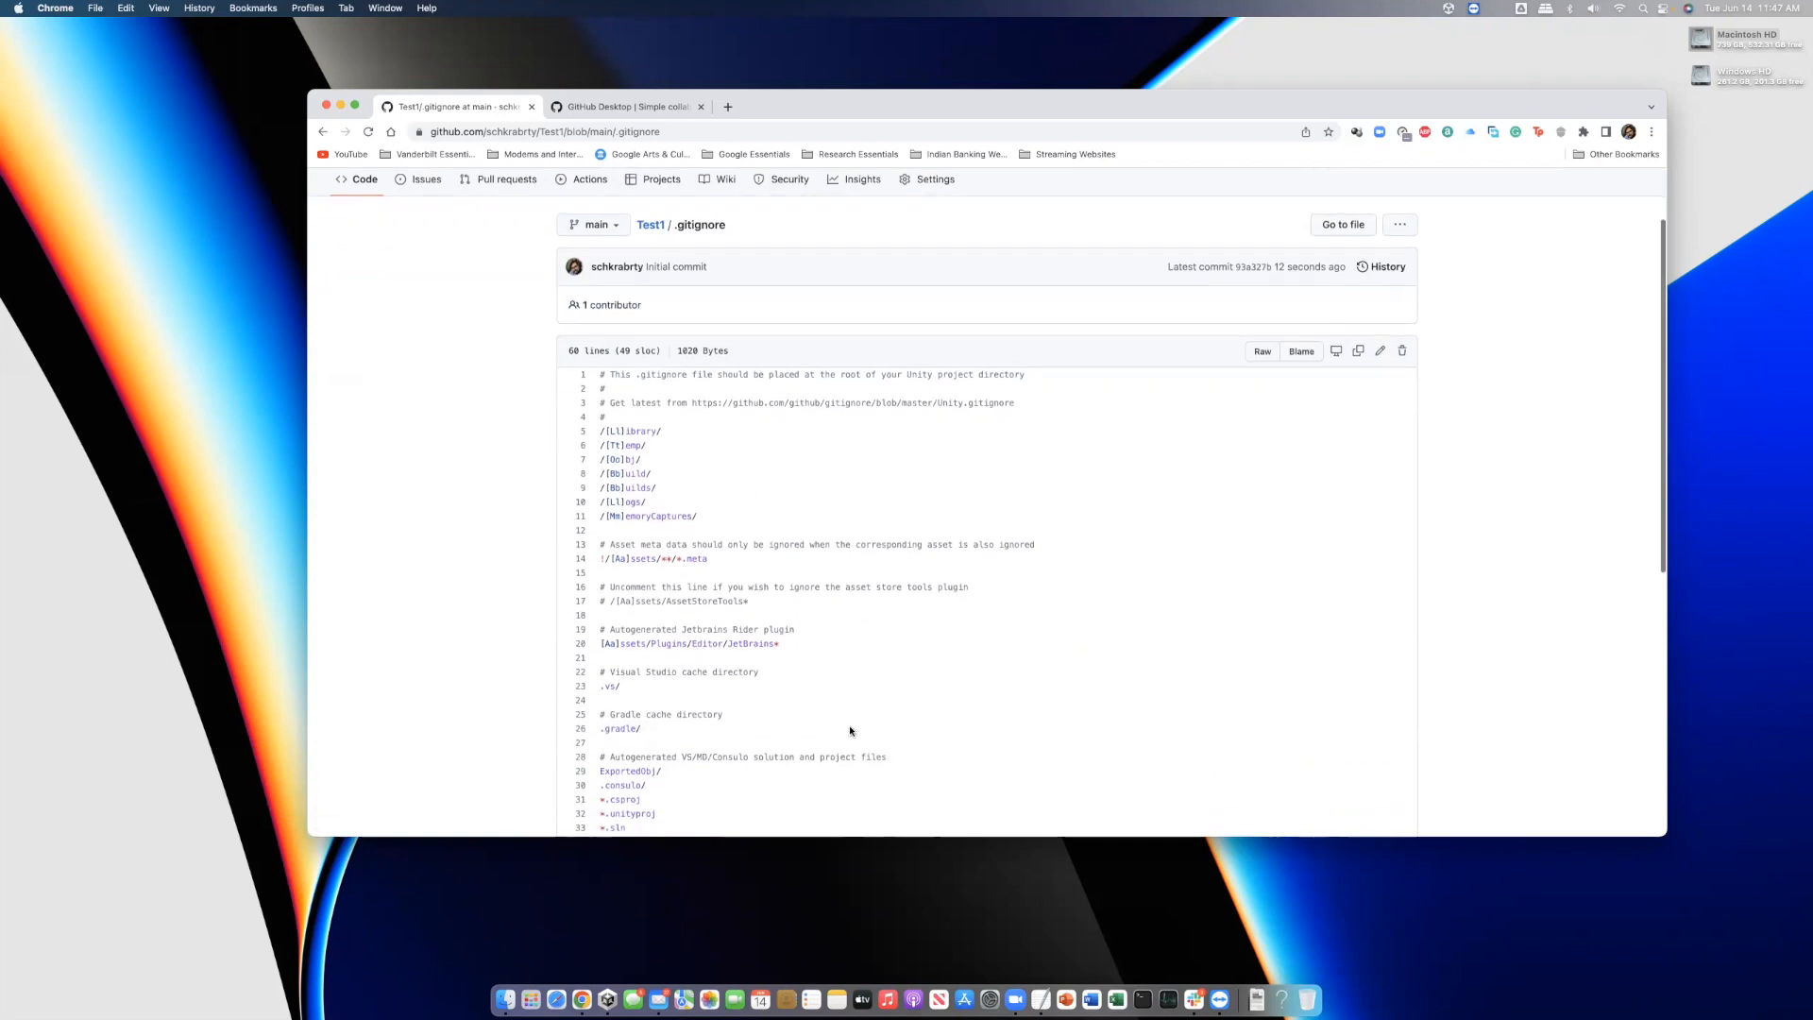
scroll(662, 416, down, 10)
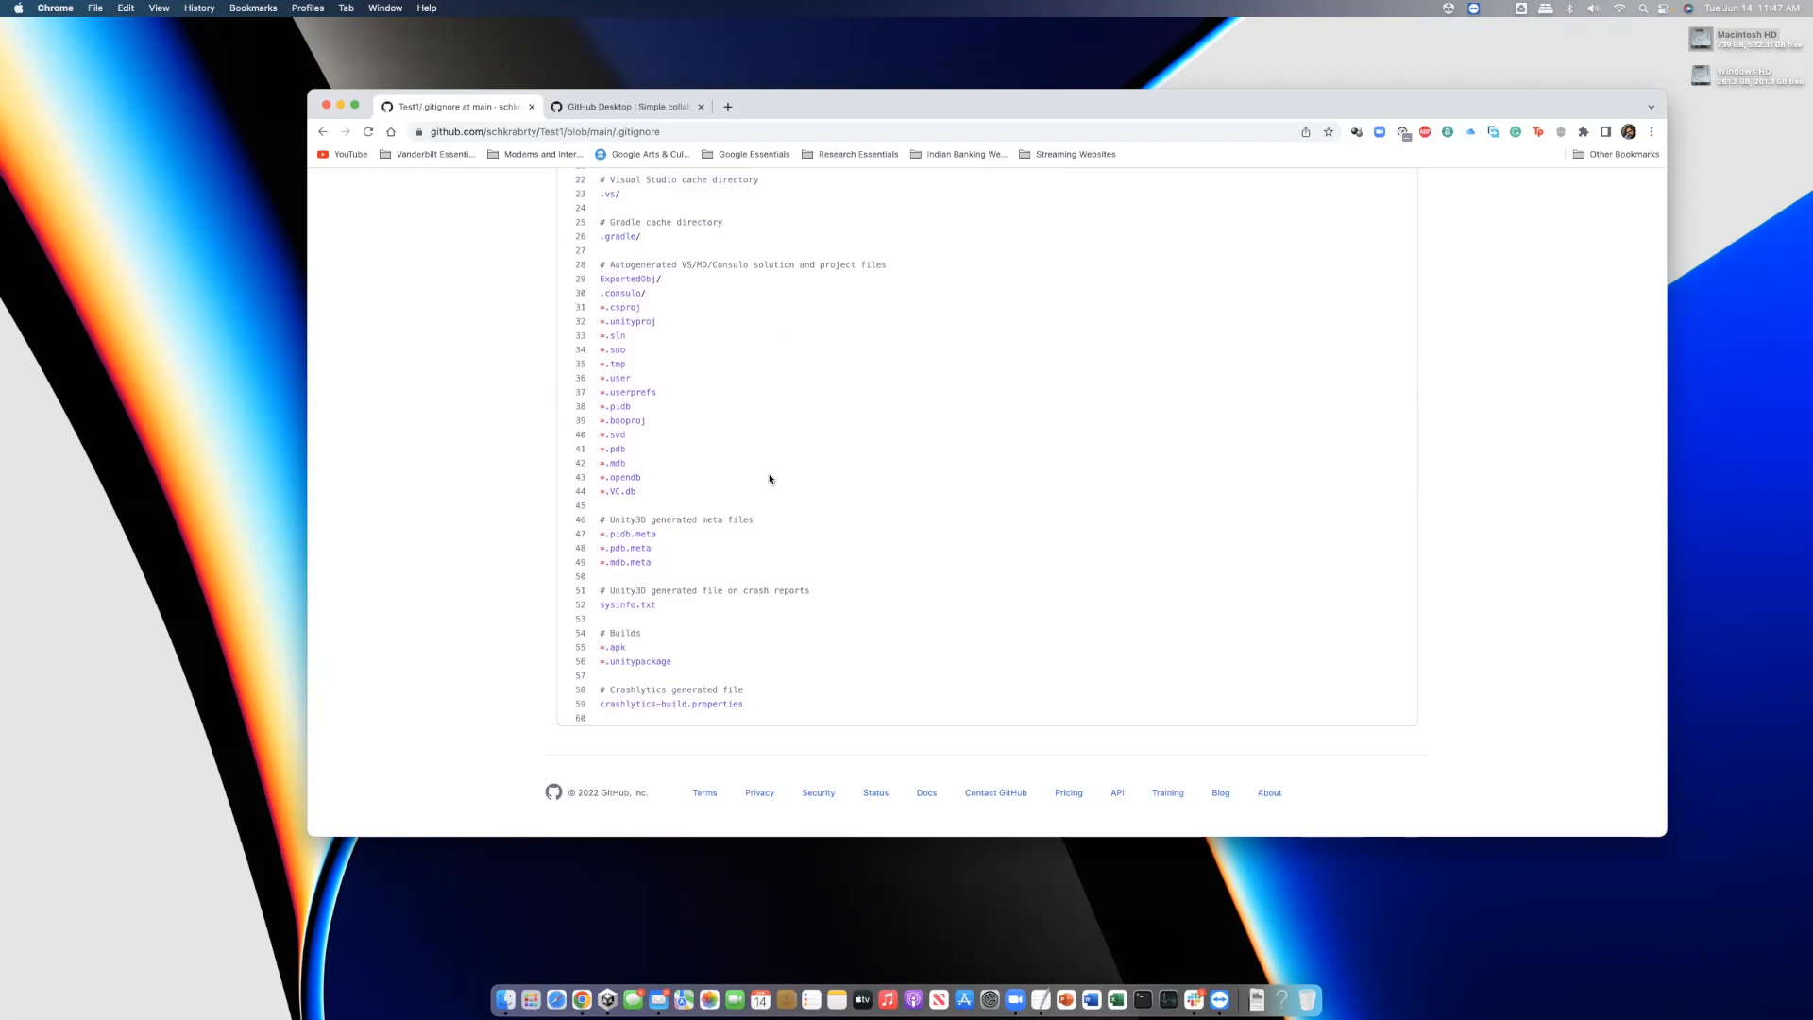
scroll(671, 432, up, 5)
scroll(651, 419, up, 2)
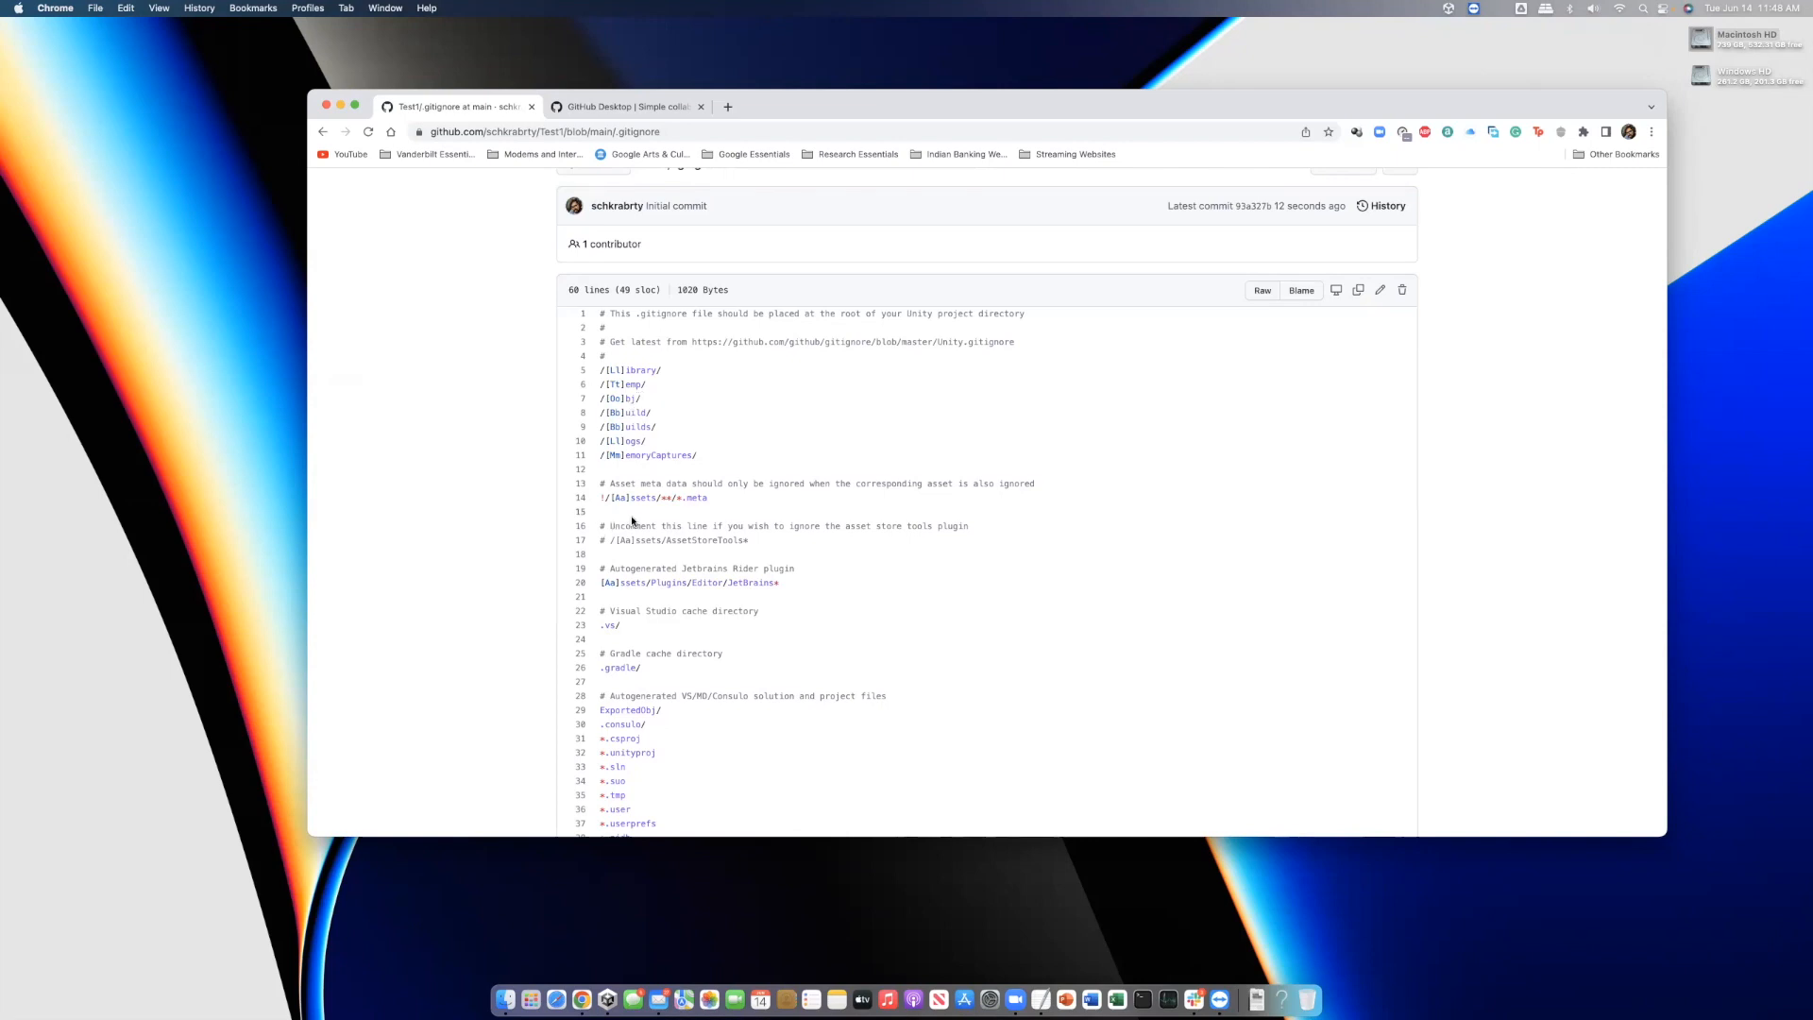
scroll(649, 562, down, 6)
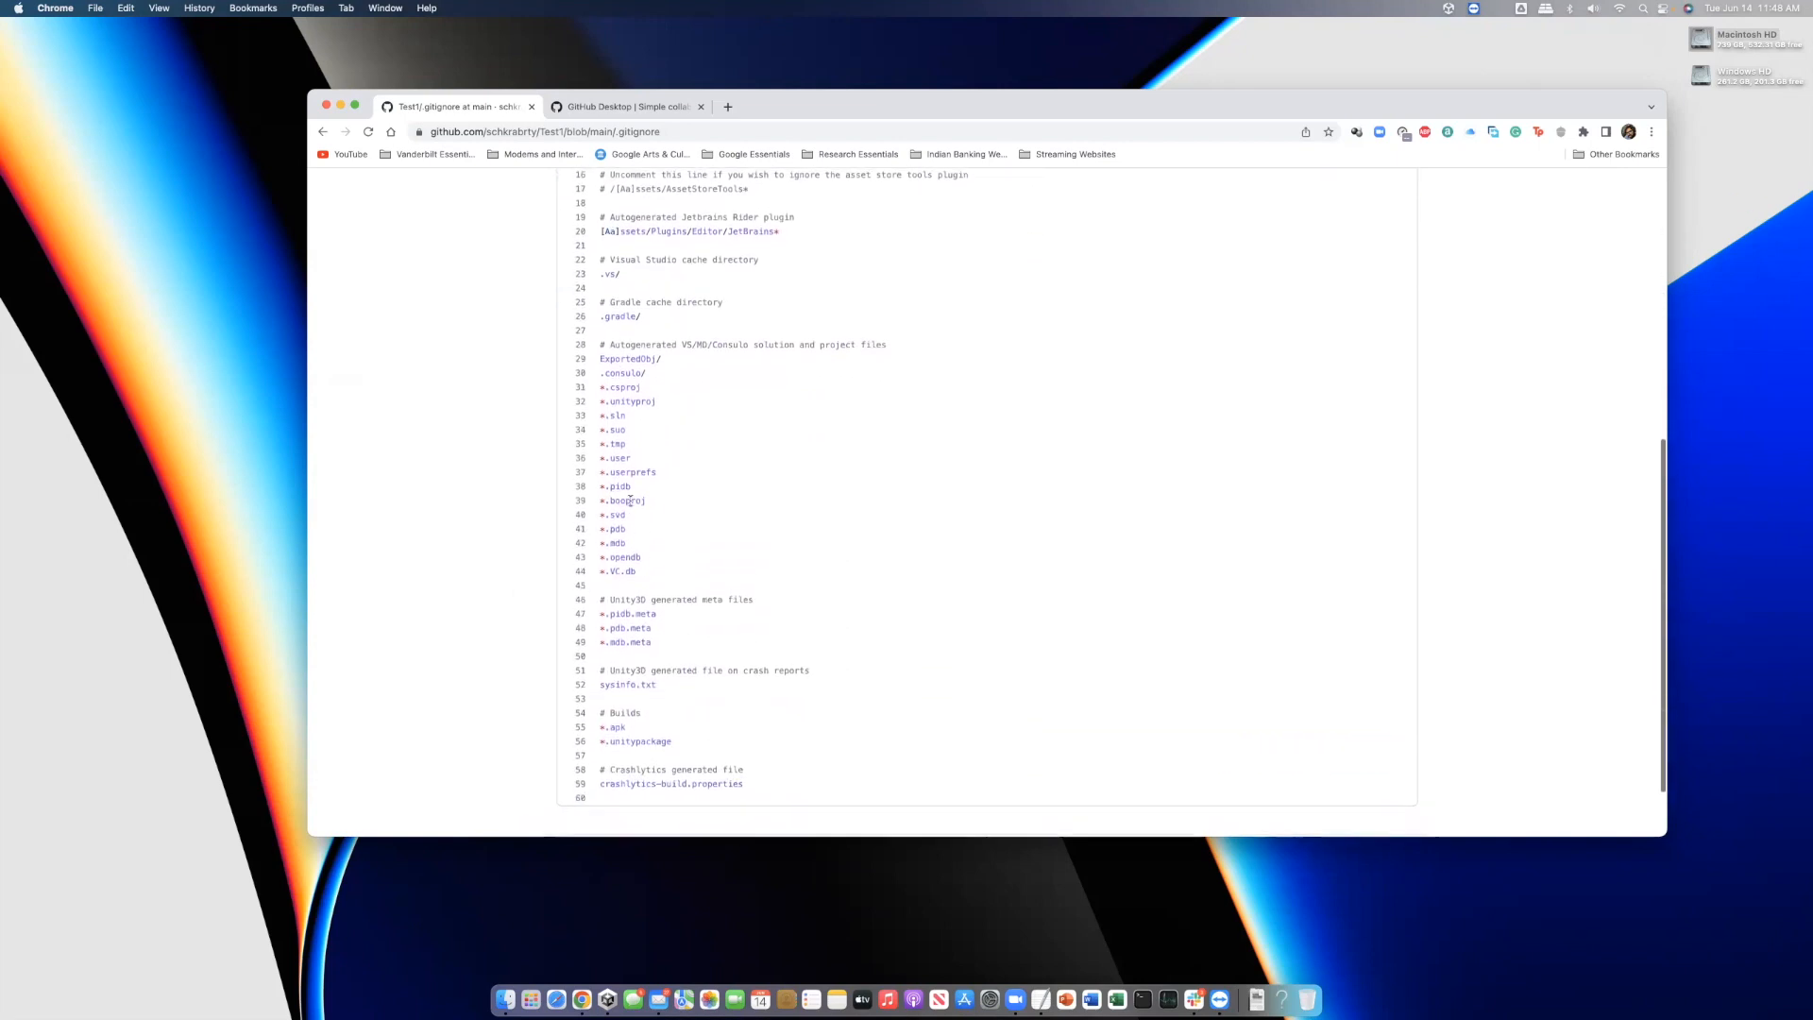
scroll(666, 594, down, 2)
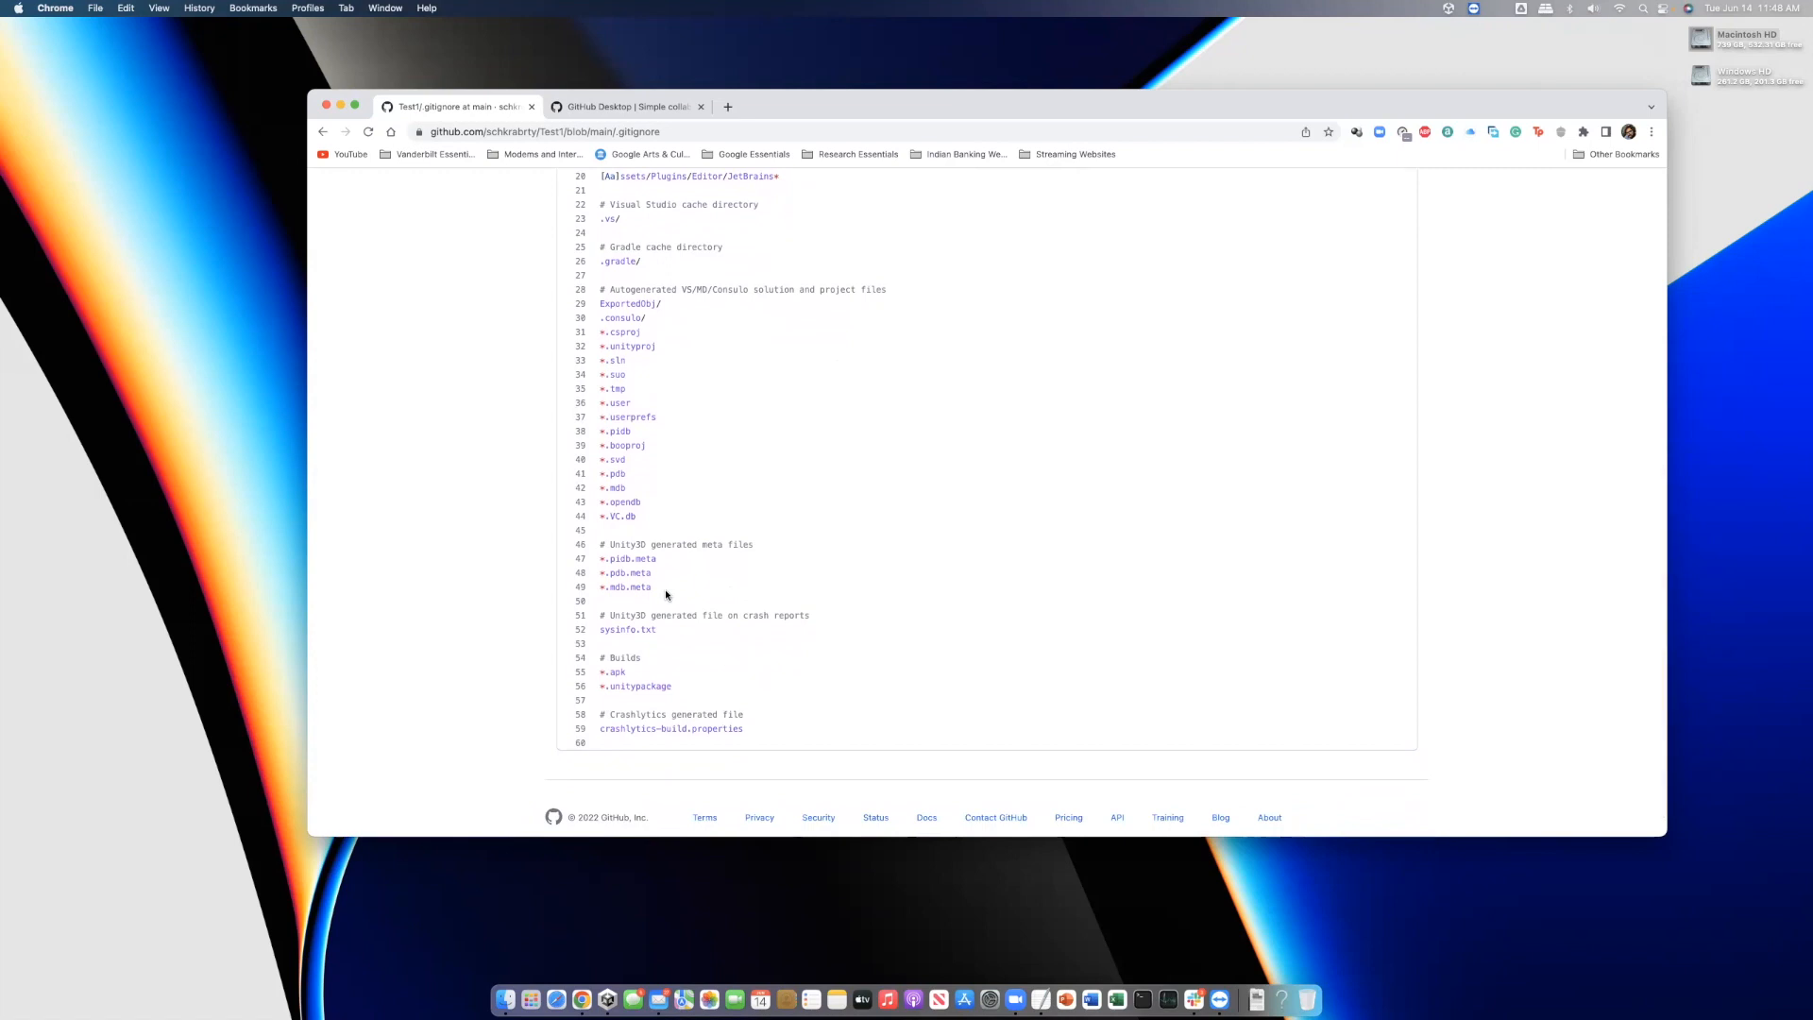
scroll(835, 591, up, 10)
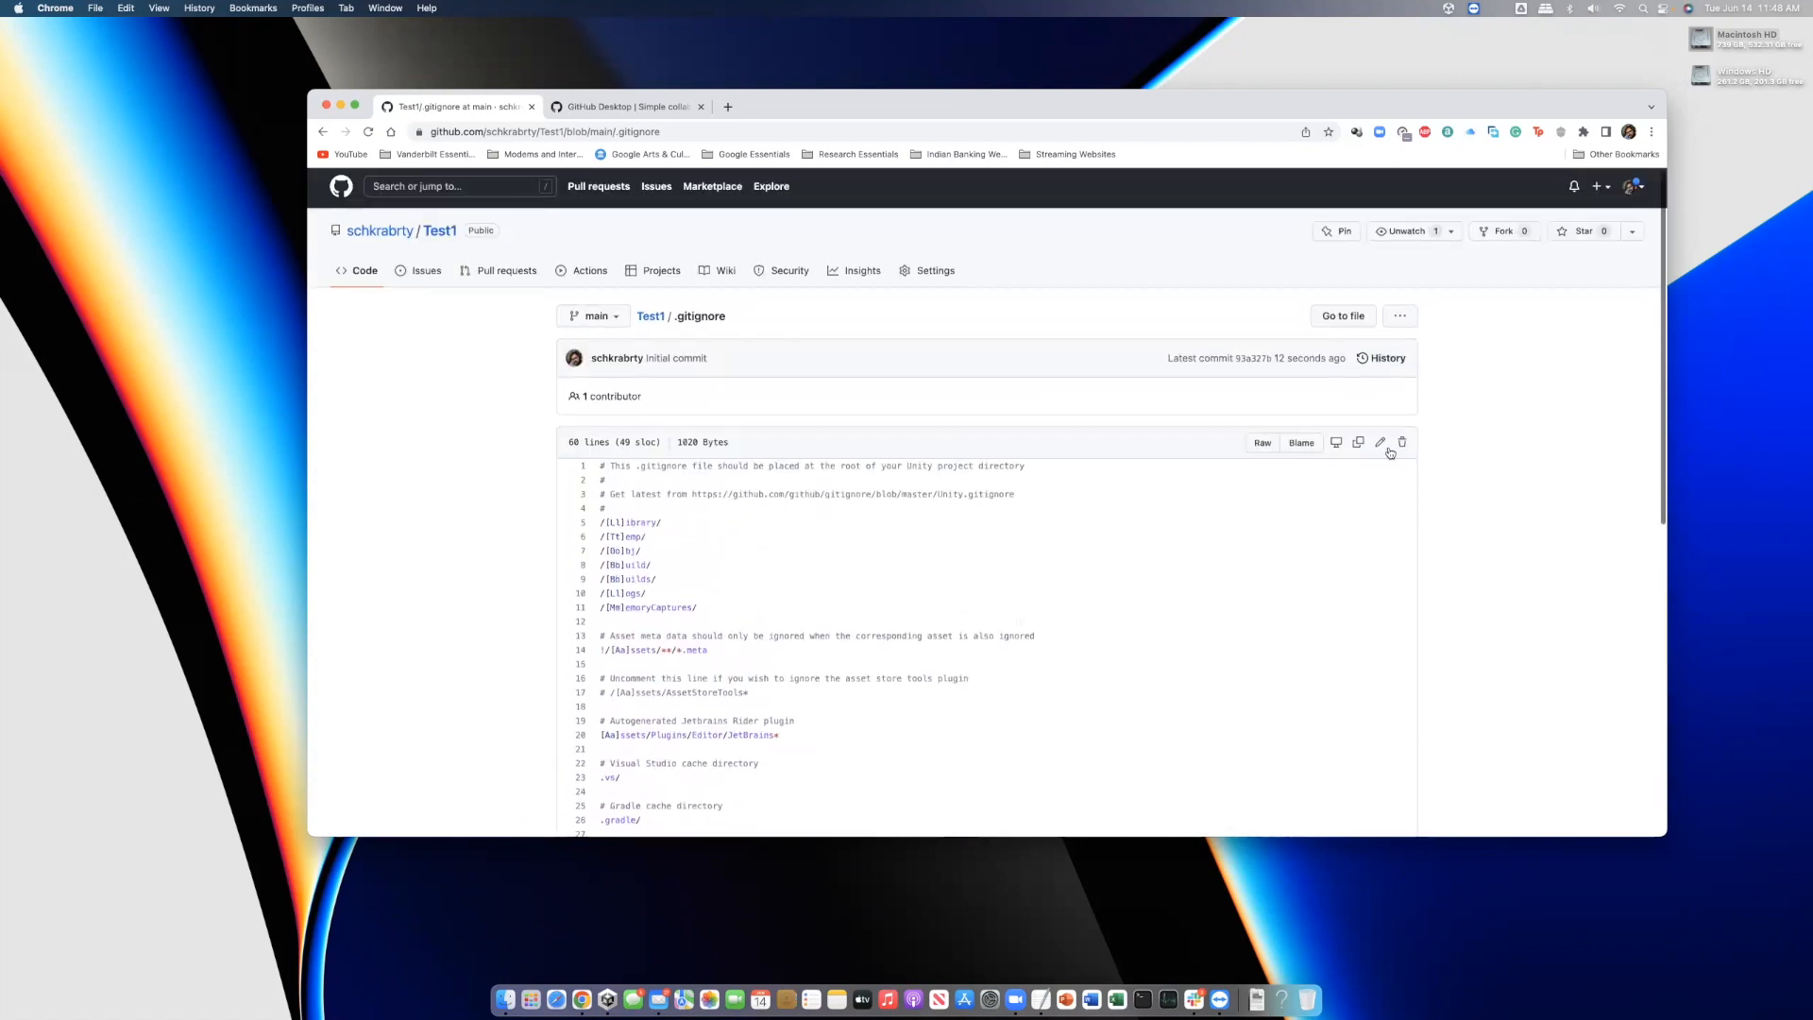
click(1381, 445)
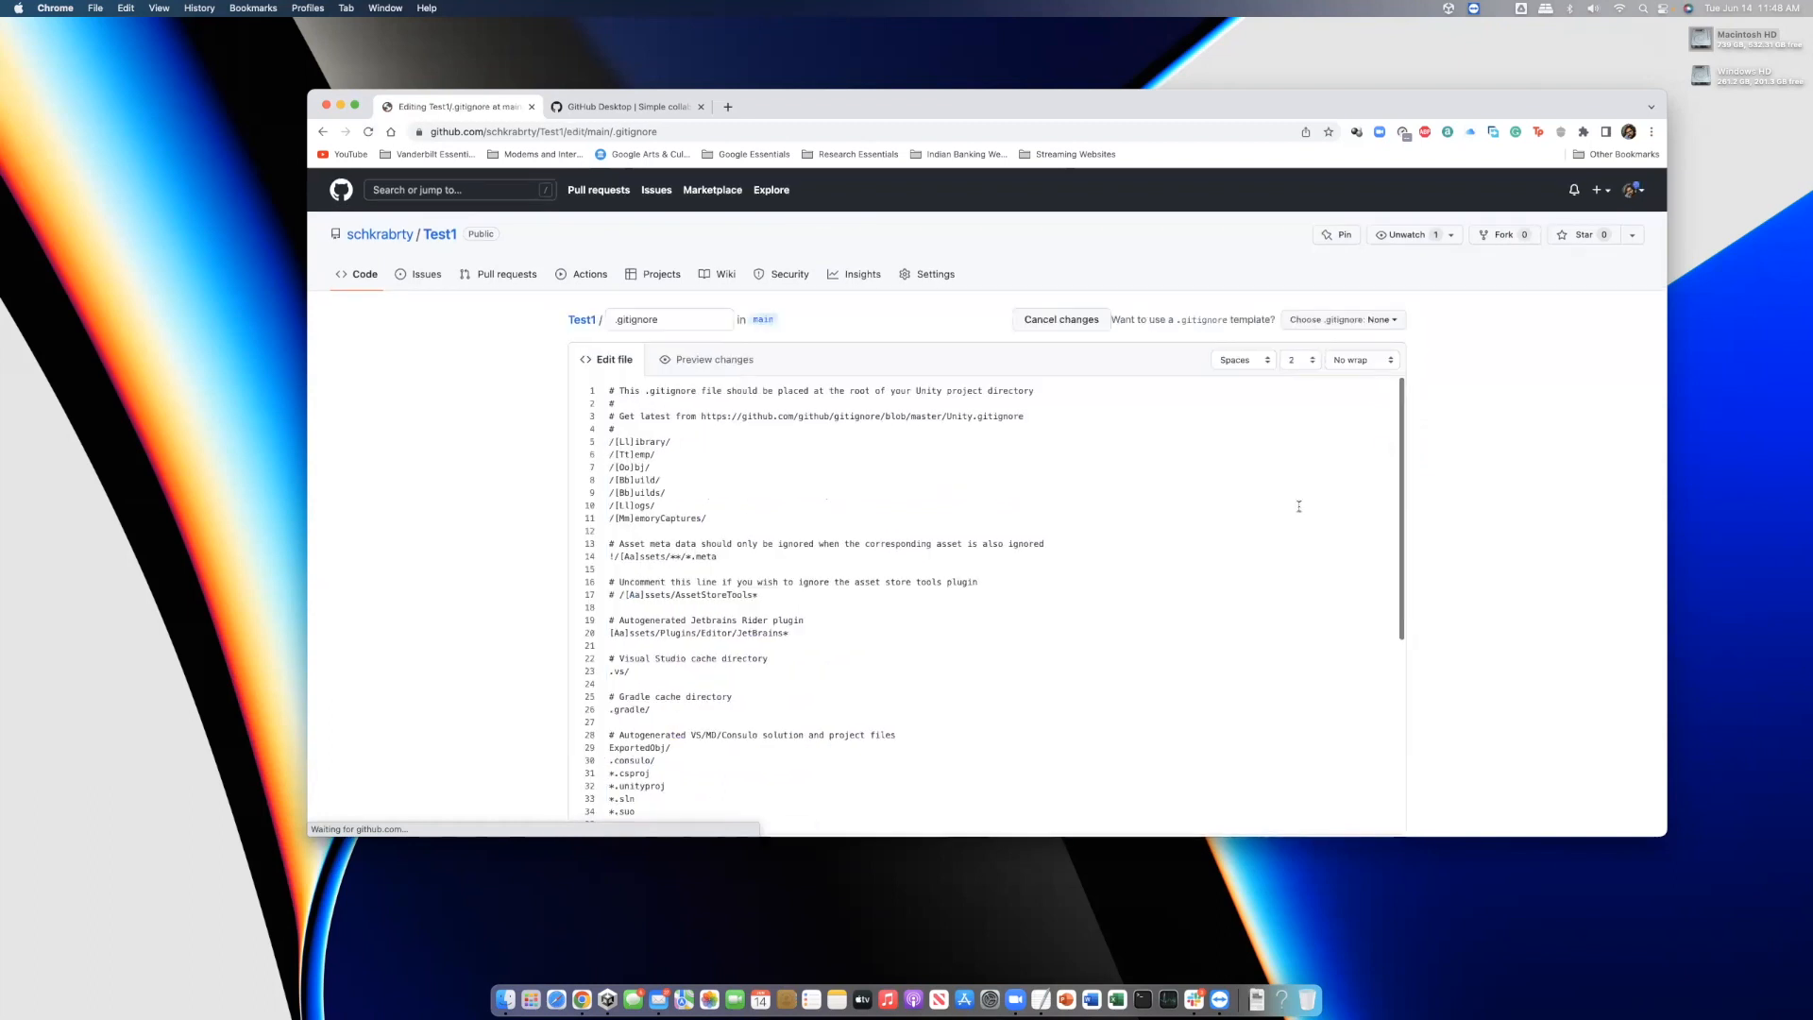
Type .DS_Store on a new line 61 at the end of the .gitignore
scroll(1162, 608, down, 5)
scroll(1162, 608, down, 6)
click(644, 512)
text(.)
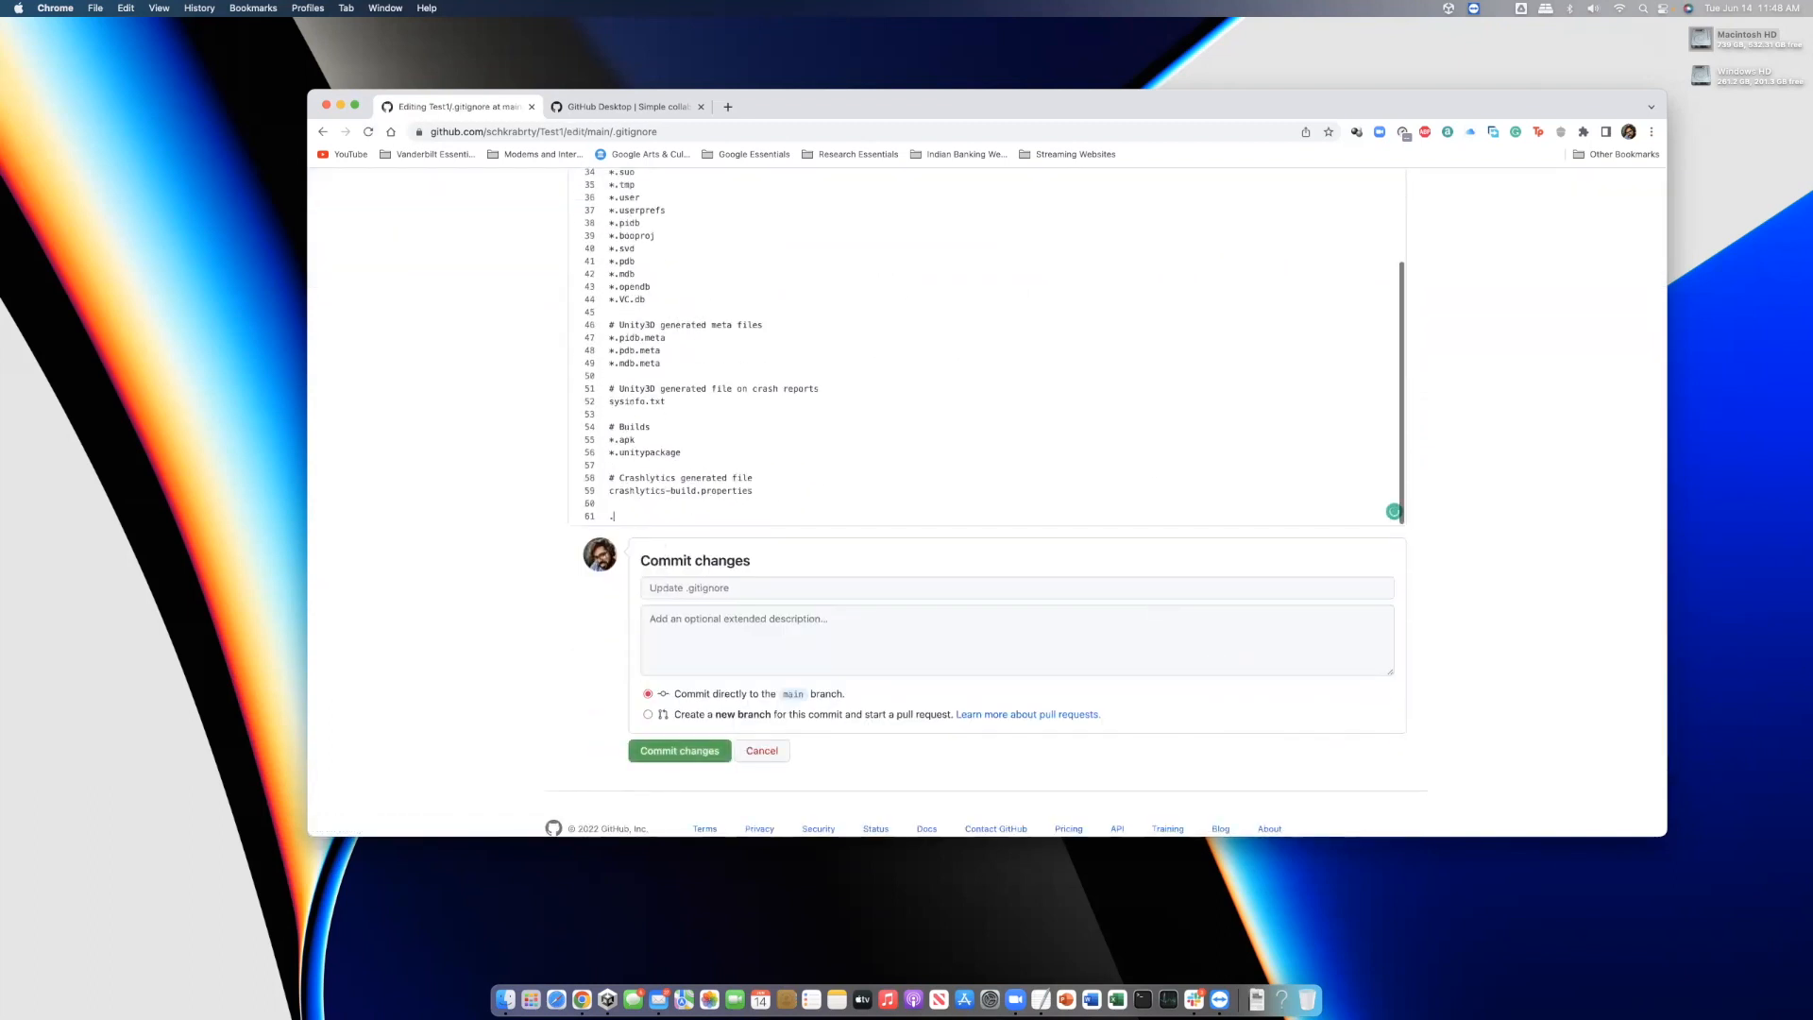
text(DS_Store)
Append Icon? and .vscode lines and commit to main as 'Update .gitignore'
key(Return)
text(Icon?)
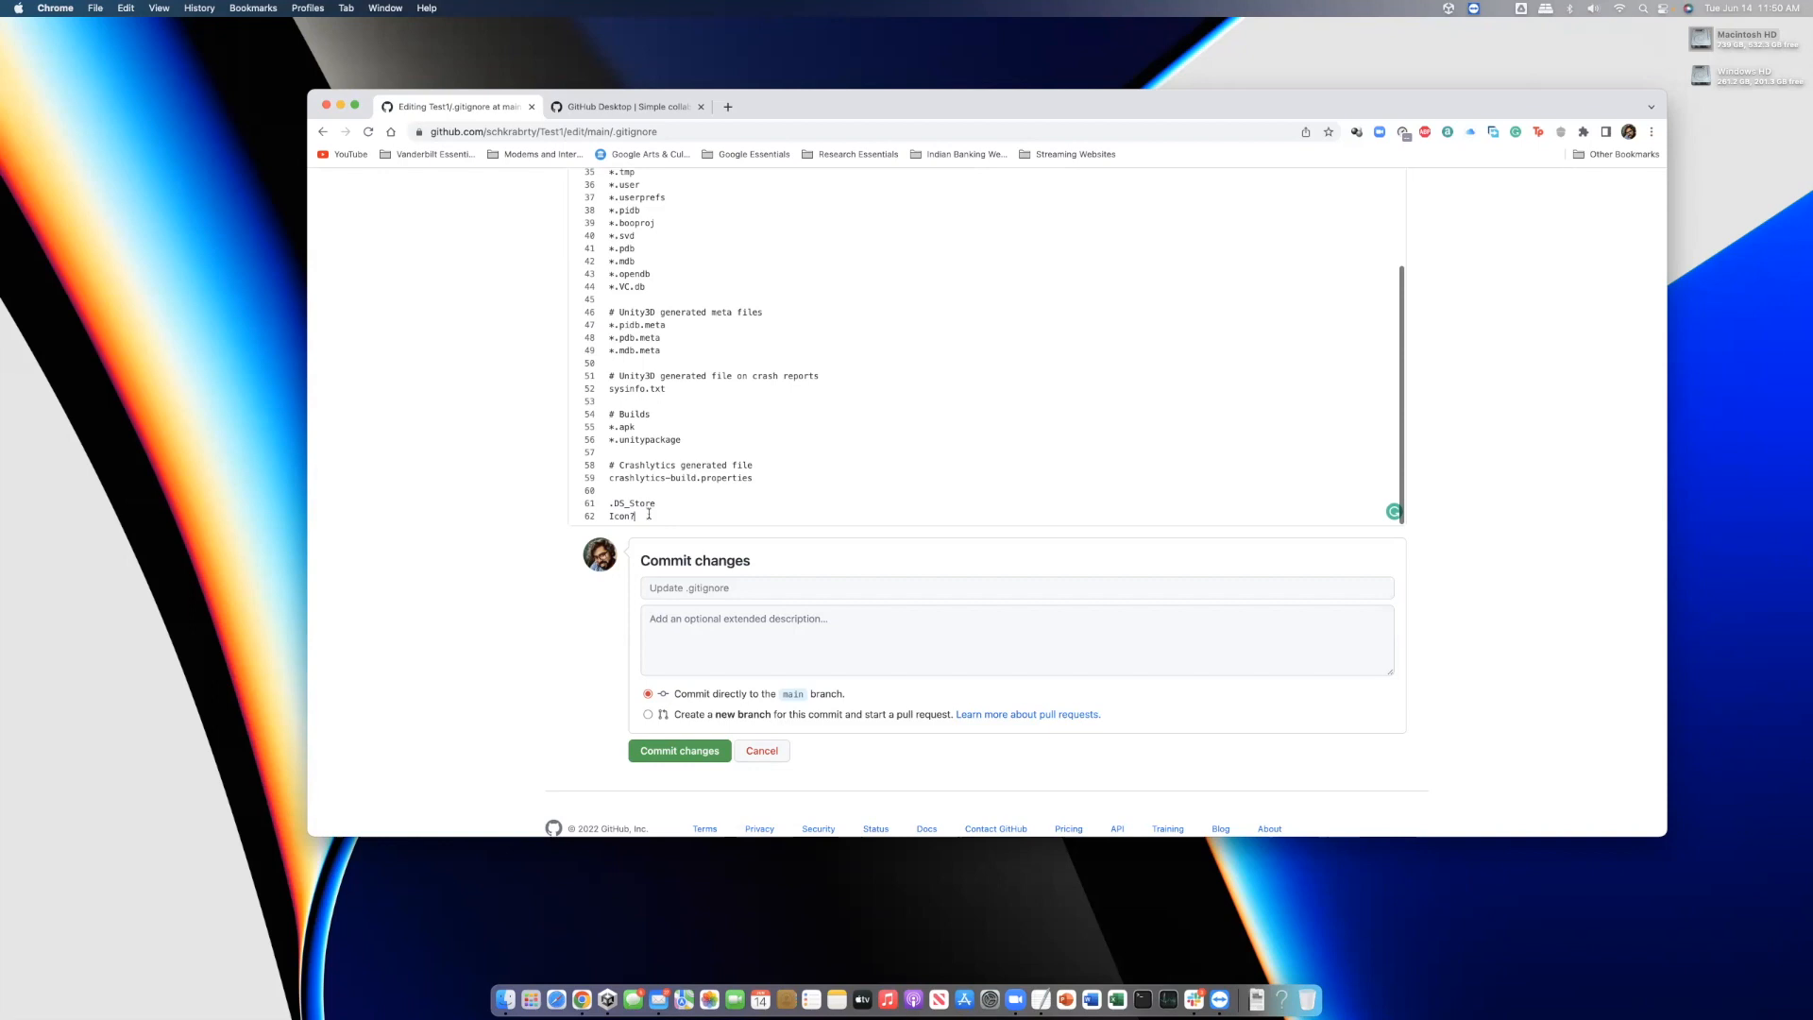
key(Return)
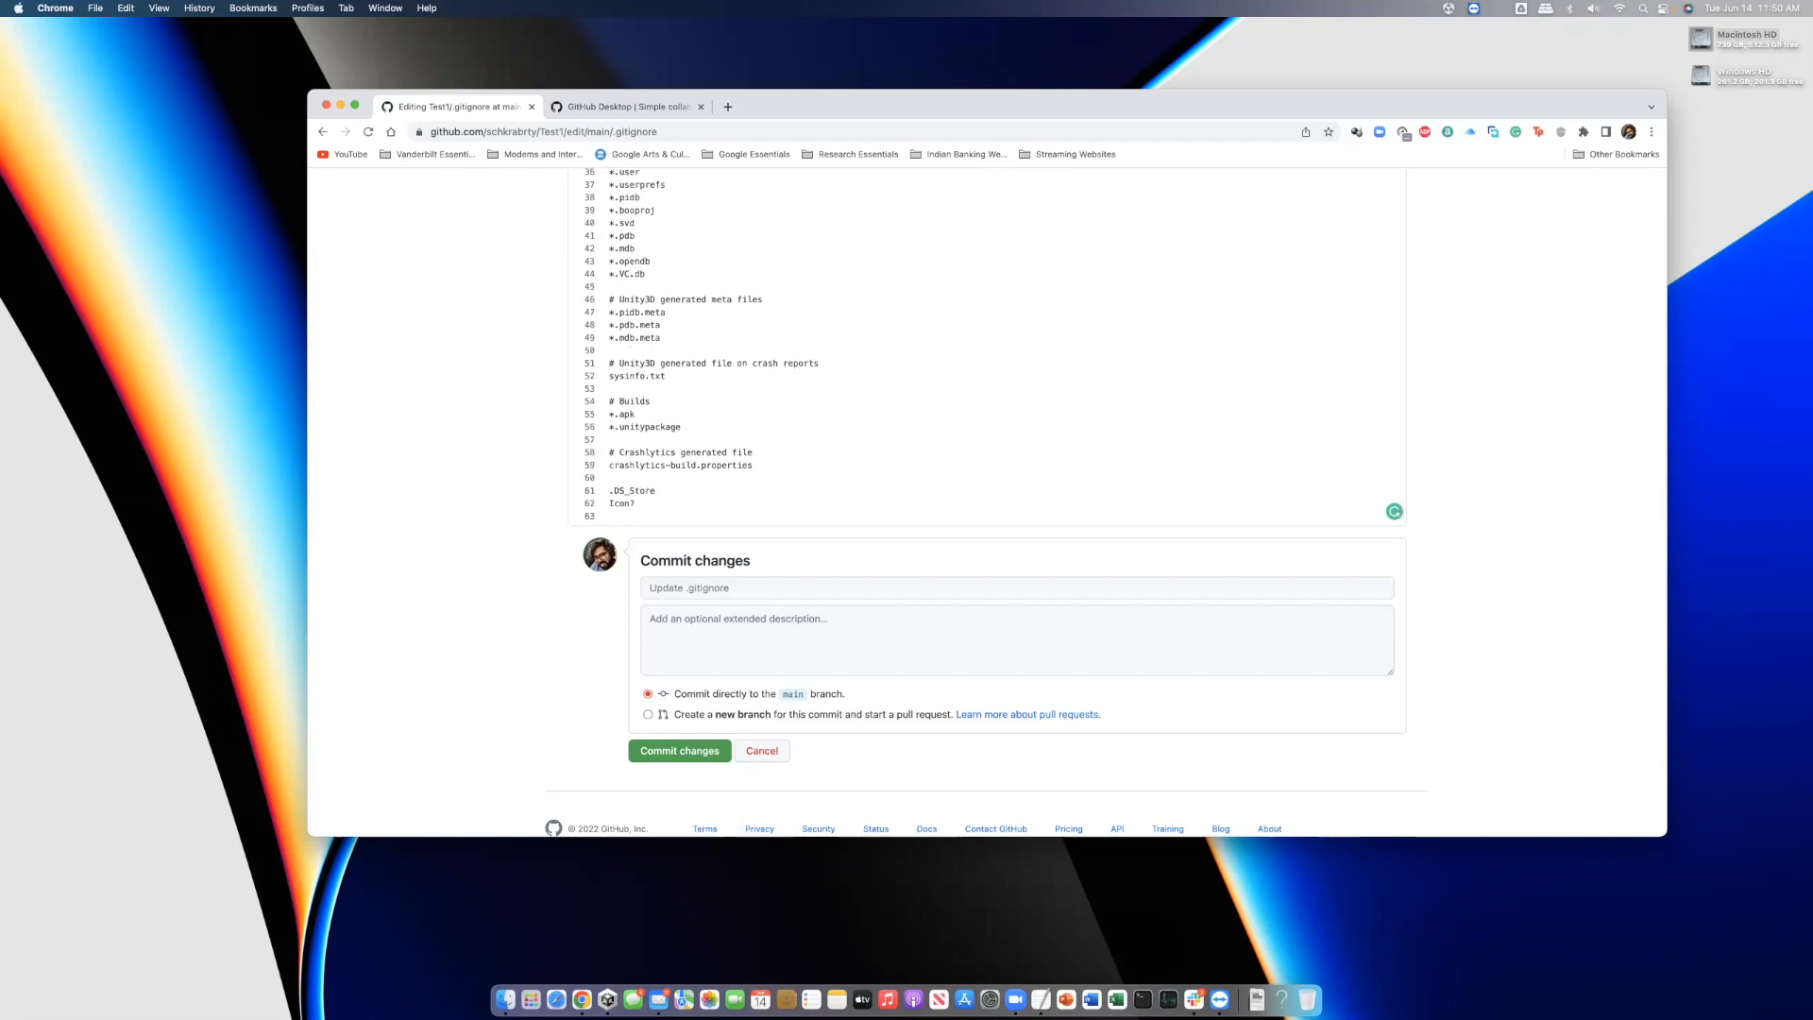
text(.vscode)
click(714, 584)
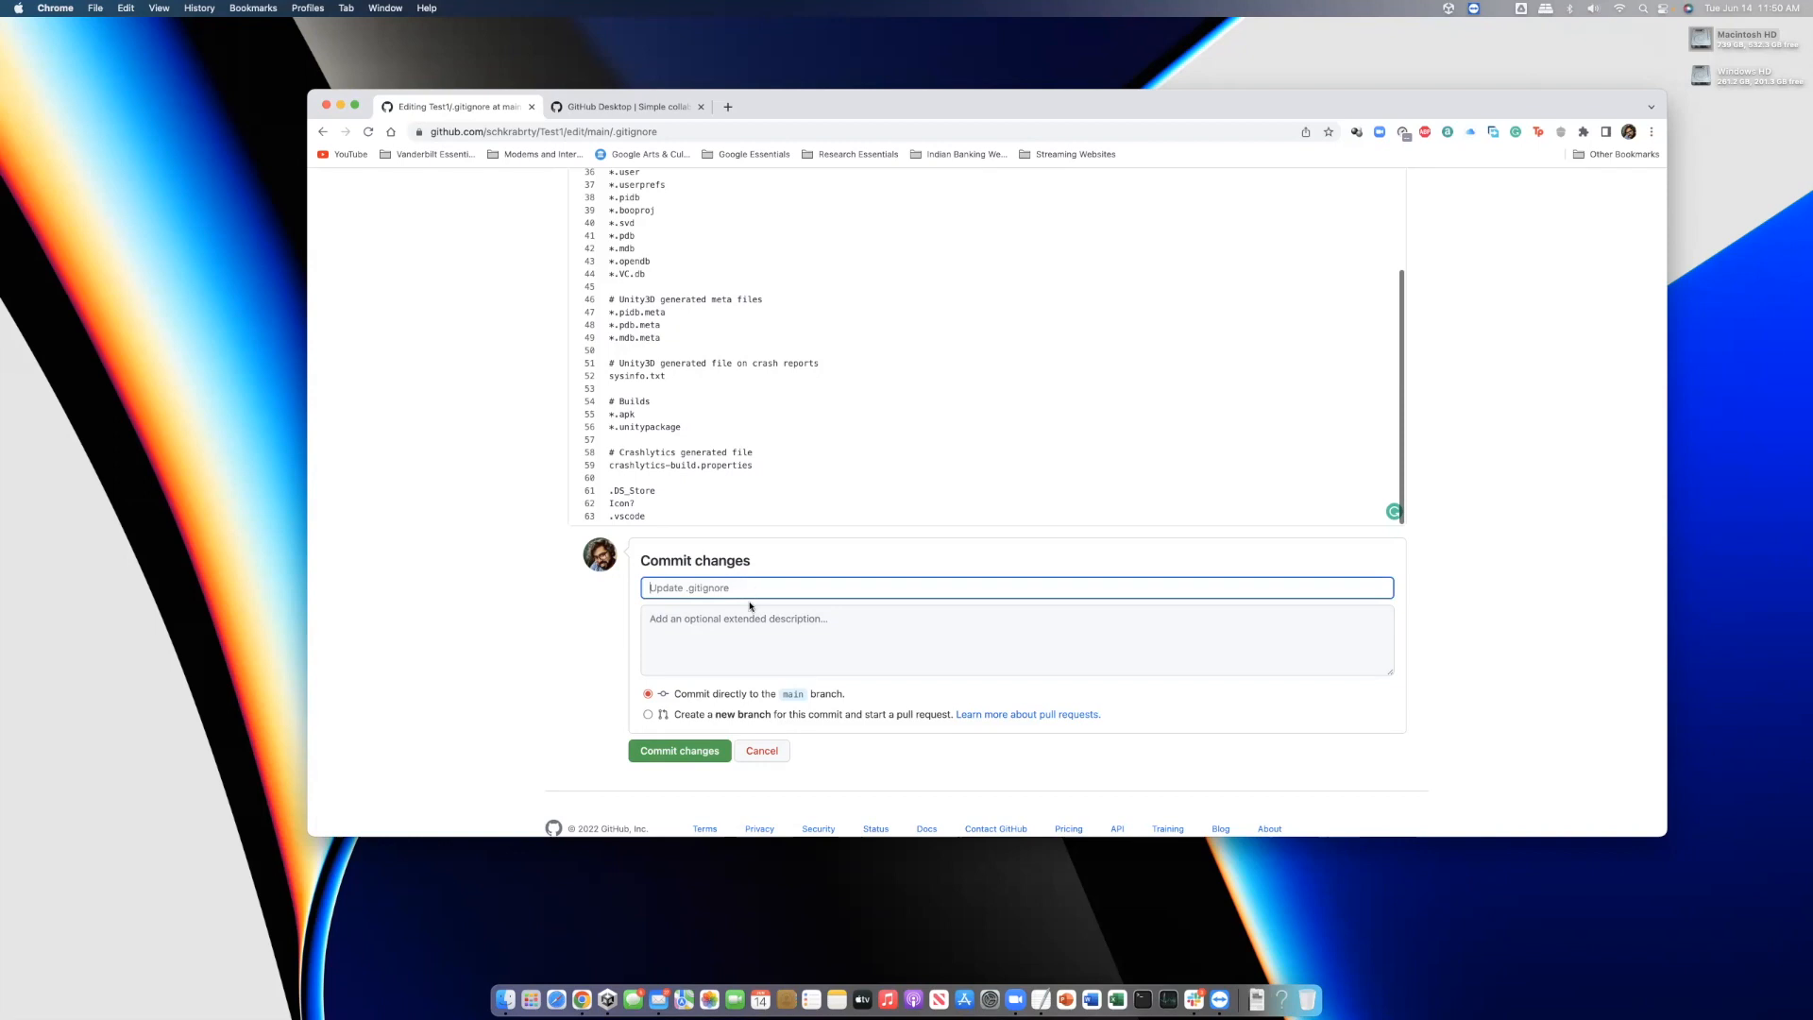
click(676, 751)
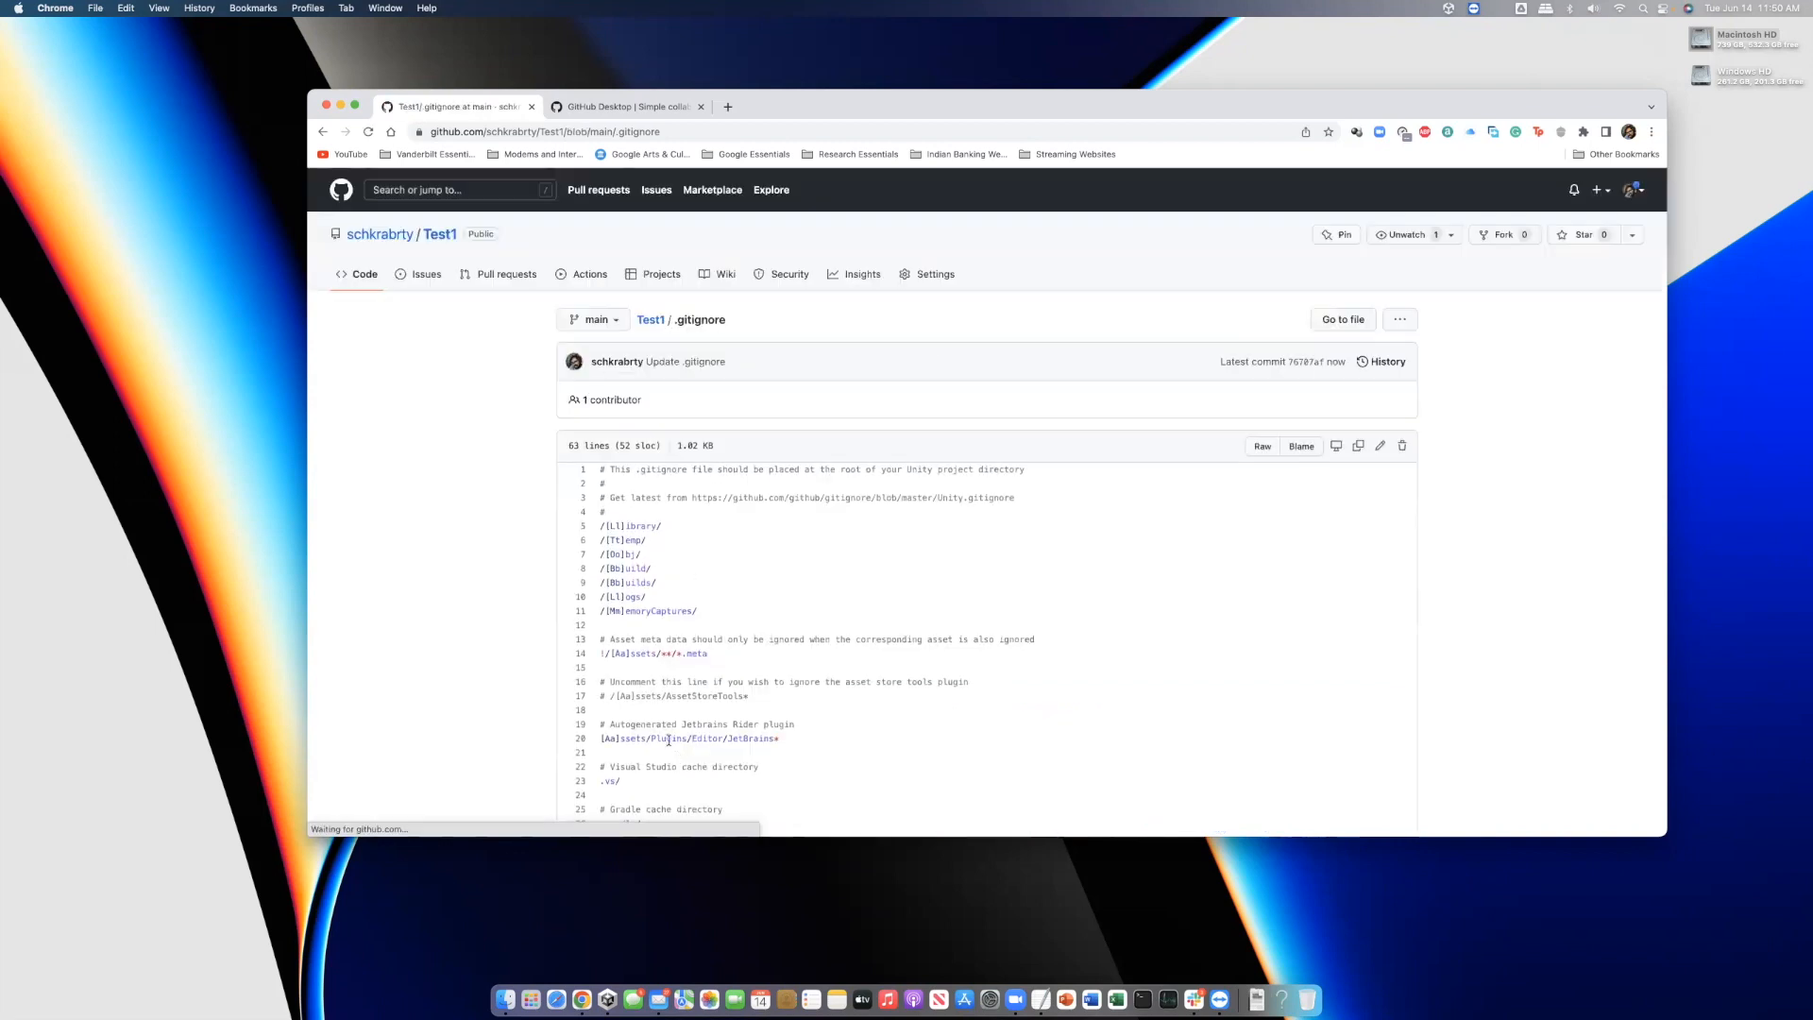
Return to Test1's home page and show its Code clone options, including GitHub Desktop
scroll(669, 740, down, 10)
scroll(722, 614, up, 10)
click(648, 321)
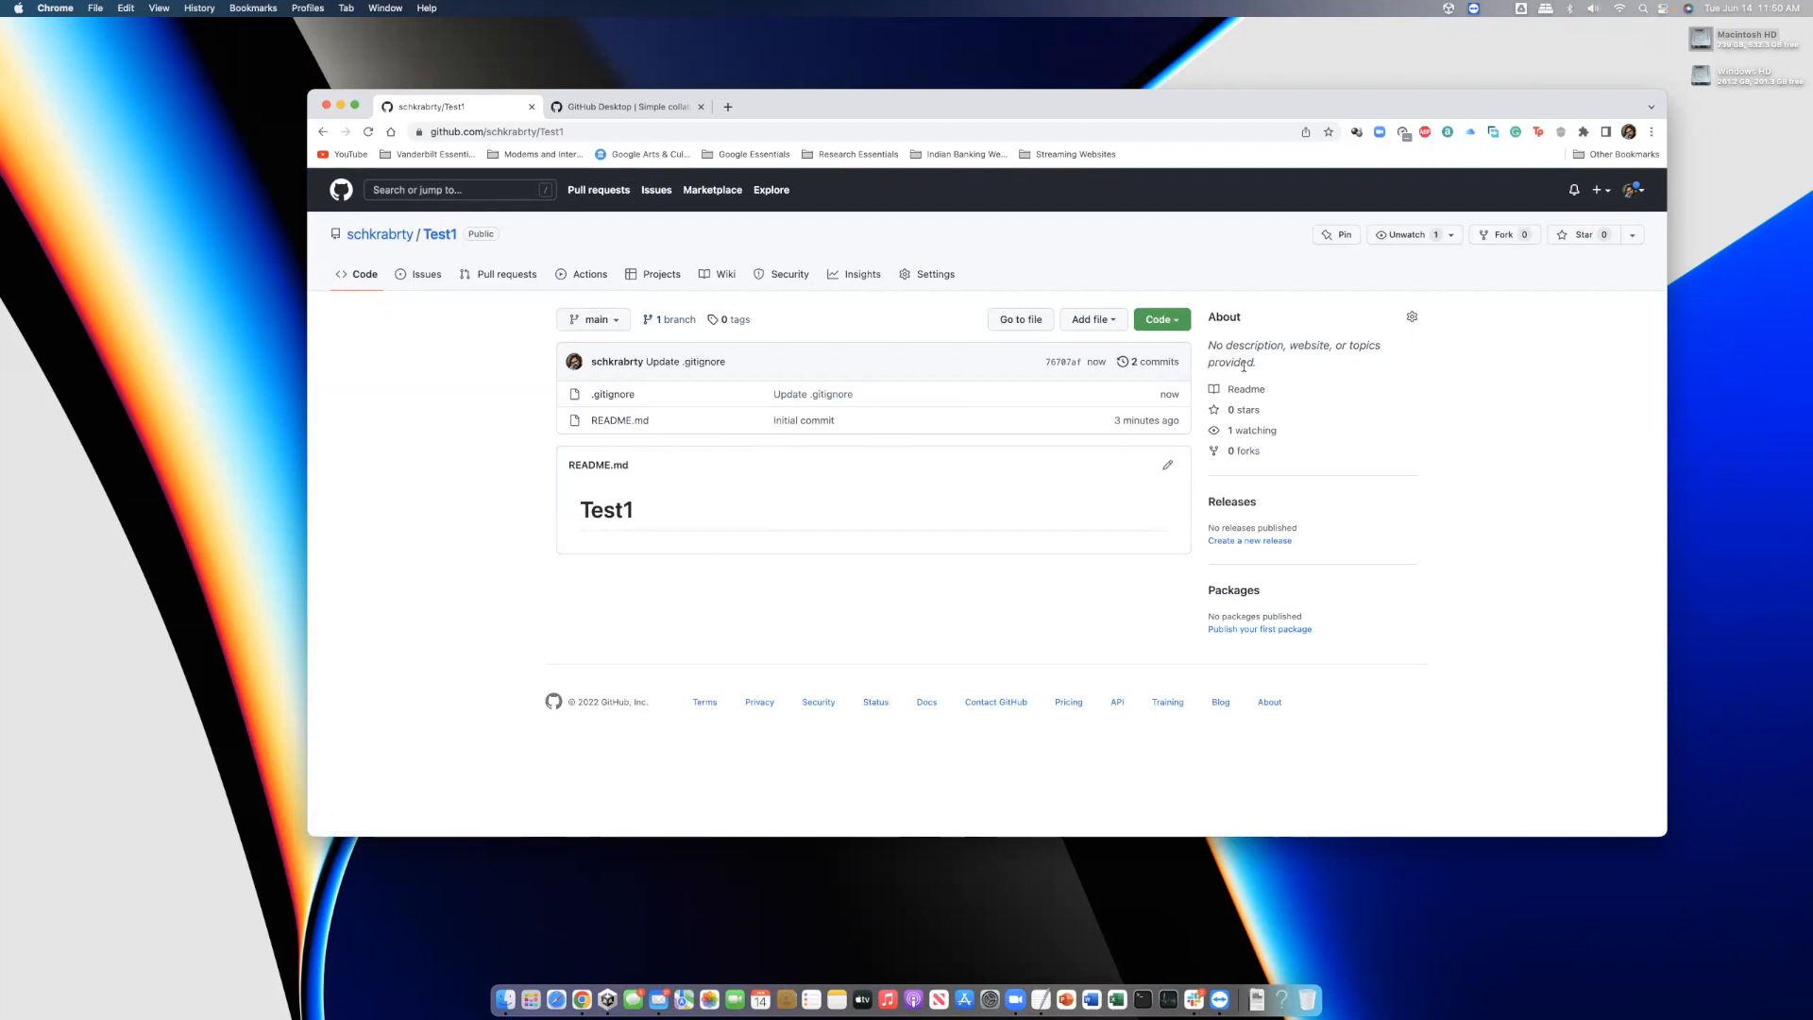
click(1172, 321)
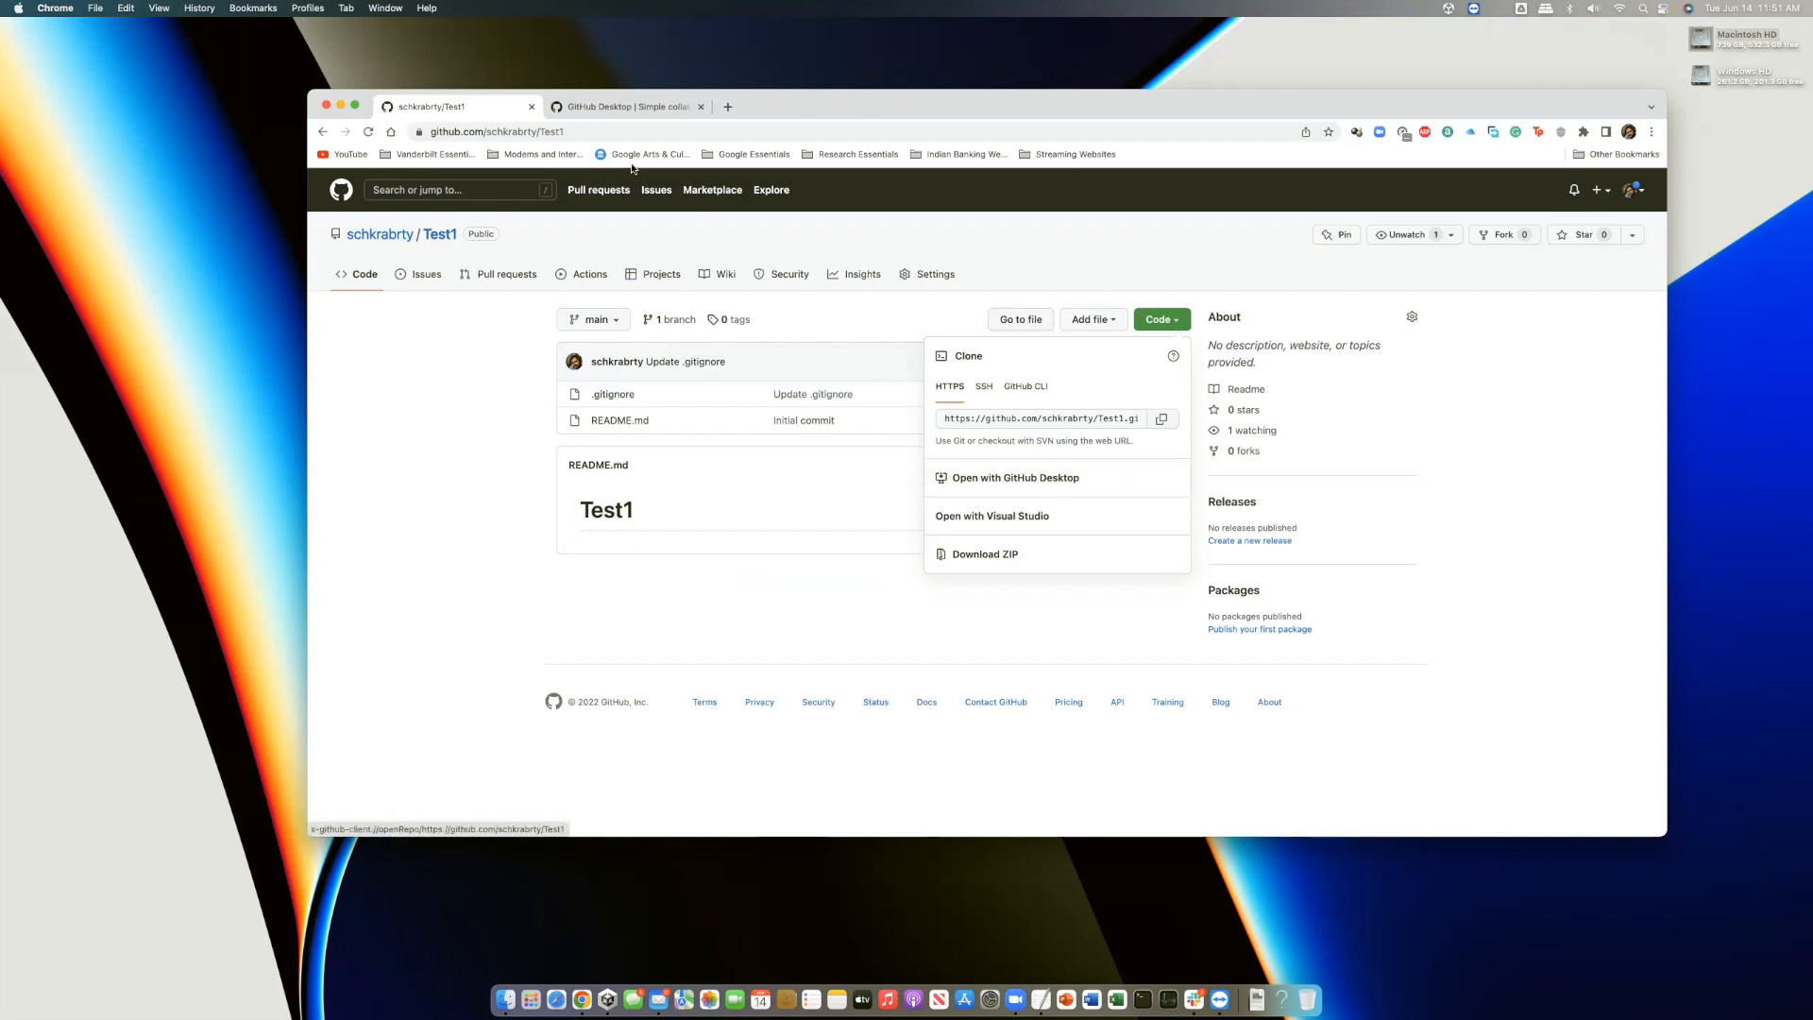
click(641, 110)
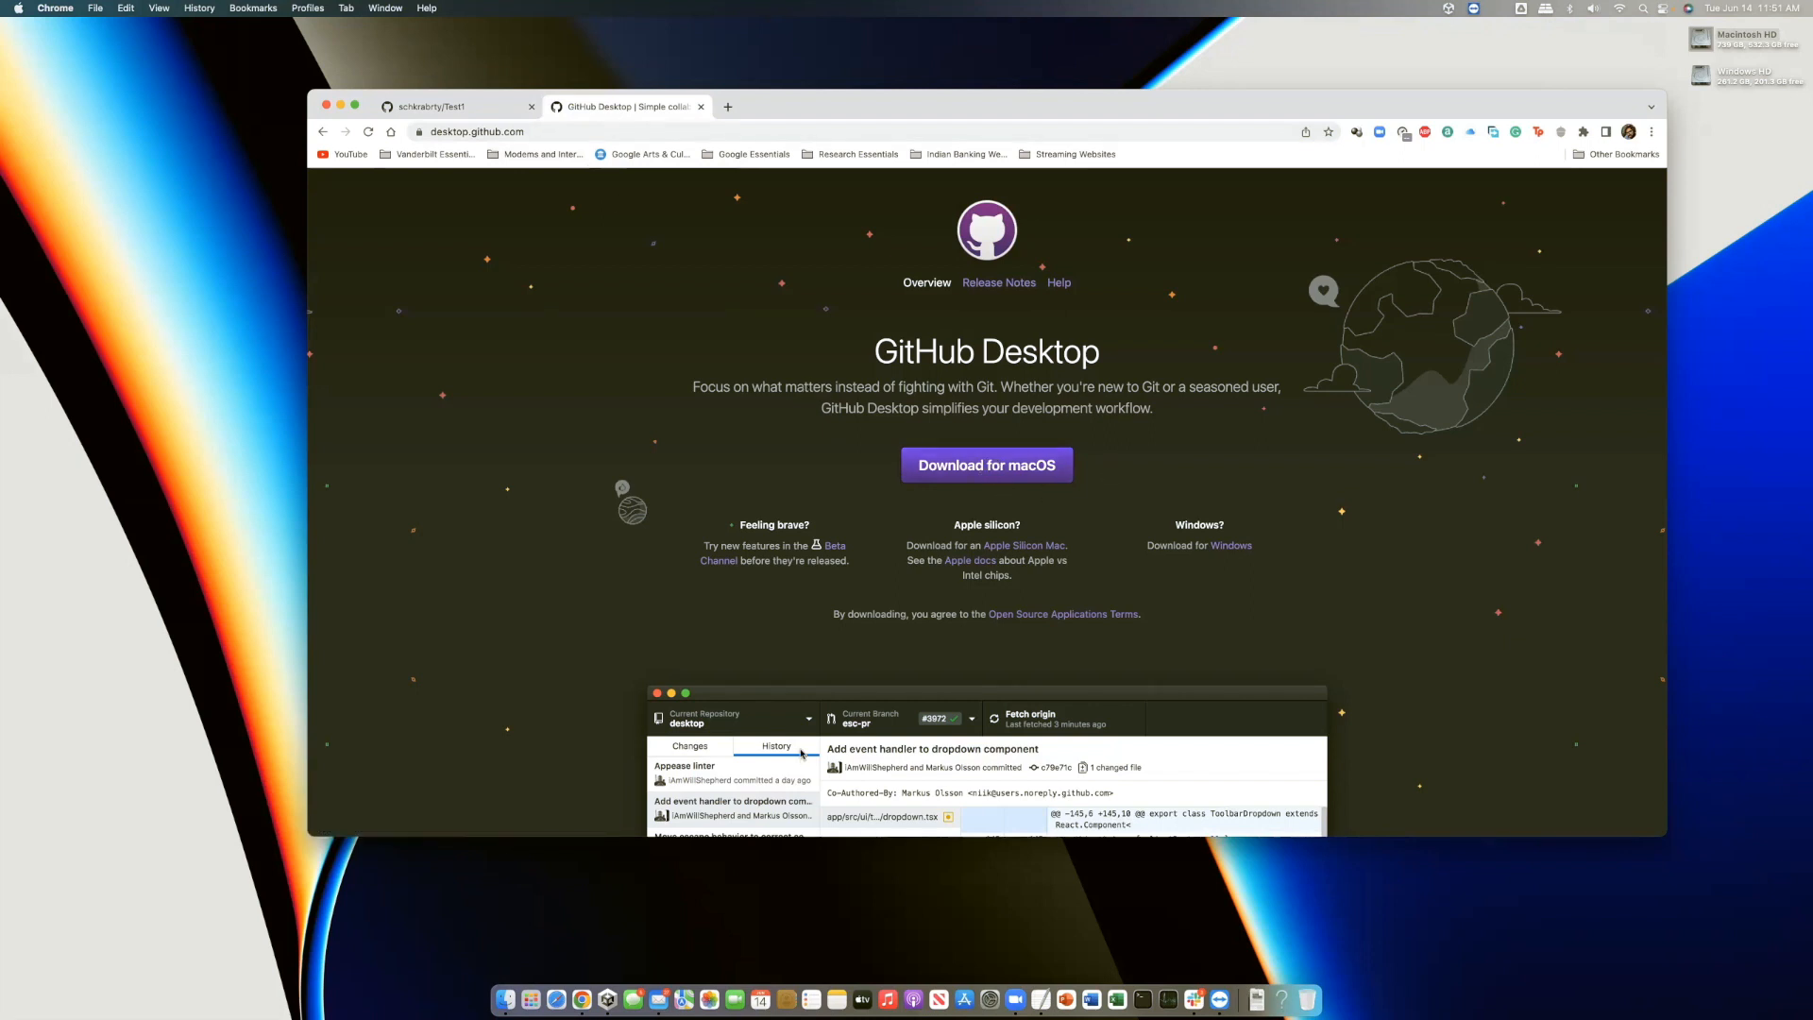
scroll(728, 641, down, 5)
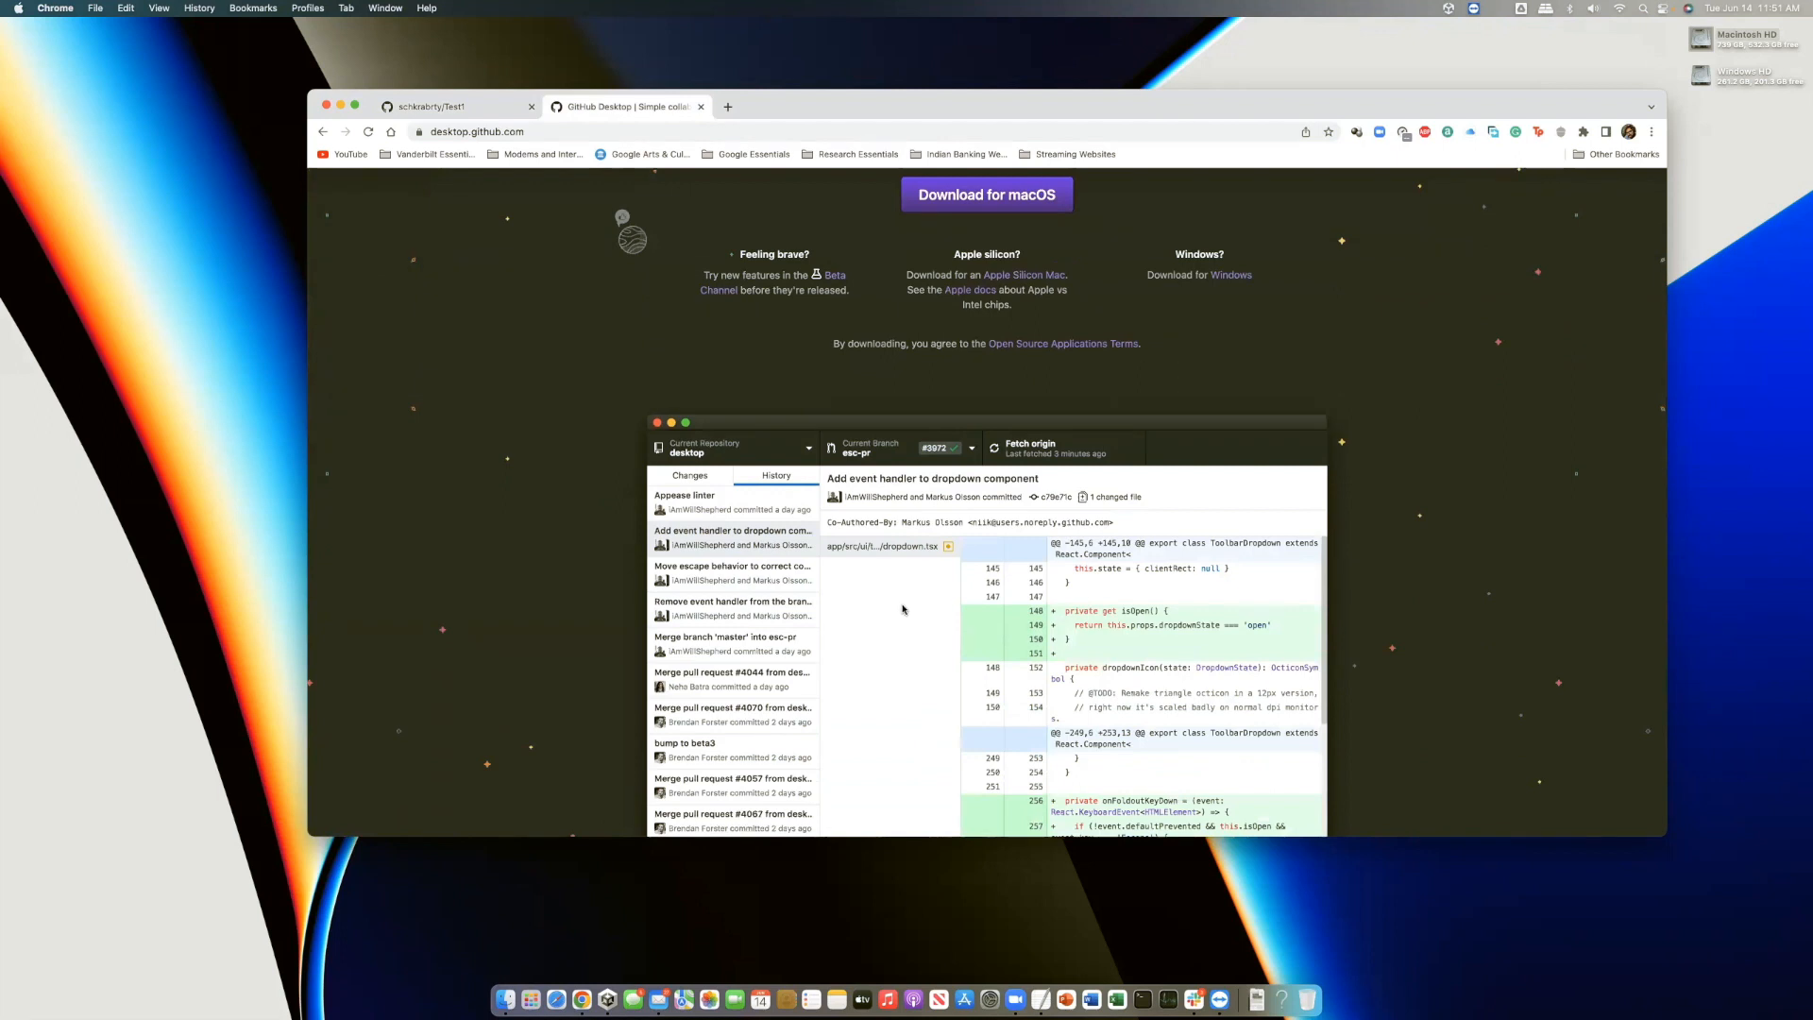
scroll(902, 623, up, 2)
scroll(902, 625, up, 5)
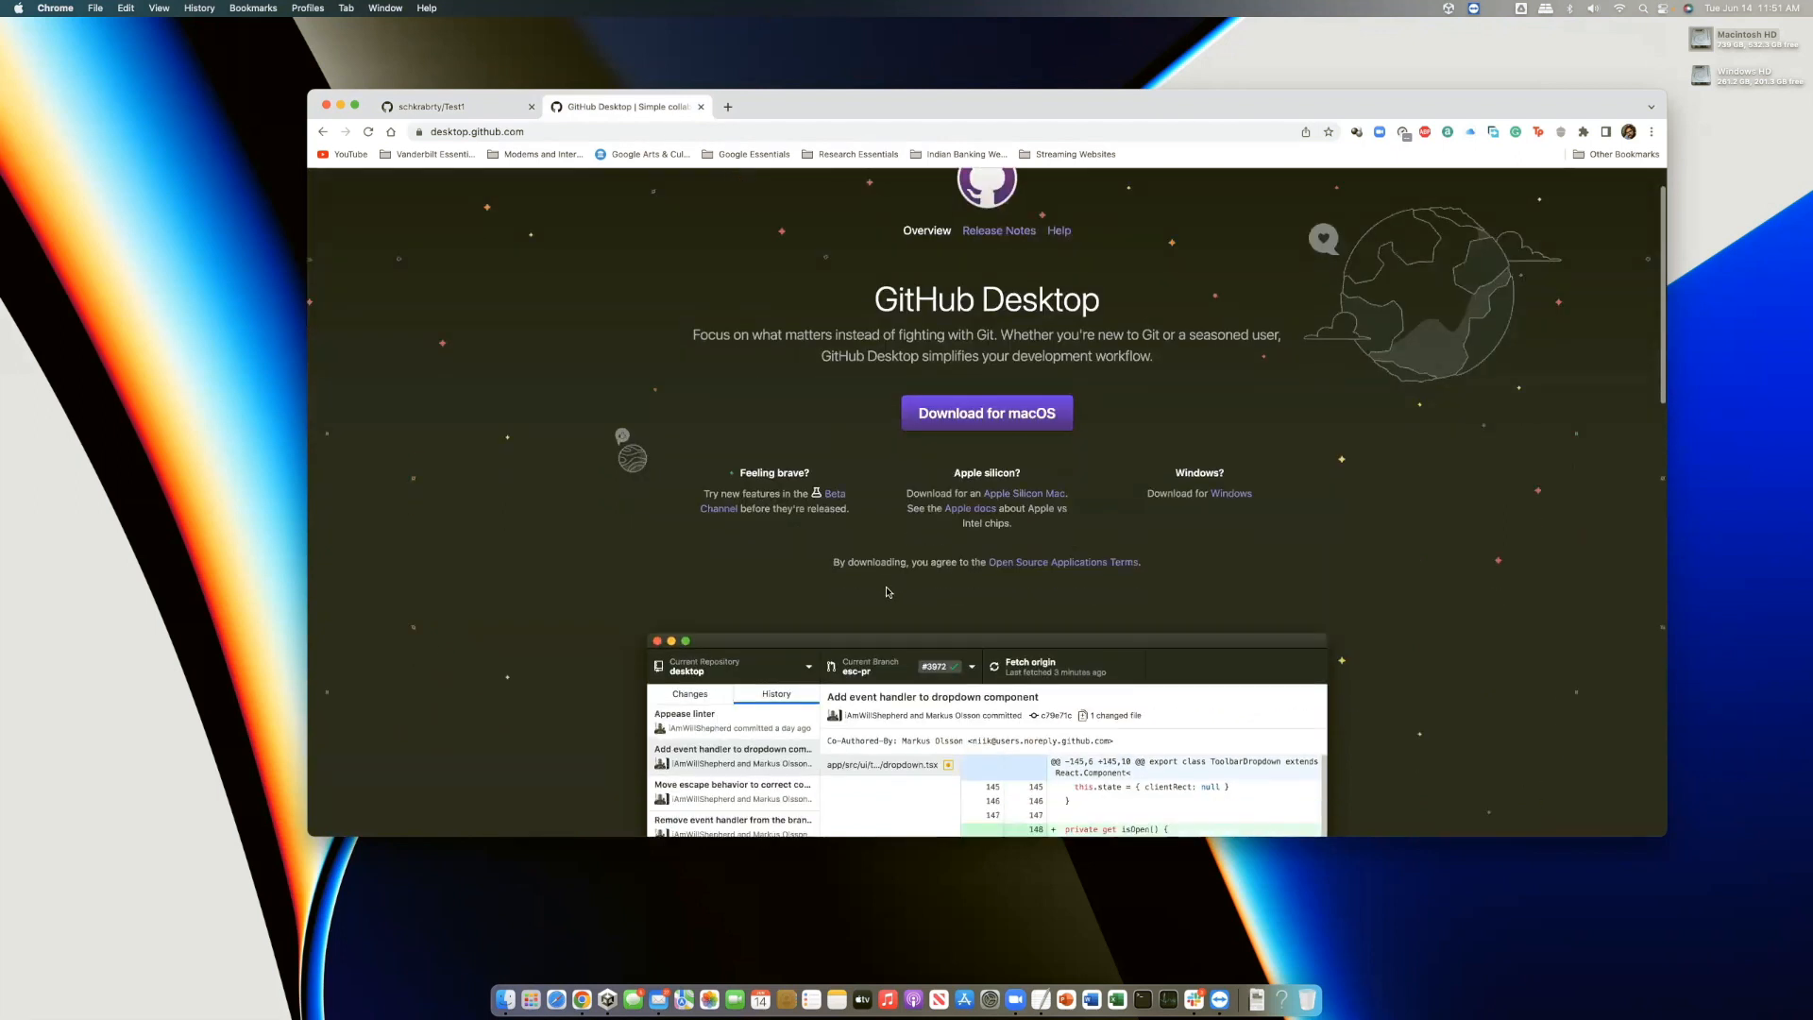
scroll(890, 591, down, 3)
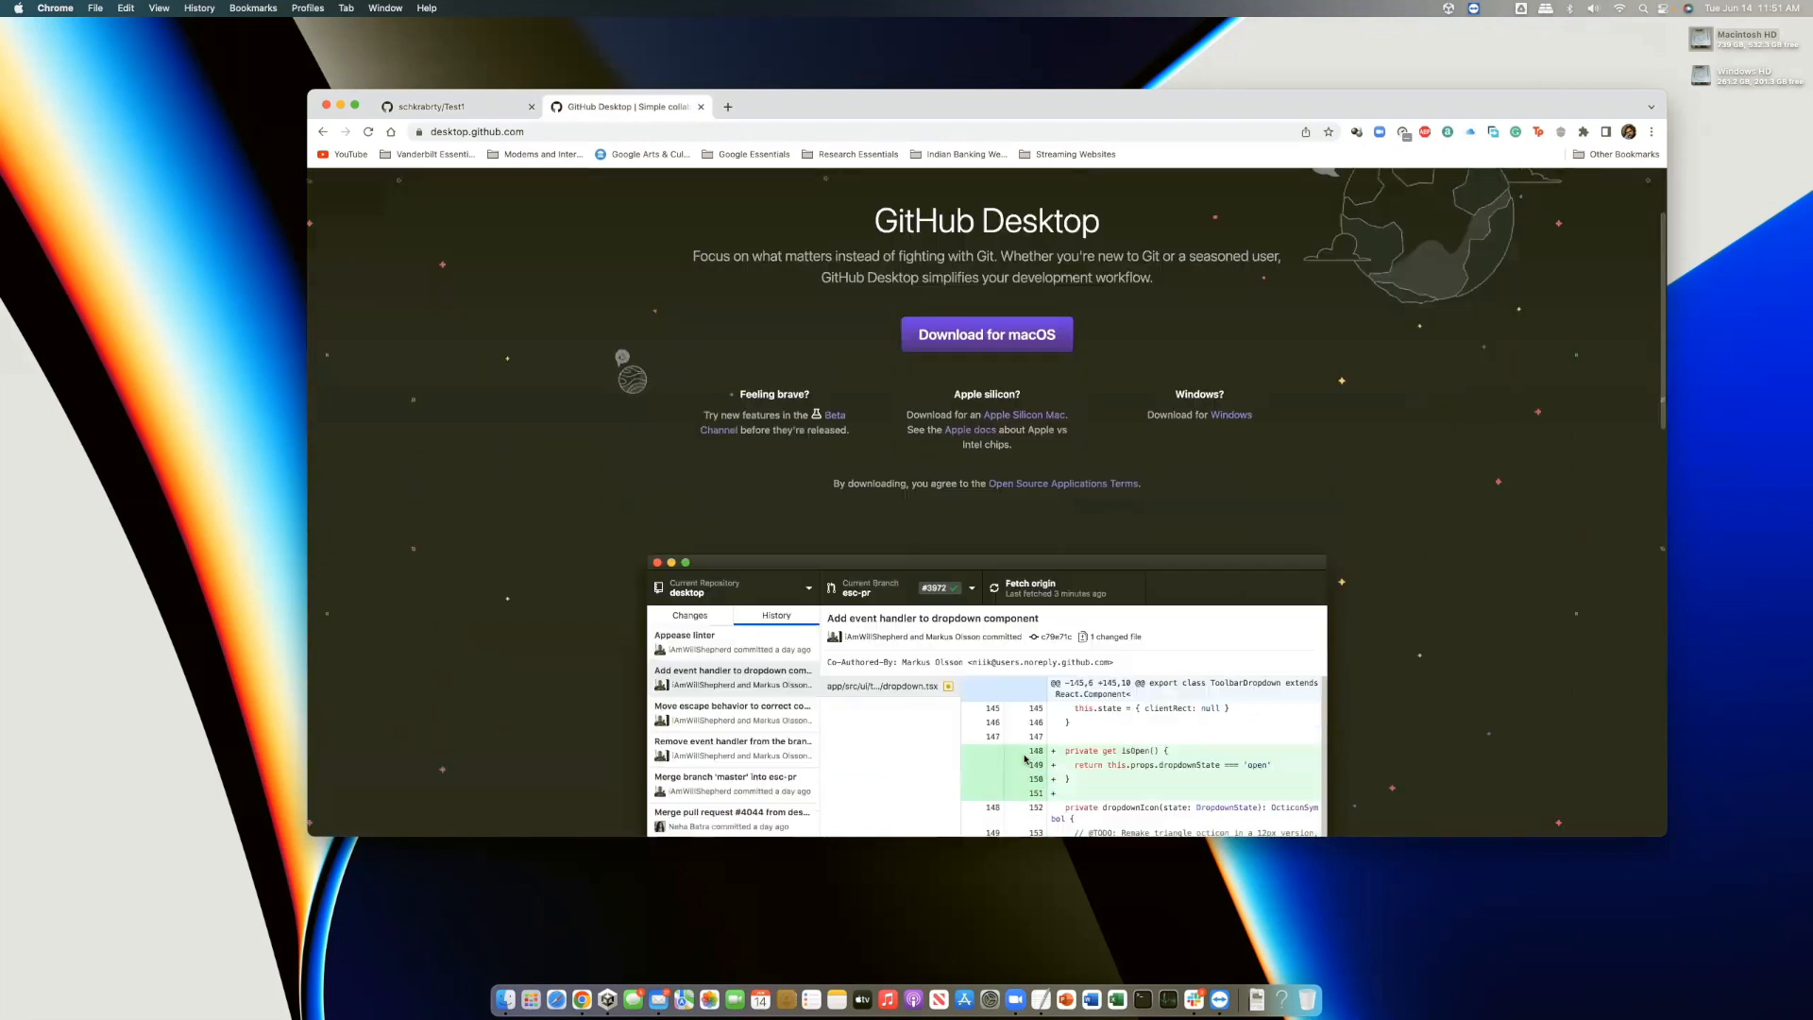
click(466, 110)
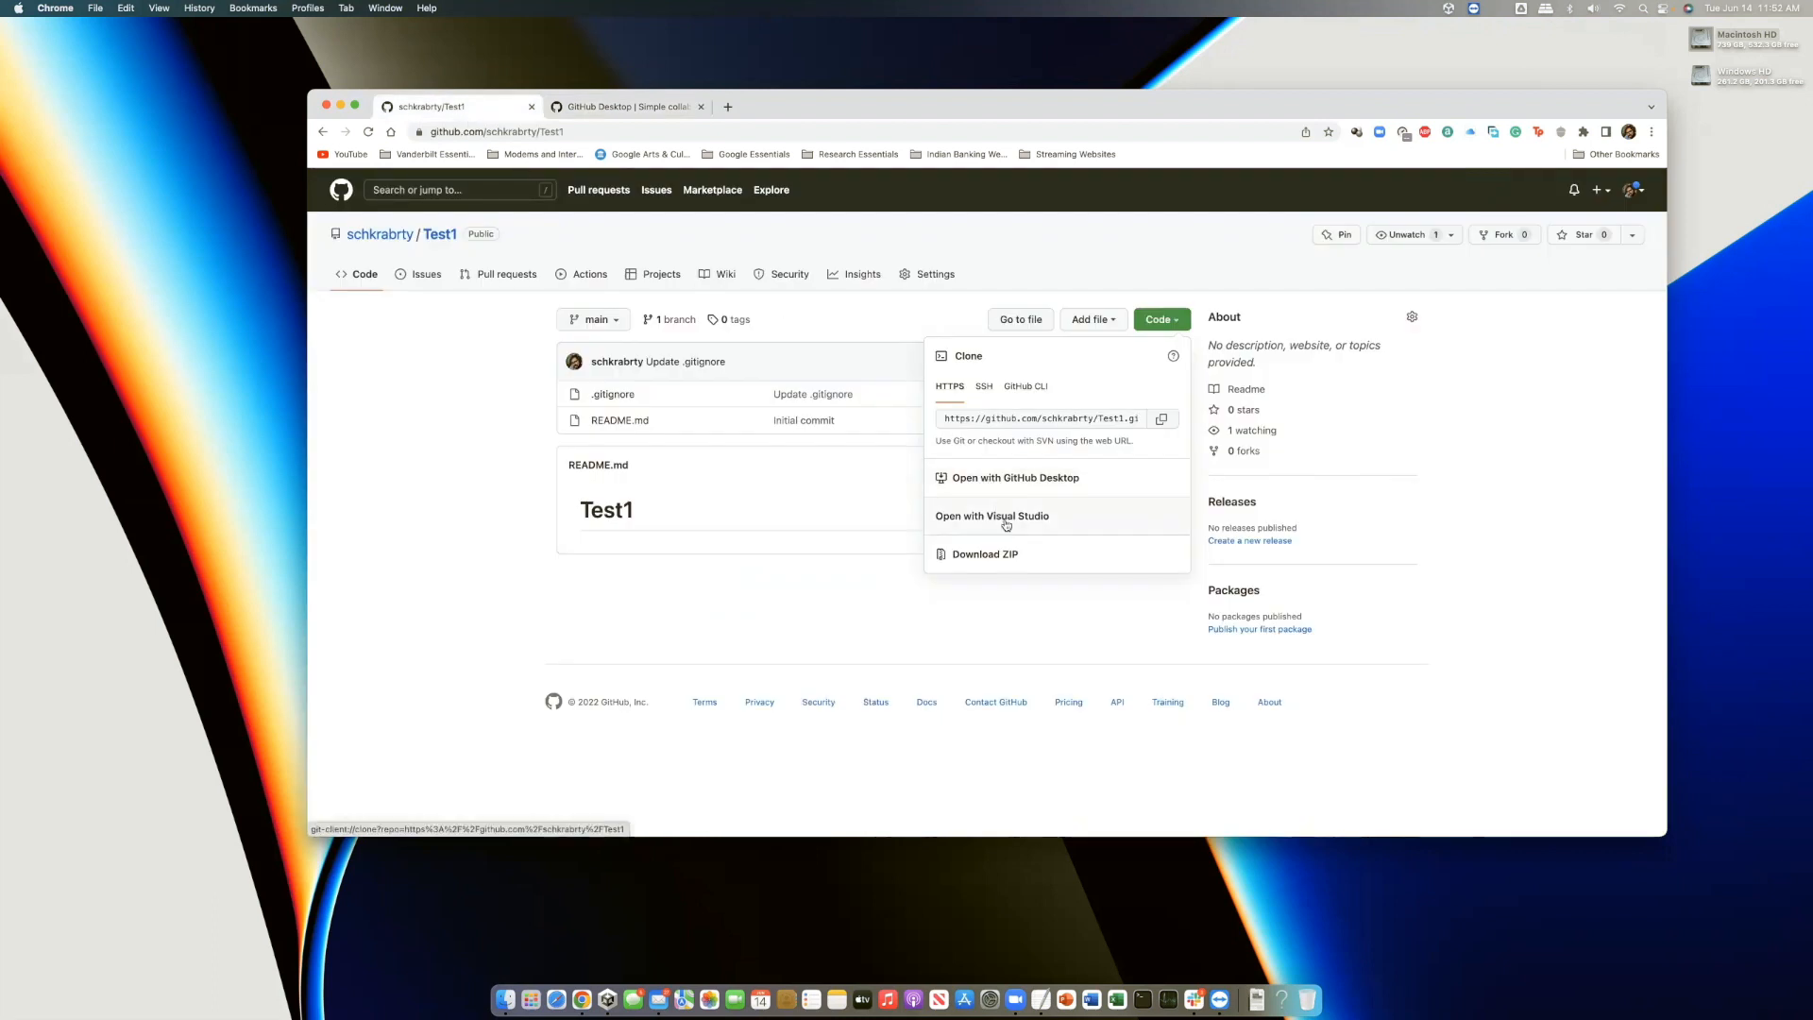
Clone Test1 into GitHub Desktop, keeping the default local path after checking the folder picker
click(1006, 478)
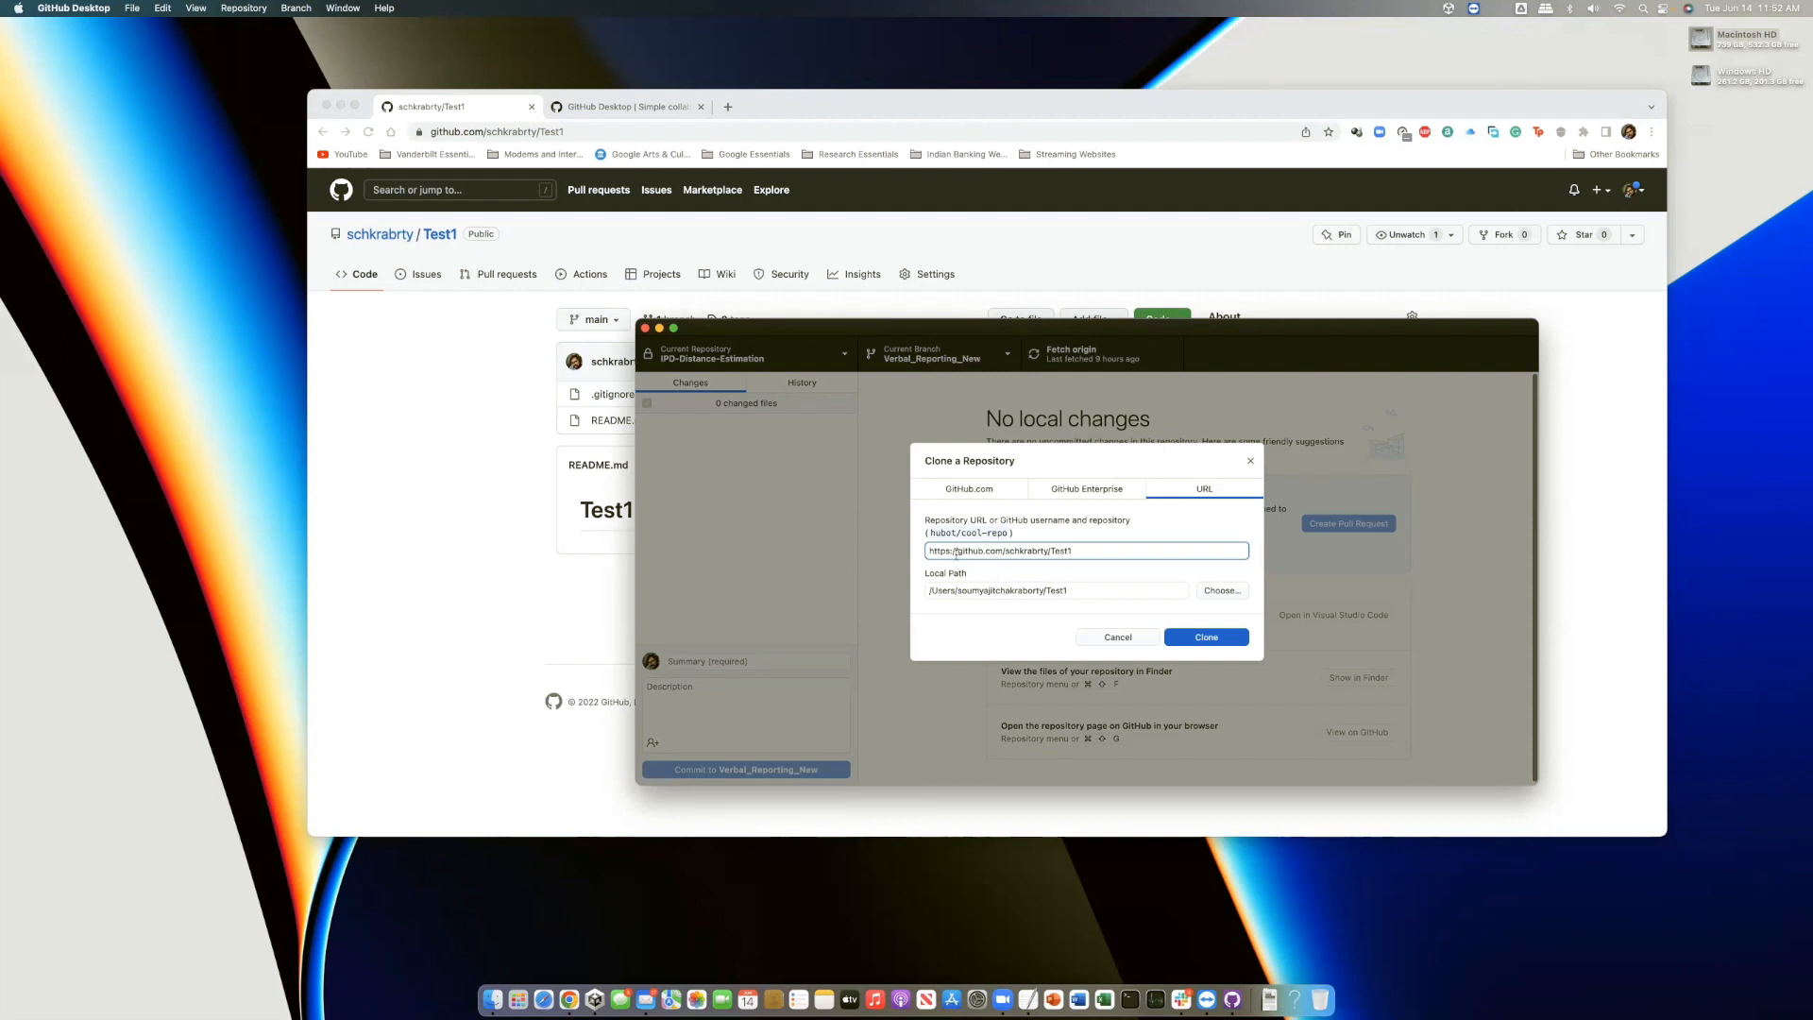
click(1218, 591)
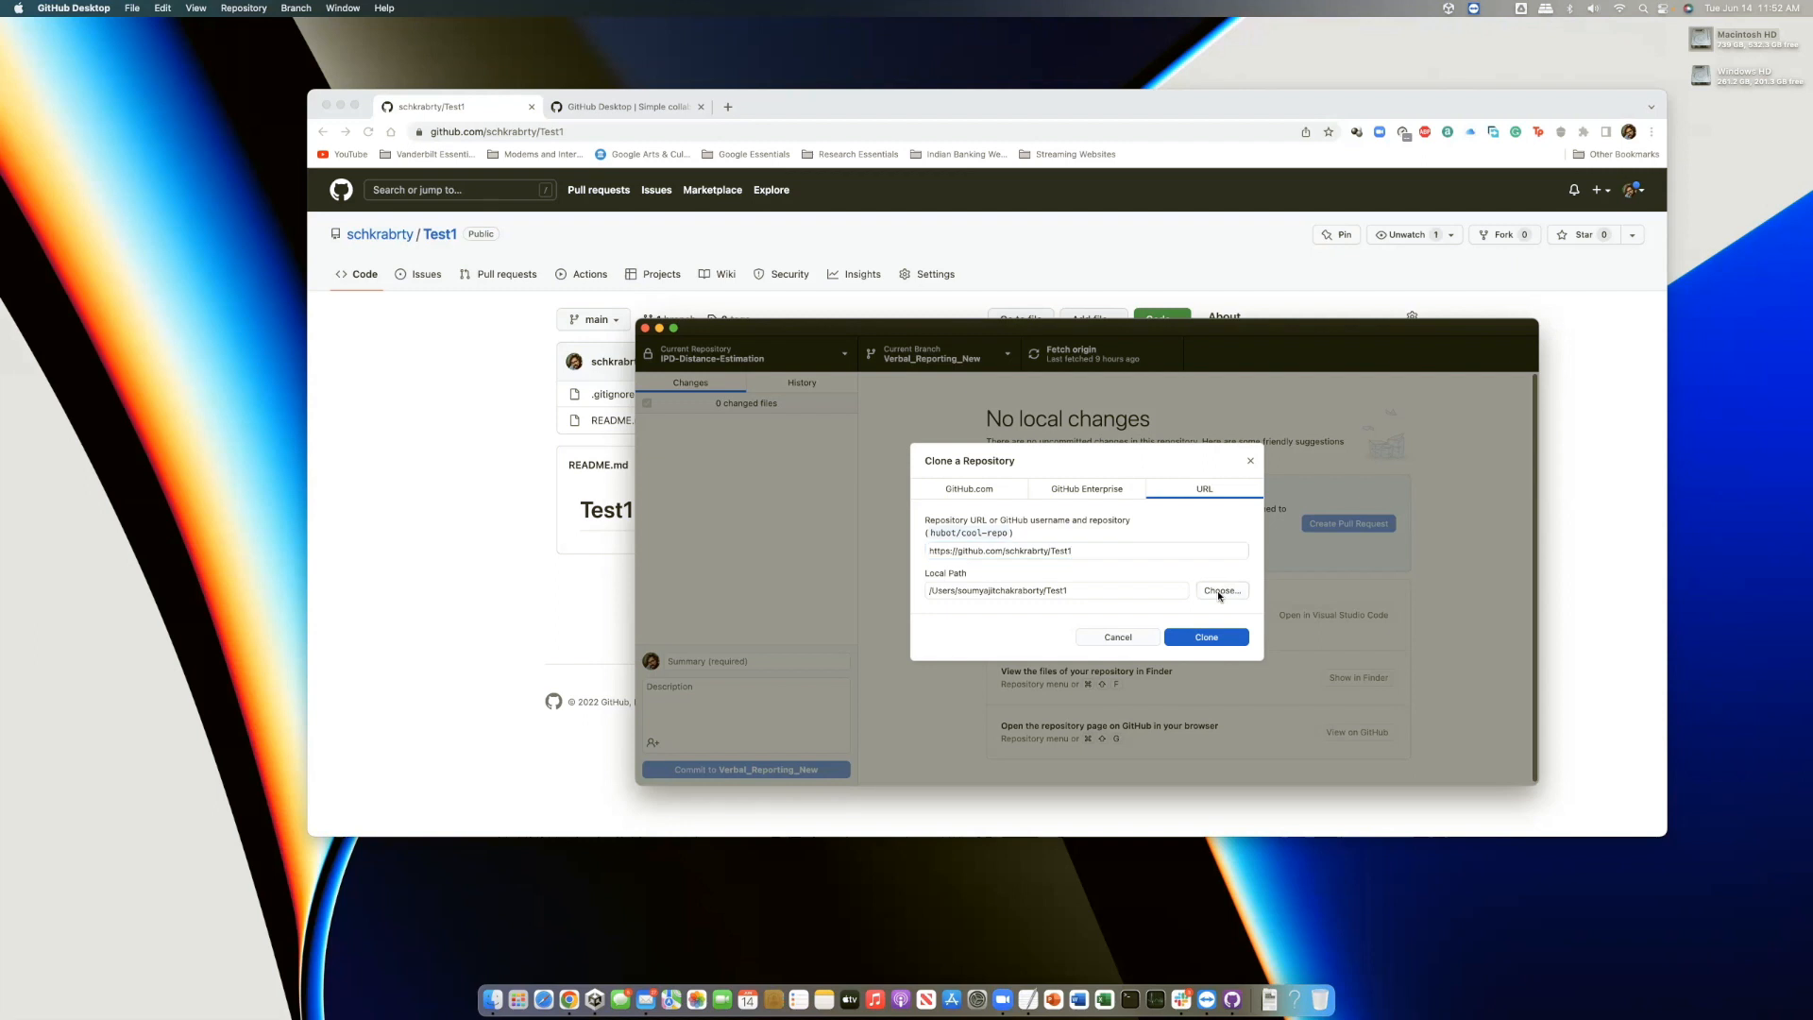
click(1180, 546)
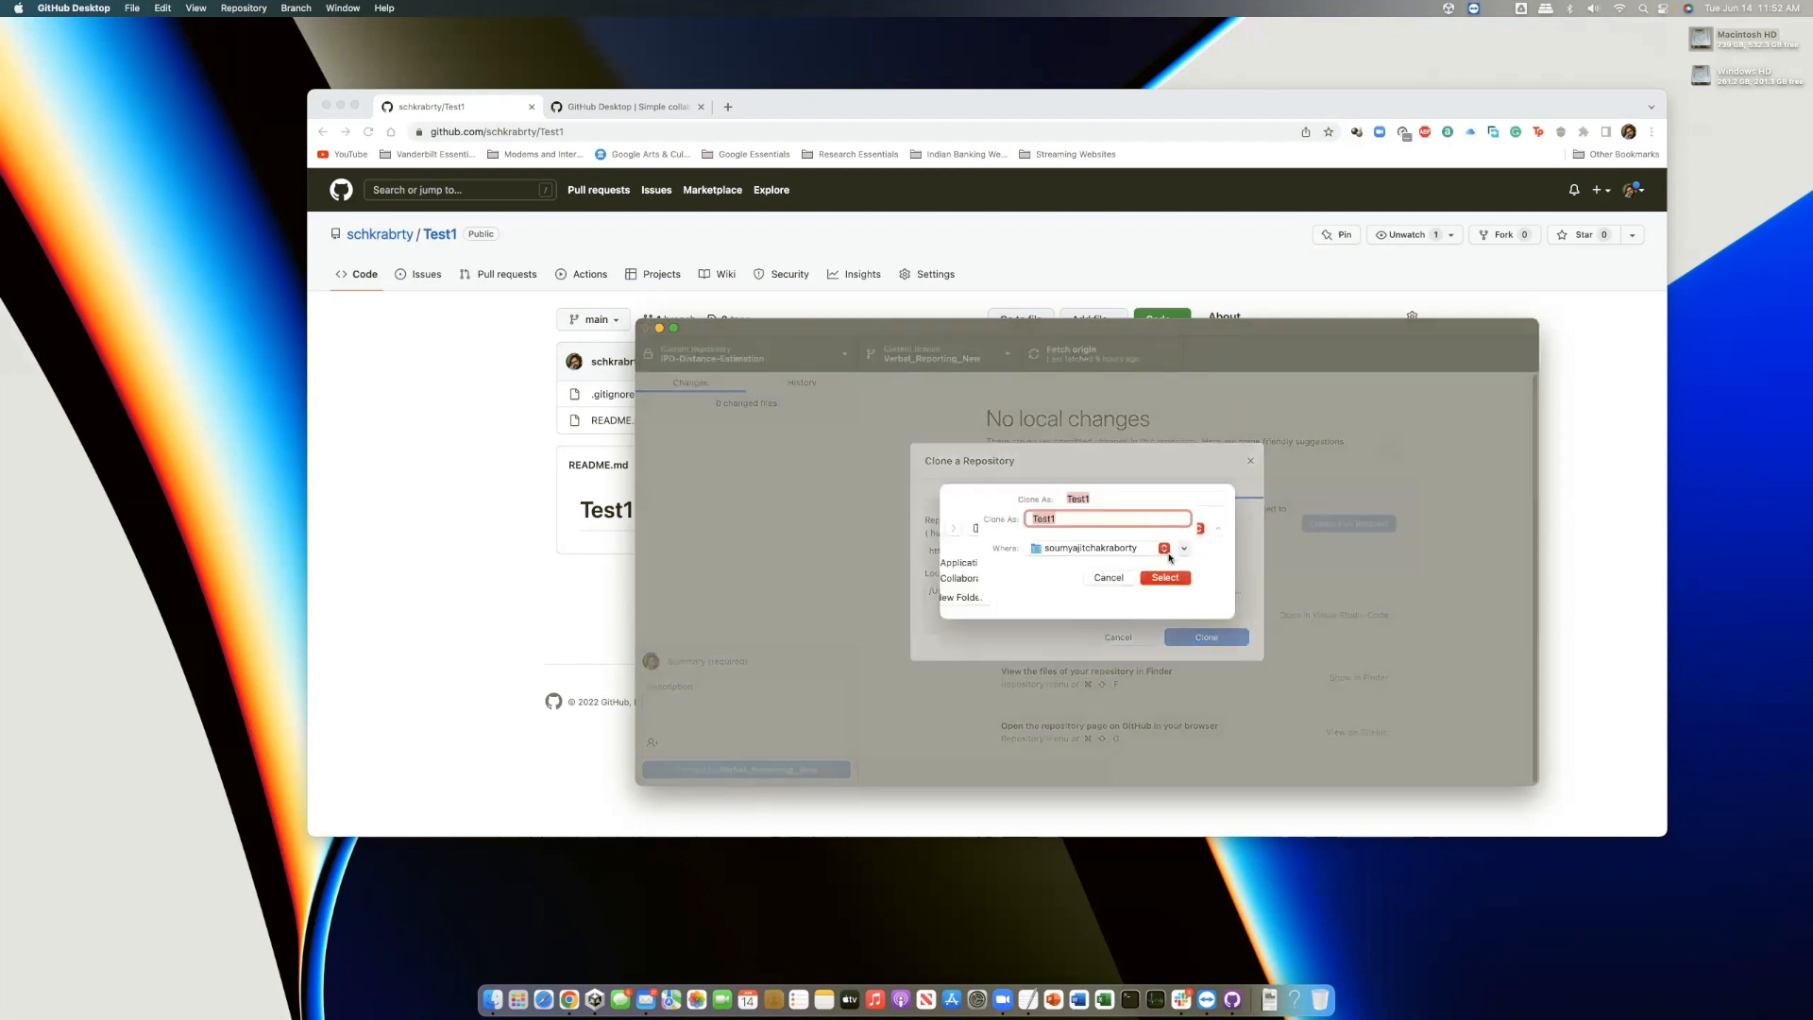
click(1274, 690)
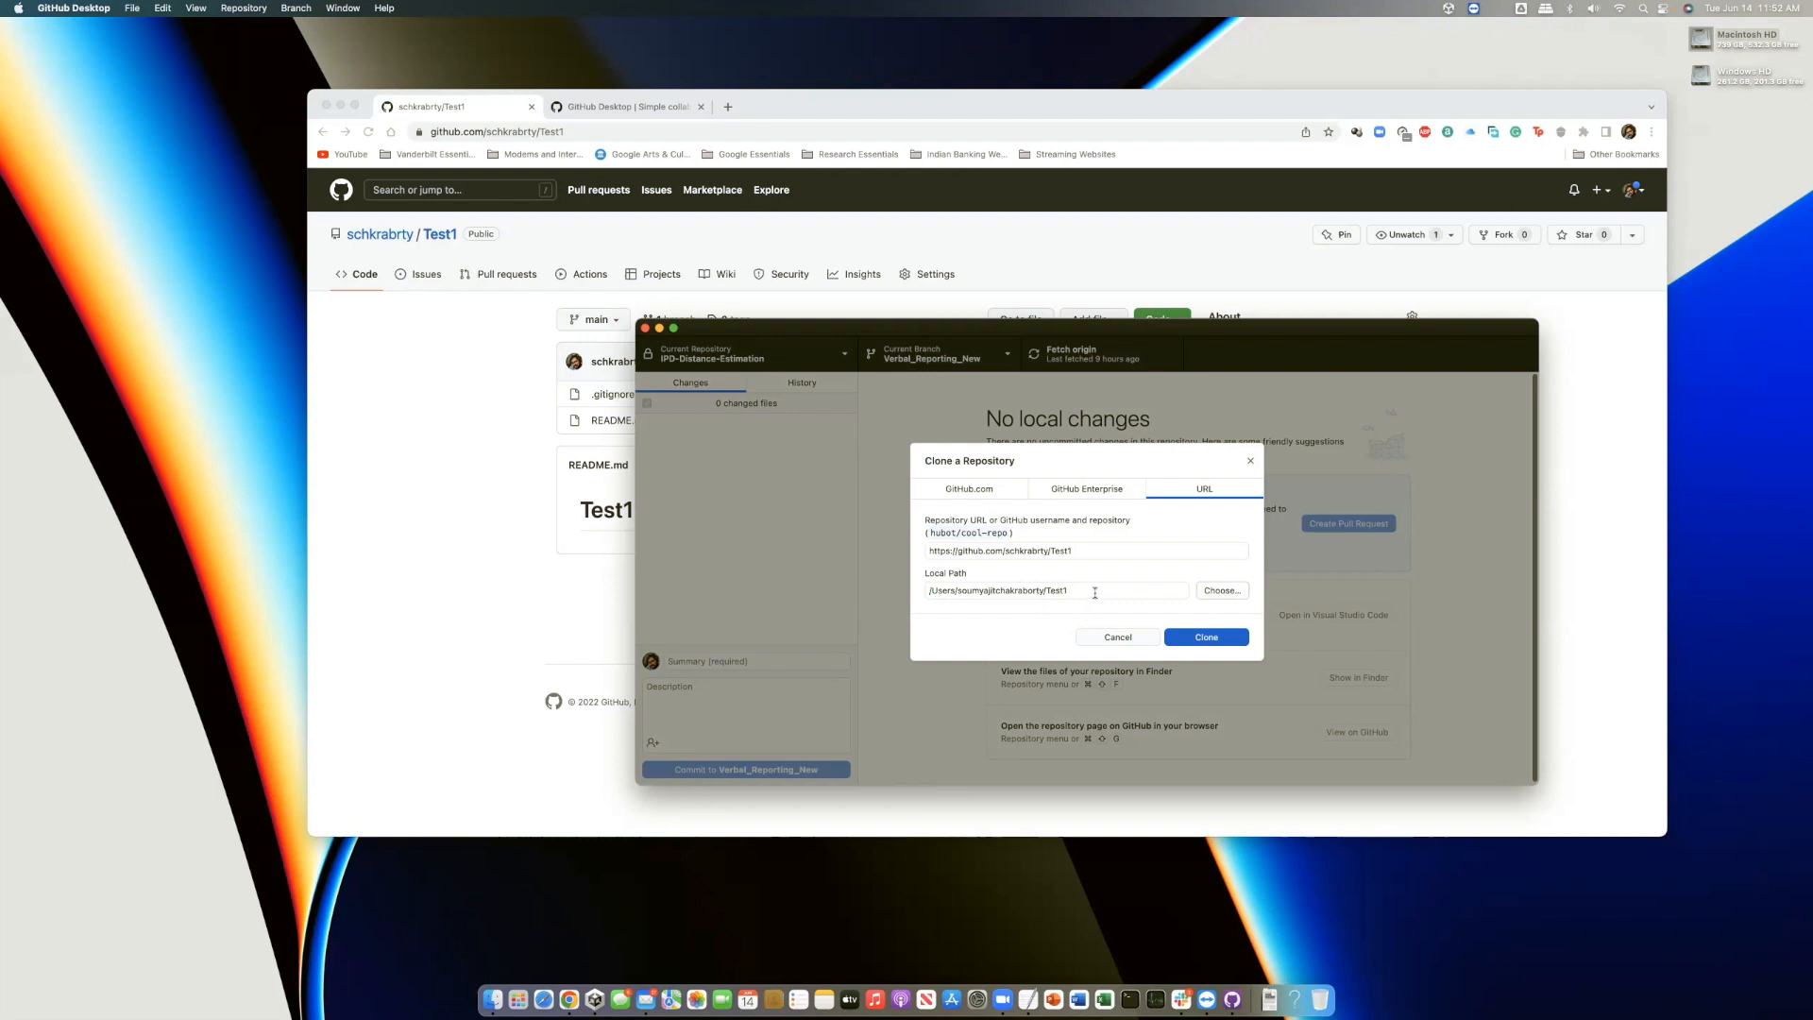
click(1190, 639)
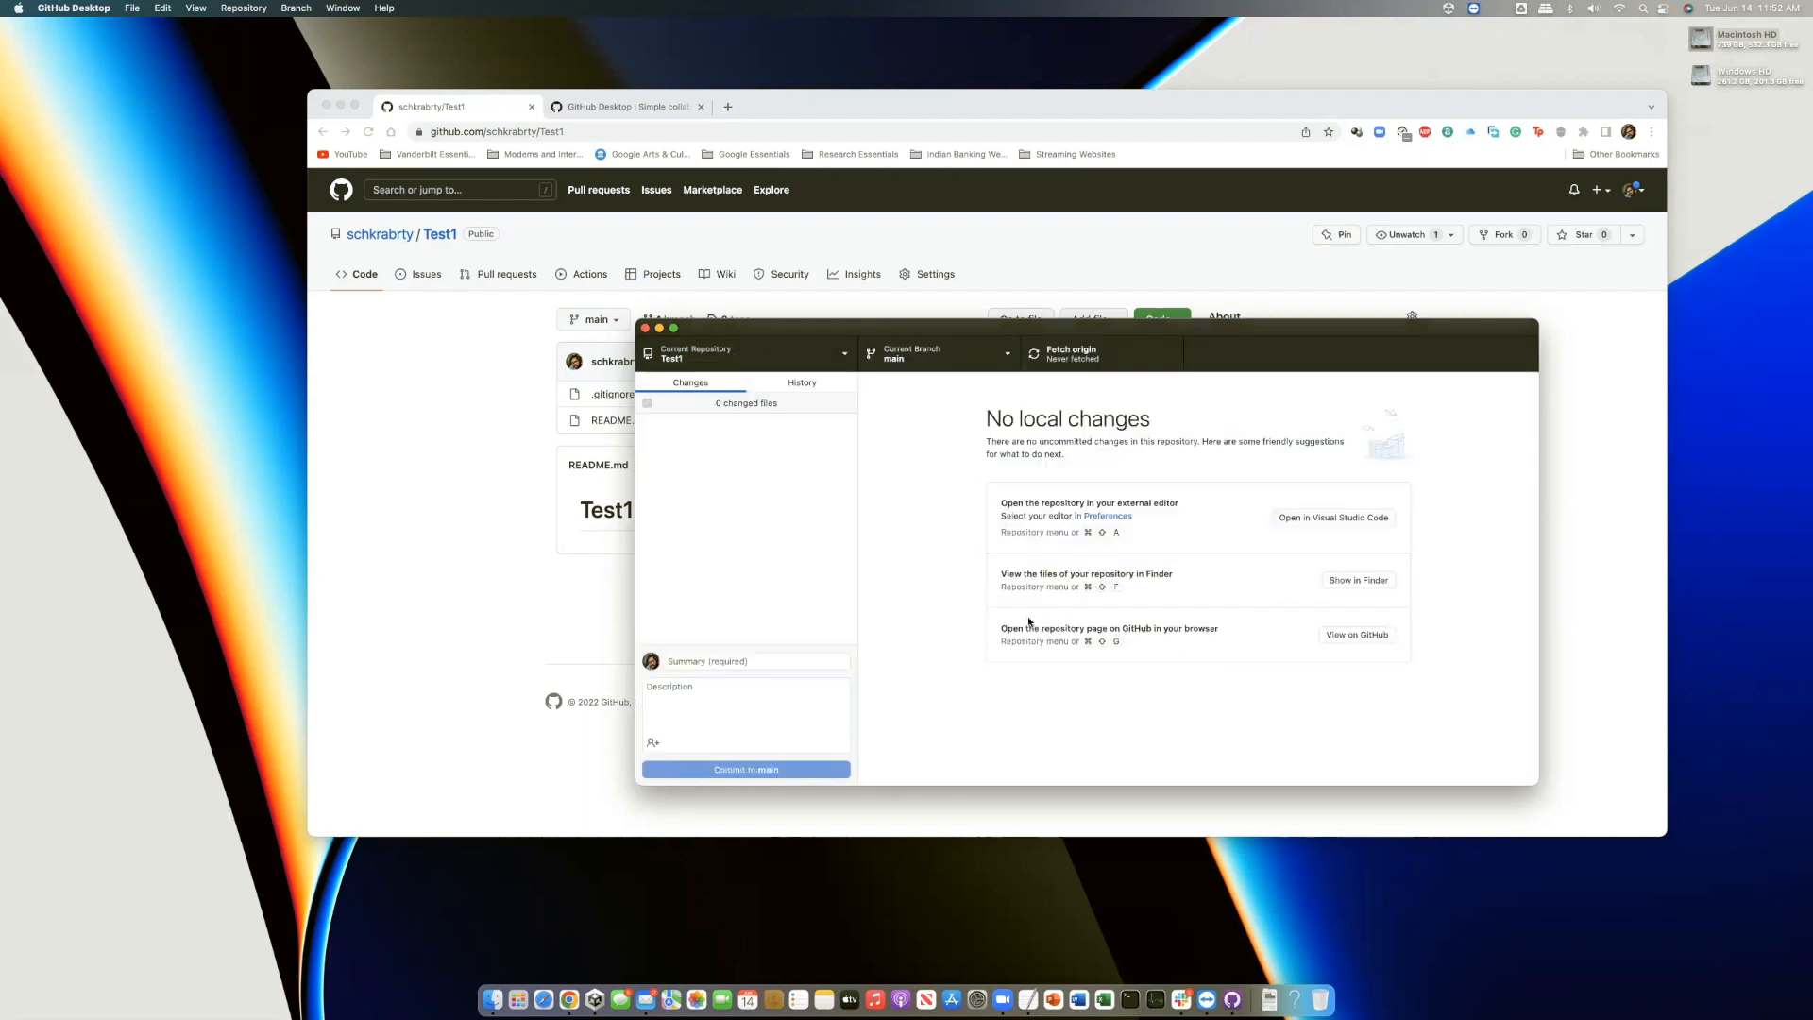
drag(920, 332, 887, 331)
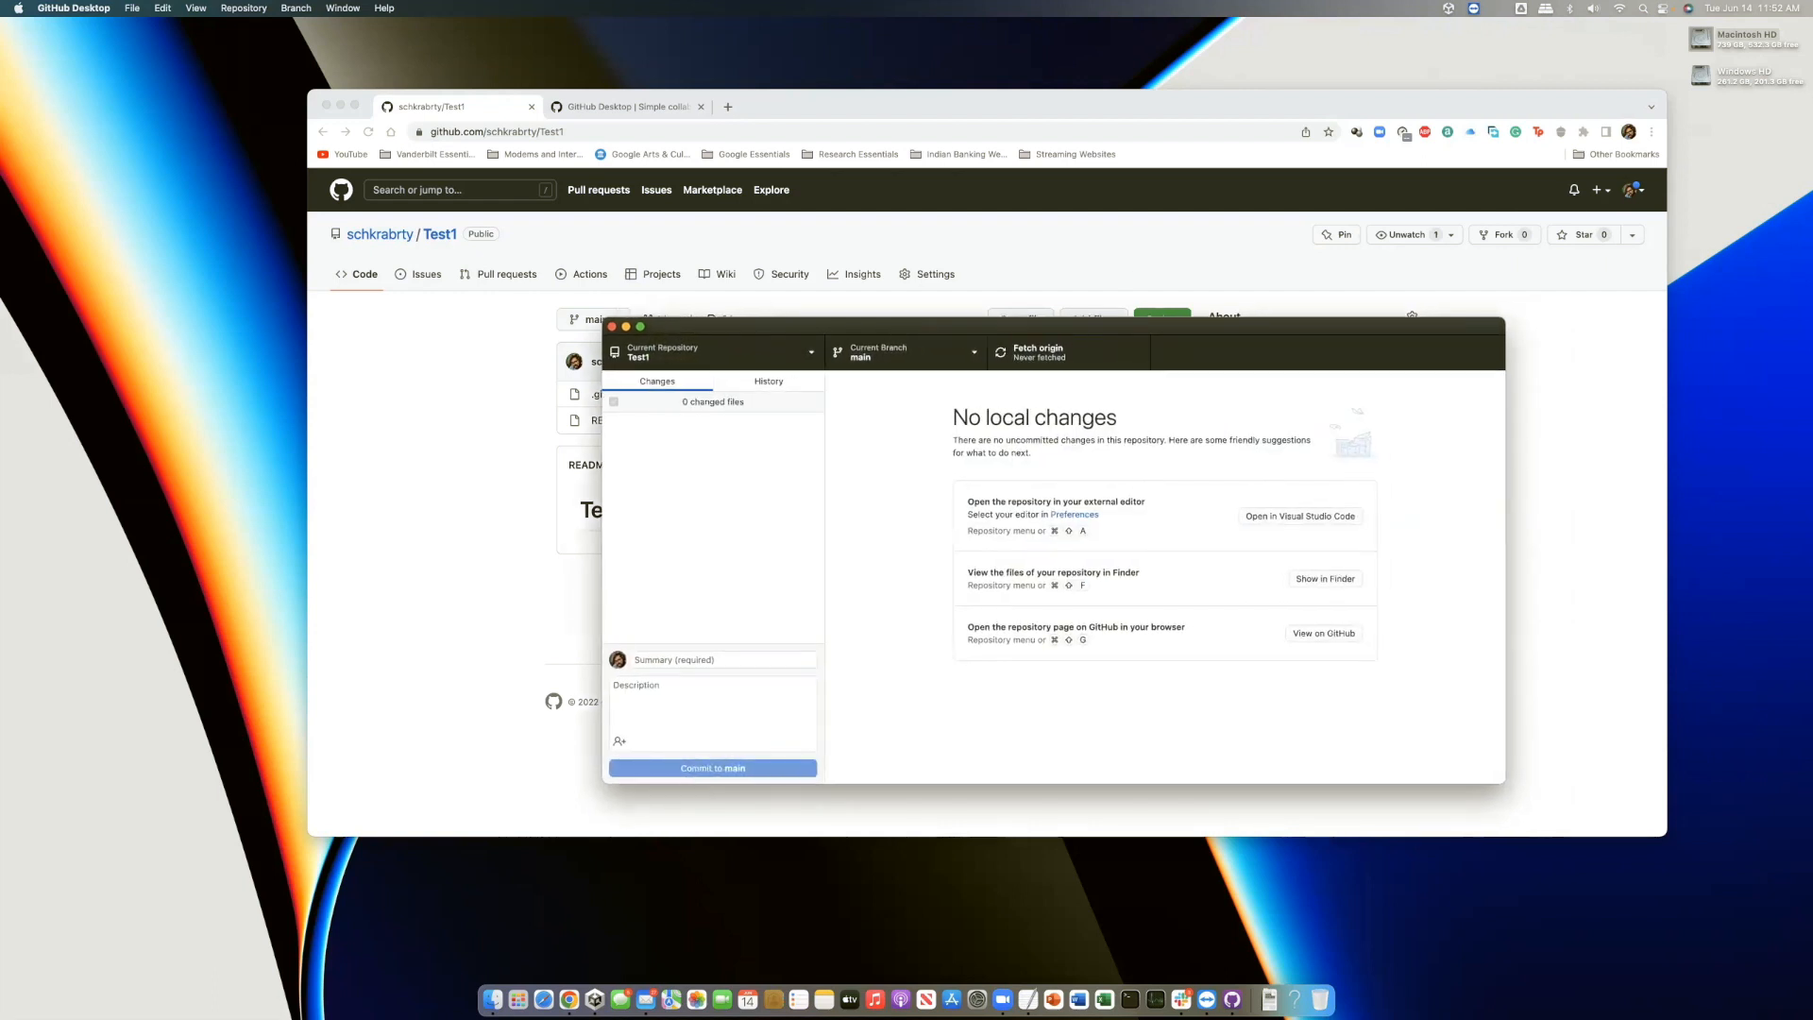
View the cloned Test1 folder's README.md in Finder, then bring Unity Hub's Projects list forward
click(492, 999)
drag(1155, 234, 568, 219)
scroll(688, 359, down, 3)
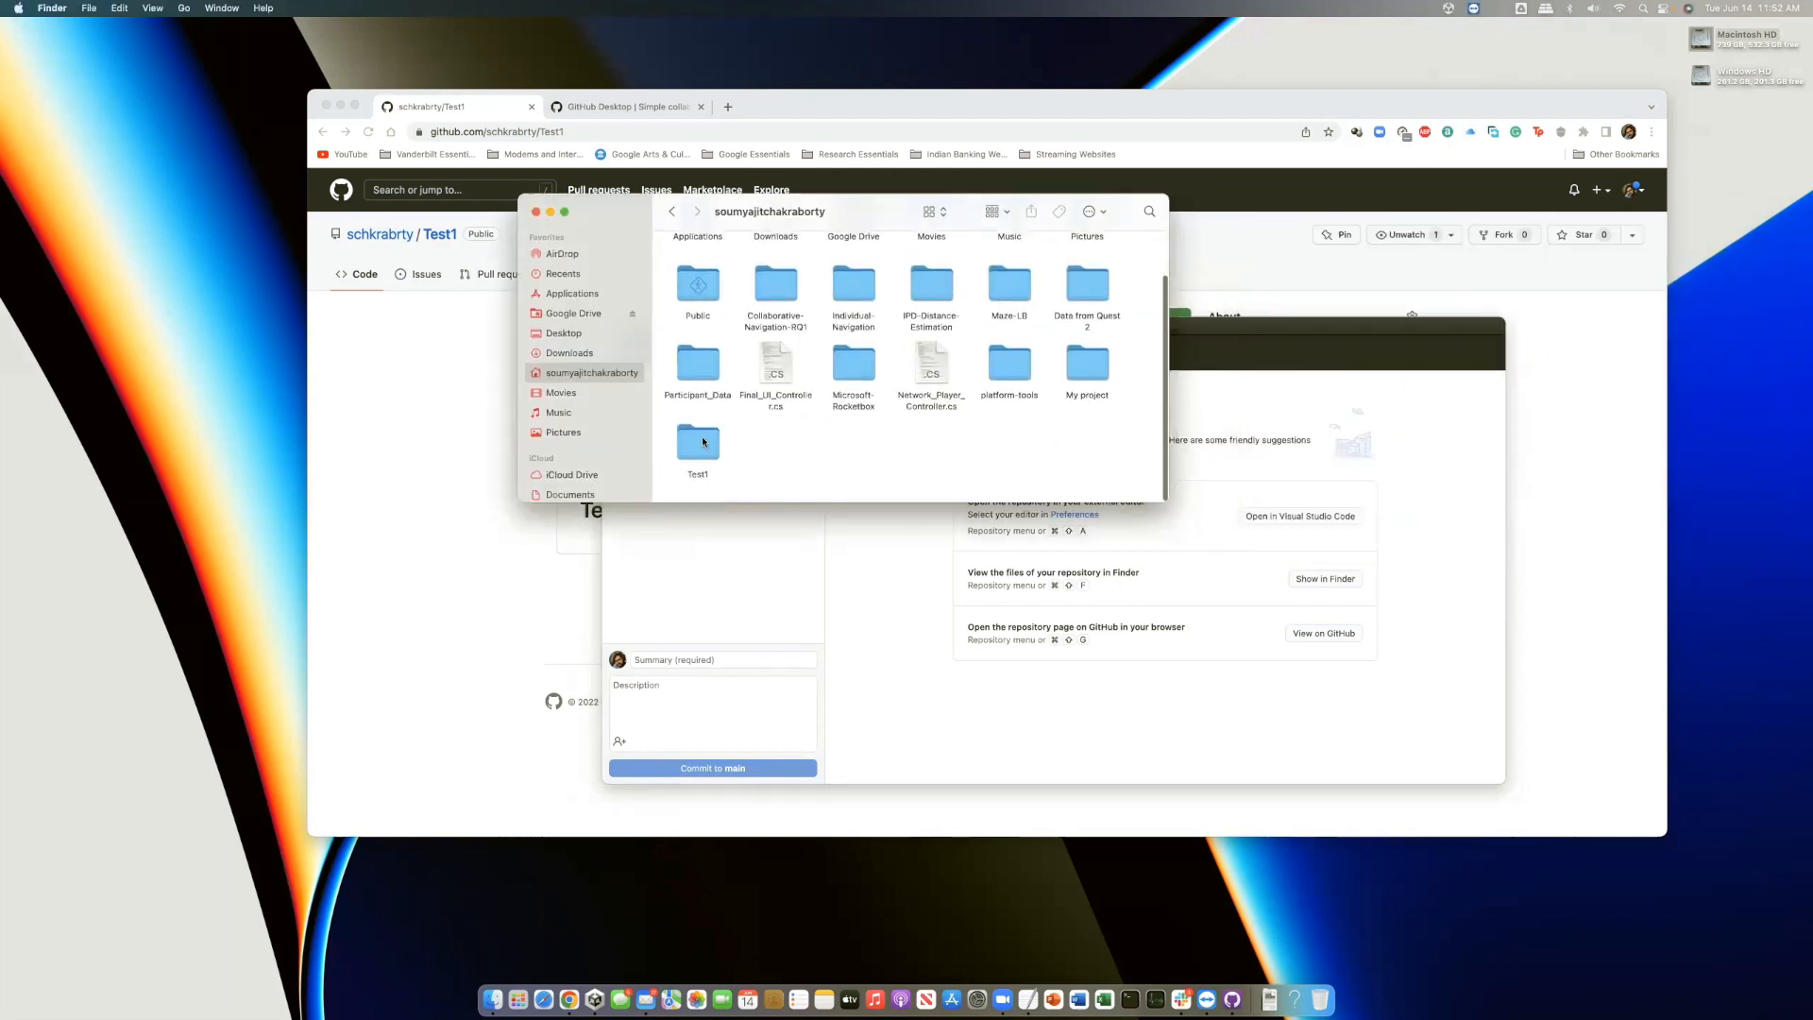
click(701, 448)
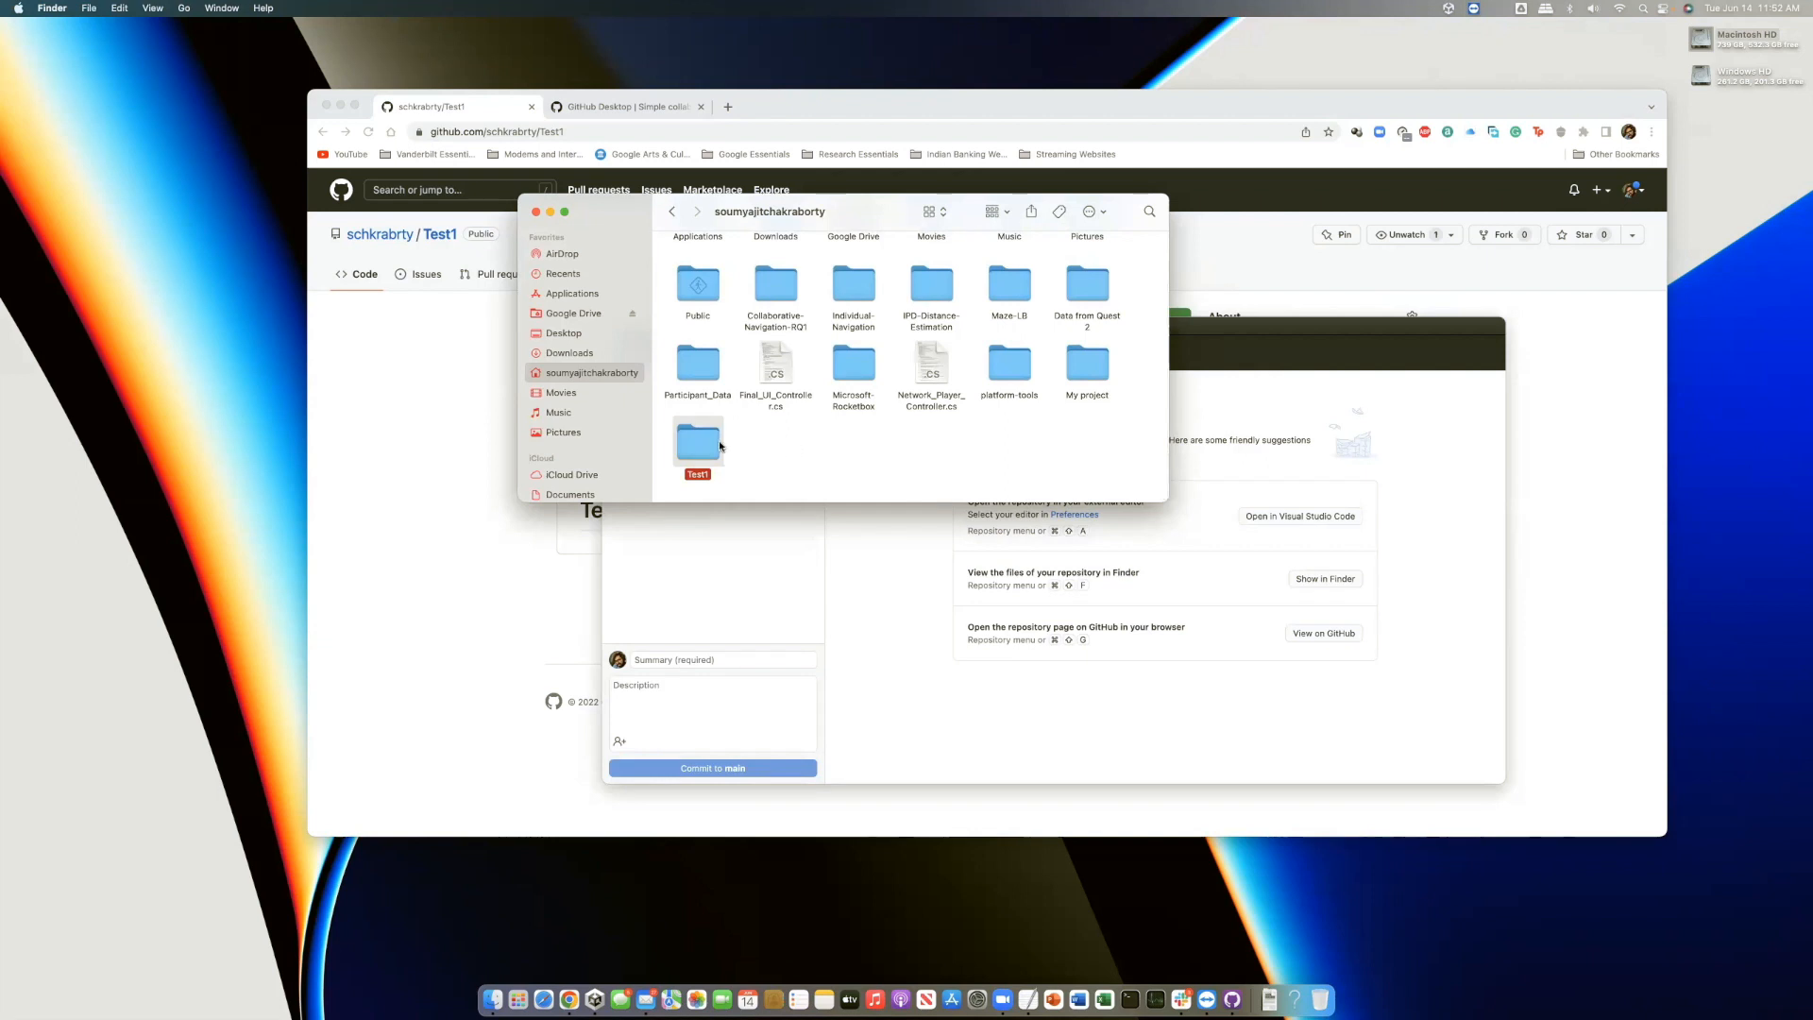
double_click(710, 447)
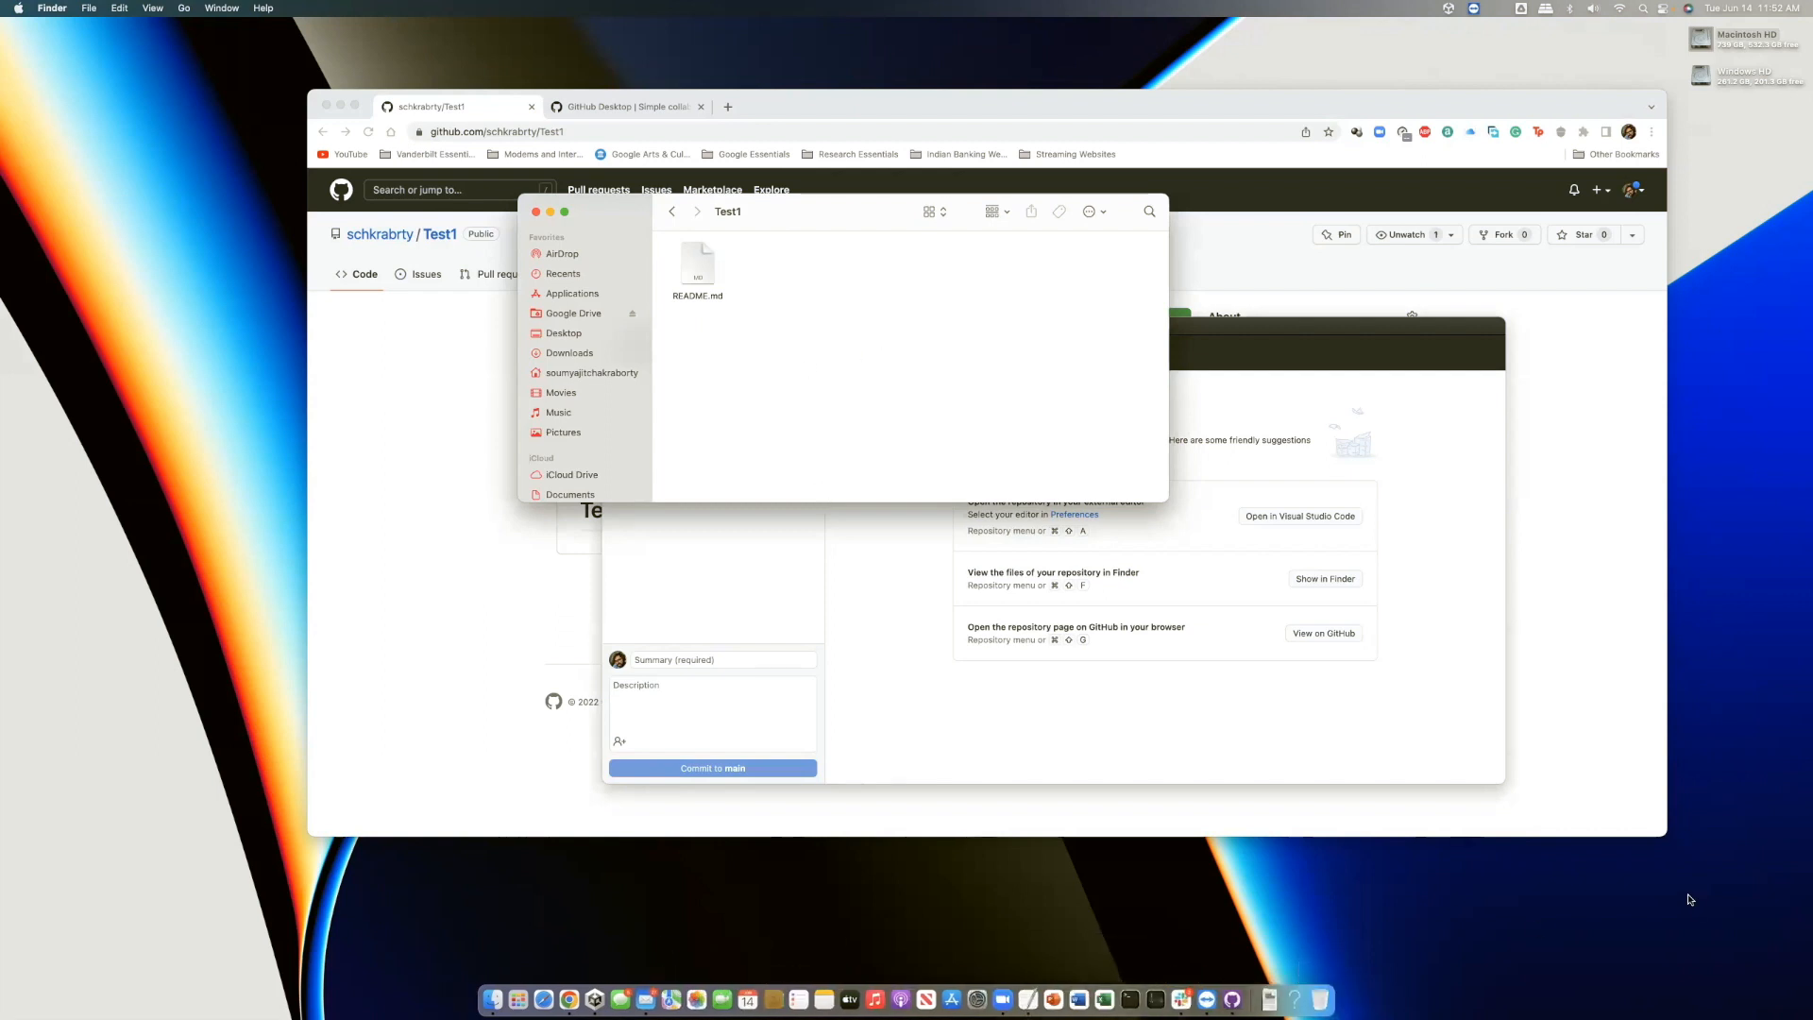
drag(1812, 472, 1057, 408)
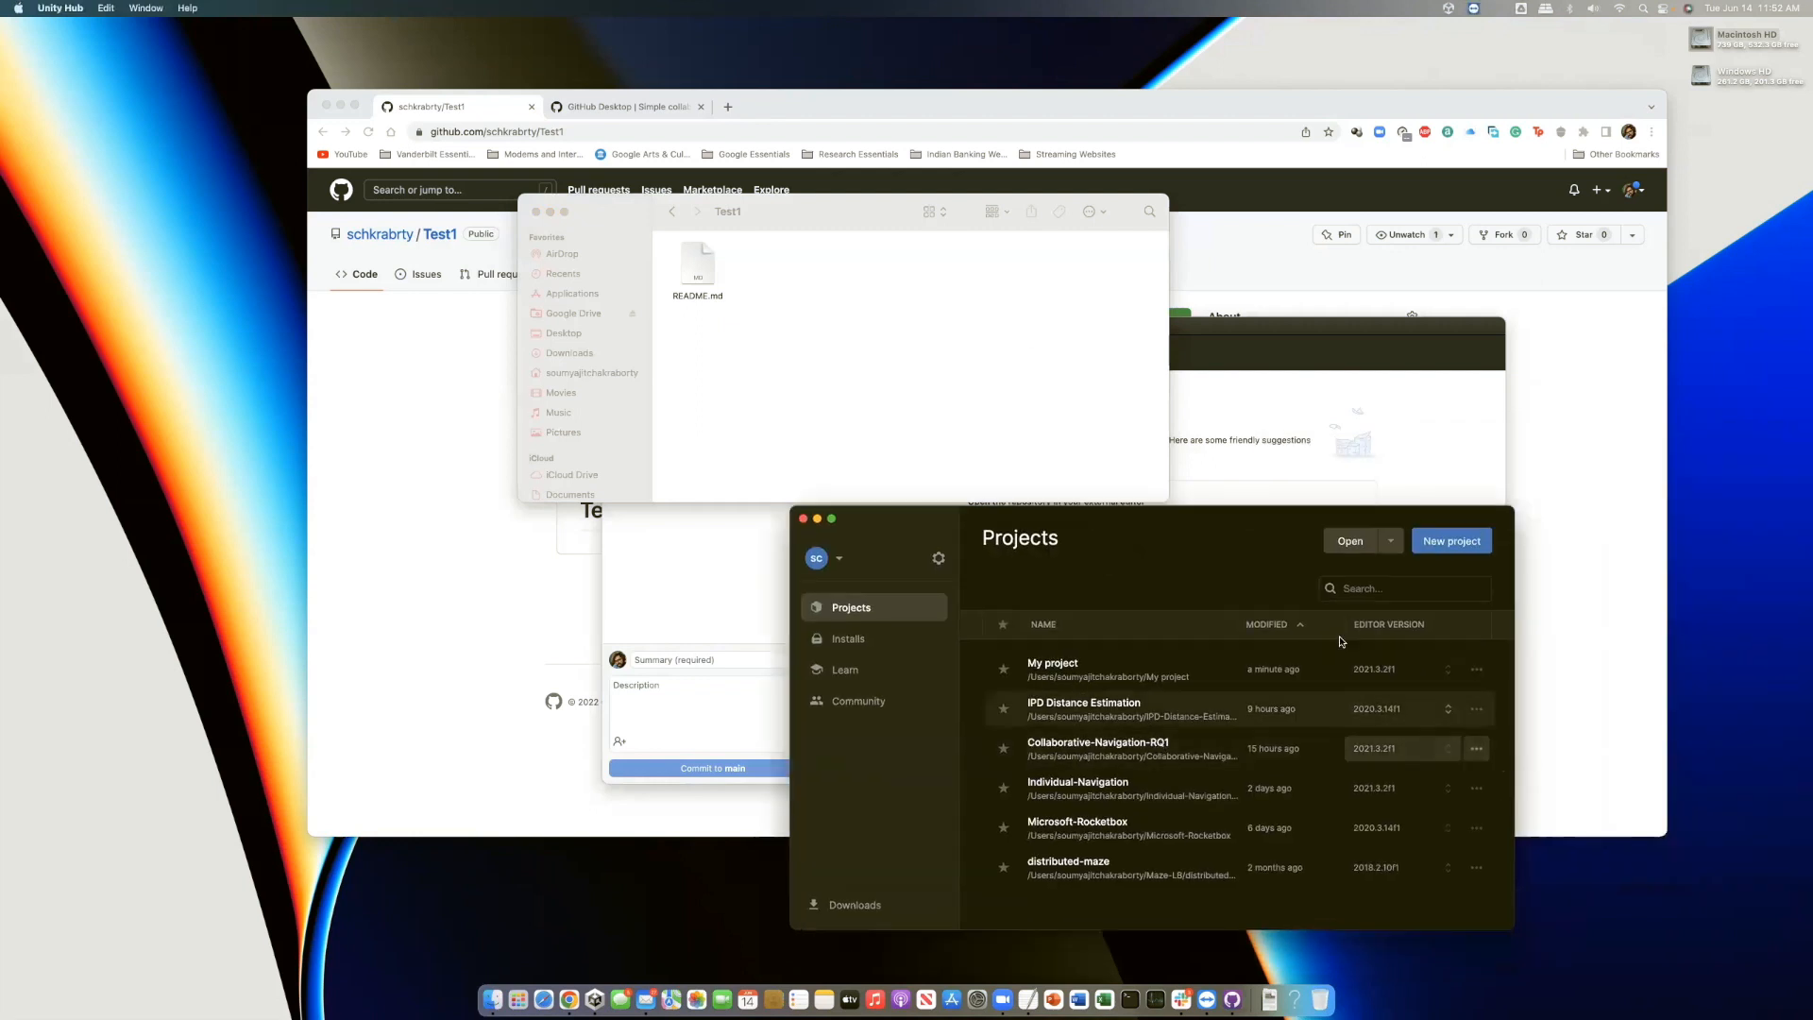
Create a 3D Unity project called 'My project' with Test1 as its location
click(1453, 542)
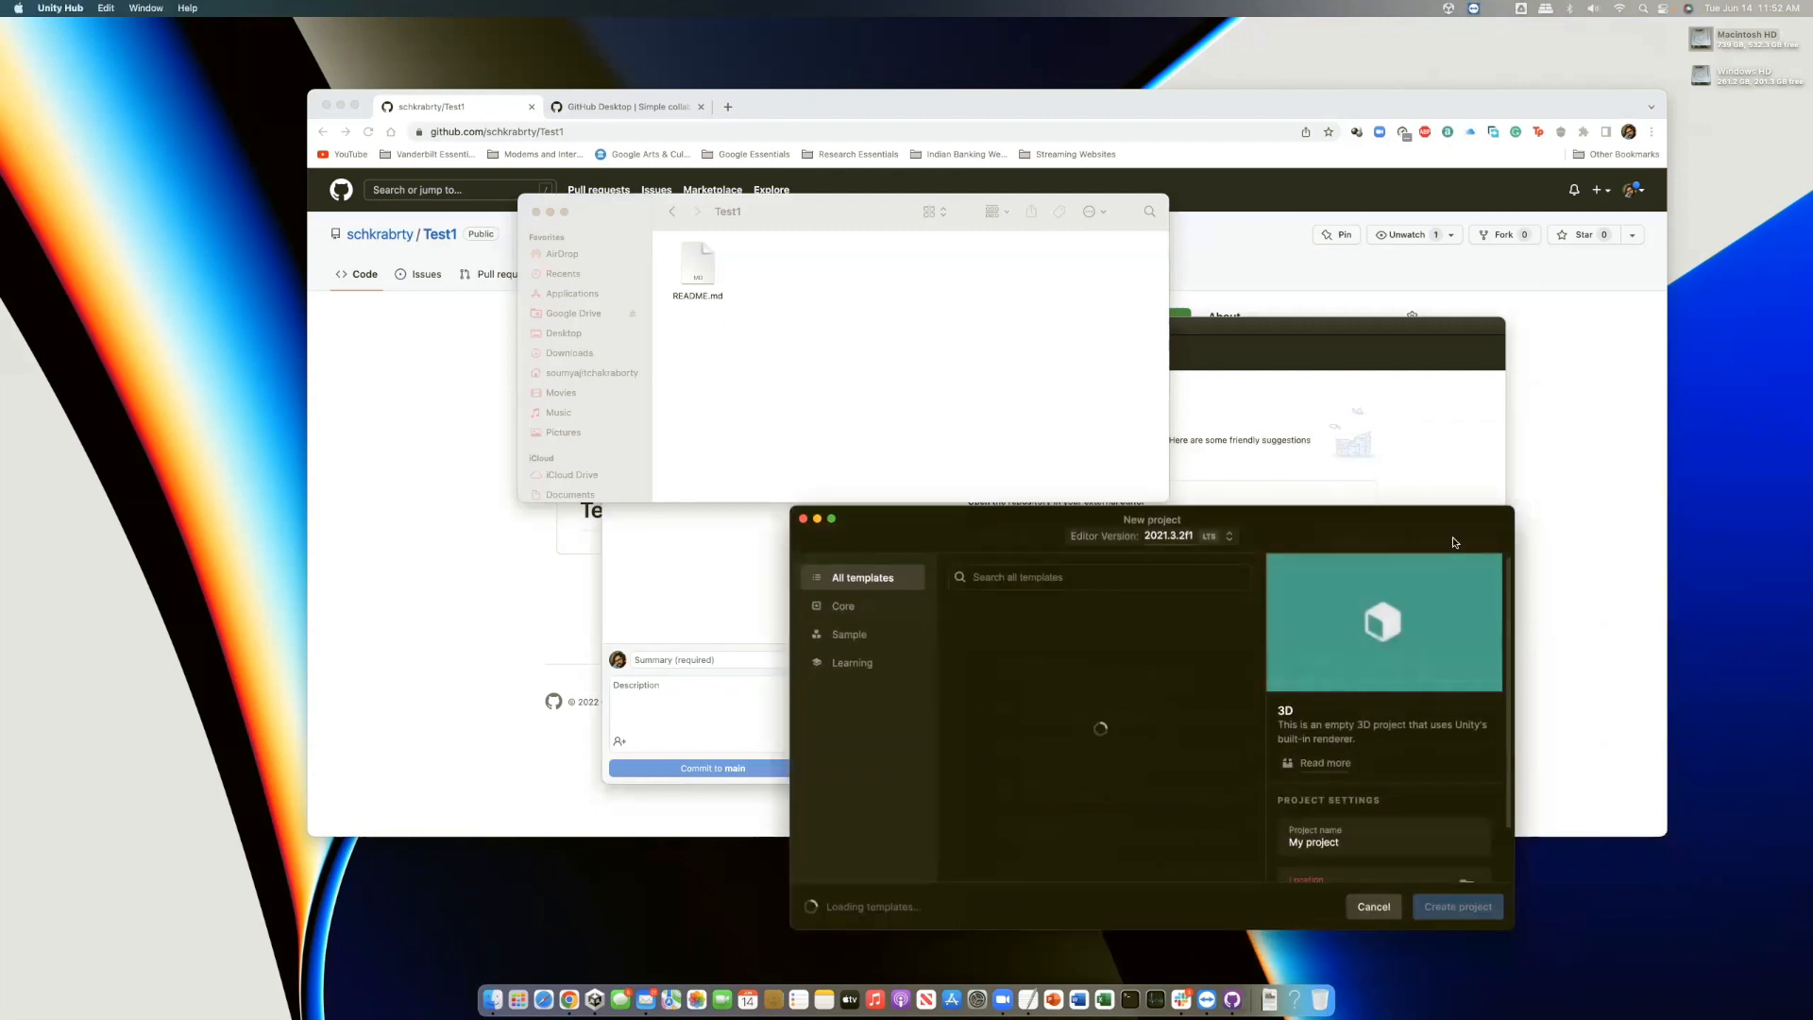
scroll(1332, 823, down, 2)
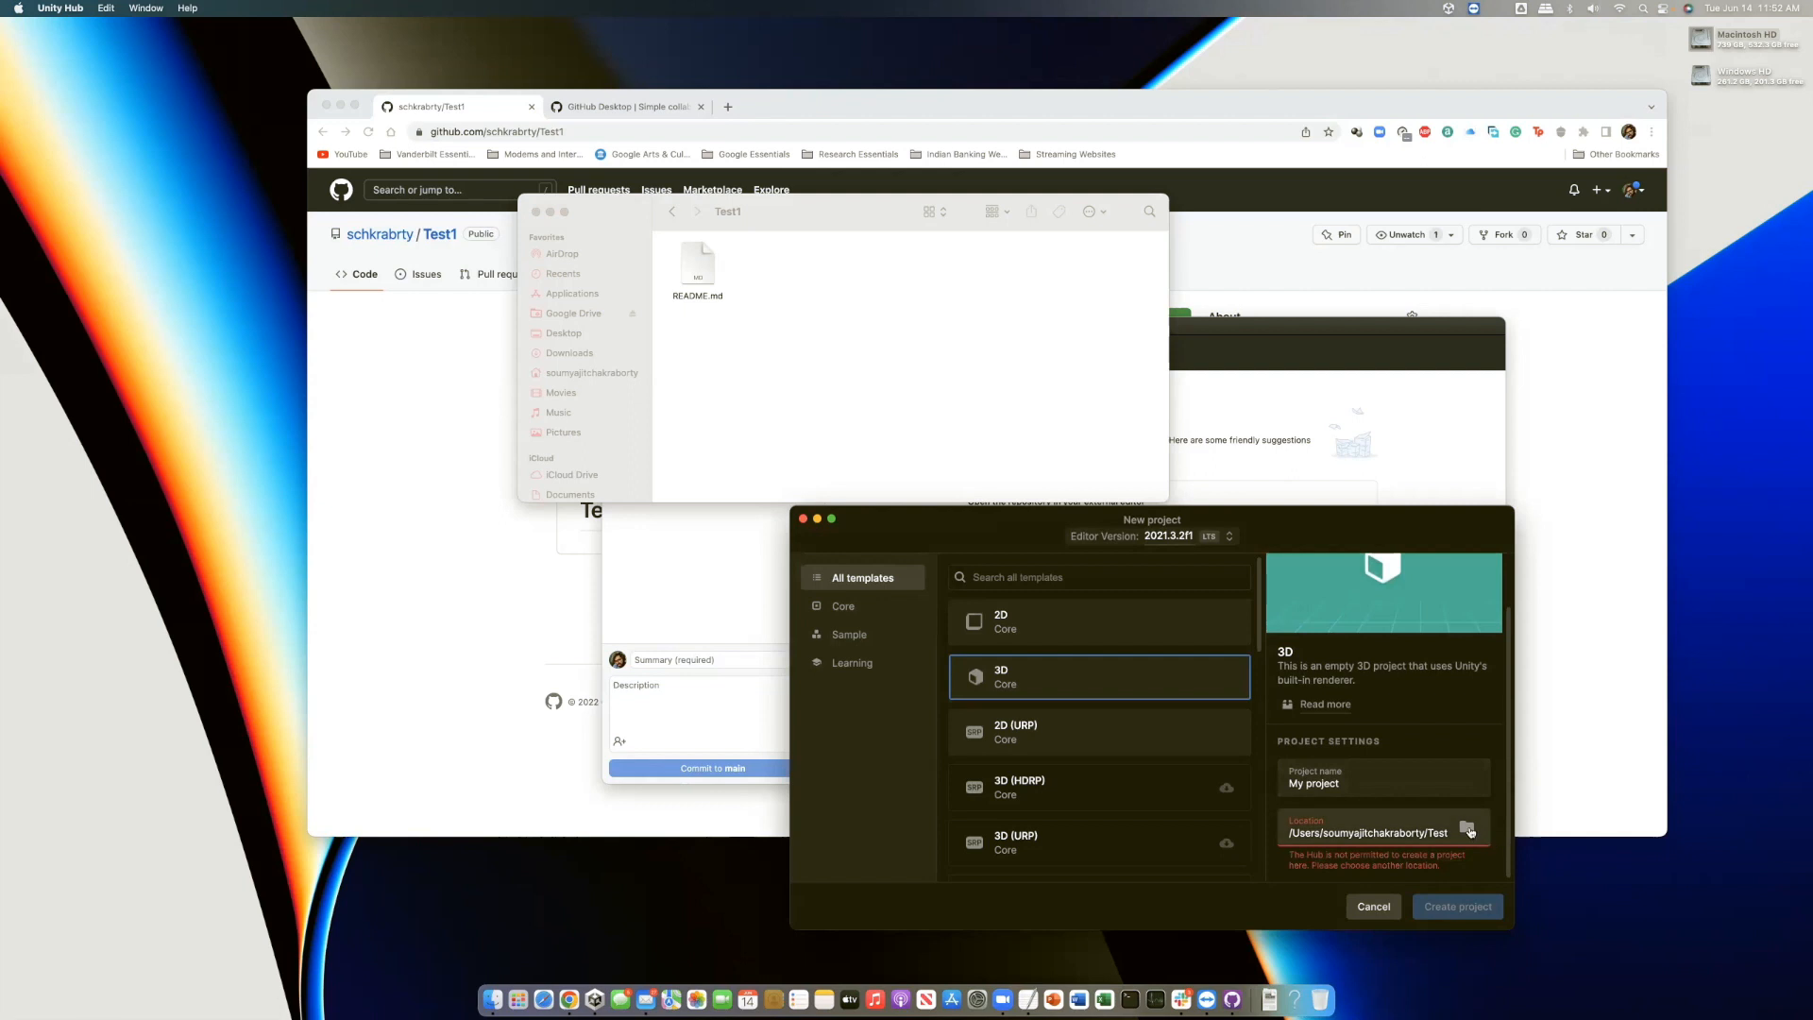
click(1469, 832)
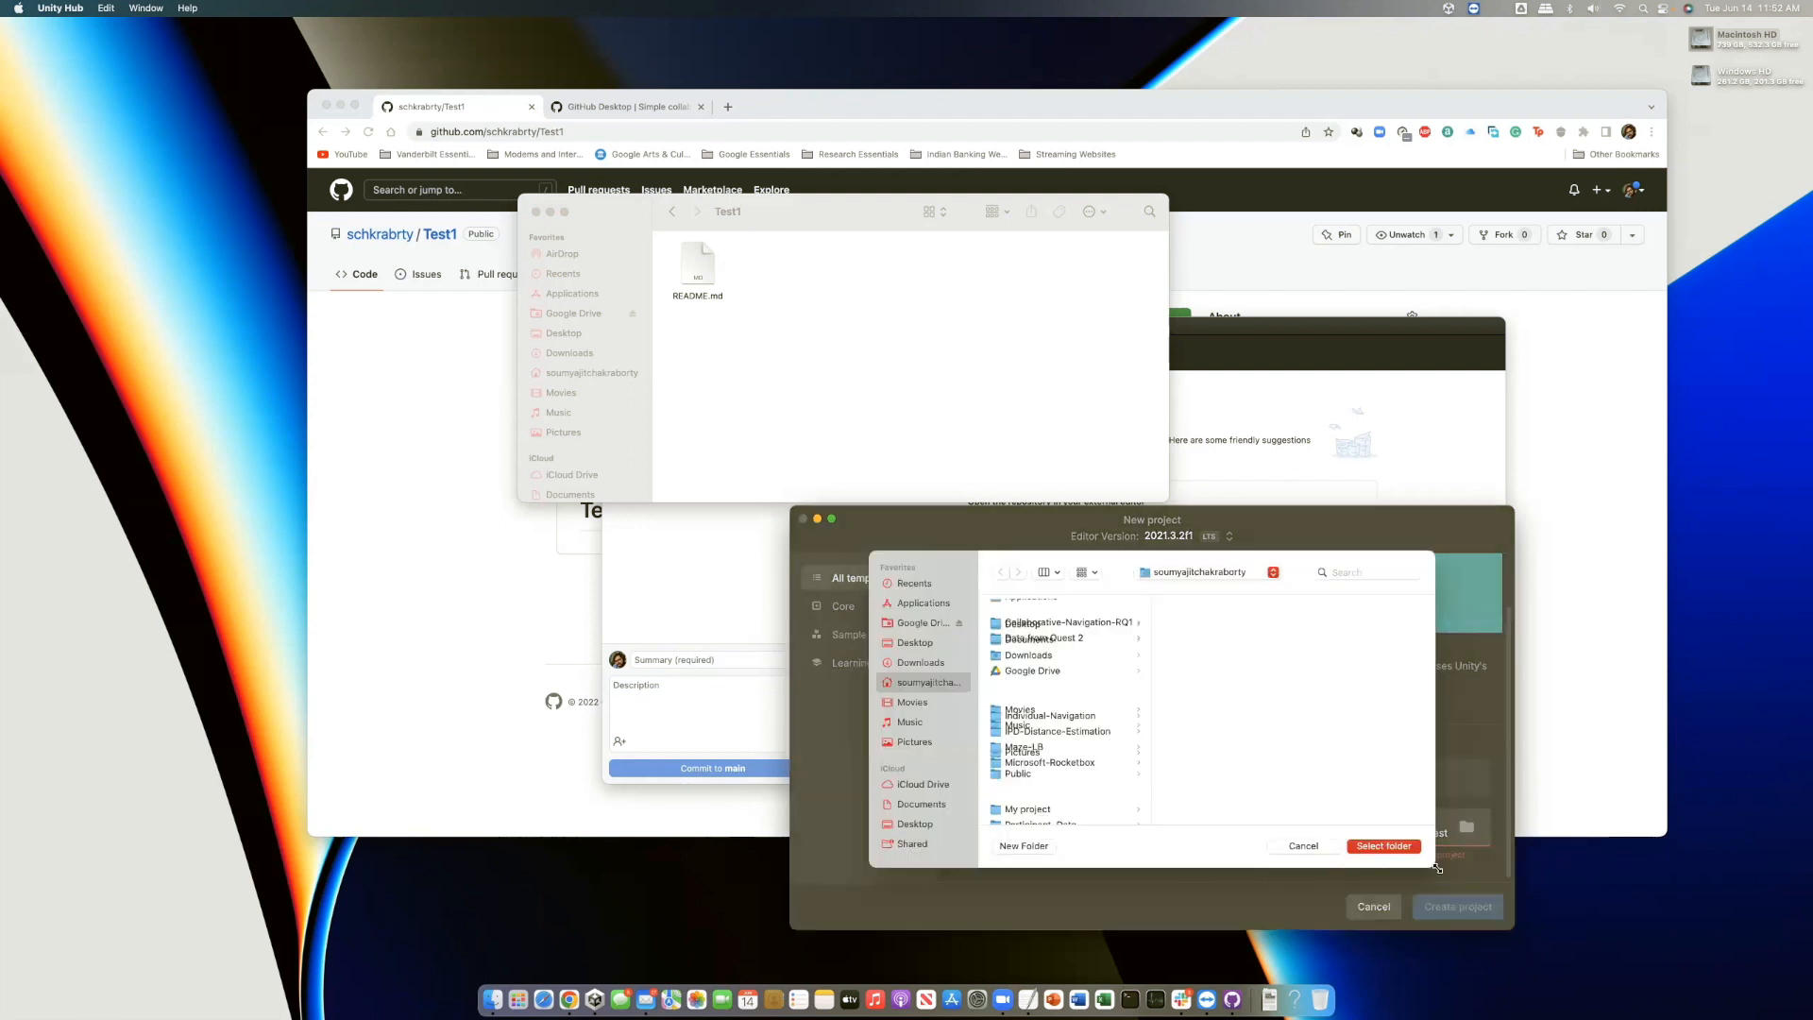
scroll(1101, 791, down, 3)
click(1034, 789)
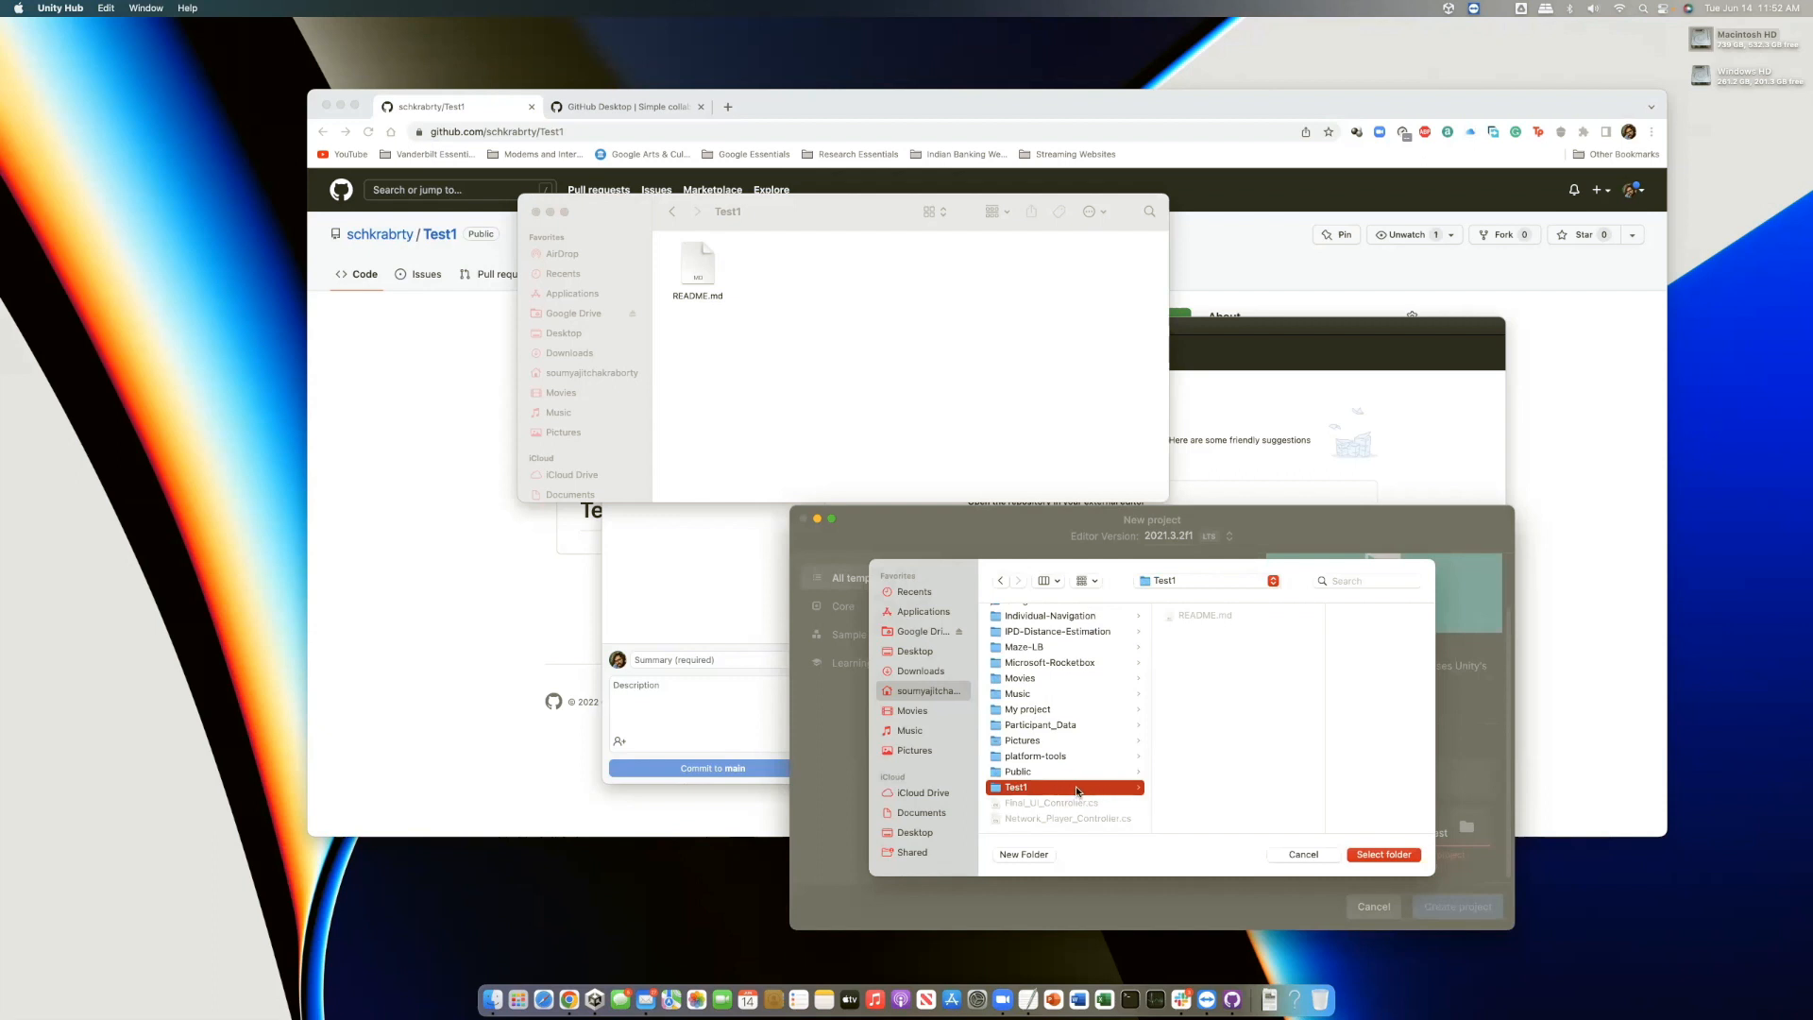
click(1369, 856)
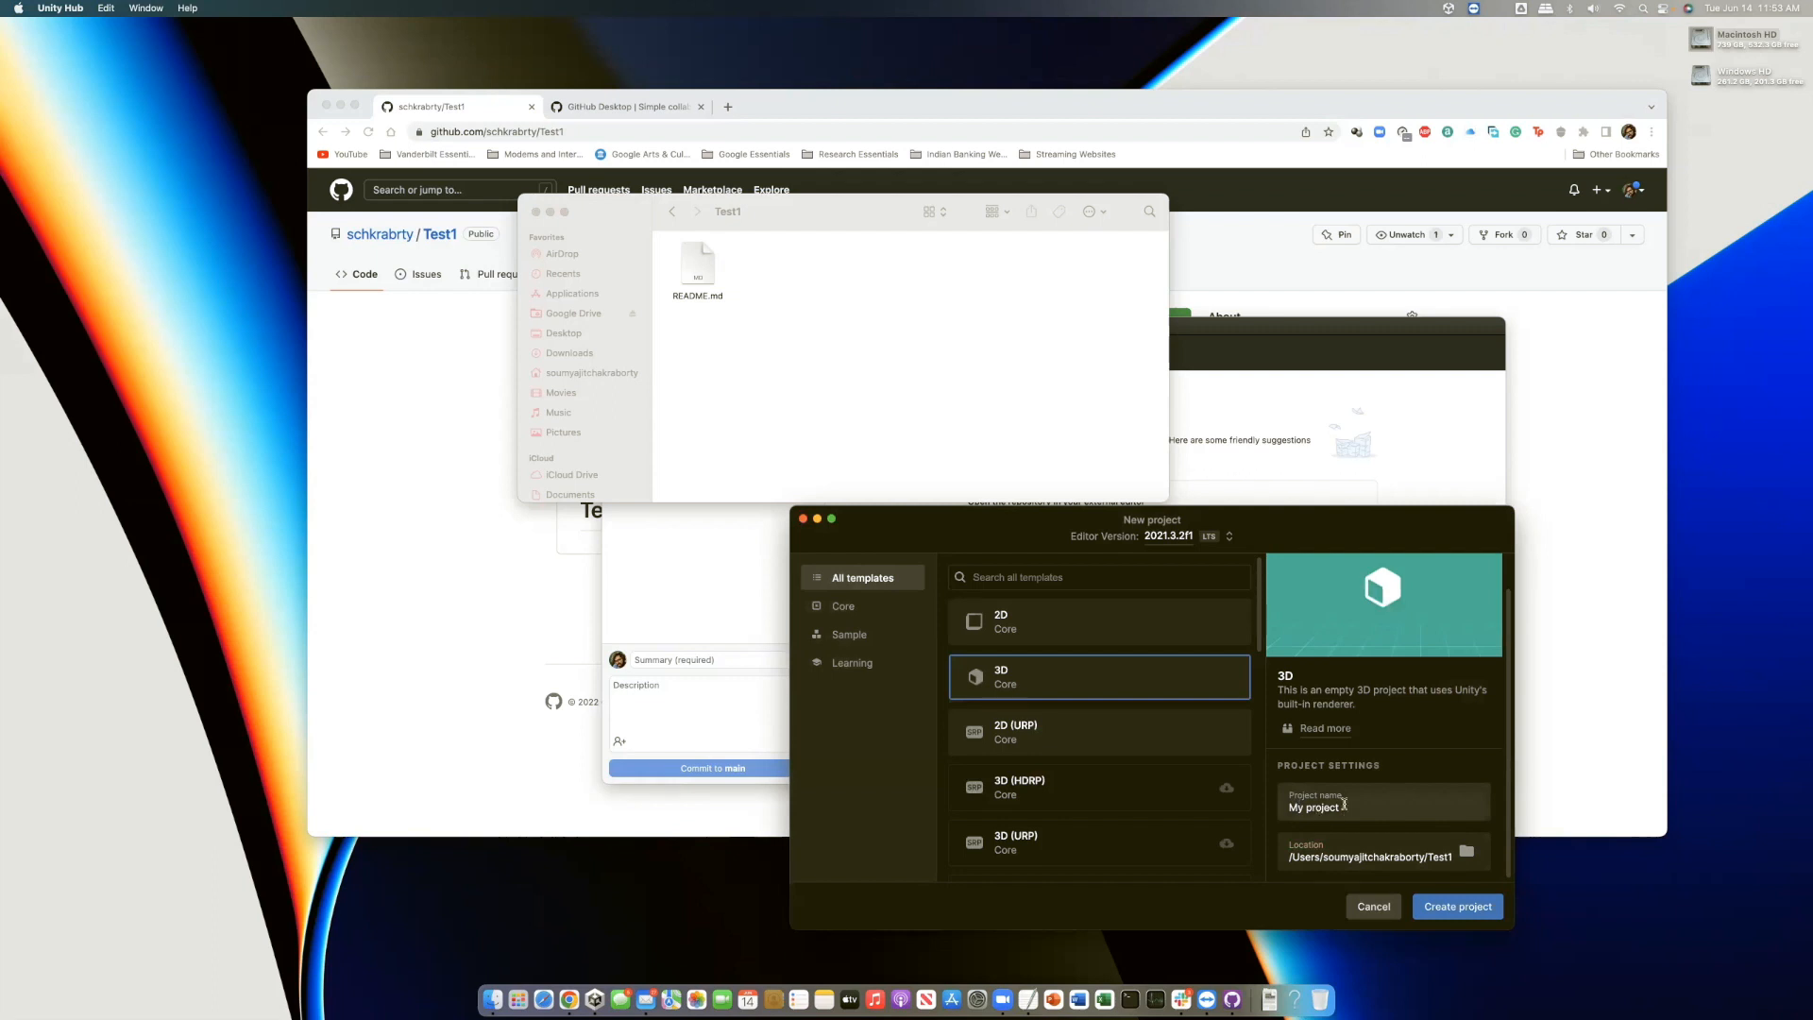
click(1458, 907)
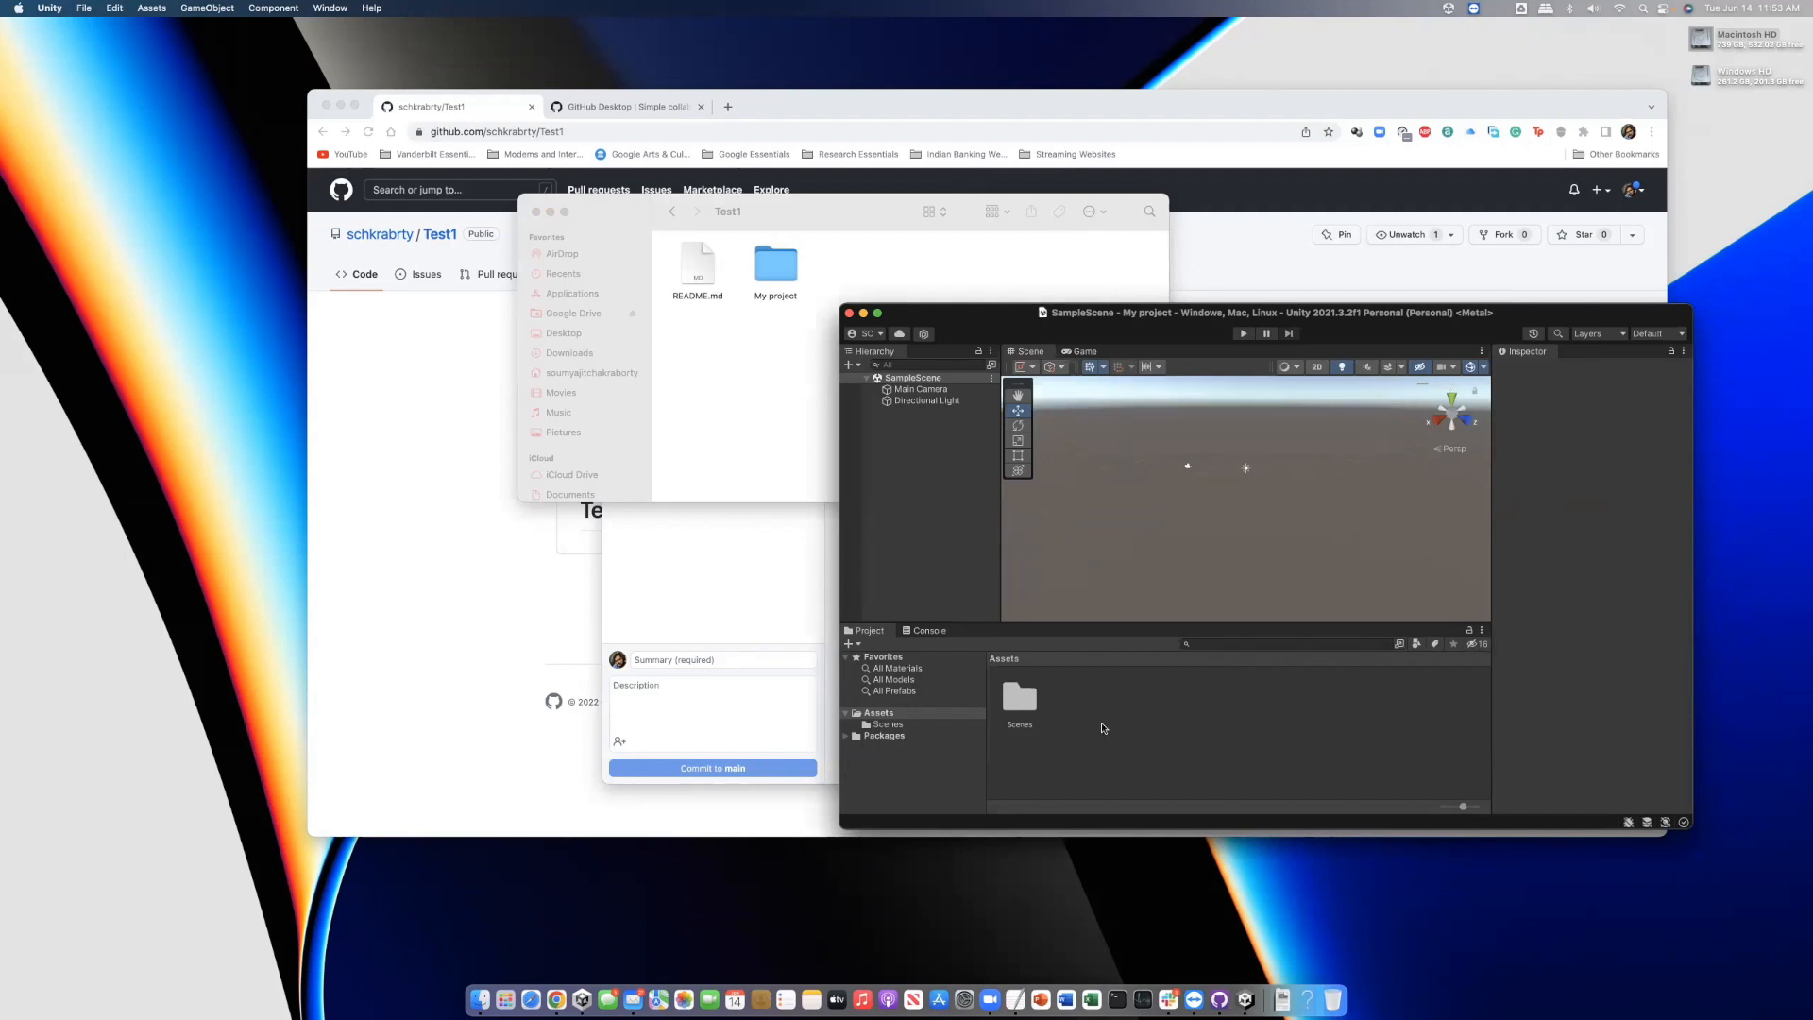
Move the Unity editor aside and open My project in Finder to see Assets, Library and Packages
drag(1105, 314, 1026, 385)
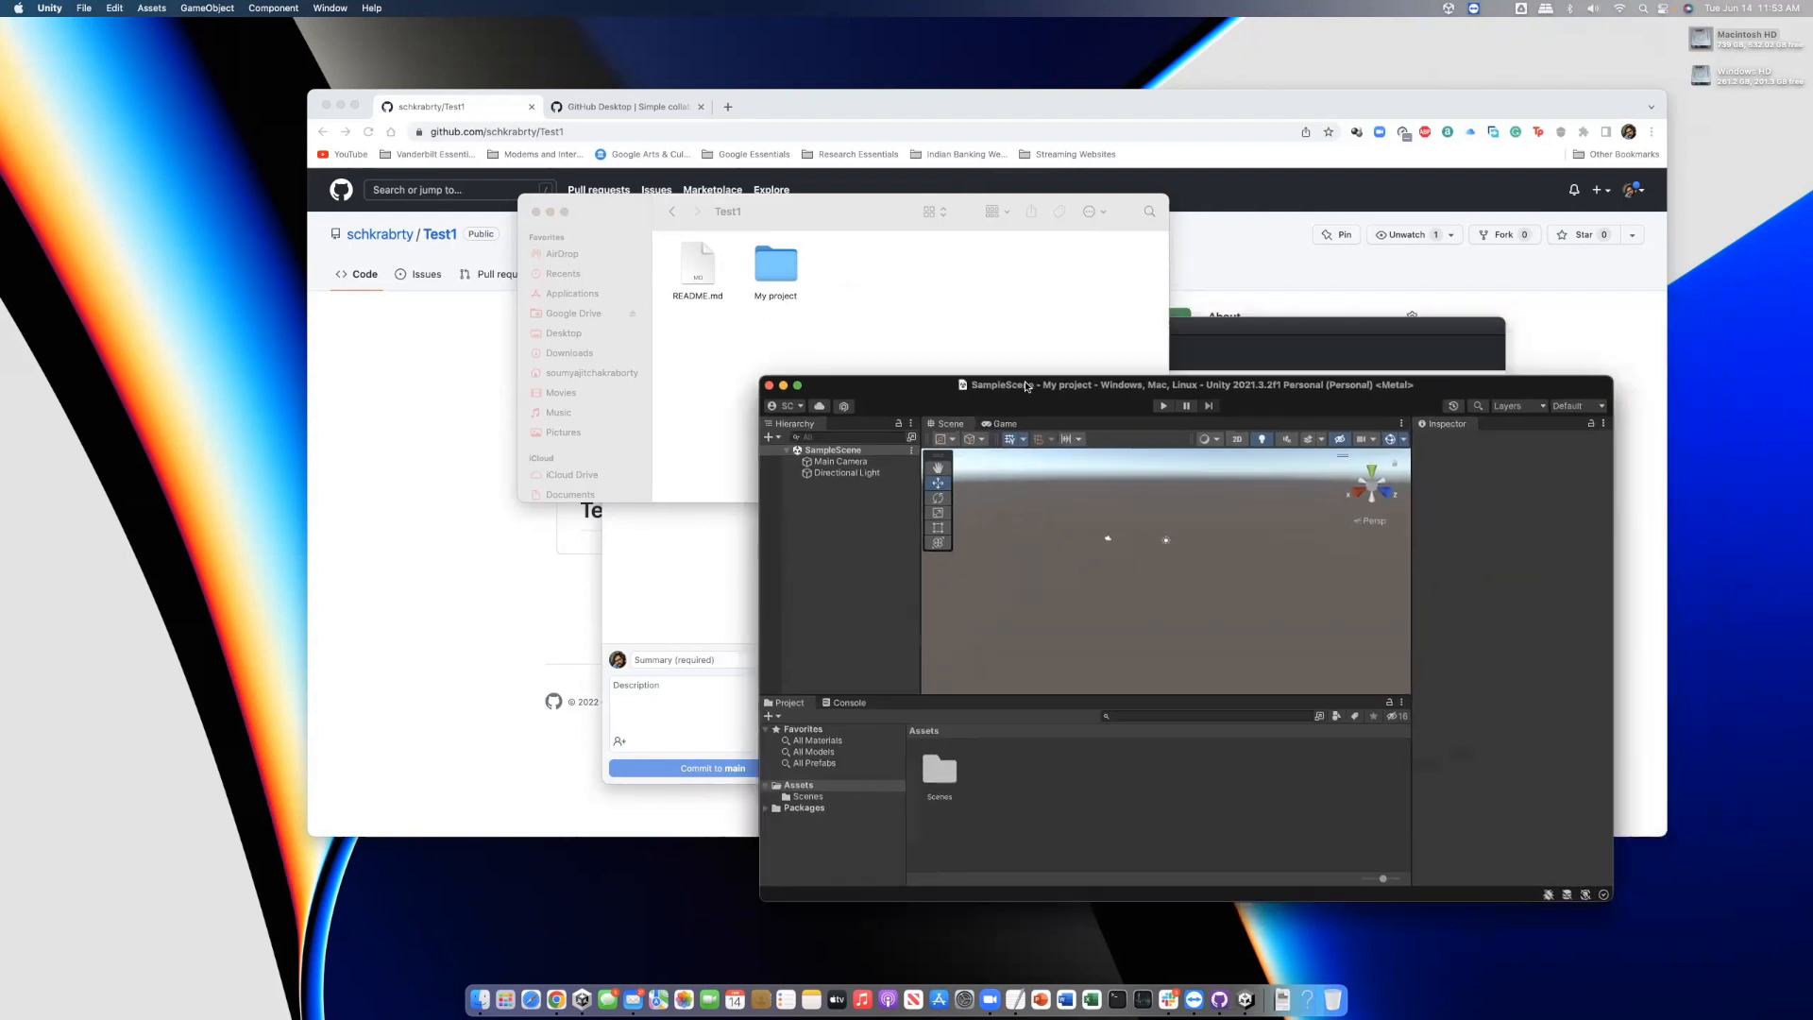
click(791, 273)
double_click(791, 267)
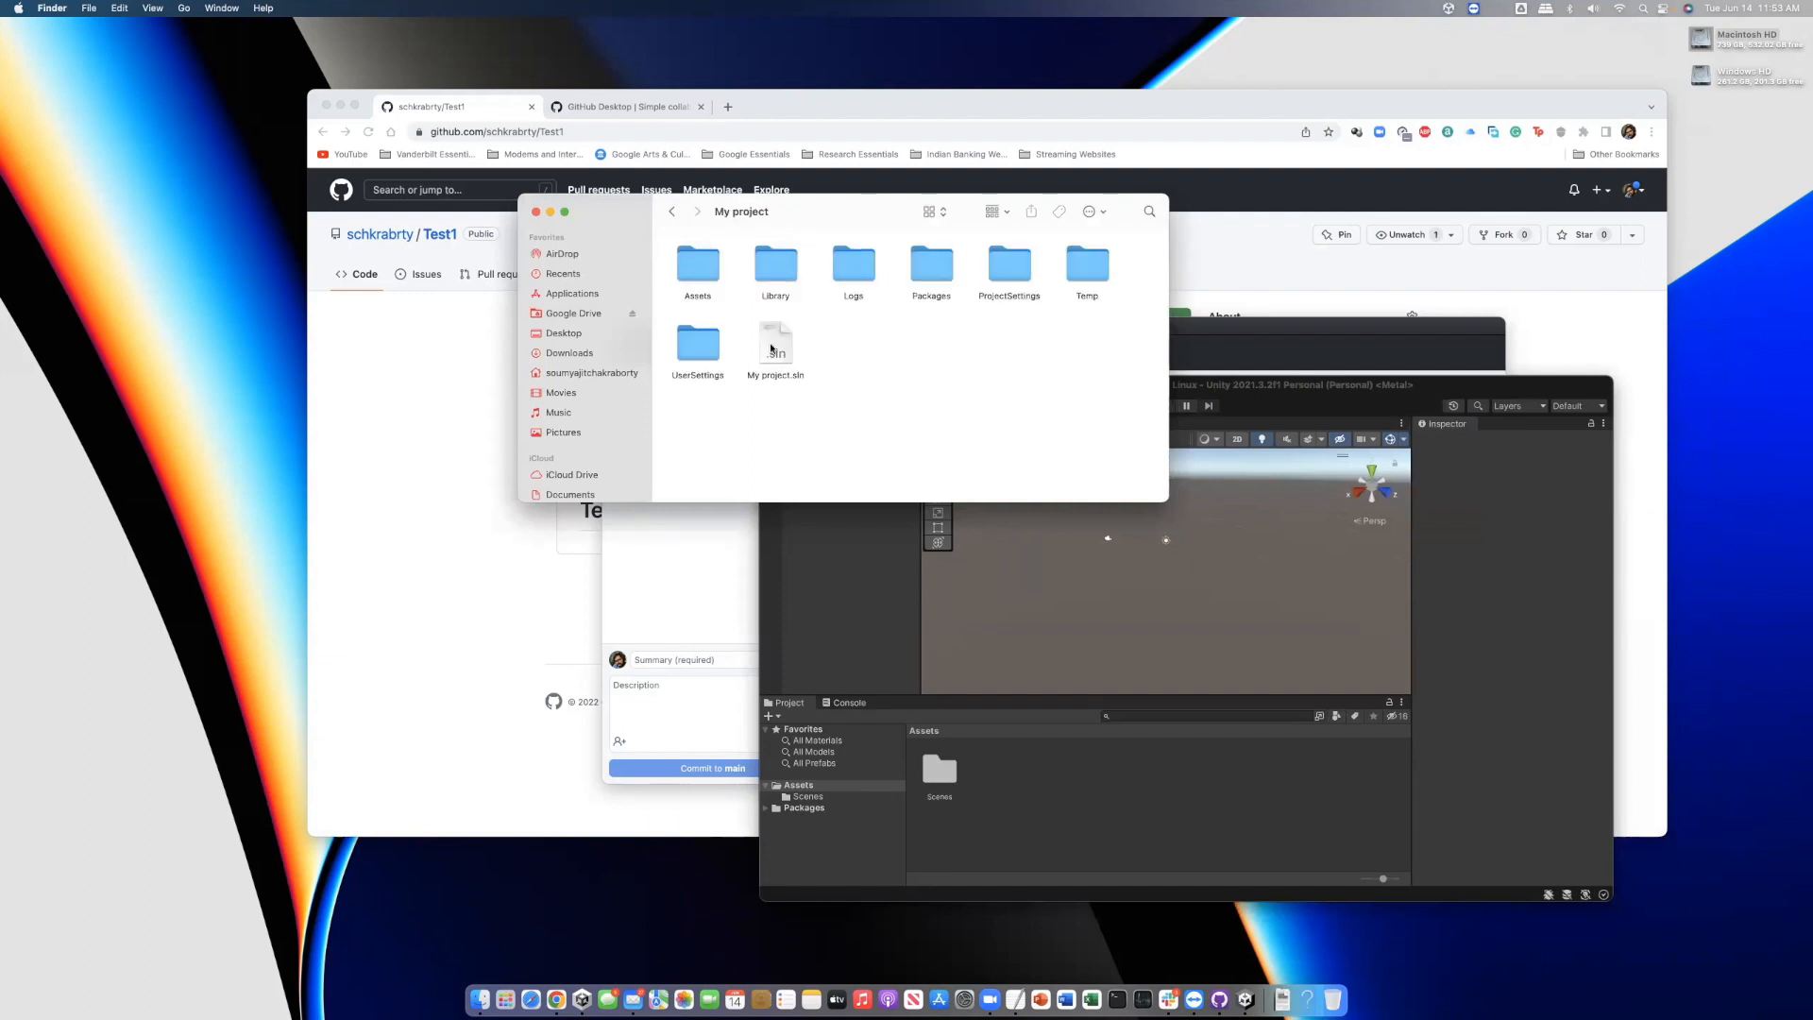
Check the 16163 uncommitted changes in GitHub Desktop, then reopen the My project folder in Finder
click(679, 216)
click(710, 601)
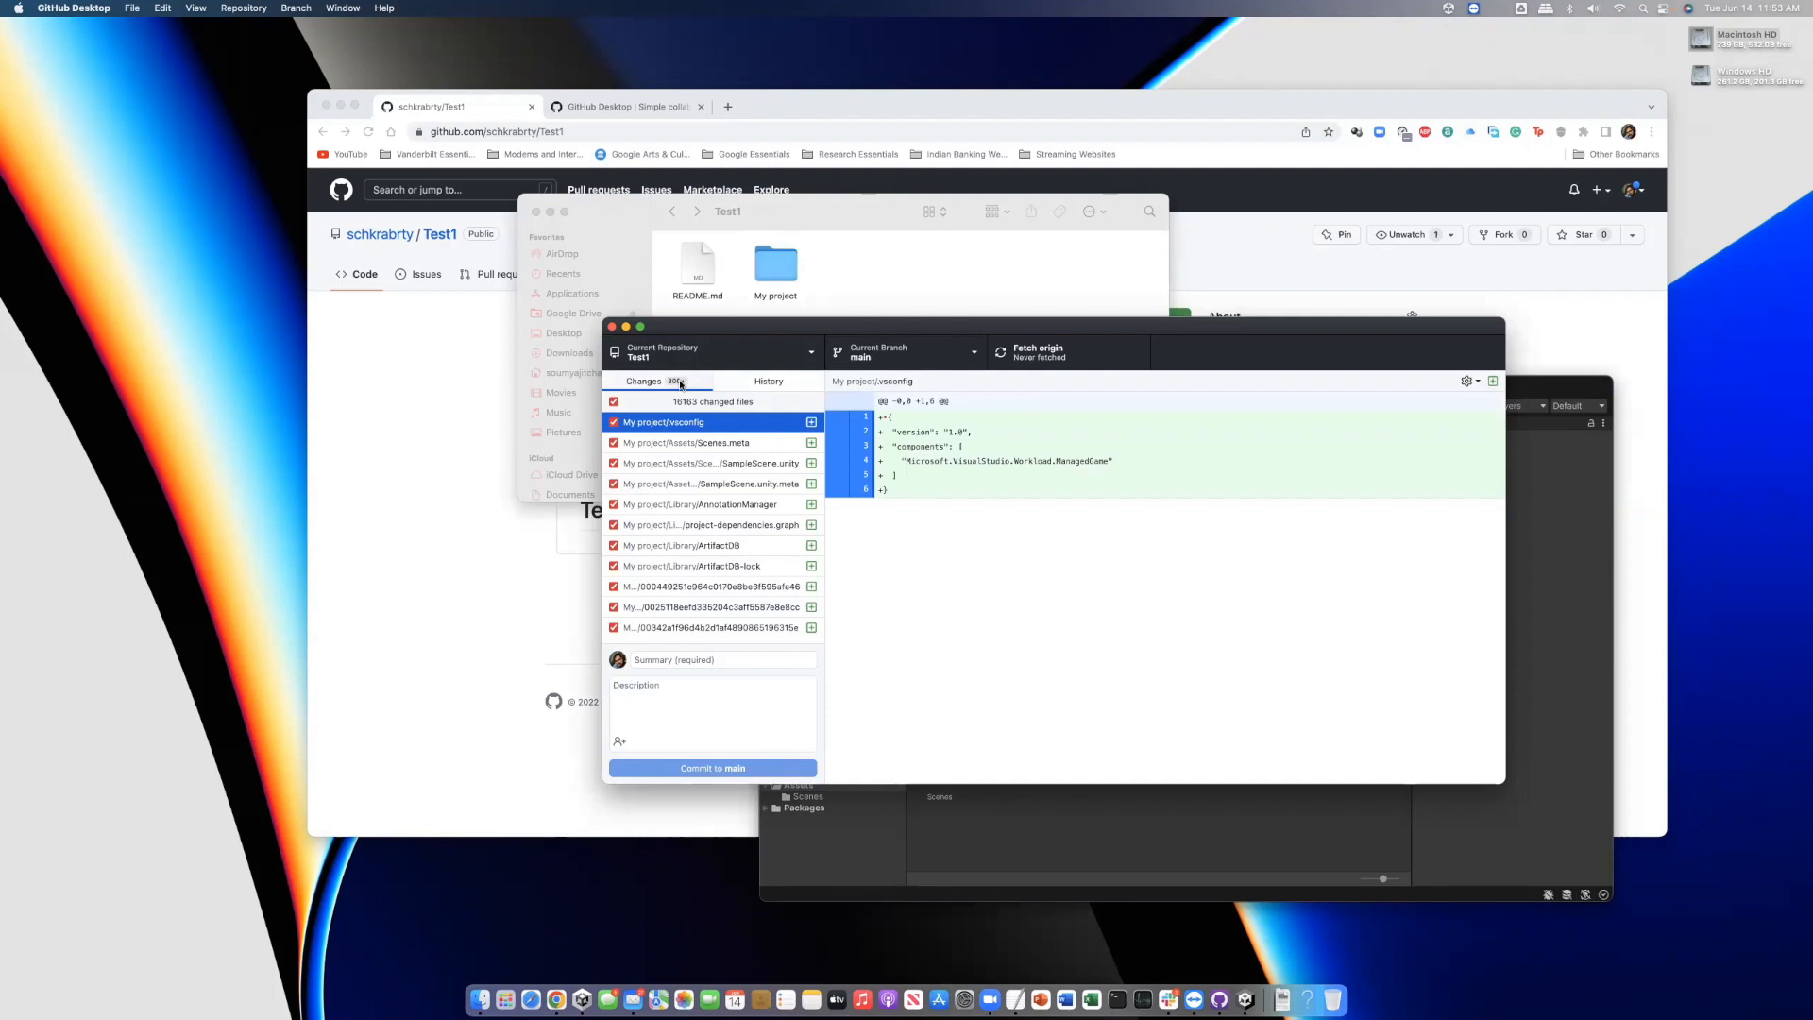
double_click(777, 266)
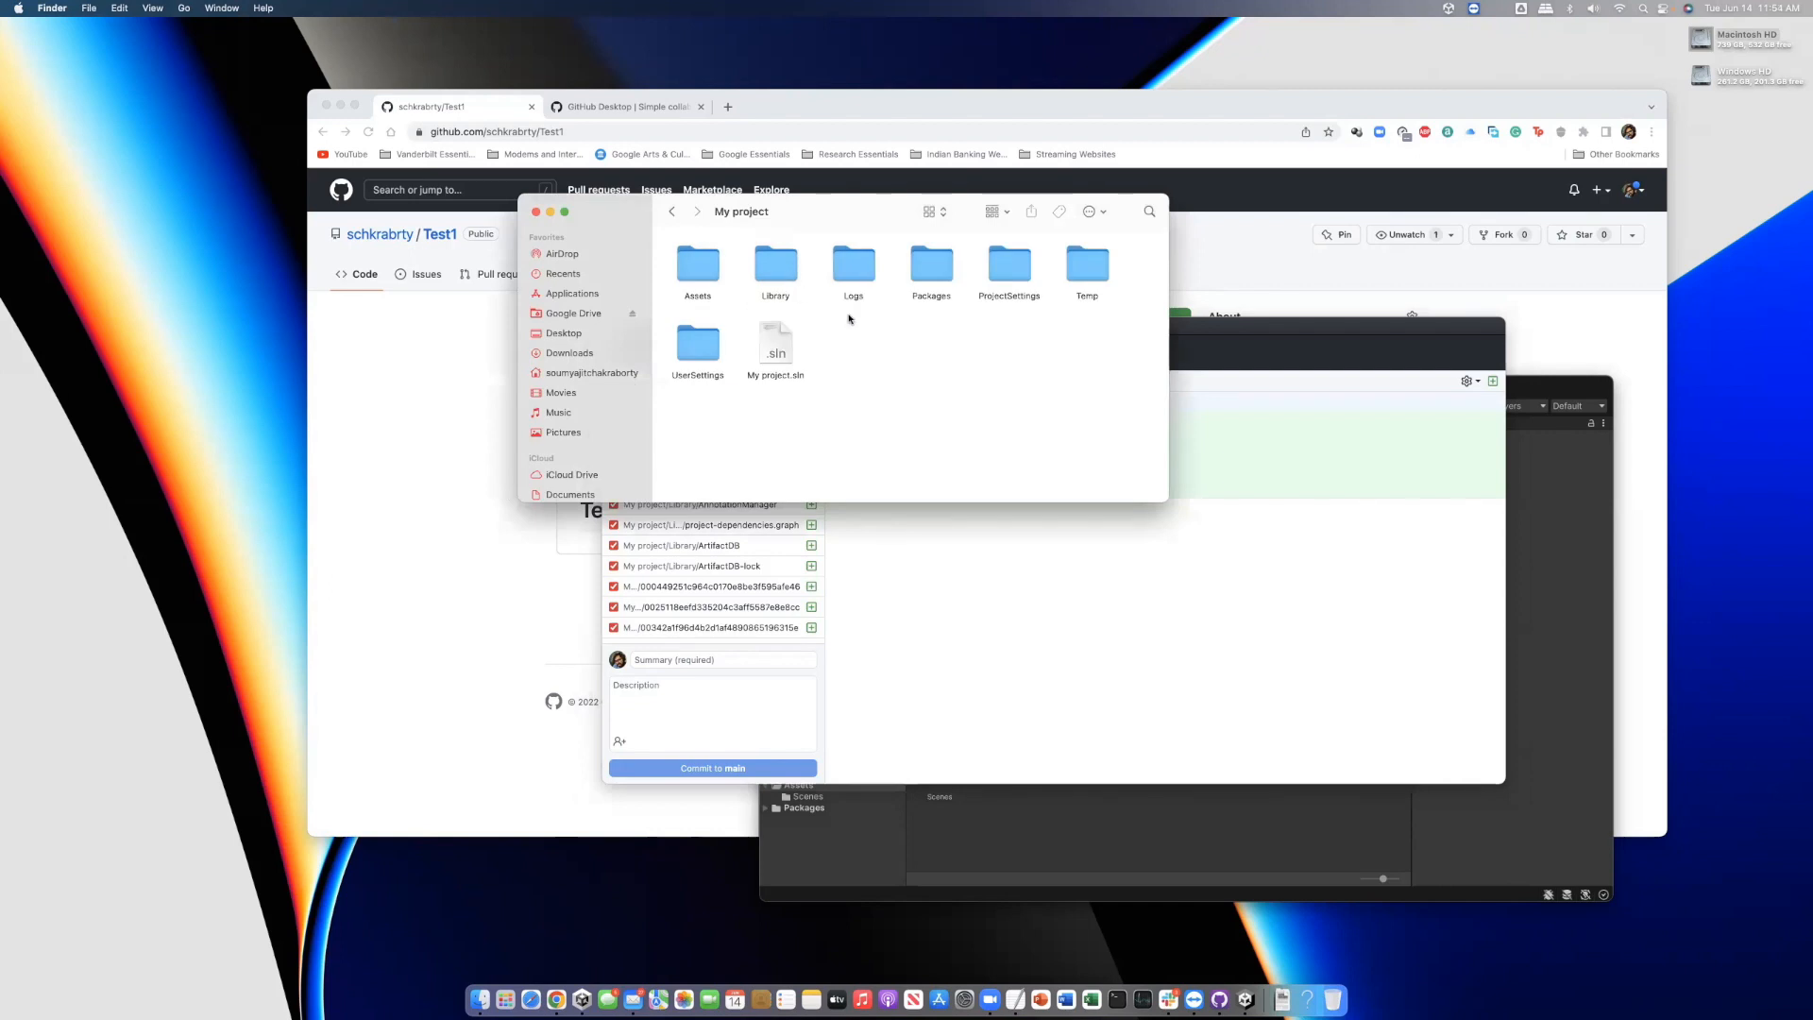
click(337, 382)
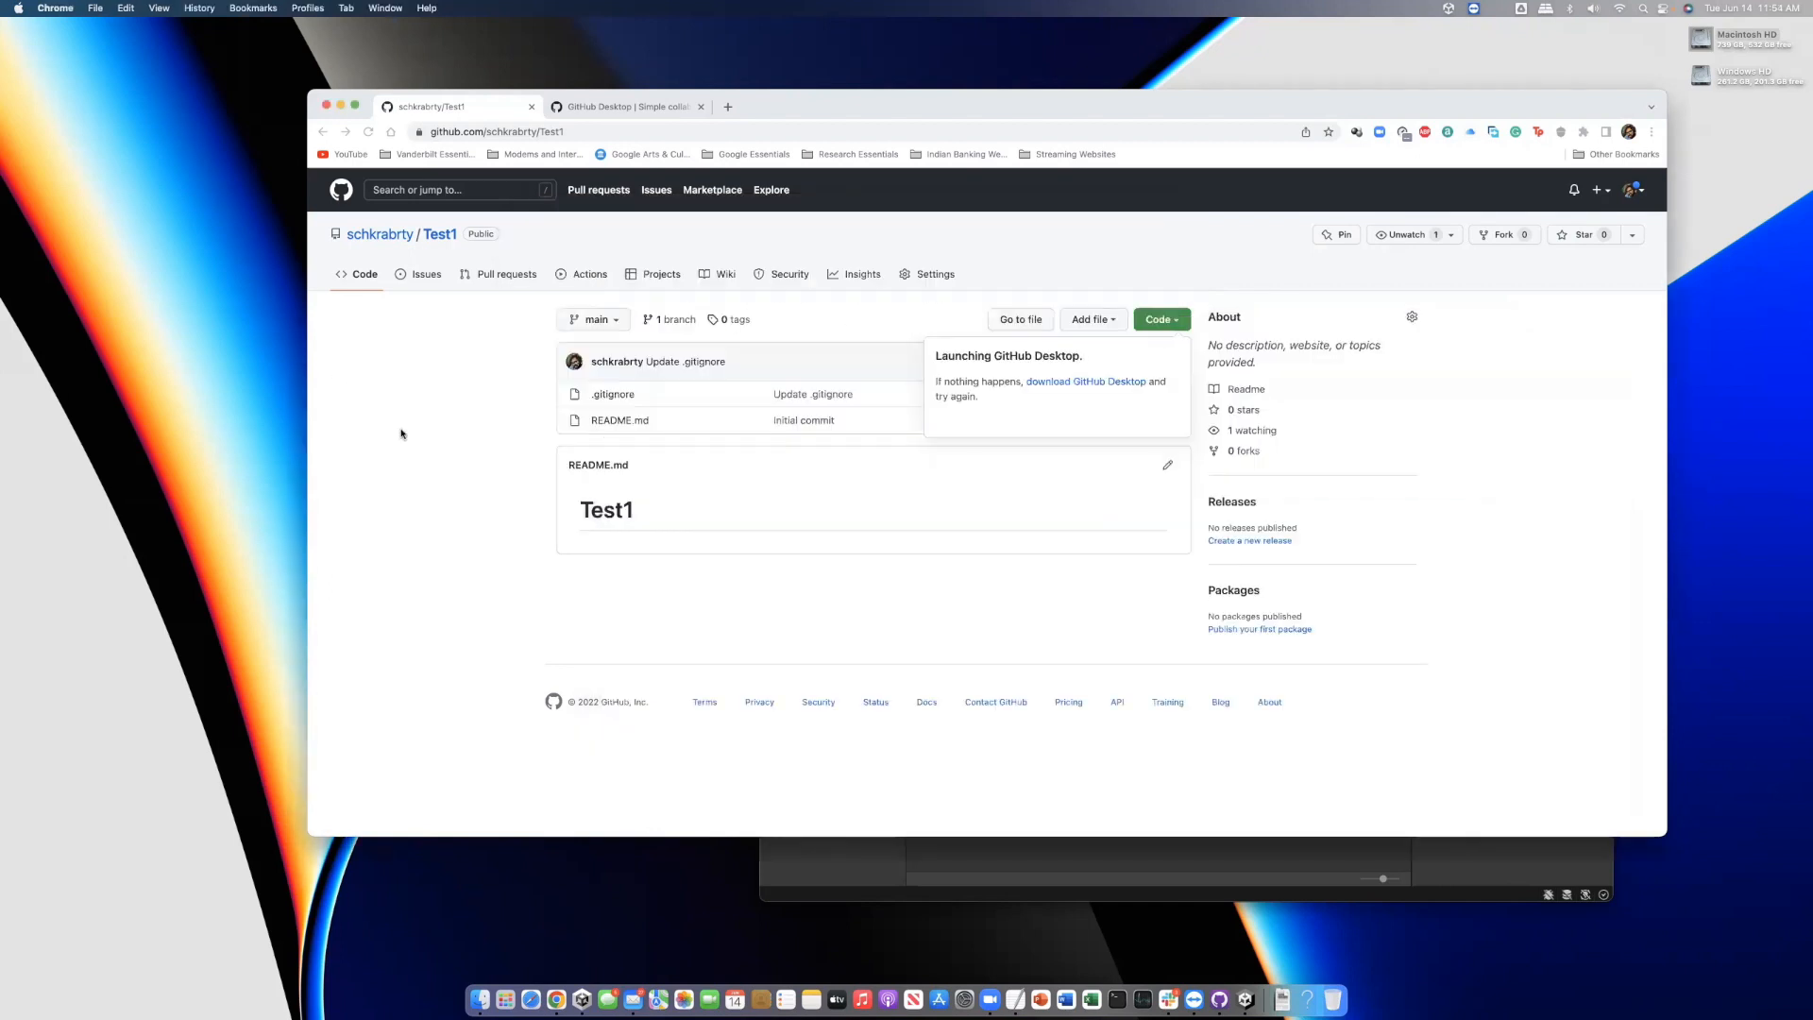
Open the Test1 .gitignore, compare it with the changed-file list, and reopen My project in Finder
click(615, 395)
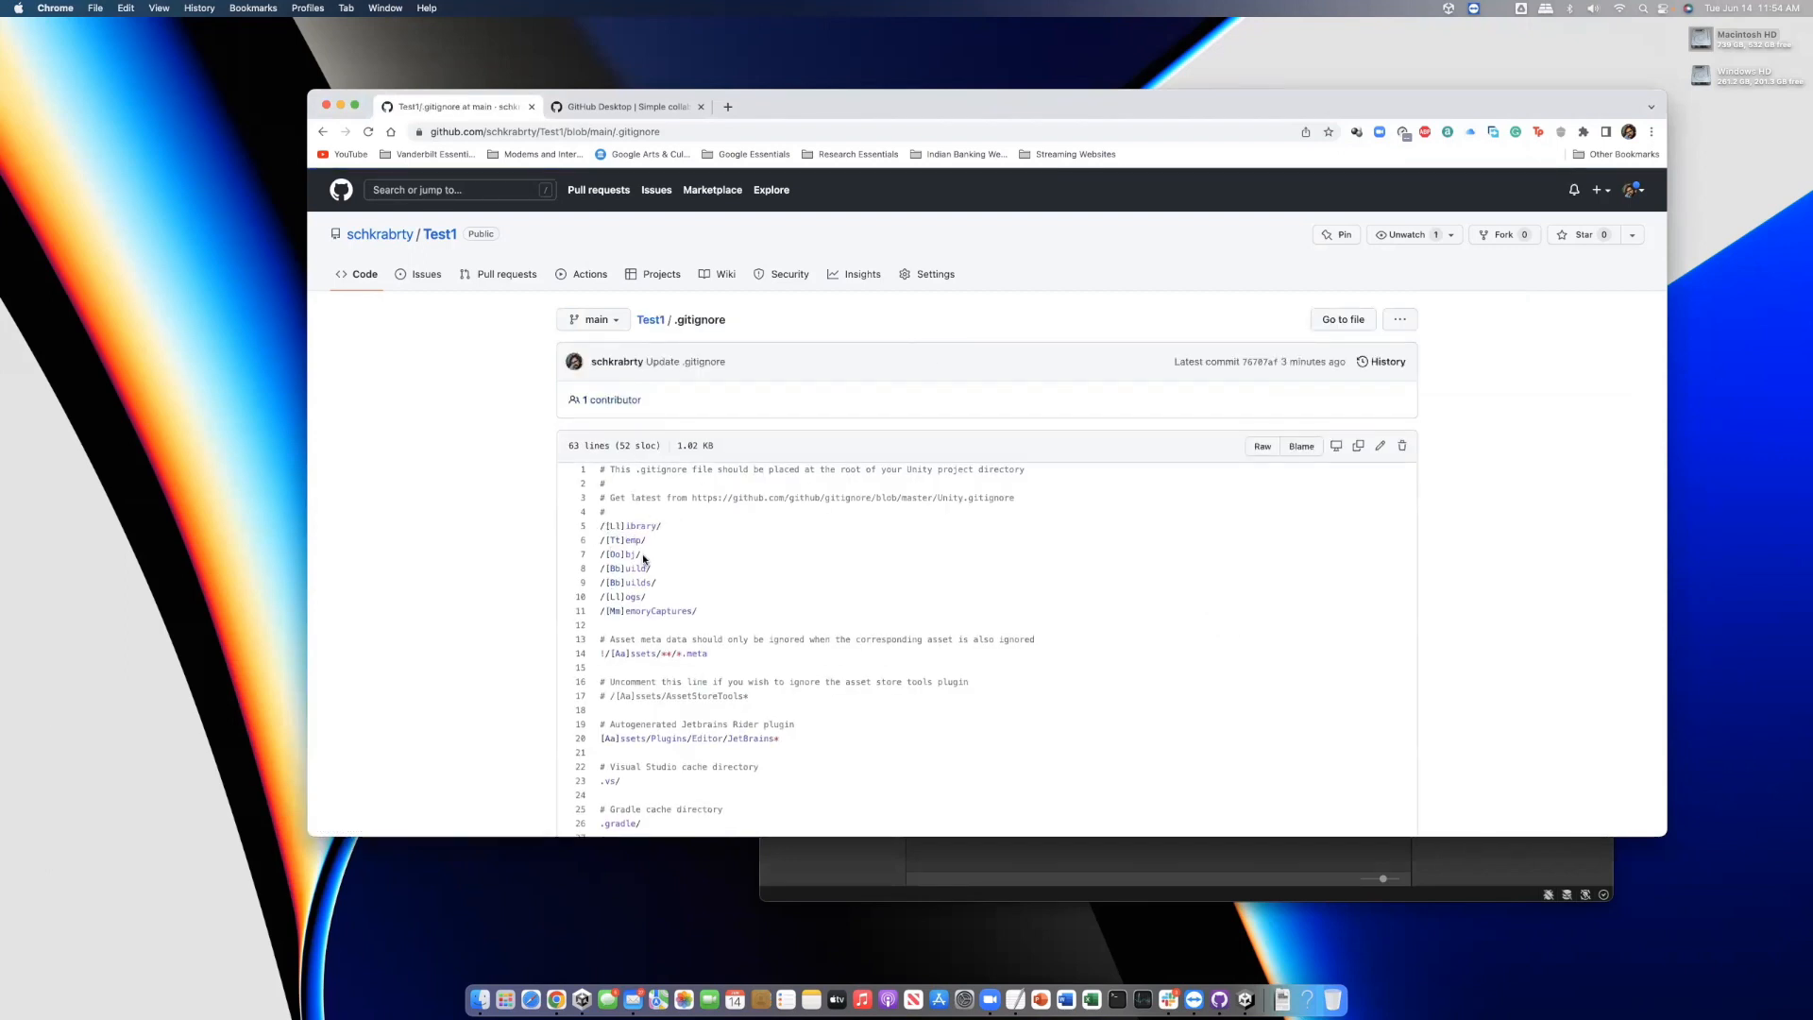
drag(1003, 115, 1015, 459)
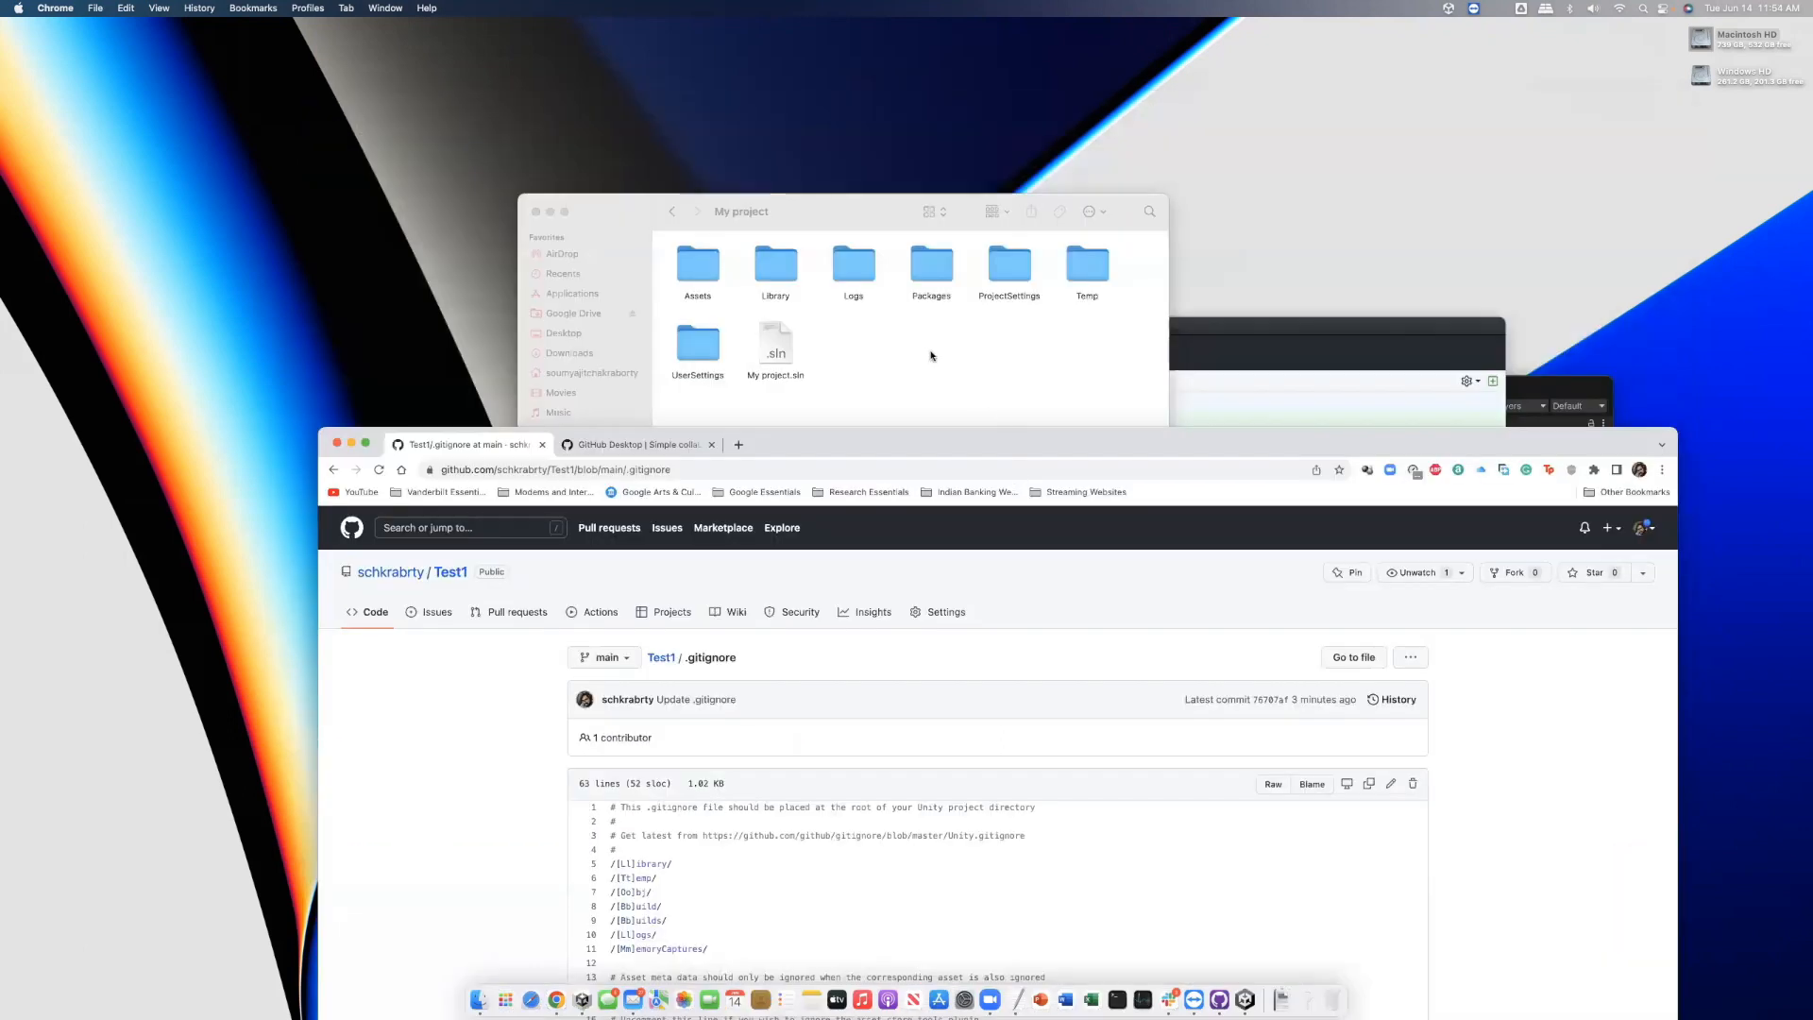
click(941, 304)
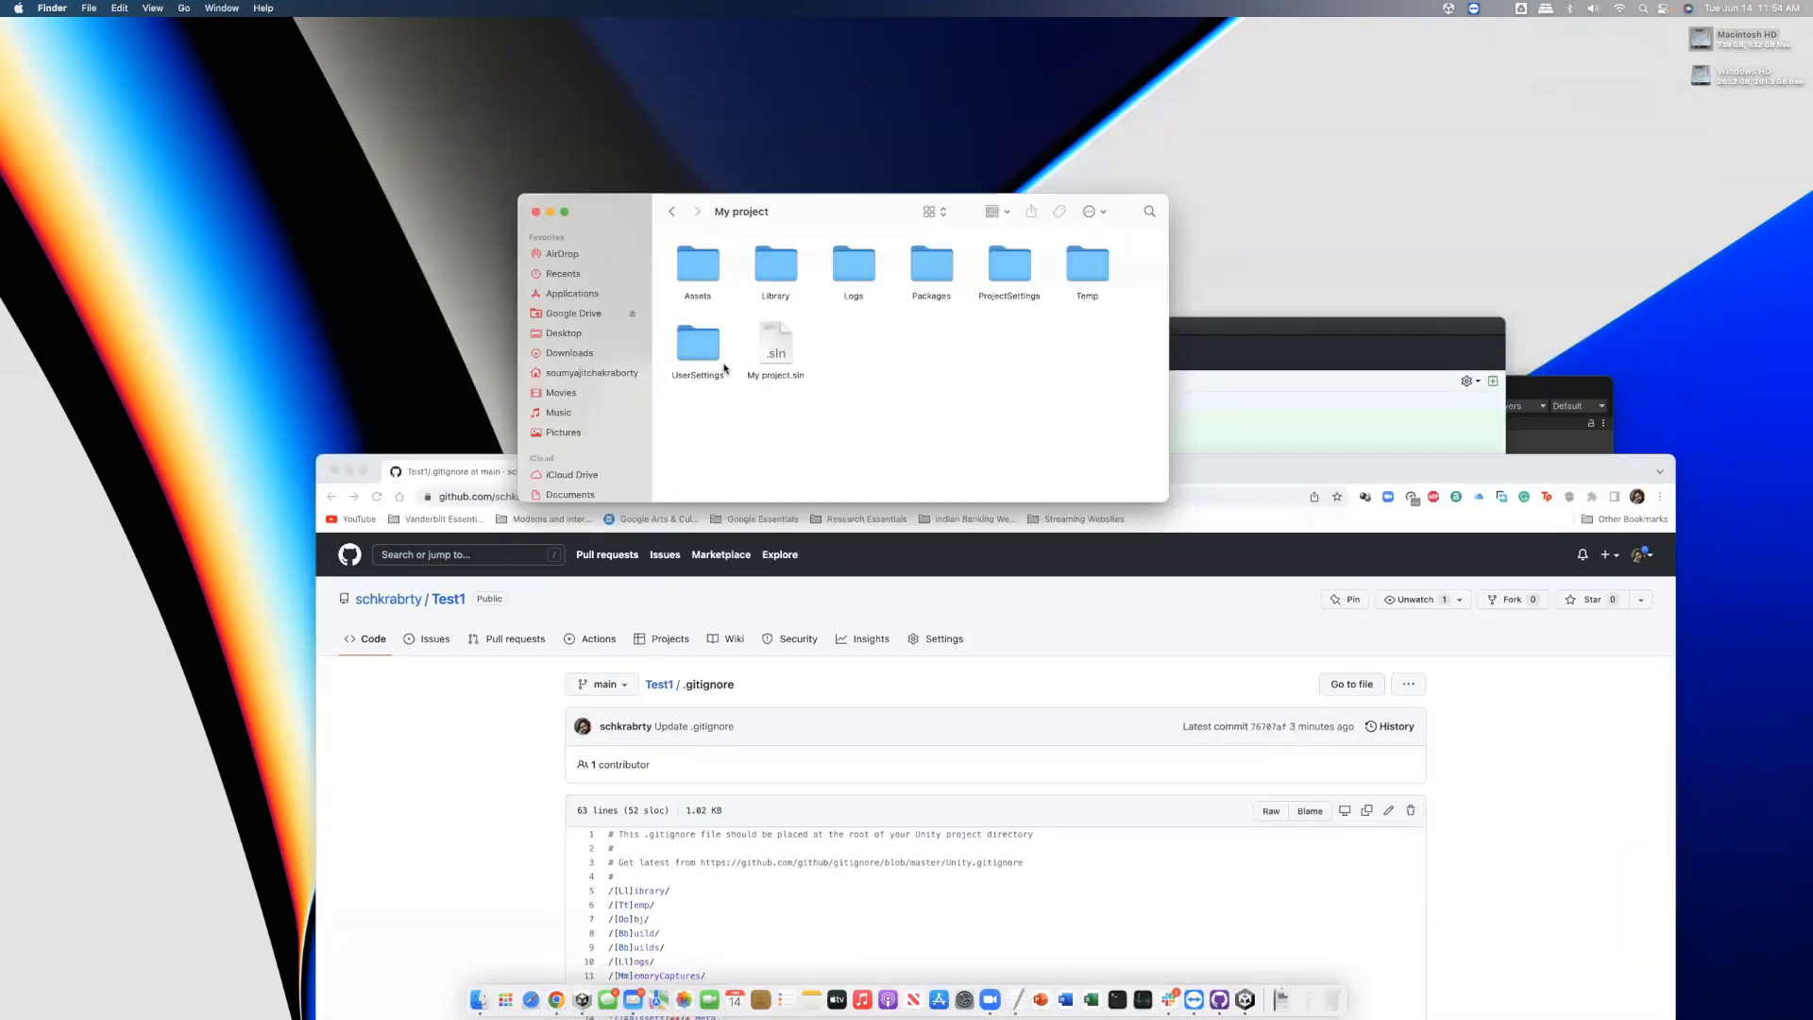
click(1247, 364)
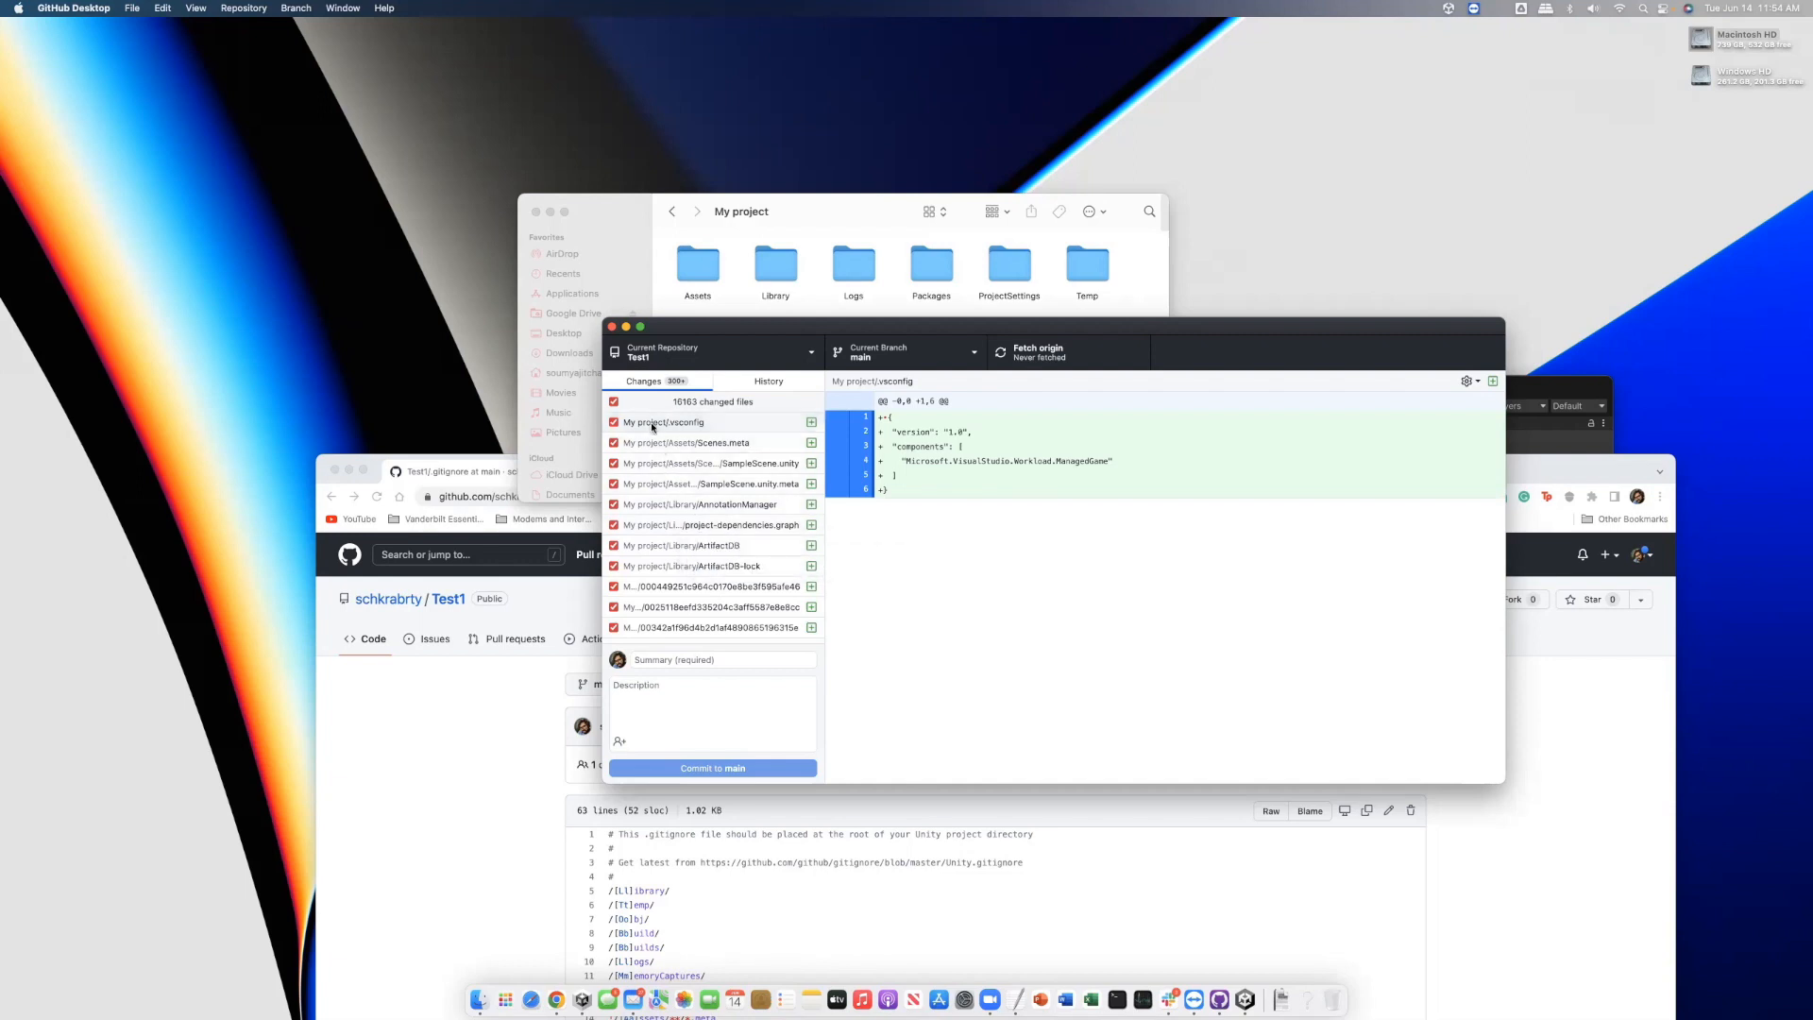
click(729, 226)
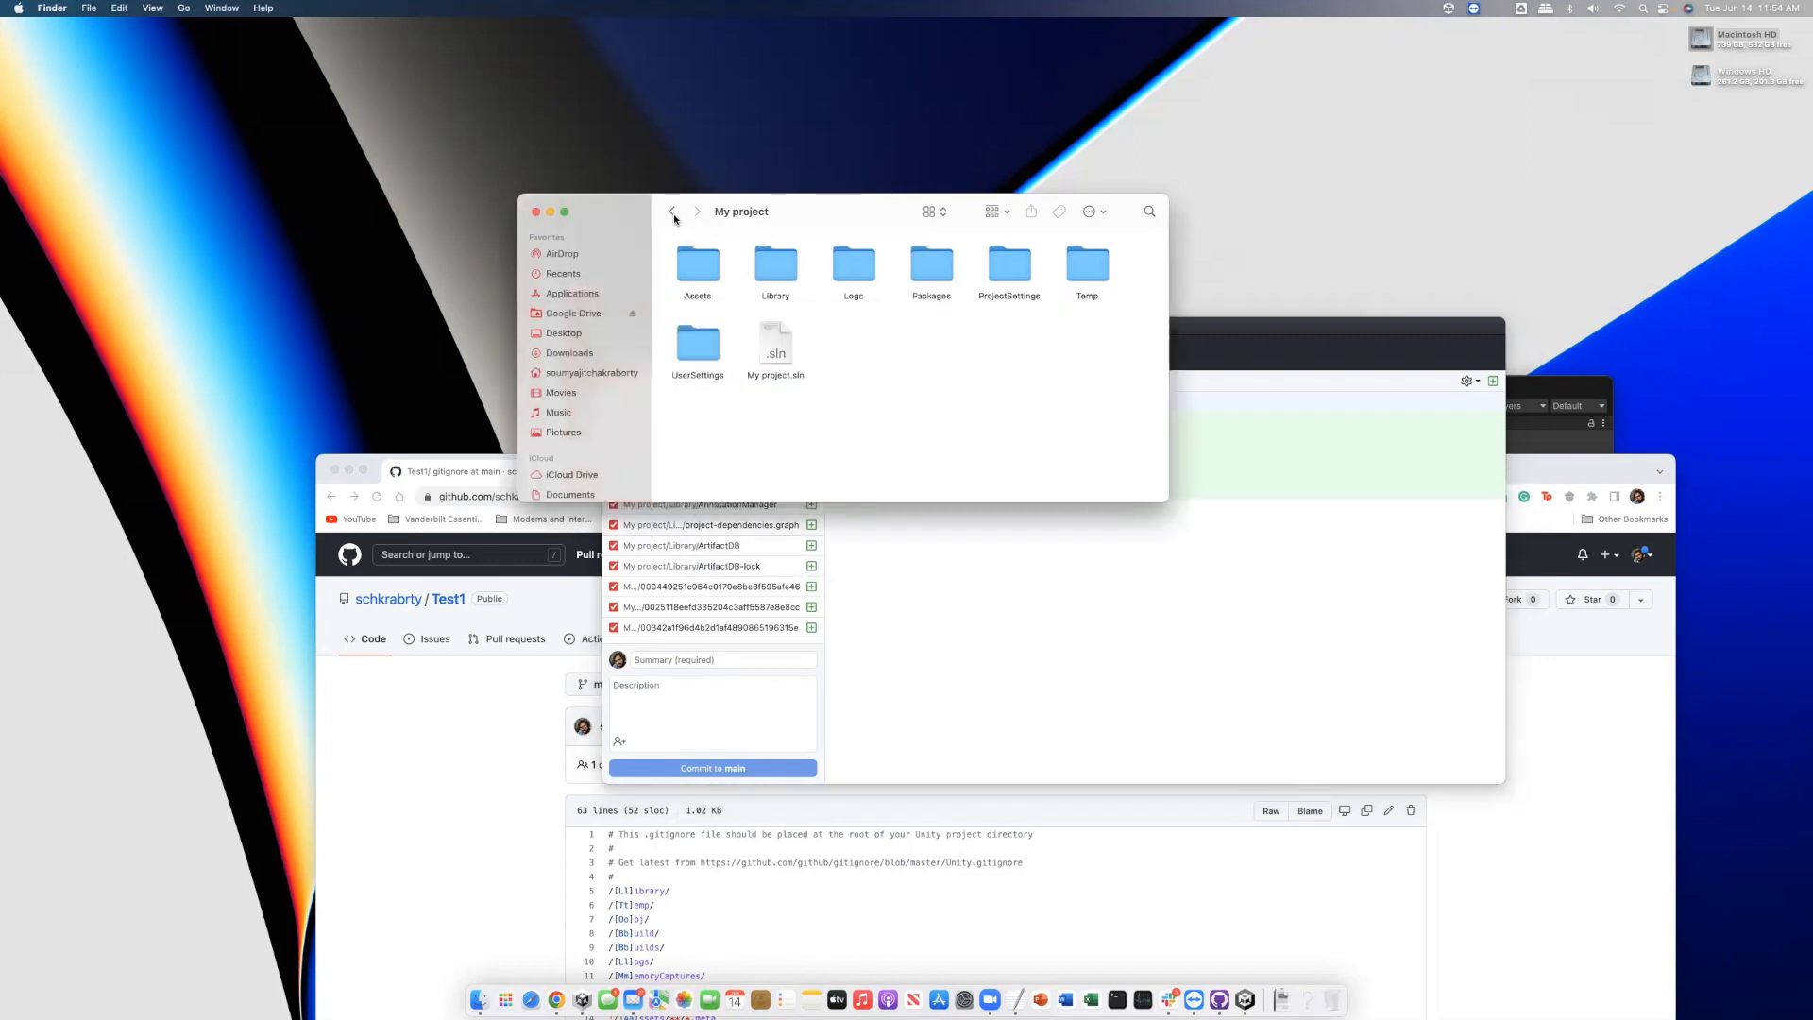
click(672, 211)
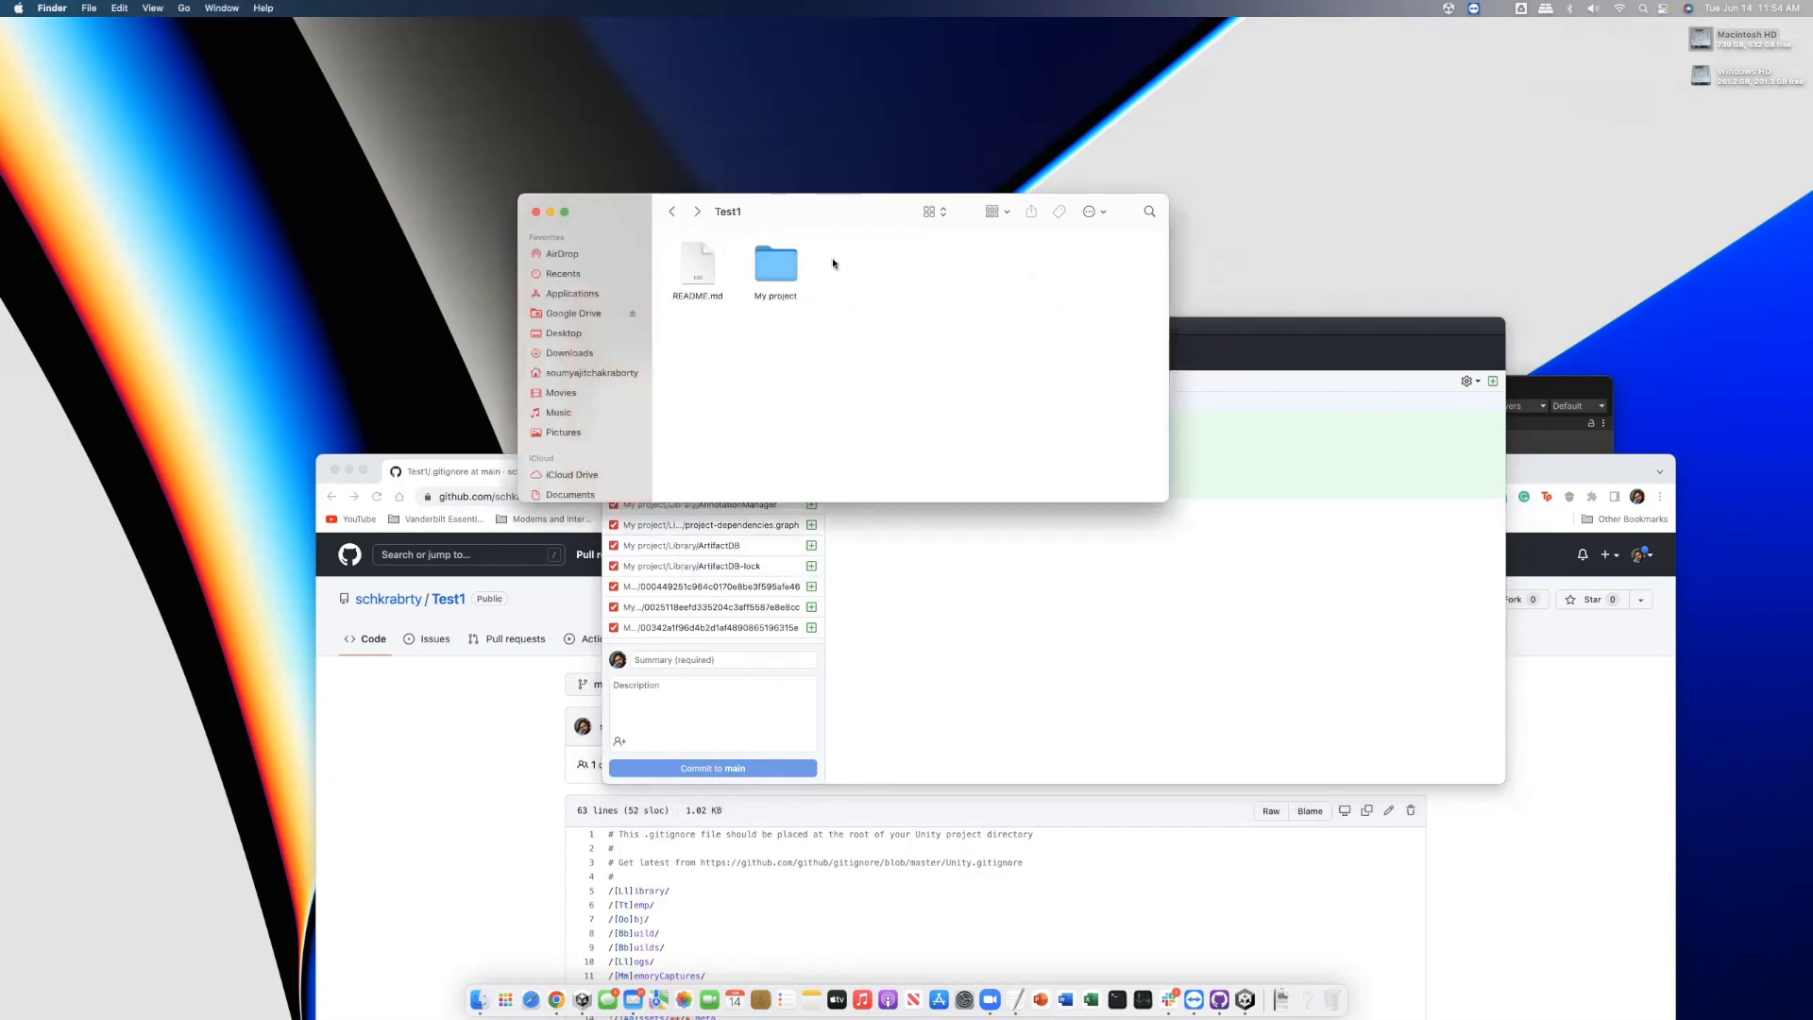
click(788, 276)
double_click(788, 276)
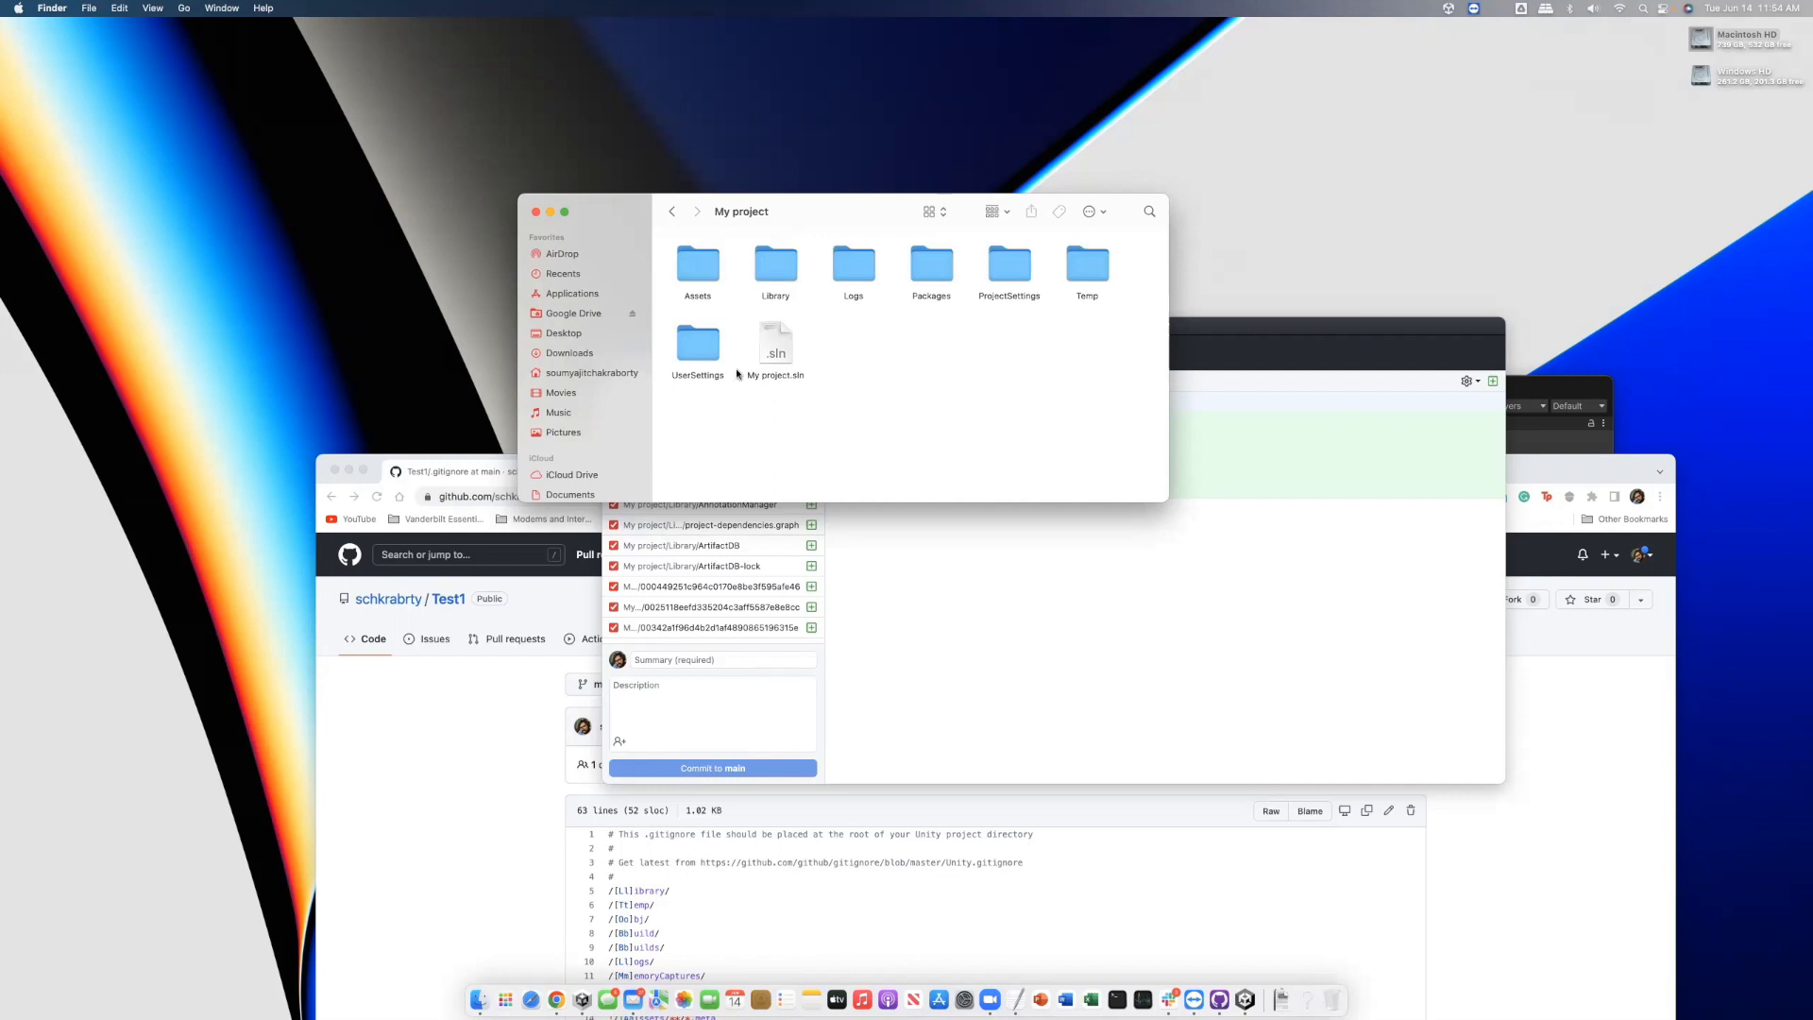
Read through the rules in the .gitignore file on GitHub
click(524, 764)
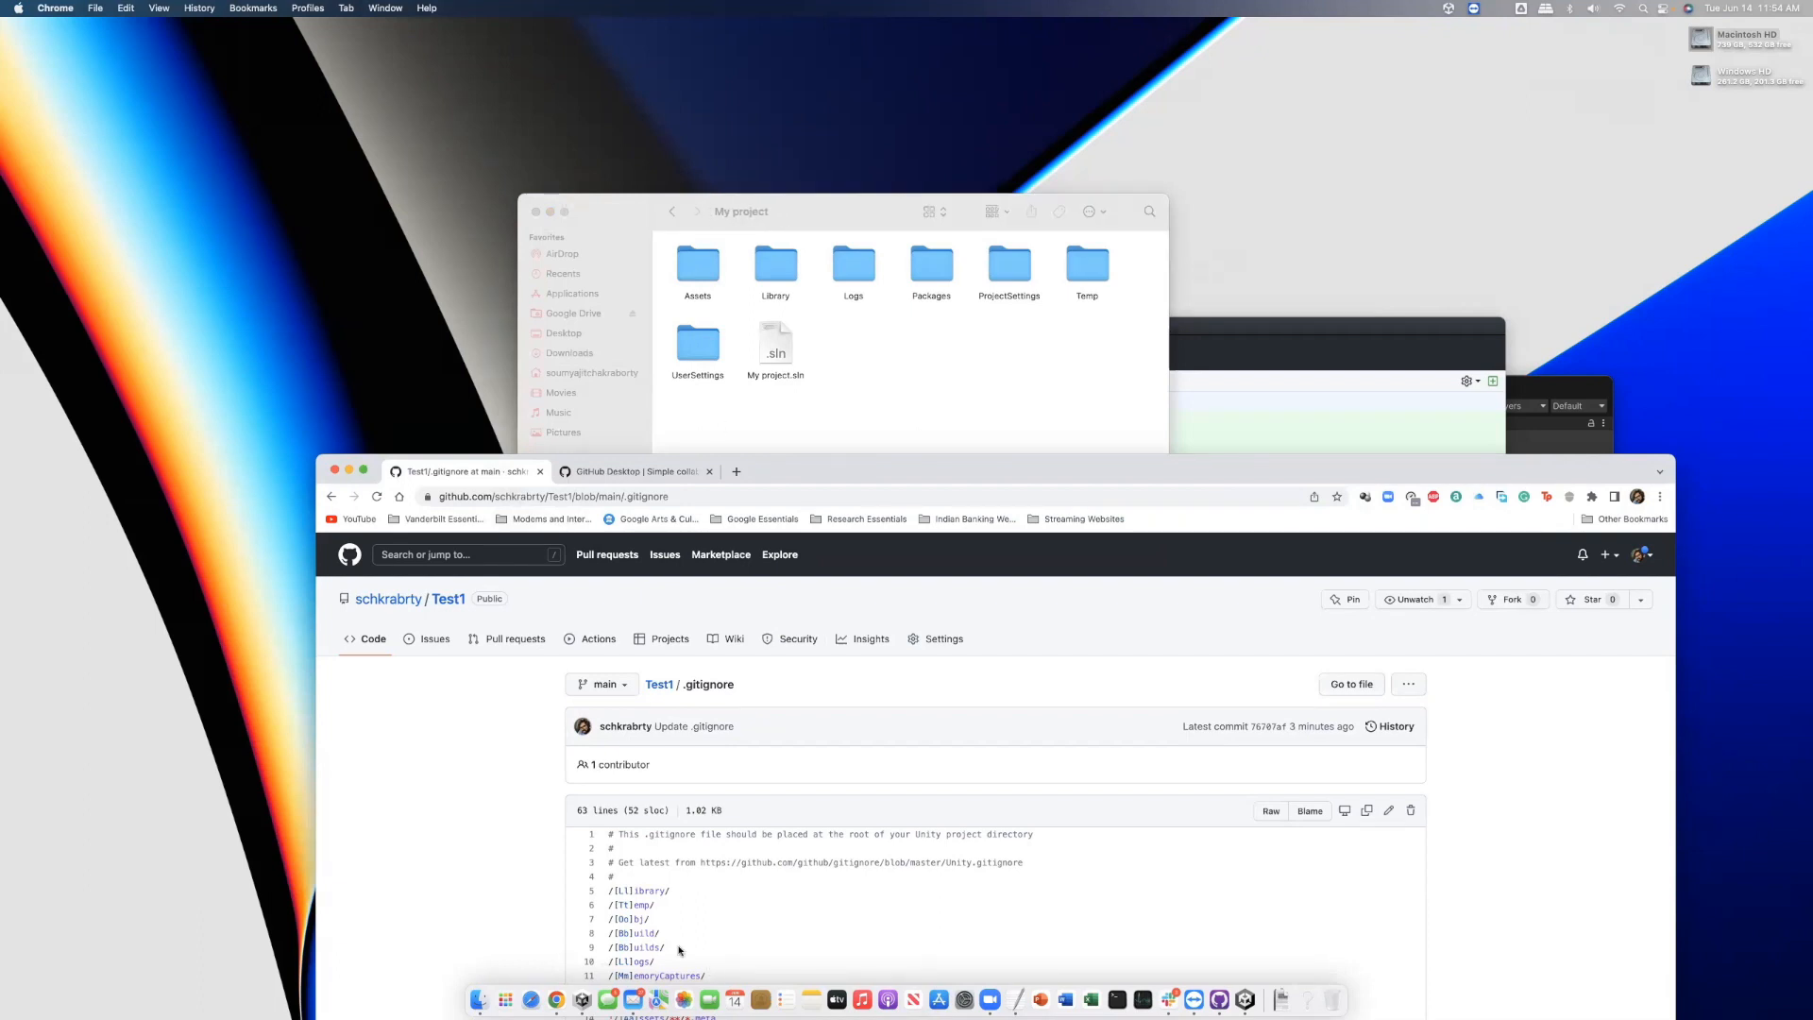
scroll(646, 890, down, 1)
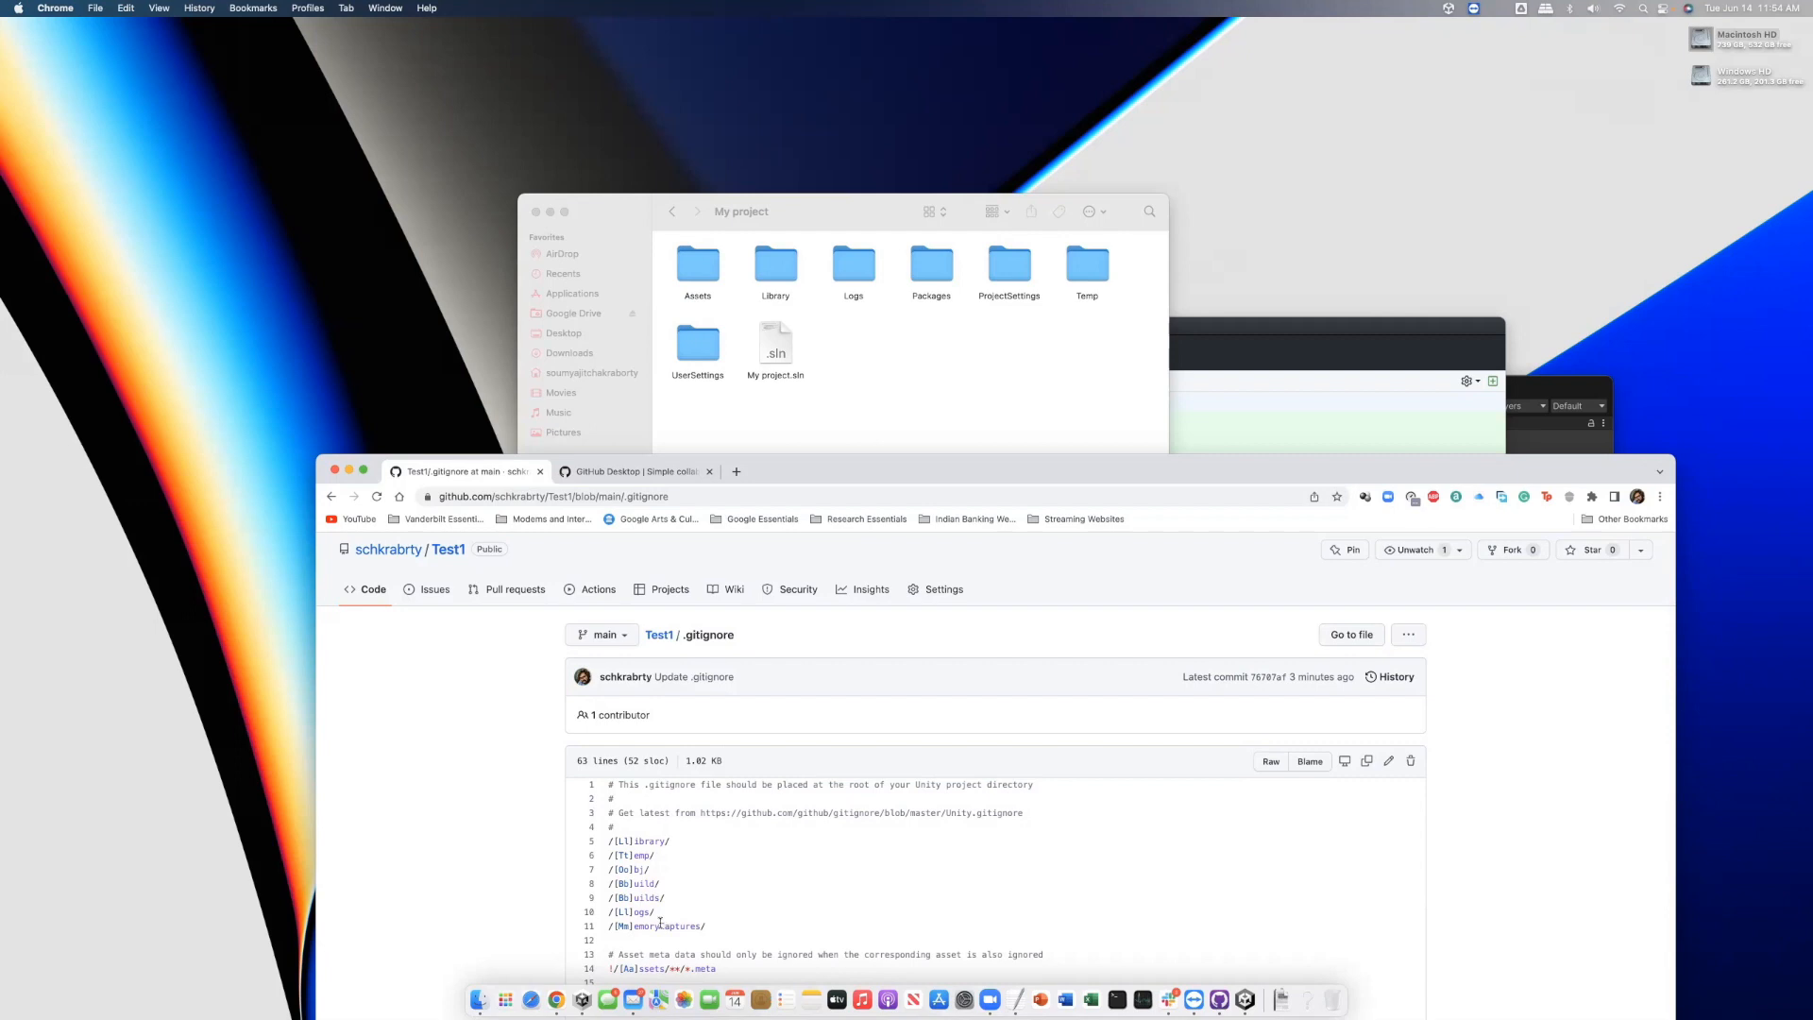
scroll(654, 957, down, 2)
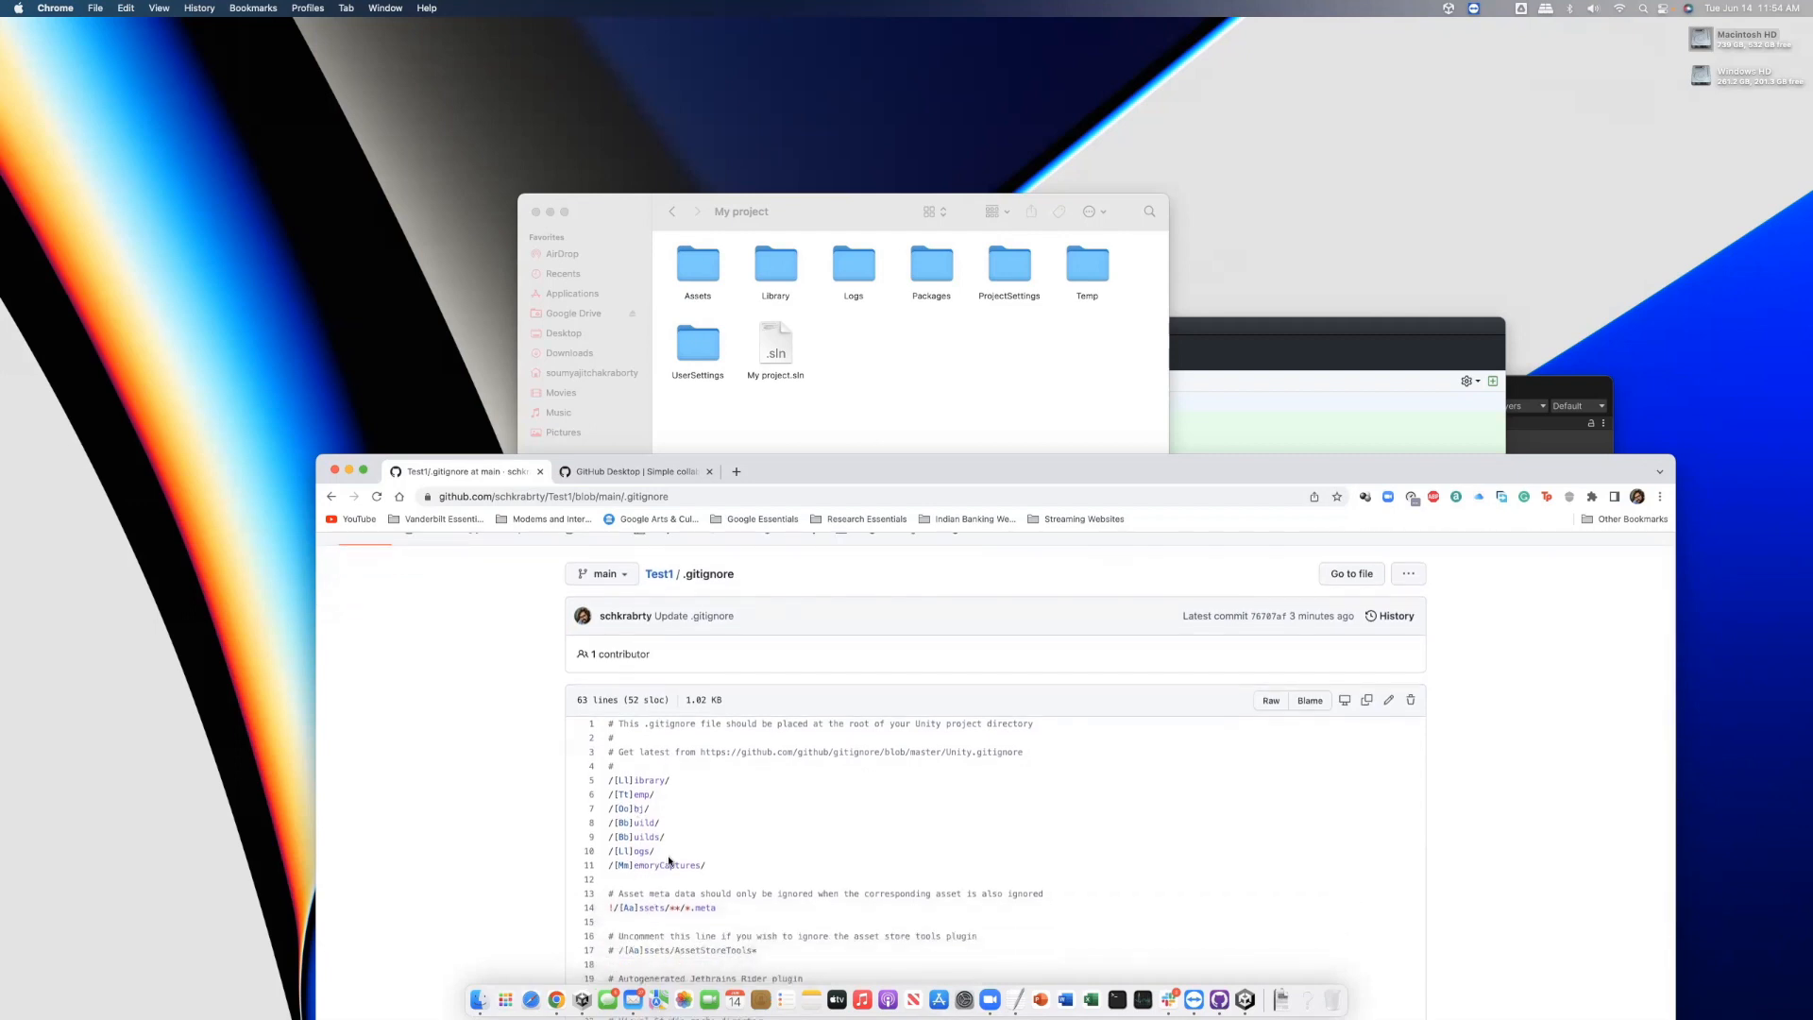
scroll(678, 922, up, 1)
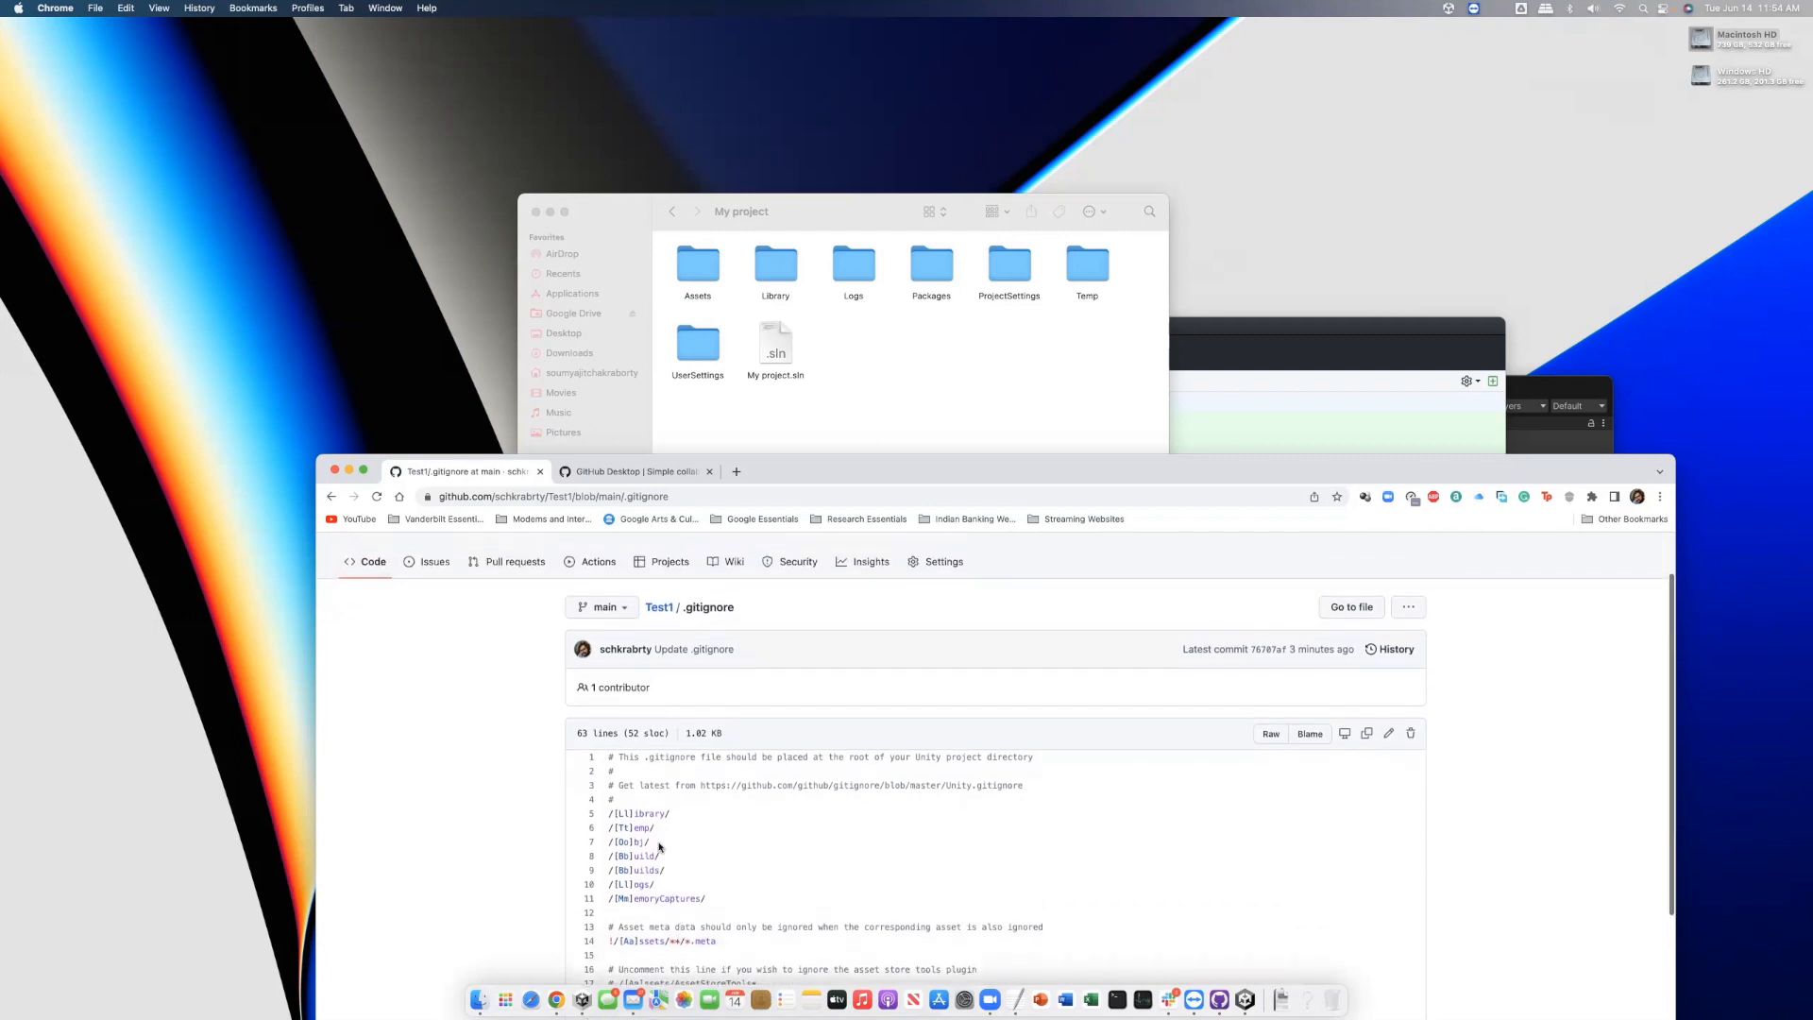
scroll(685, 887, down, 1)
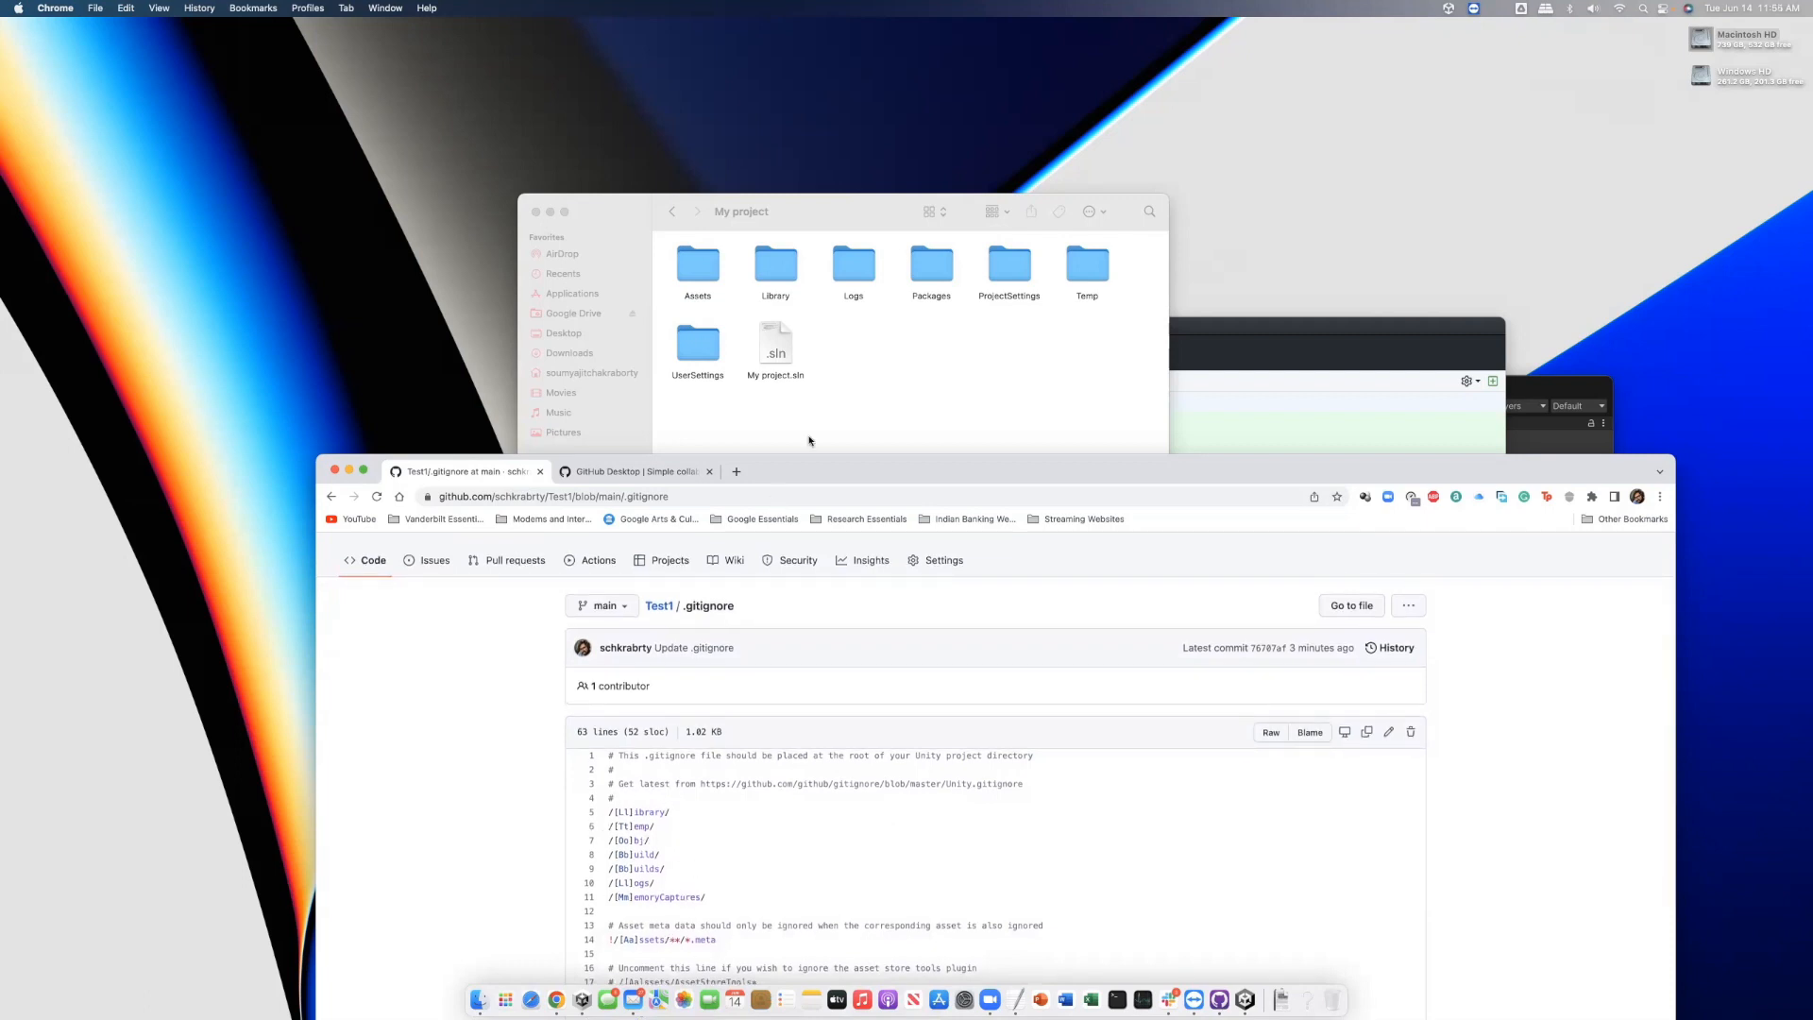
Select all eight items inside My project and drag them up into the Test1 folder
click(835, 406)
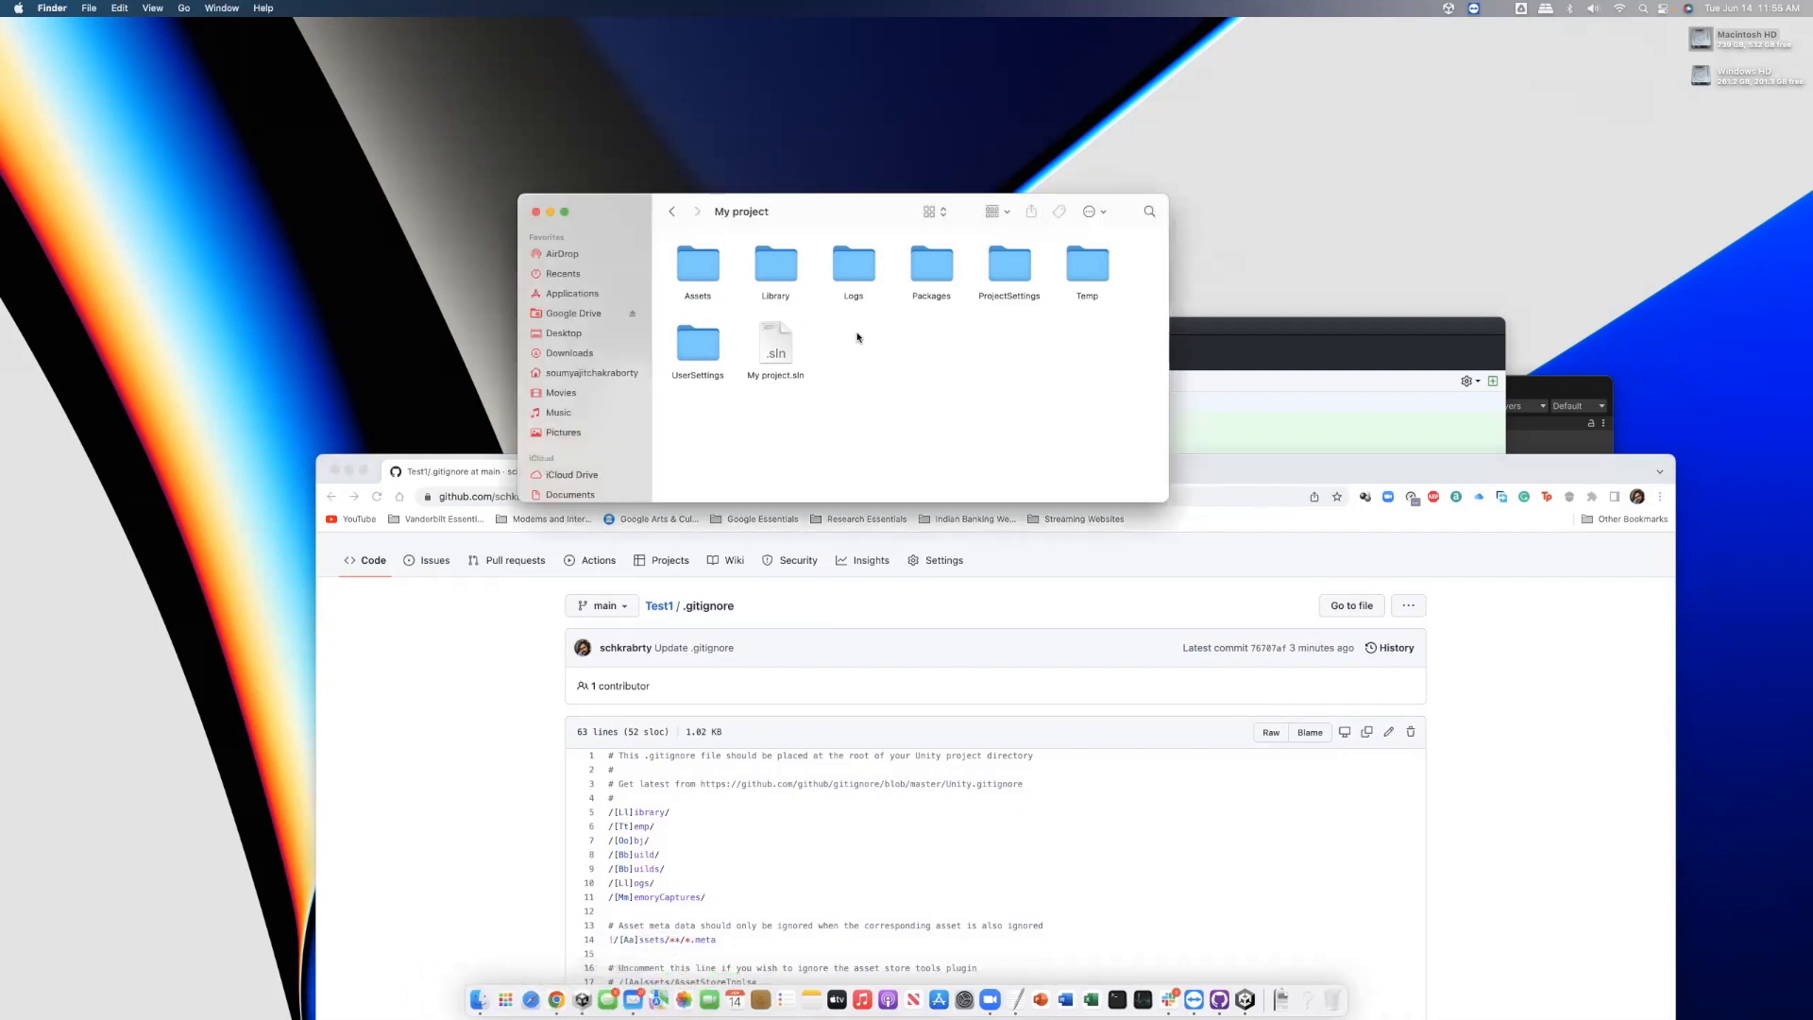
click(1224, 330)
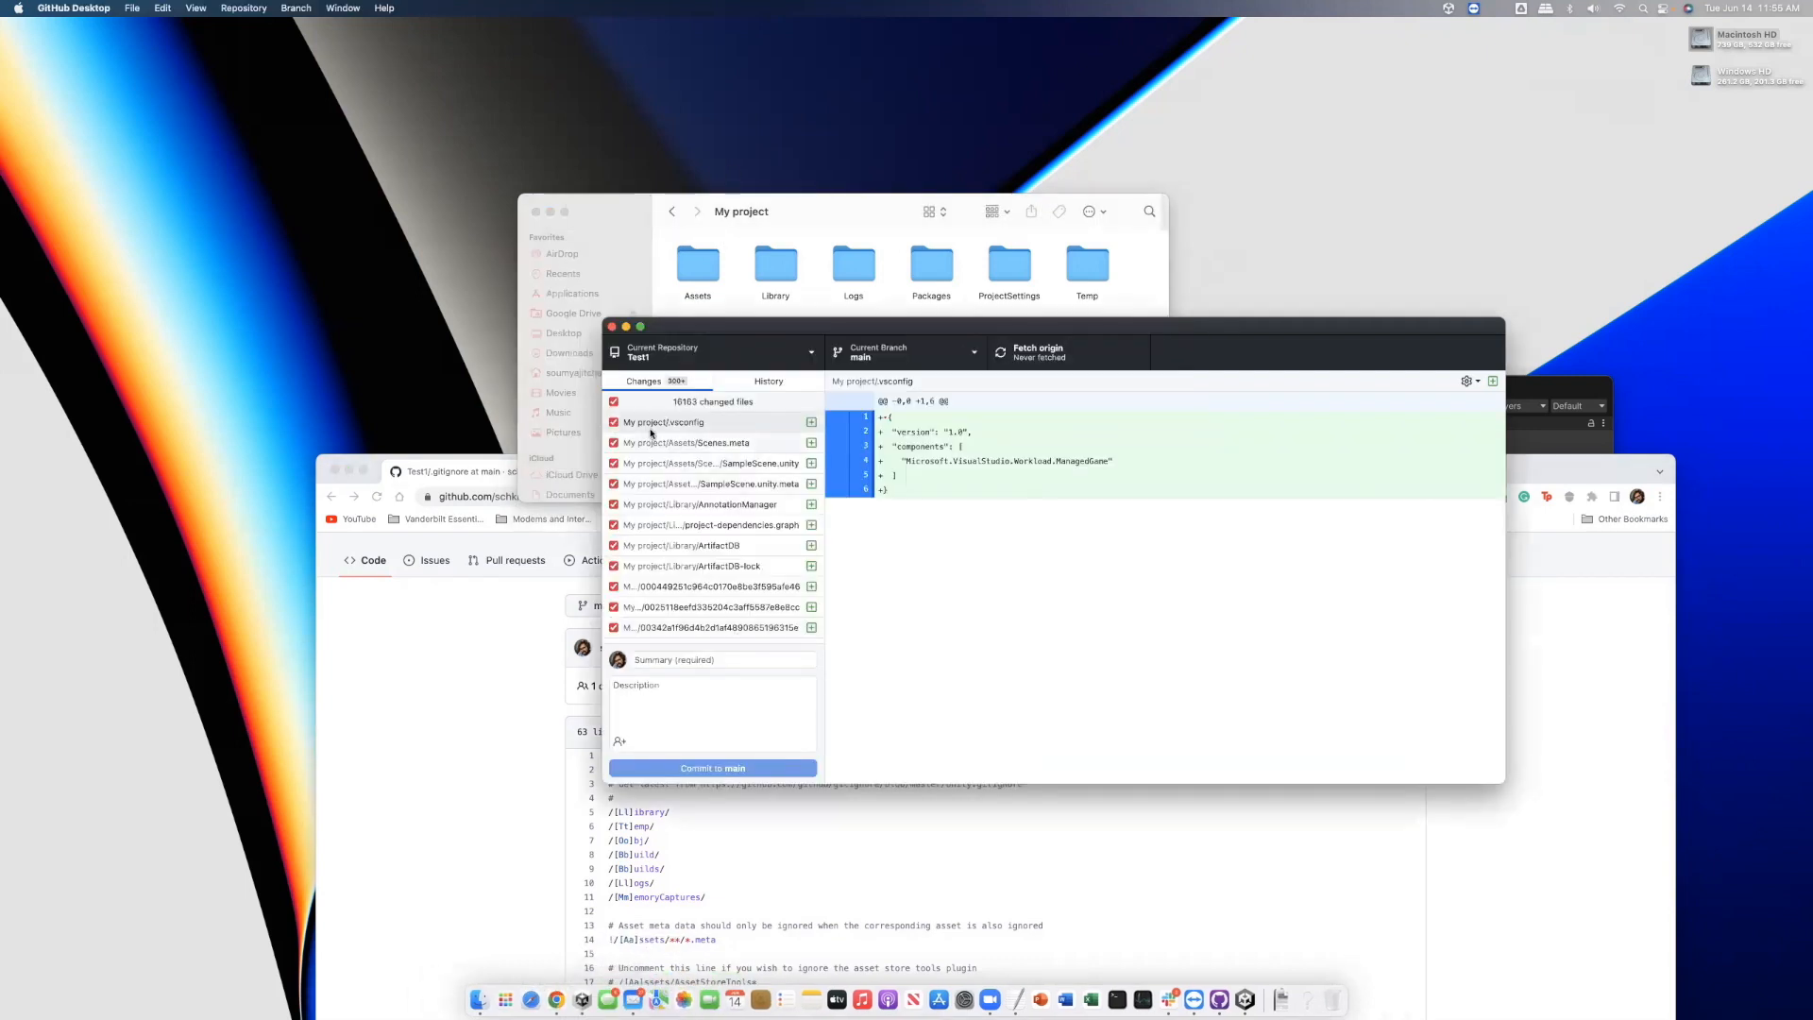
click(830, 202)
drag(1095, 370, 771, 359)
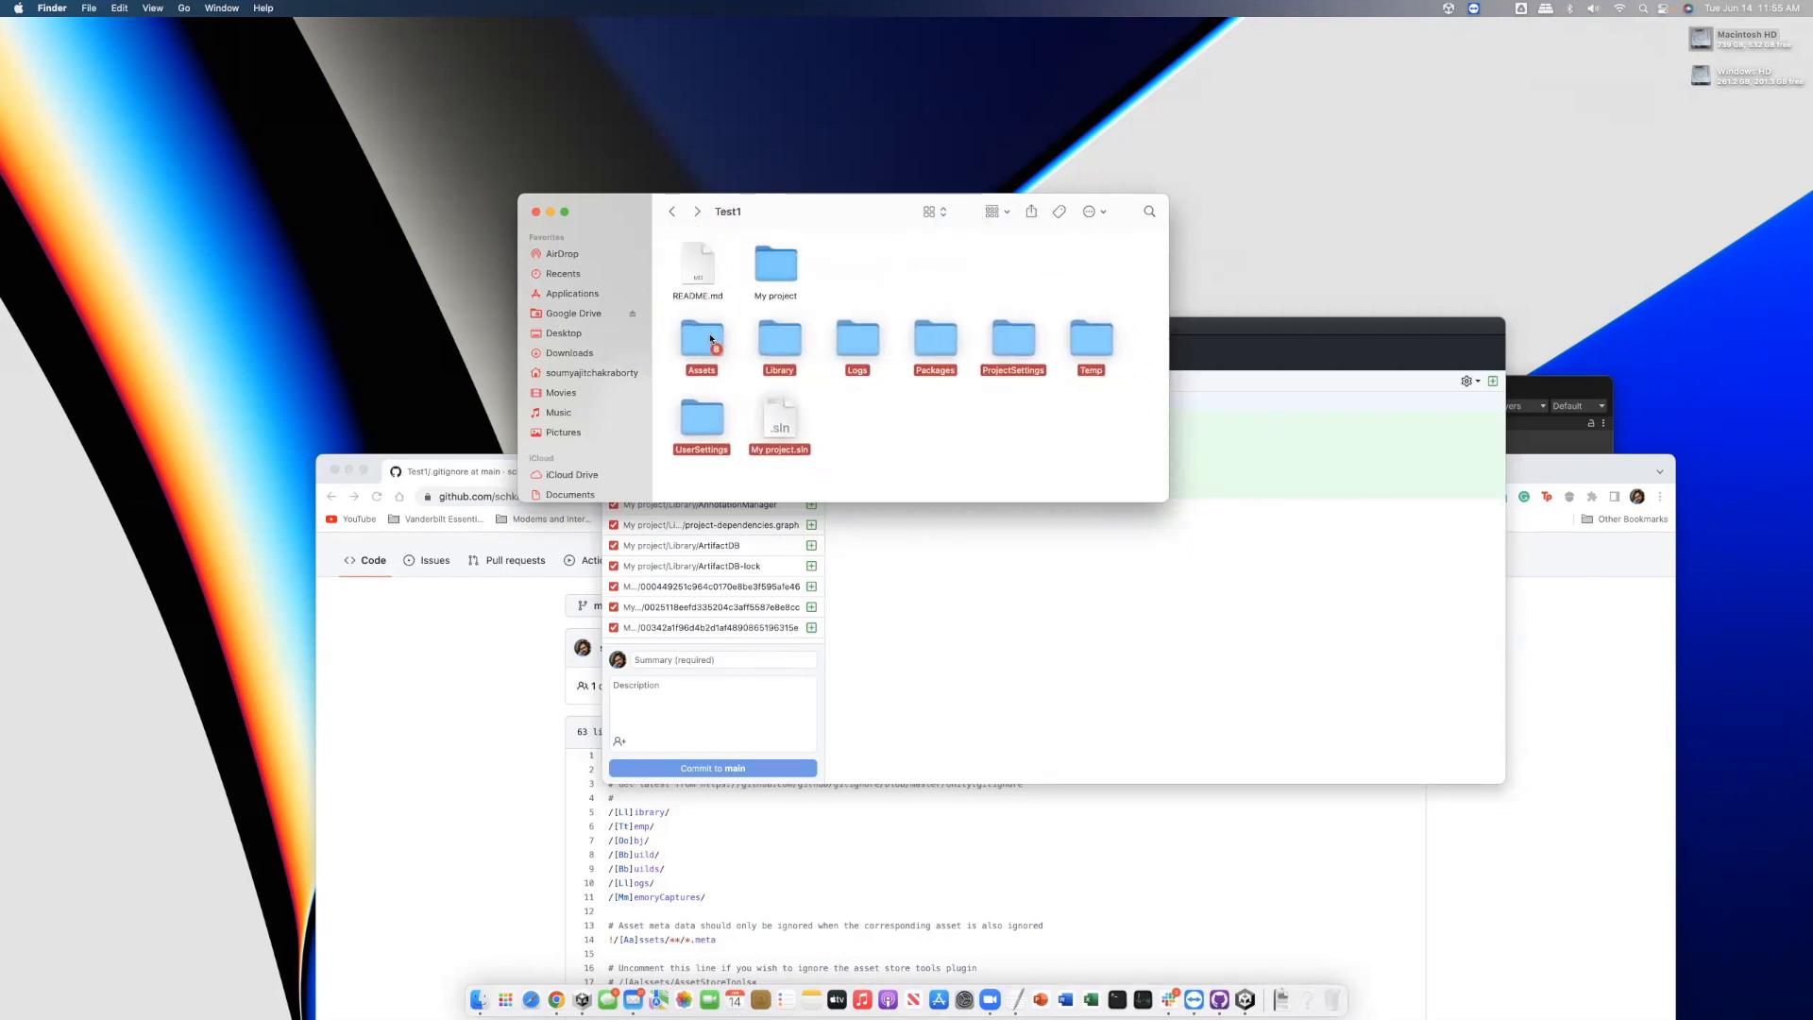
Move the emptied My project folder to the Trash and select the moved items in Test1
right_click(769, 279)
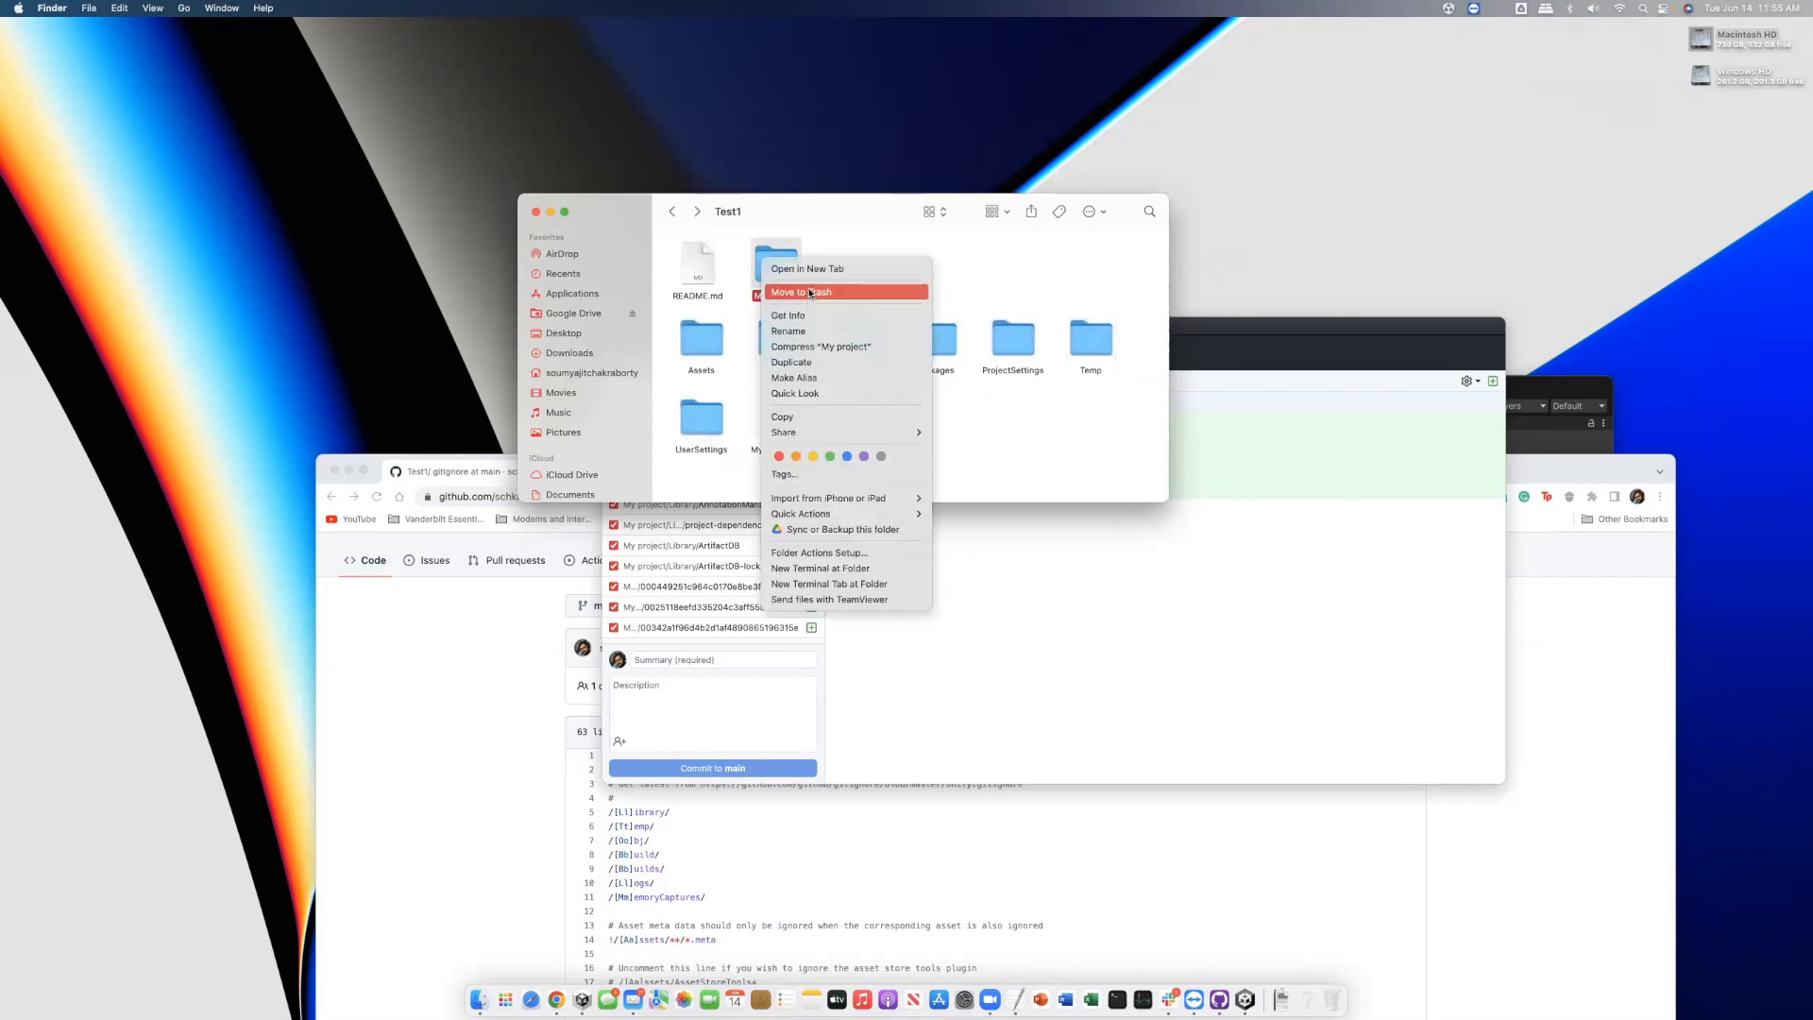
click(809, 293)
drag(673, 316, 1124, 435)
Arrange the Unity project folders and My project.sln in tidy rows beside README.md
drag(702, 344, 778, 268)
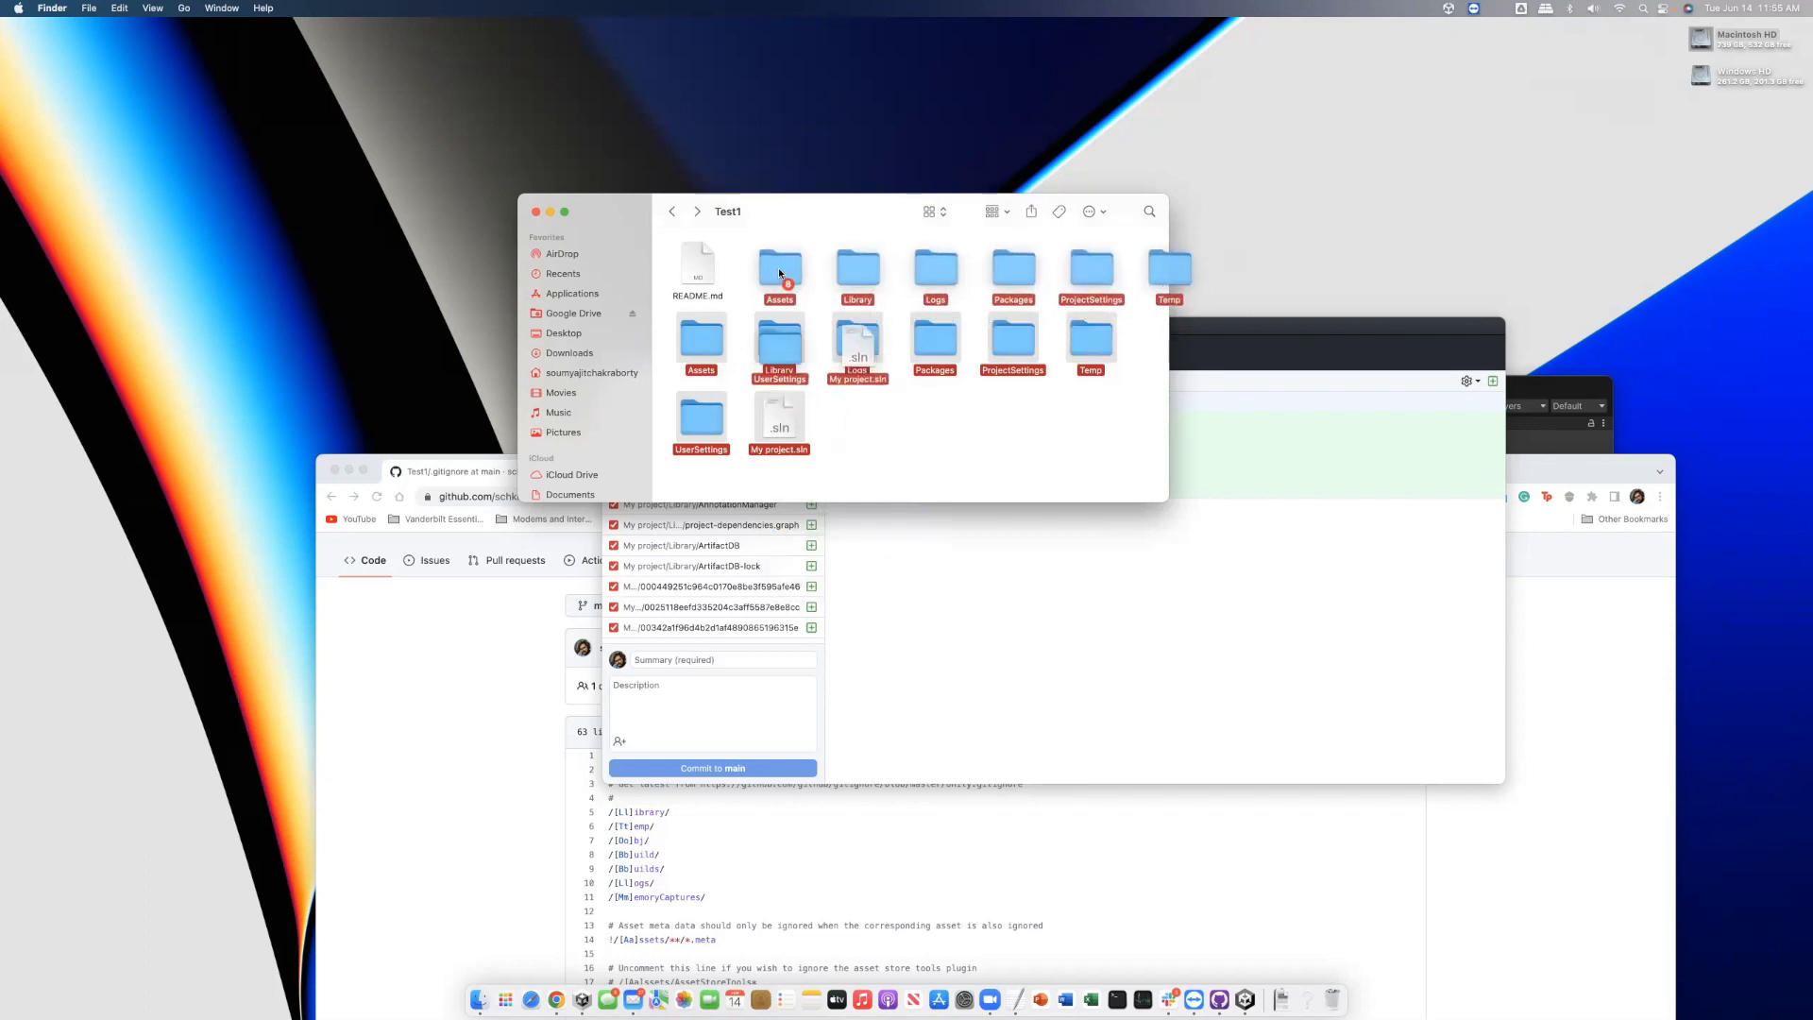
click(821, 381)
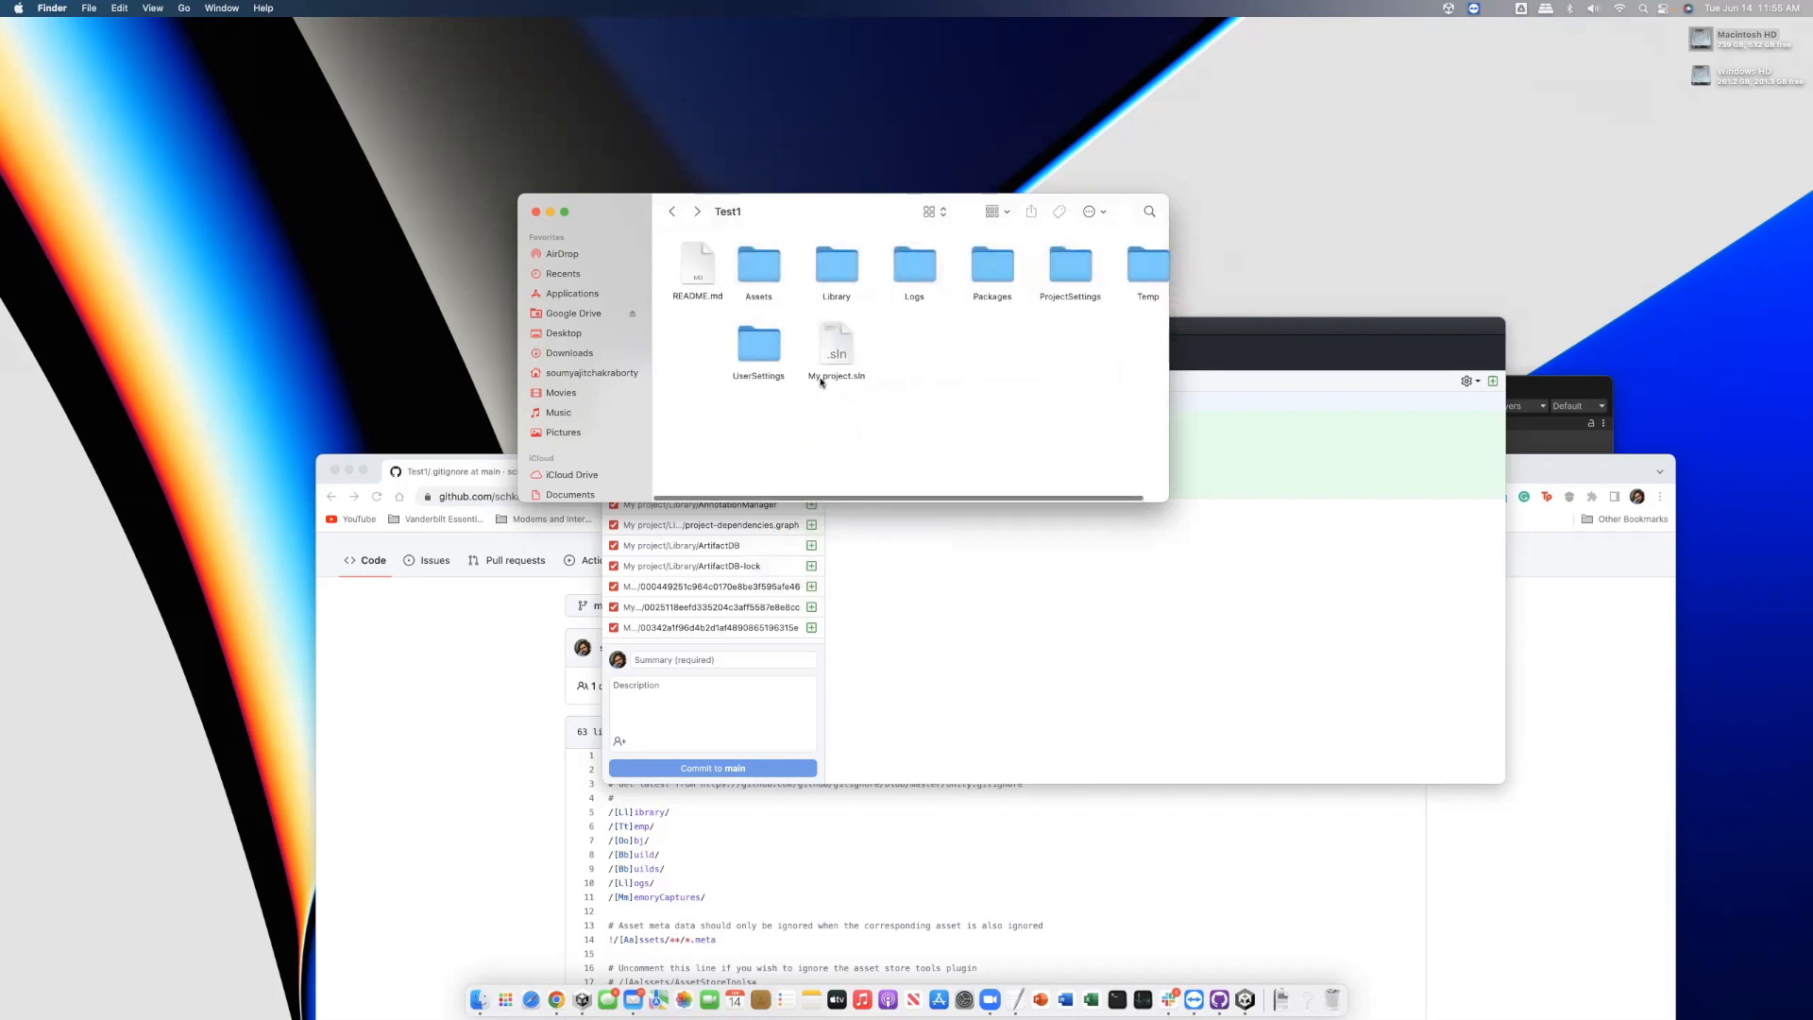
super+click(728, 348)
drag(732, 348, 690, 345)
click(1032, 422)
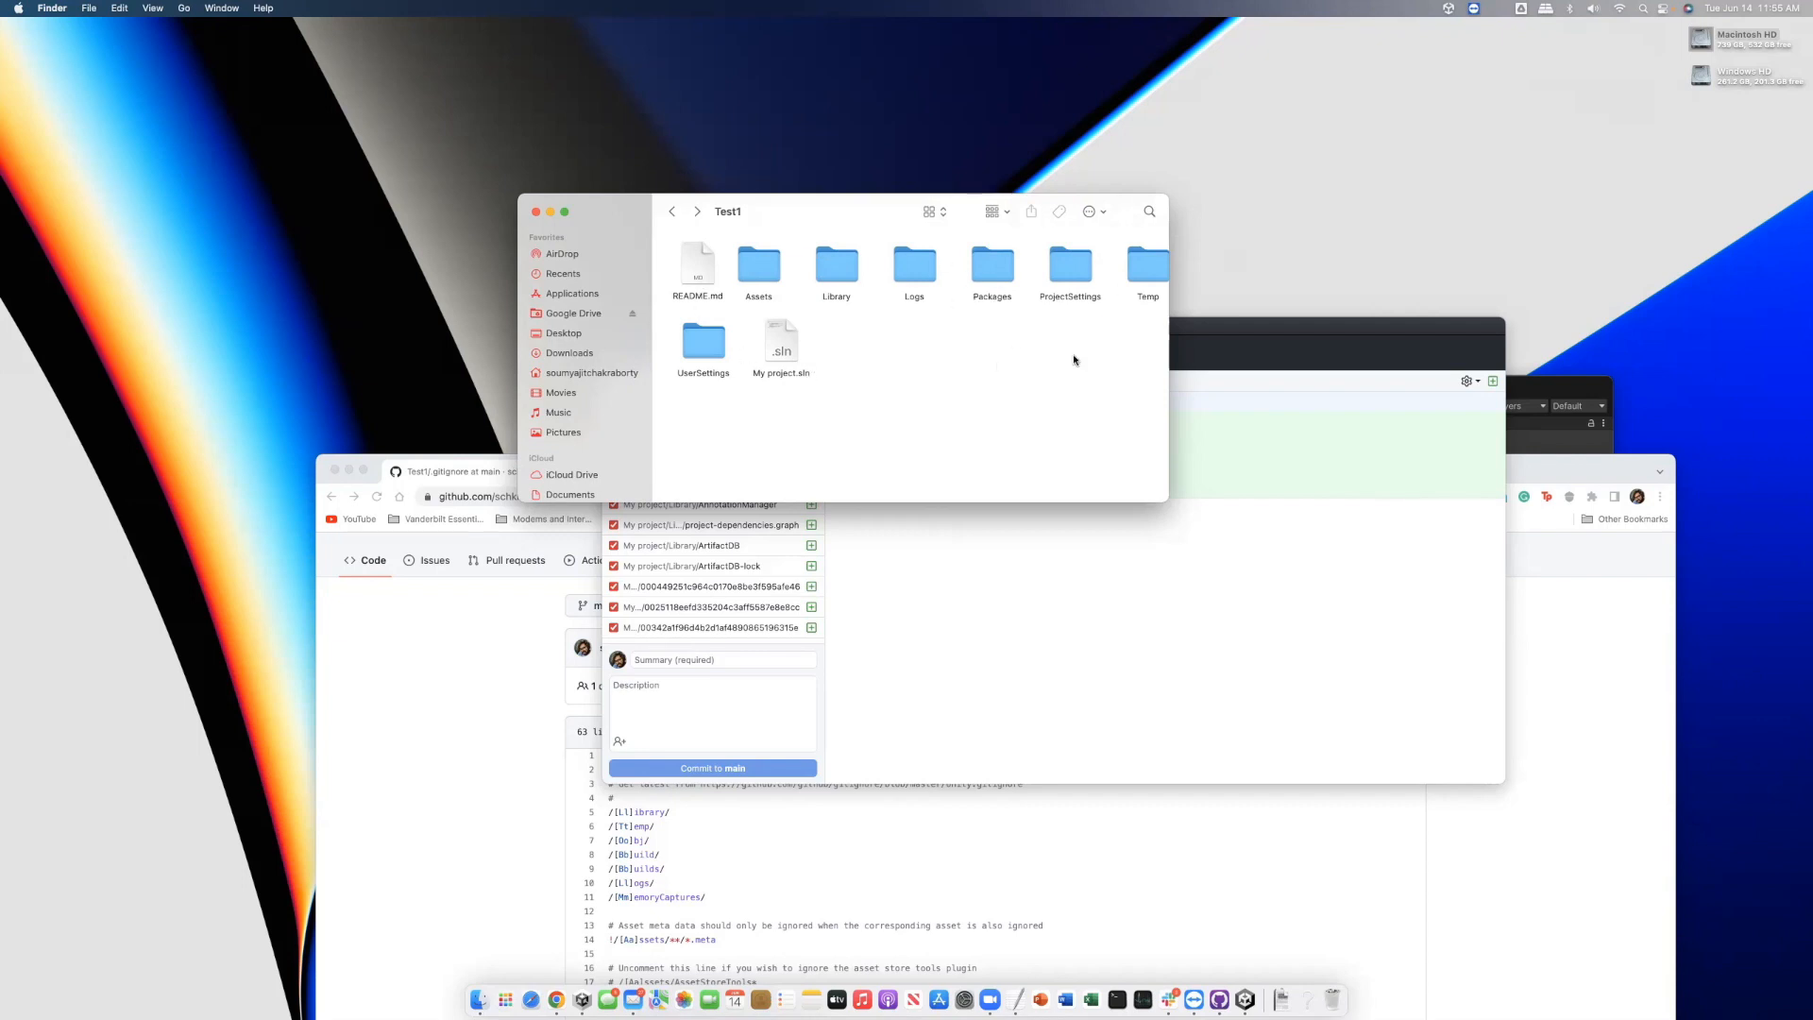
Review the 30 changed Unity project files listed in GitHub Desktop
click(1231, 333)
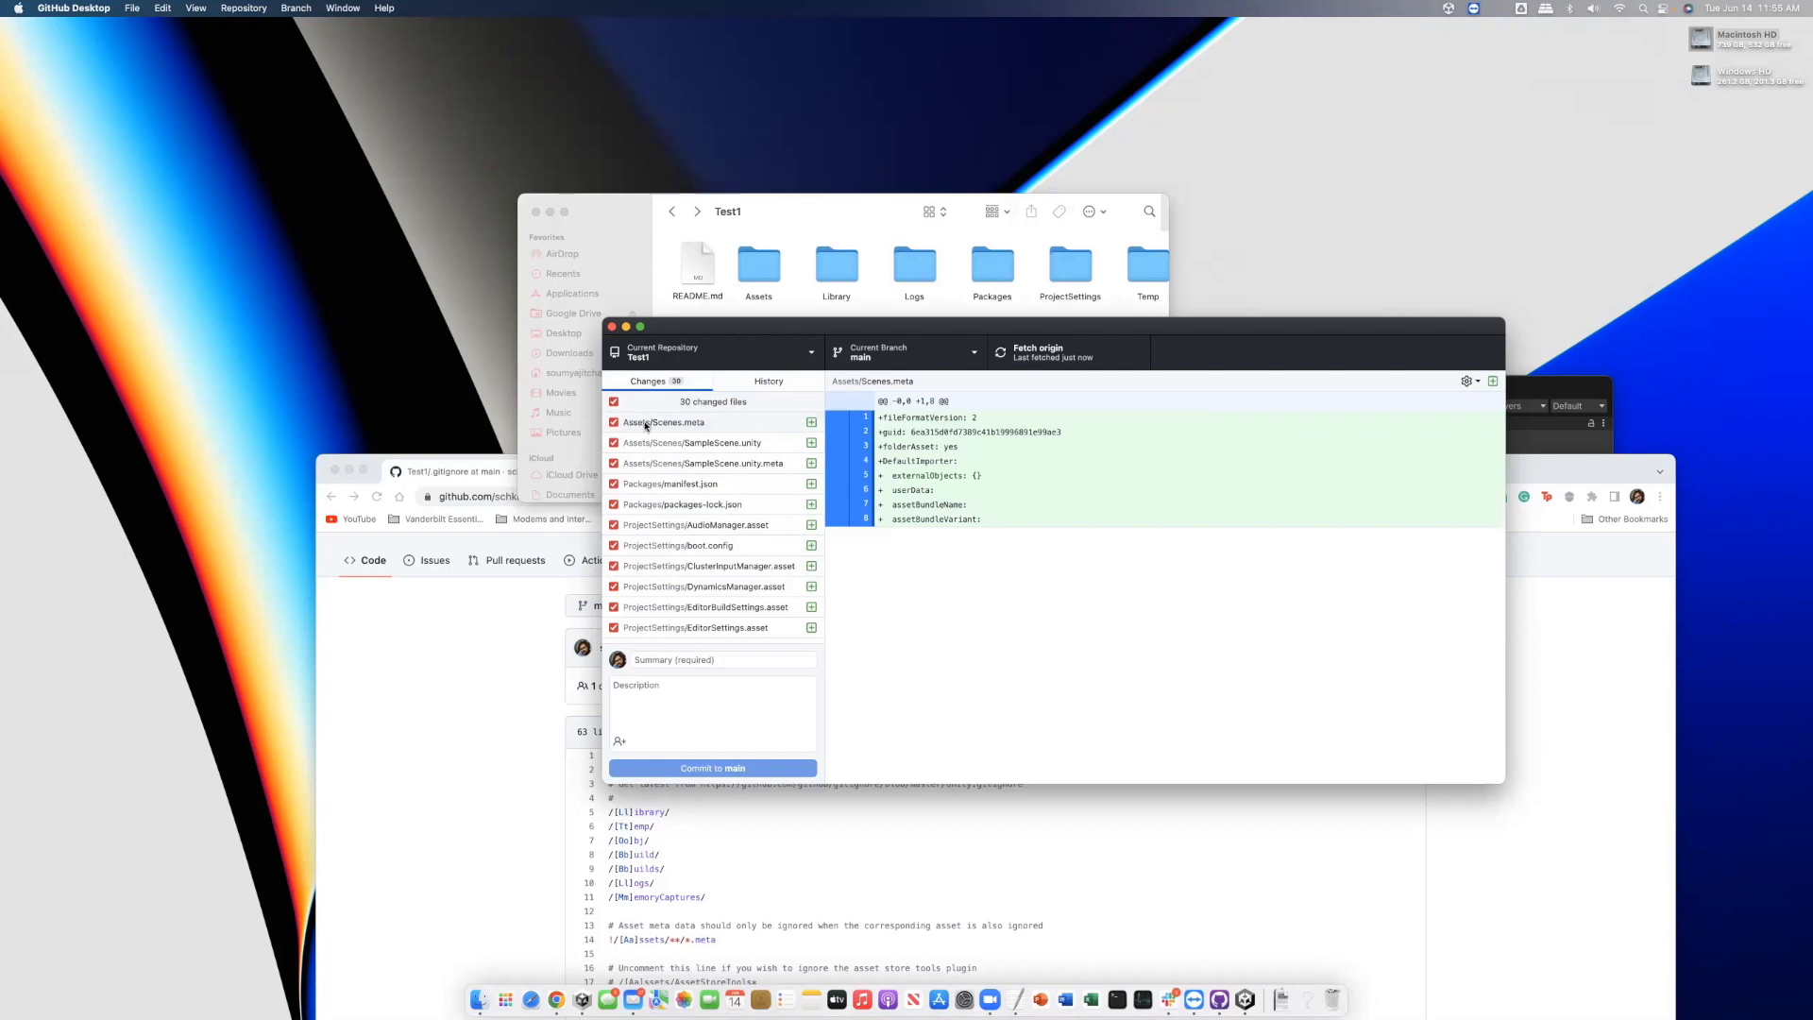
scroll(676, 562, down, 10)
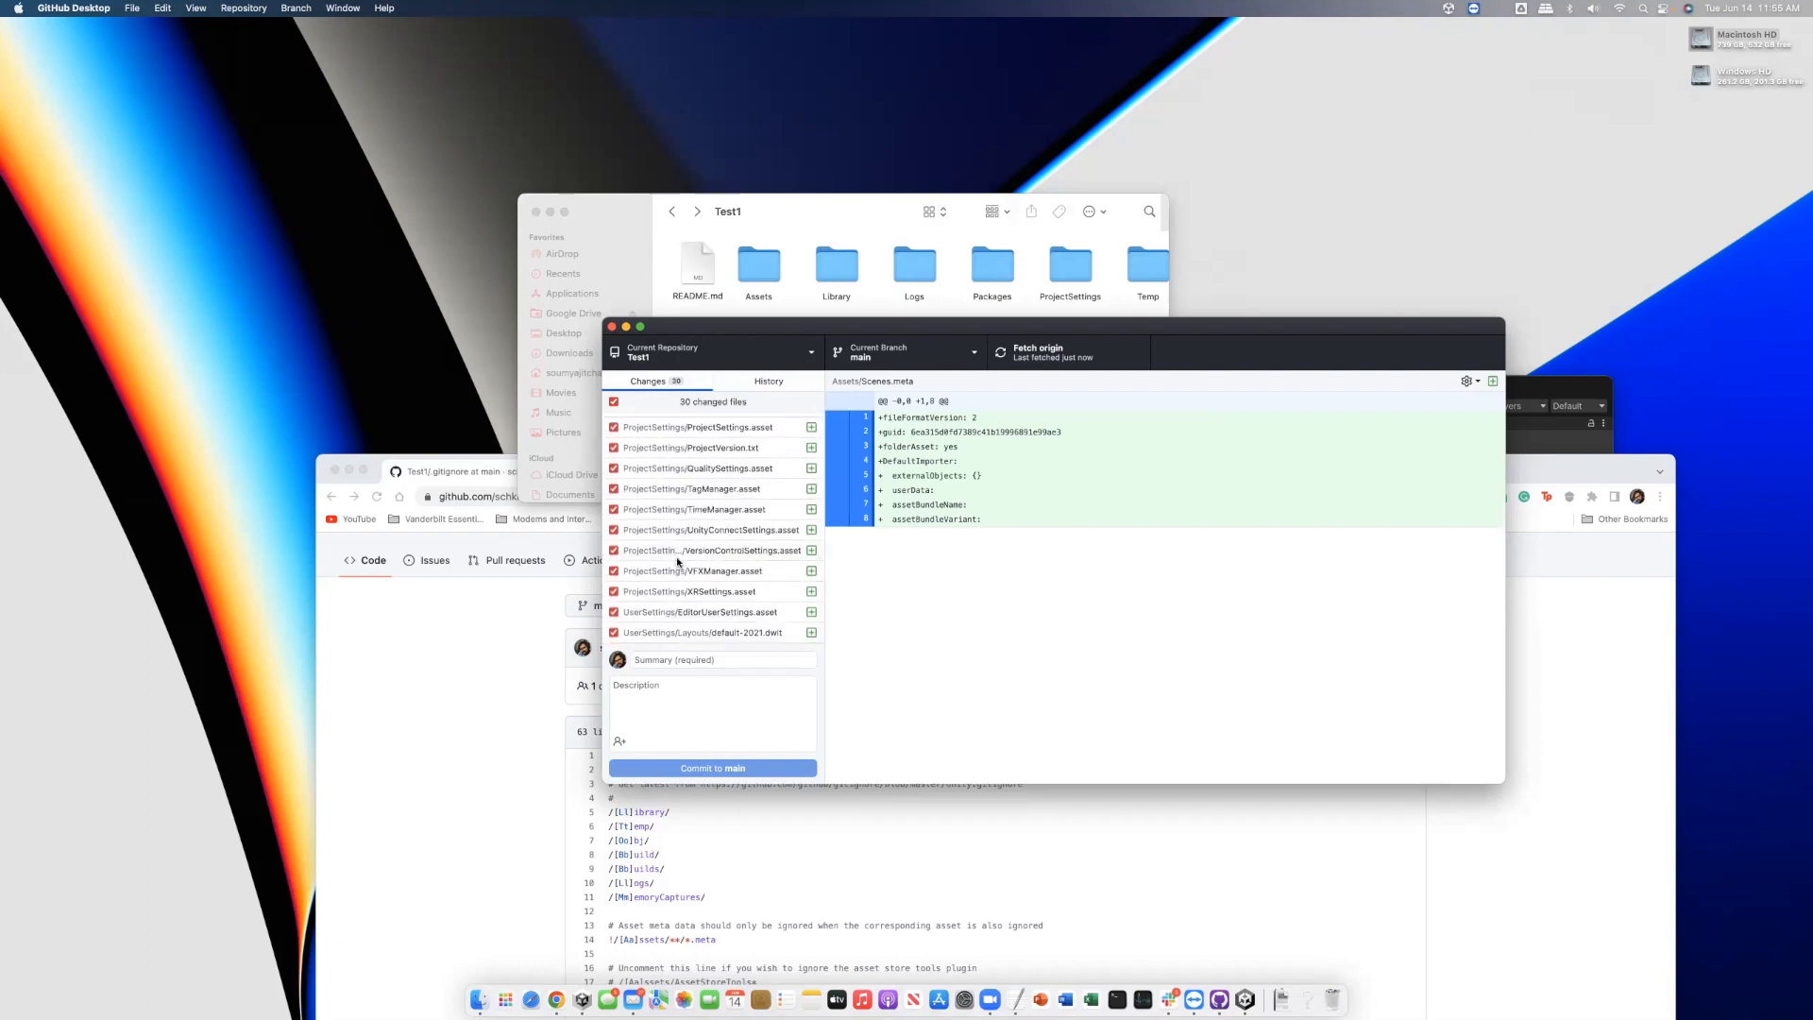
scroll(697, 489, up, 10)
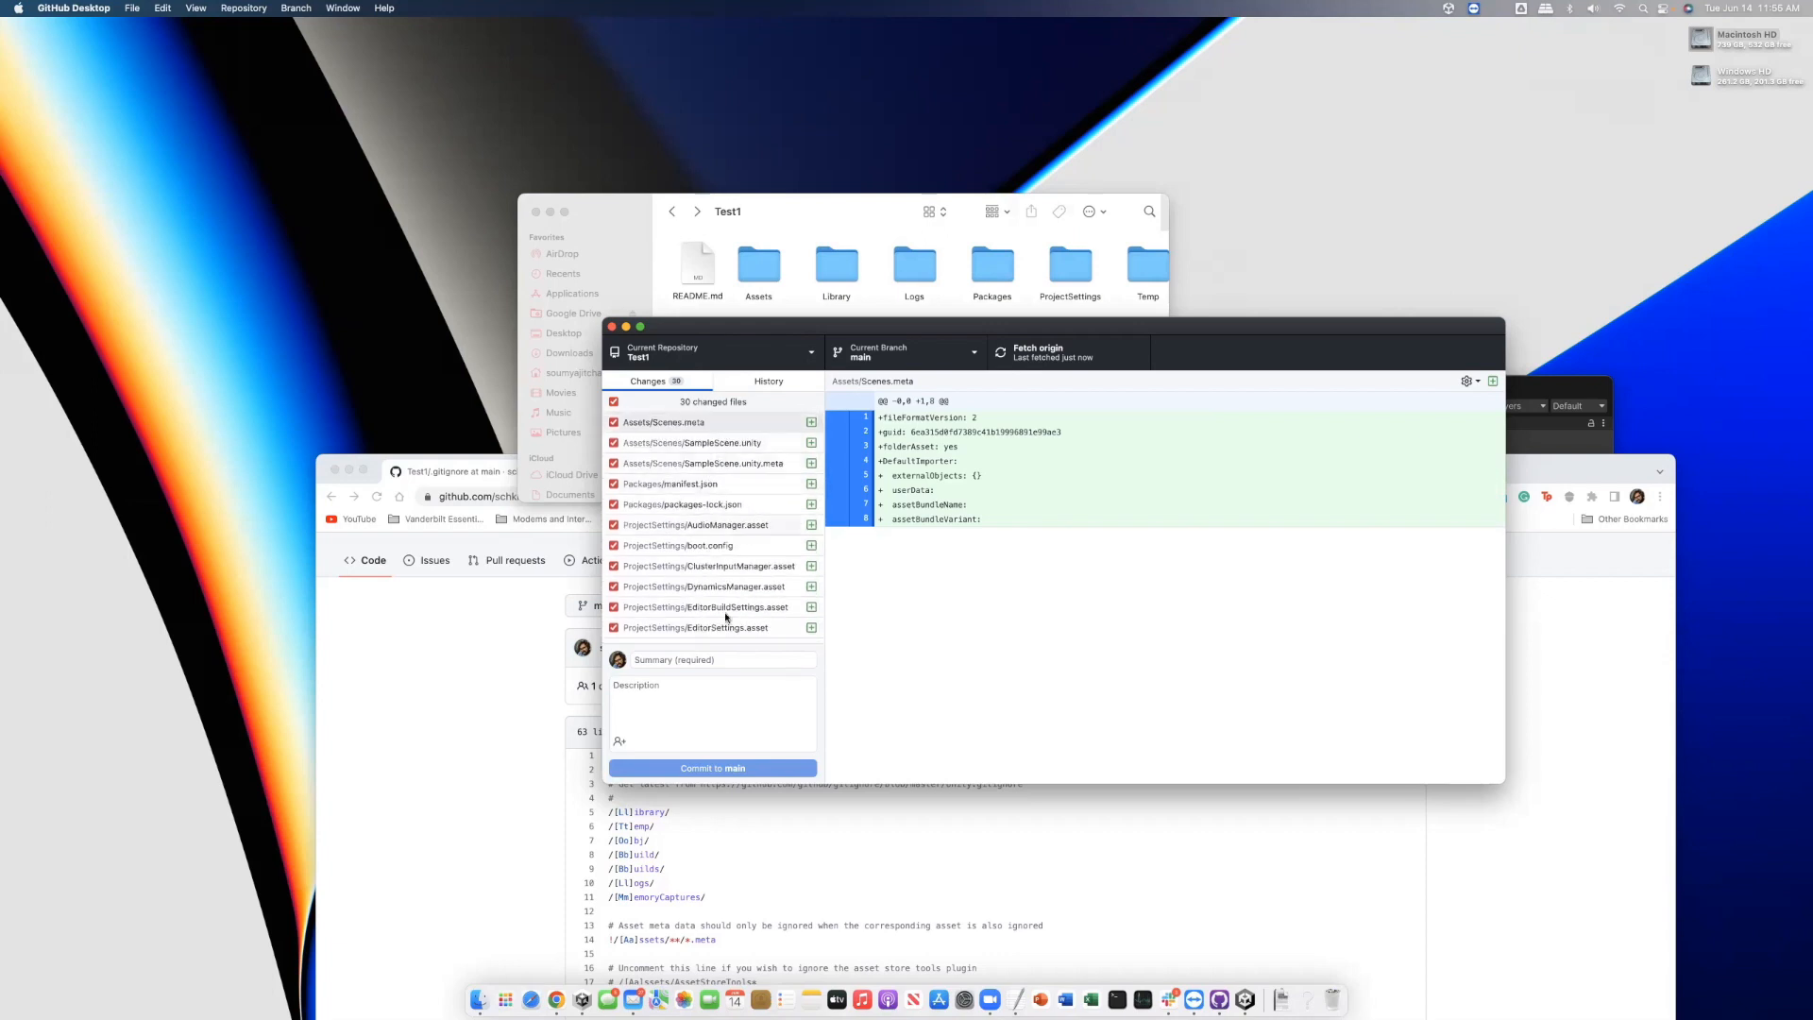
Commit the changes to main with summary 'Initial commit' and push to origin
click(697, 658)
text(Initial comm)
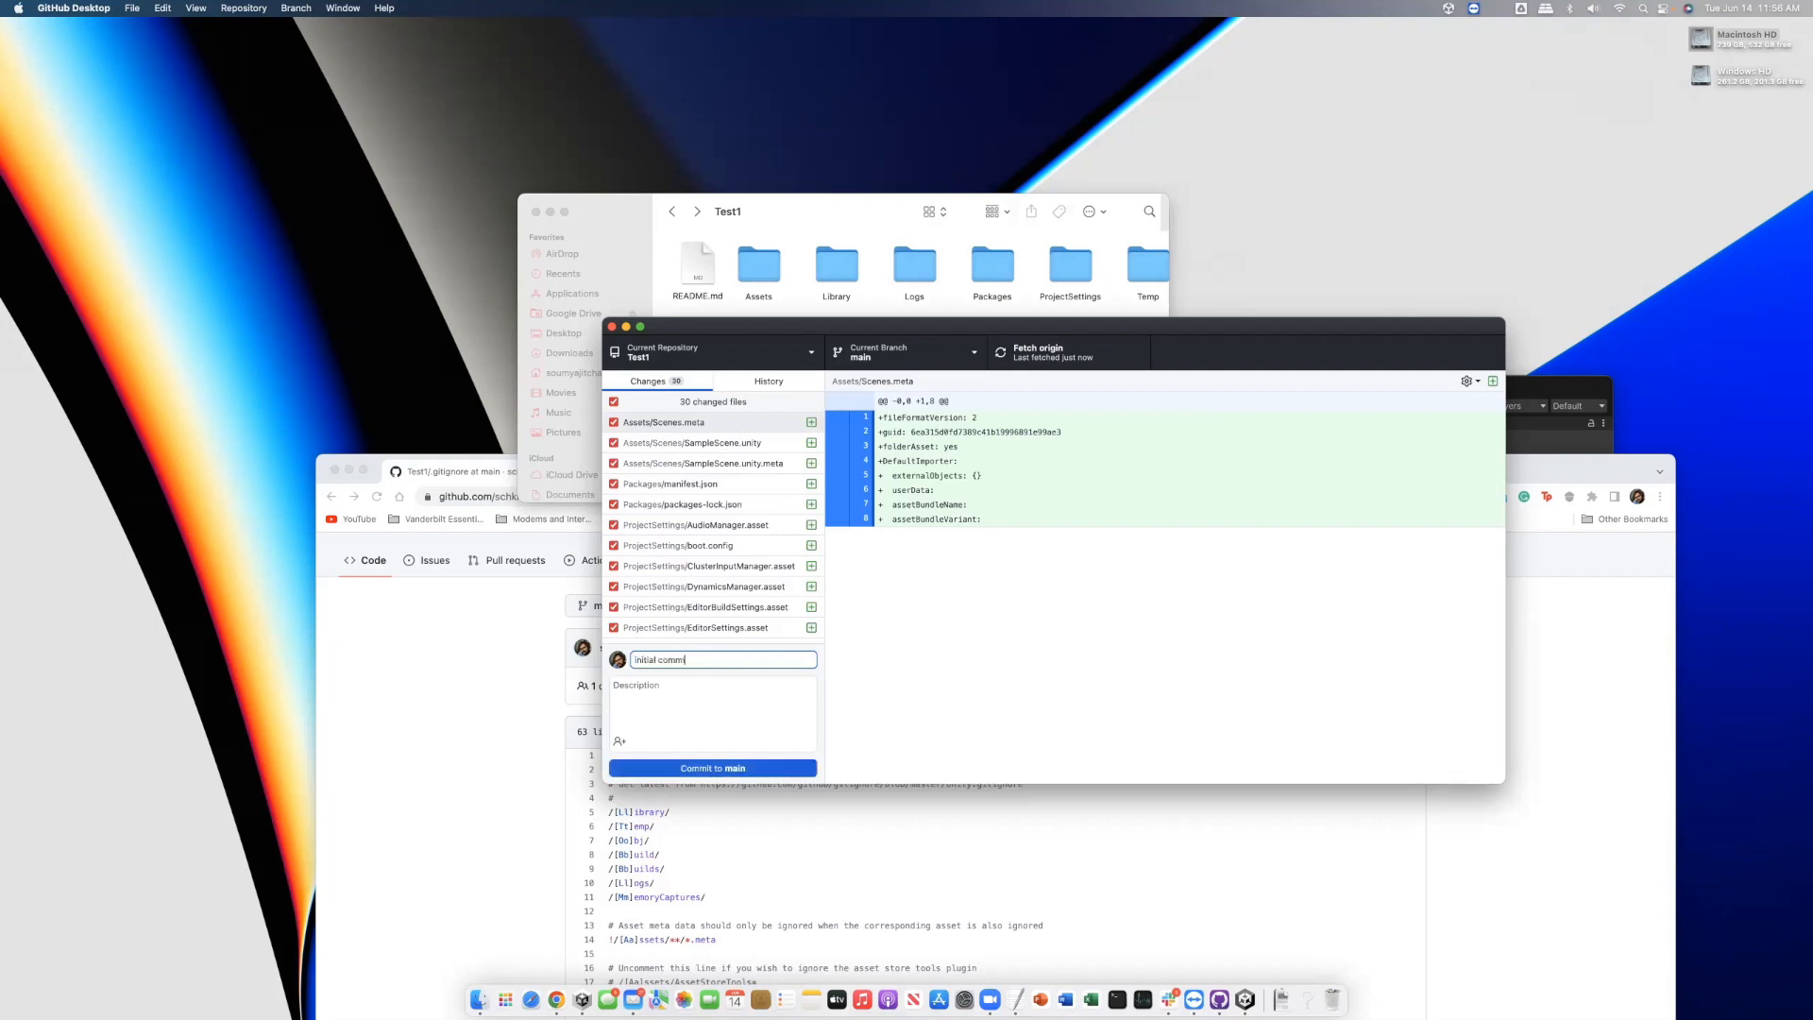
text(it)
click(715, 767)
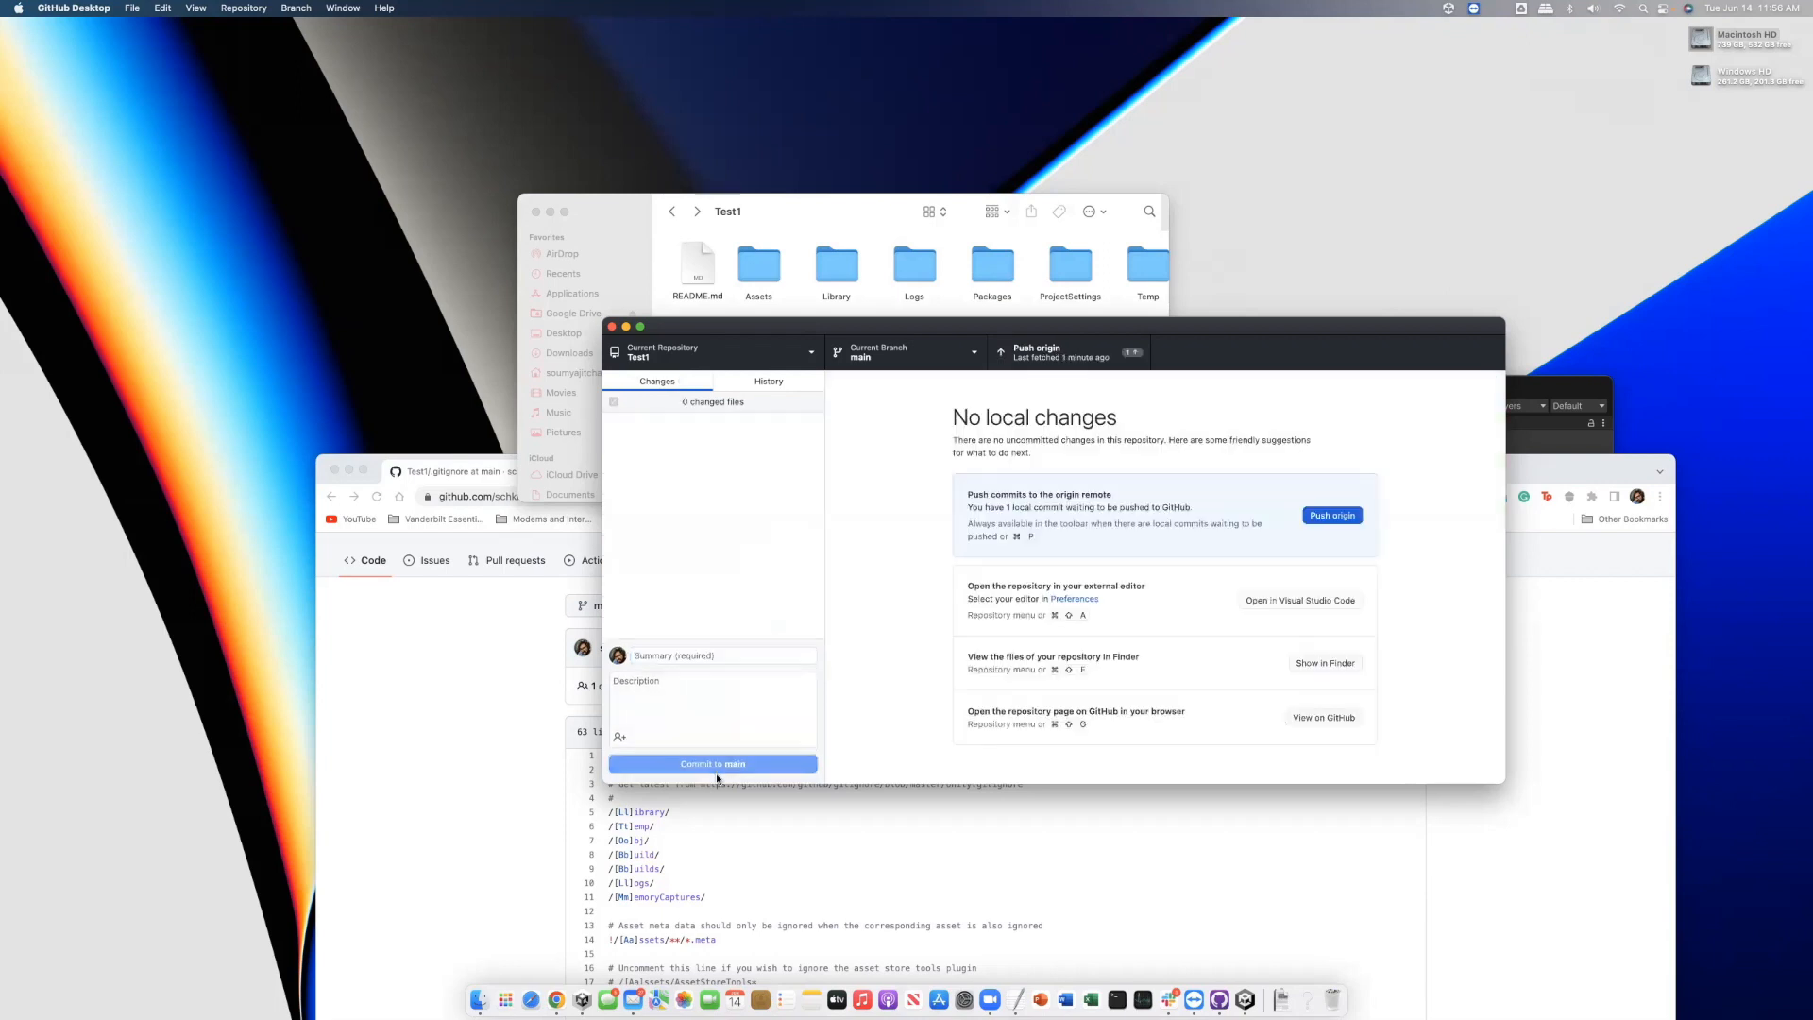
click(1074, 361)
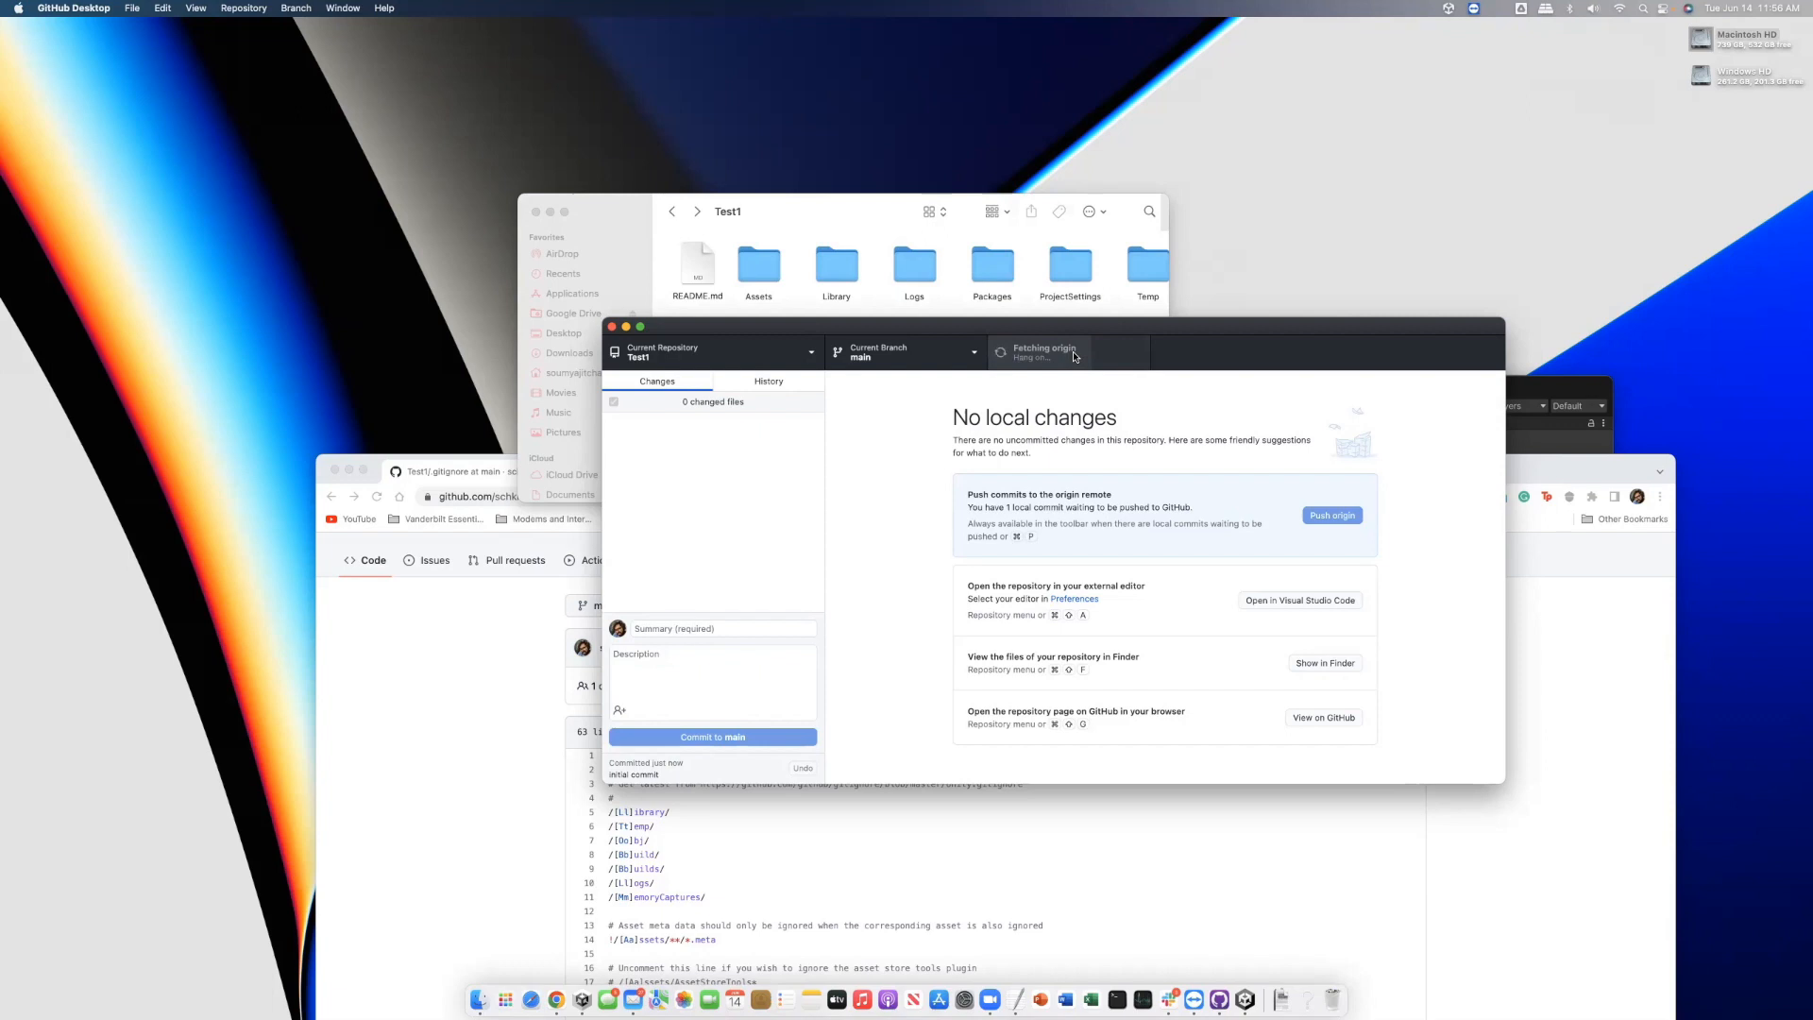
Open the pushed Test1 repository on GitHub and browse into its Assets folder
click(464, 649)
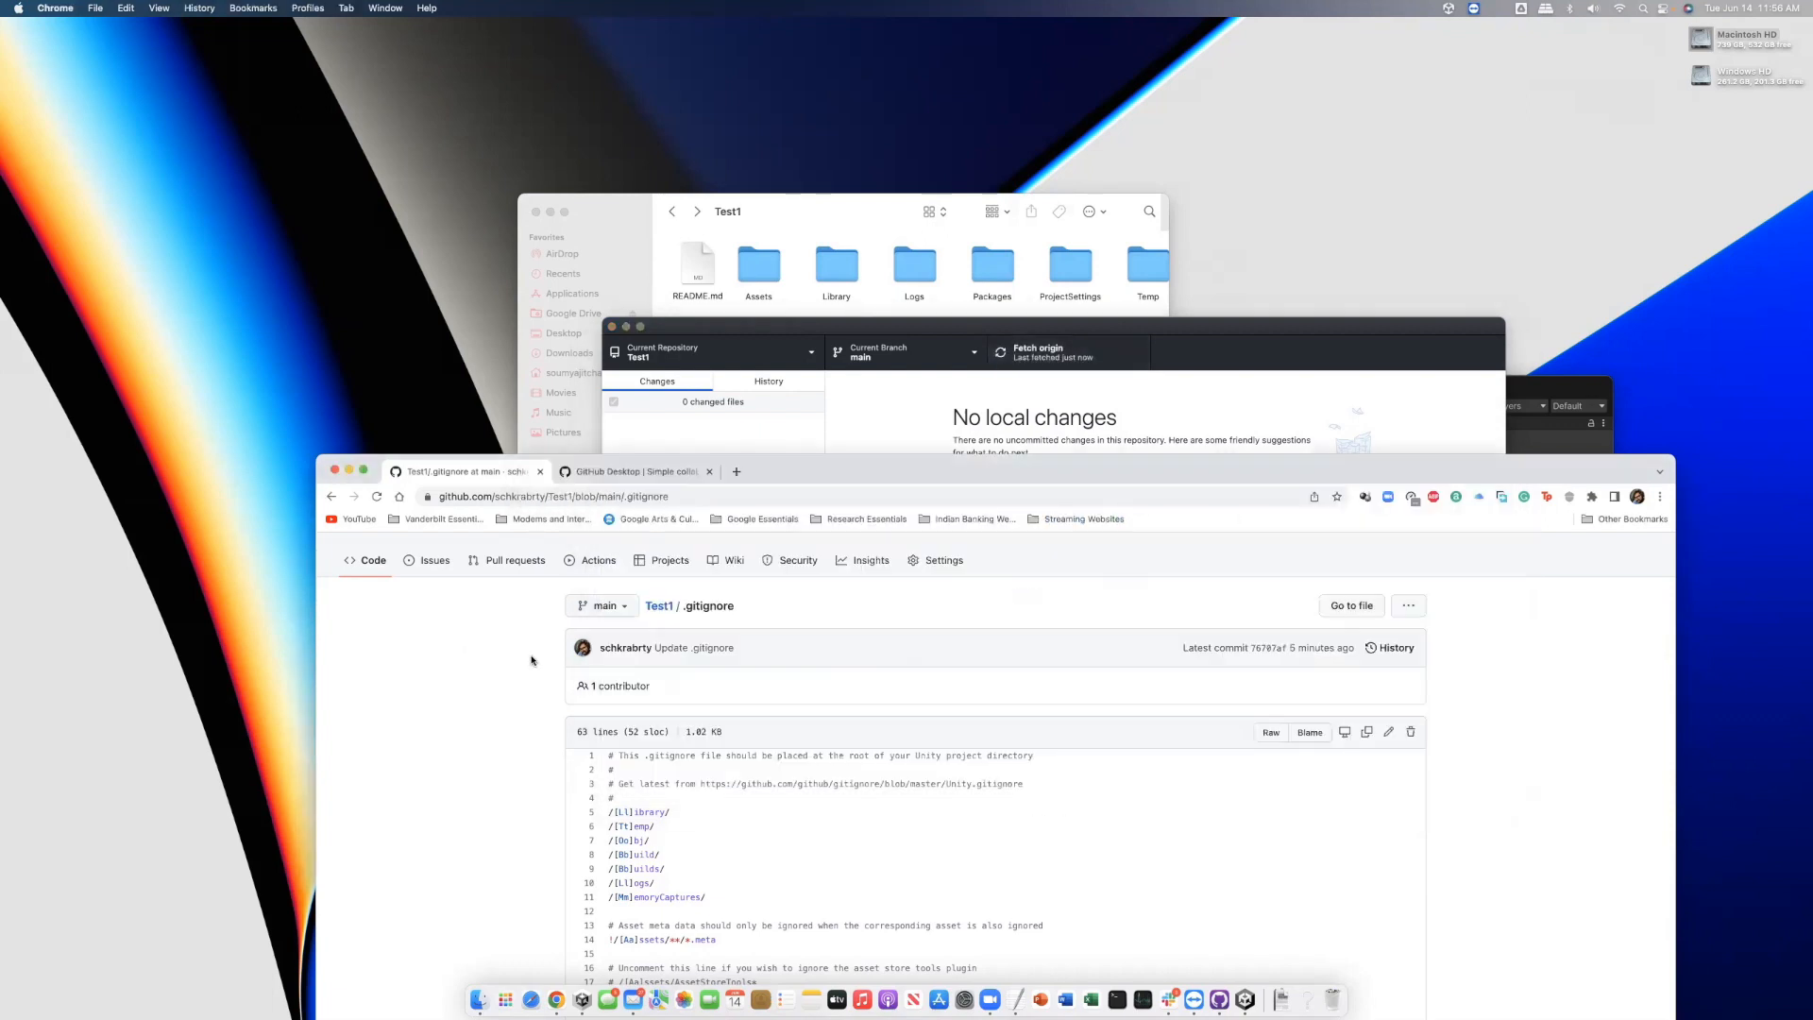
click(659, 606)
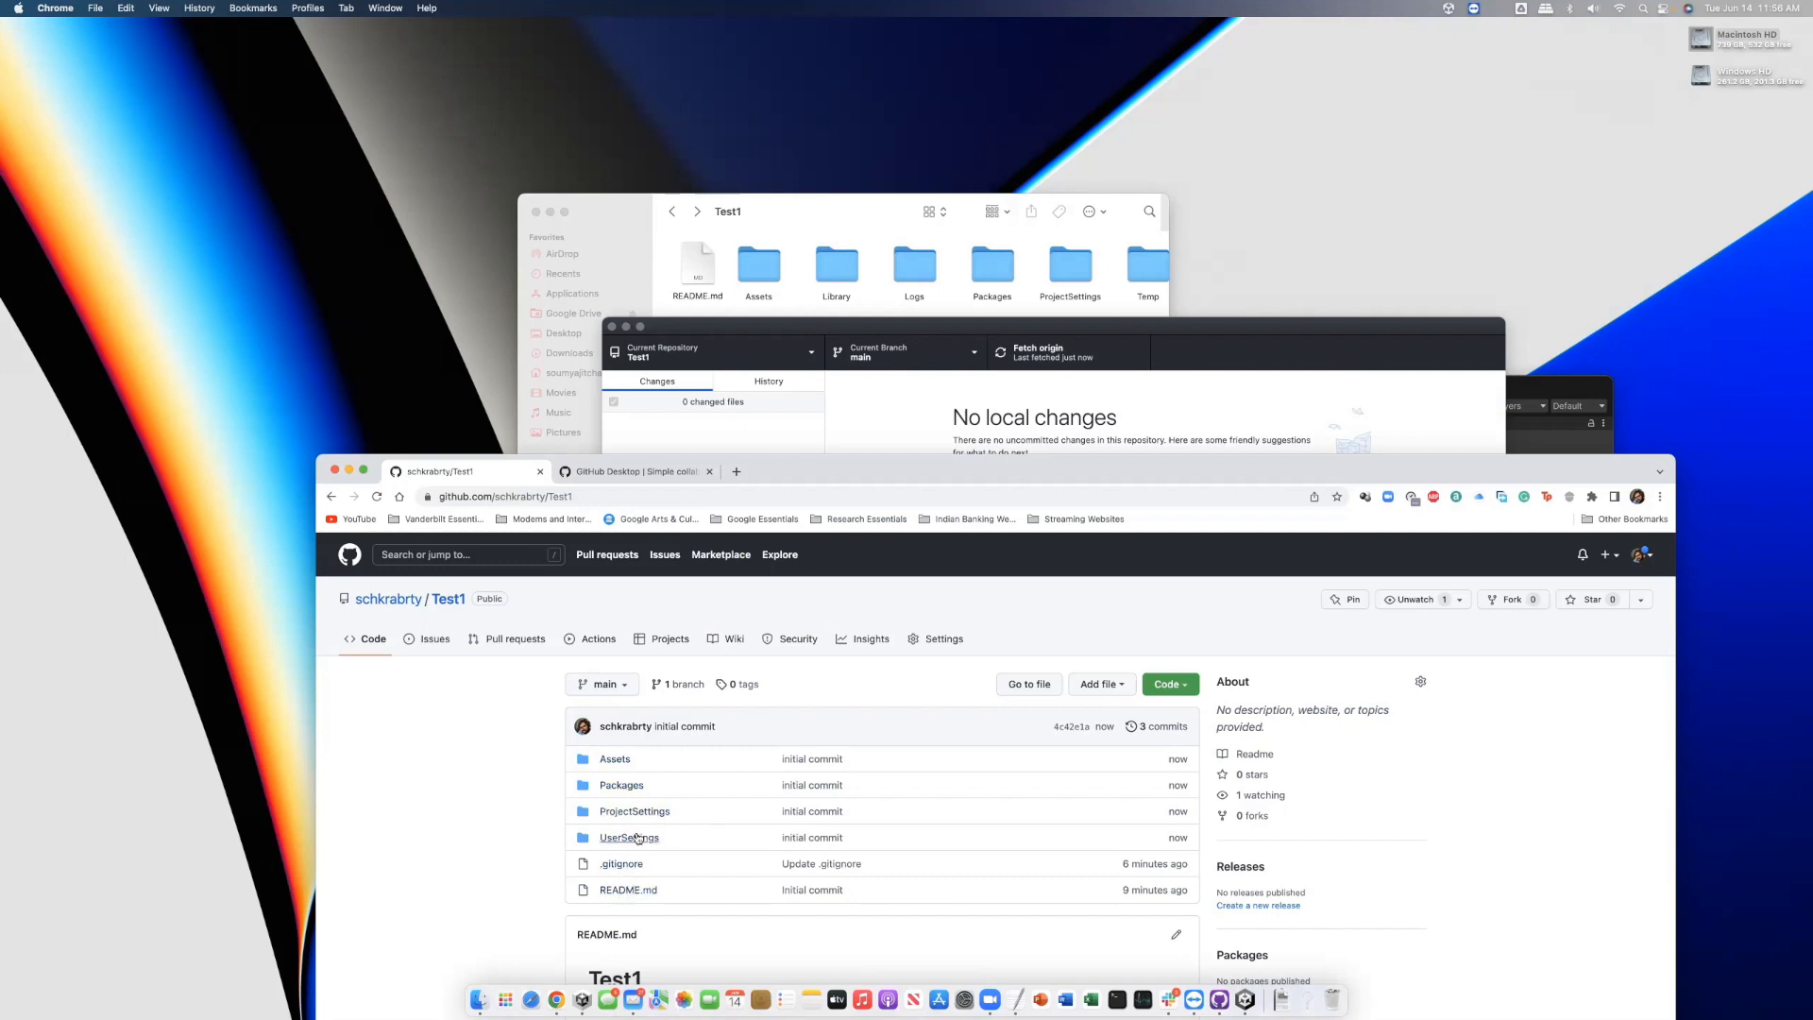
click(617, 760)
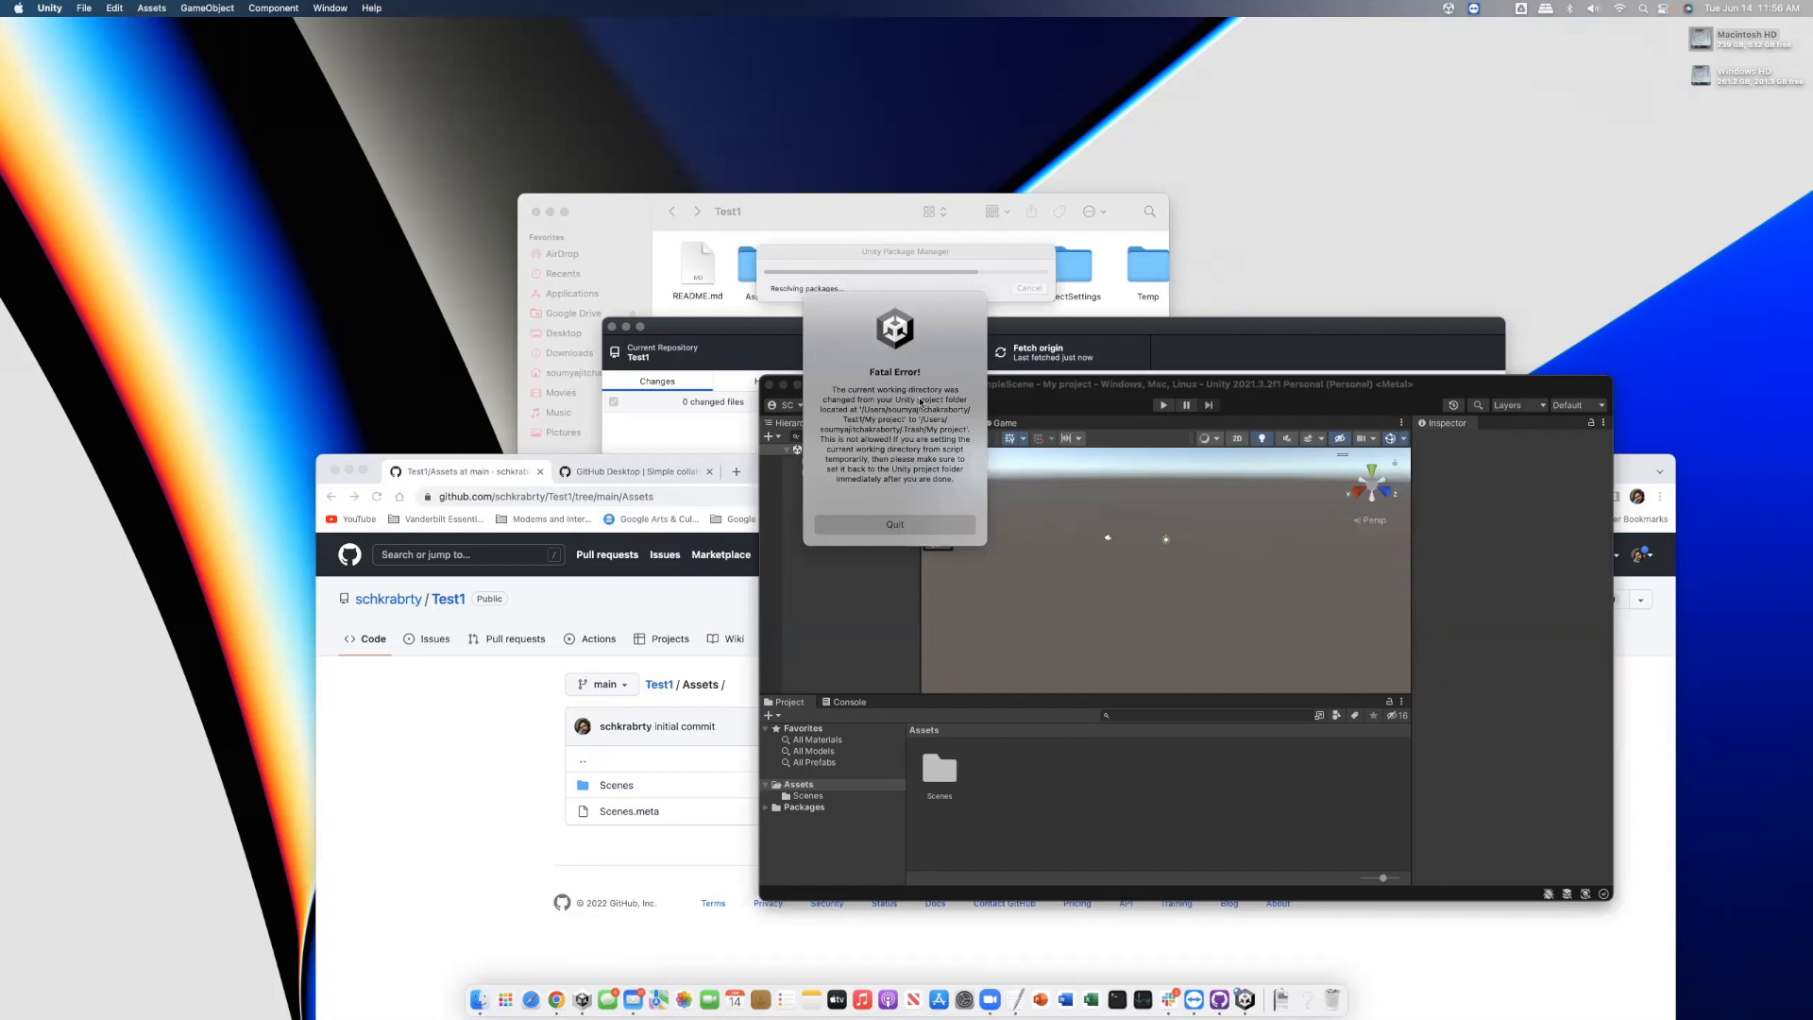
Quit Unity after the fatal error and remove the stale My project entry from Unity Hub
click(925, 527)
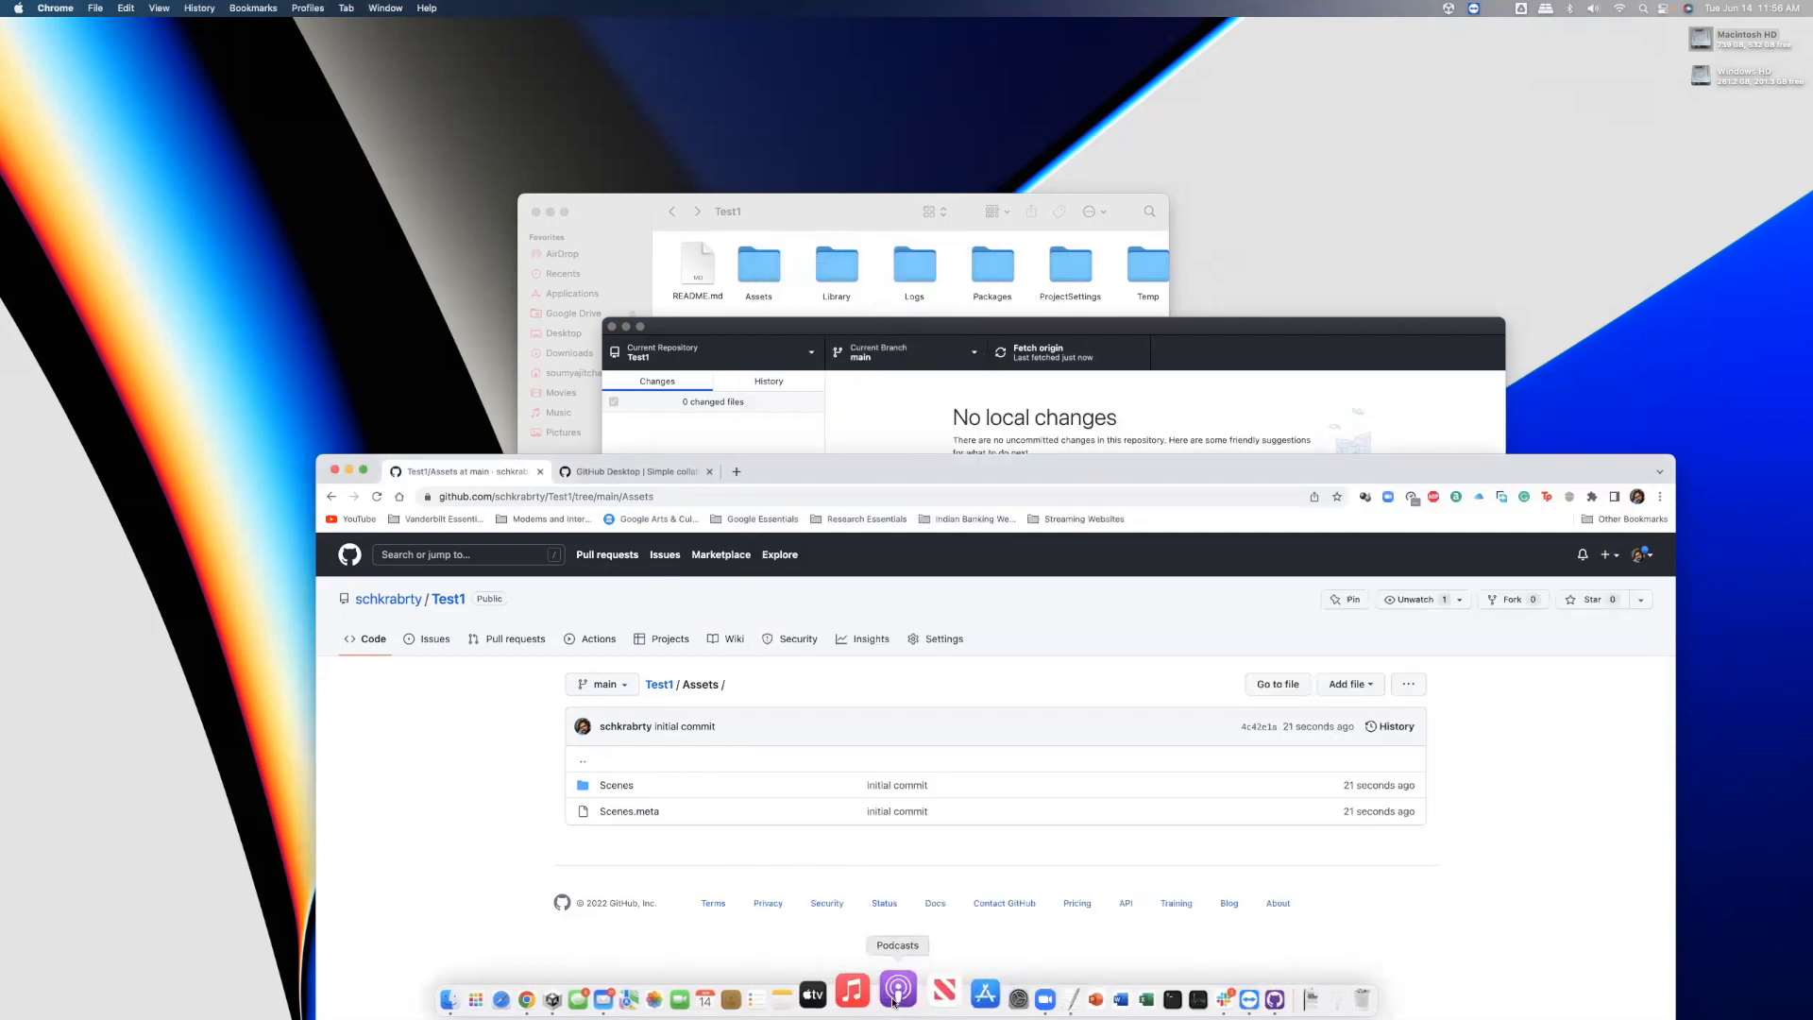
click(585, 999)
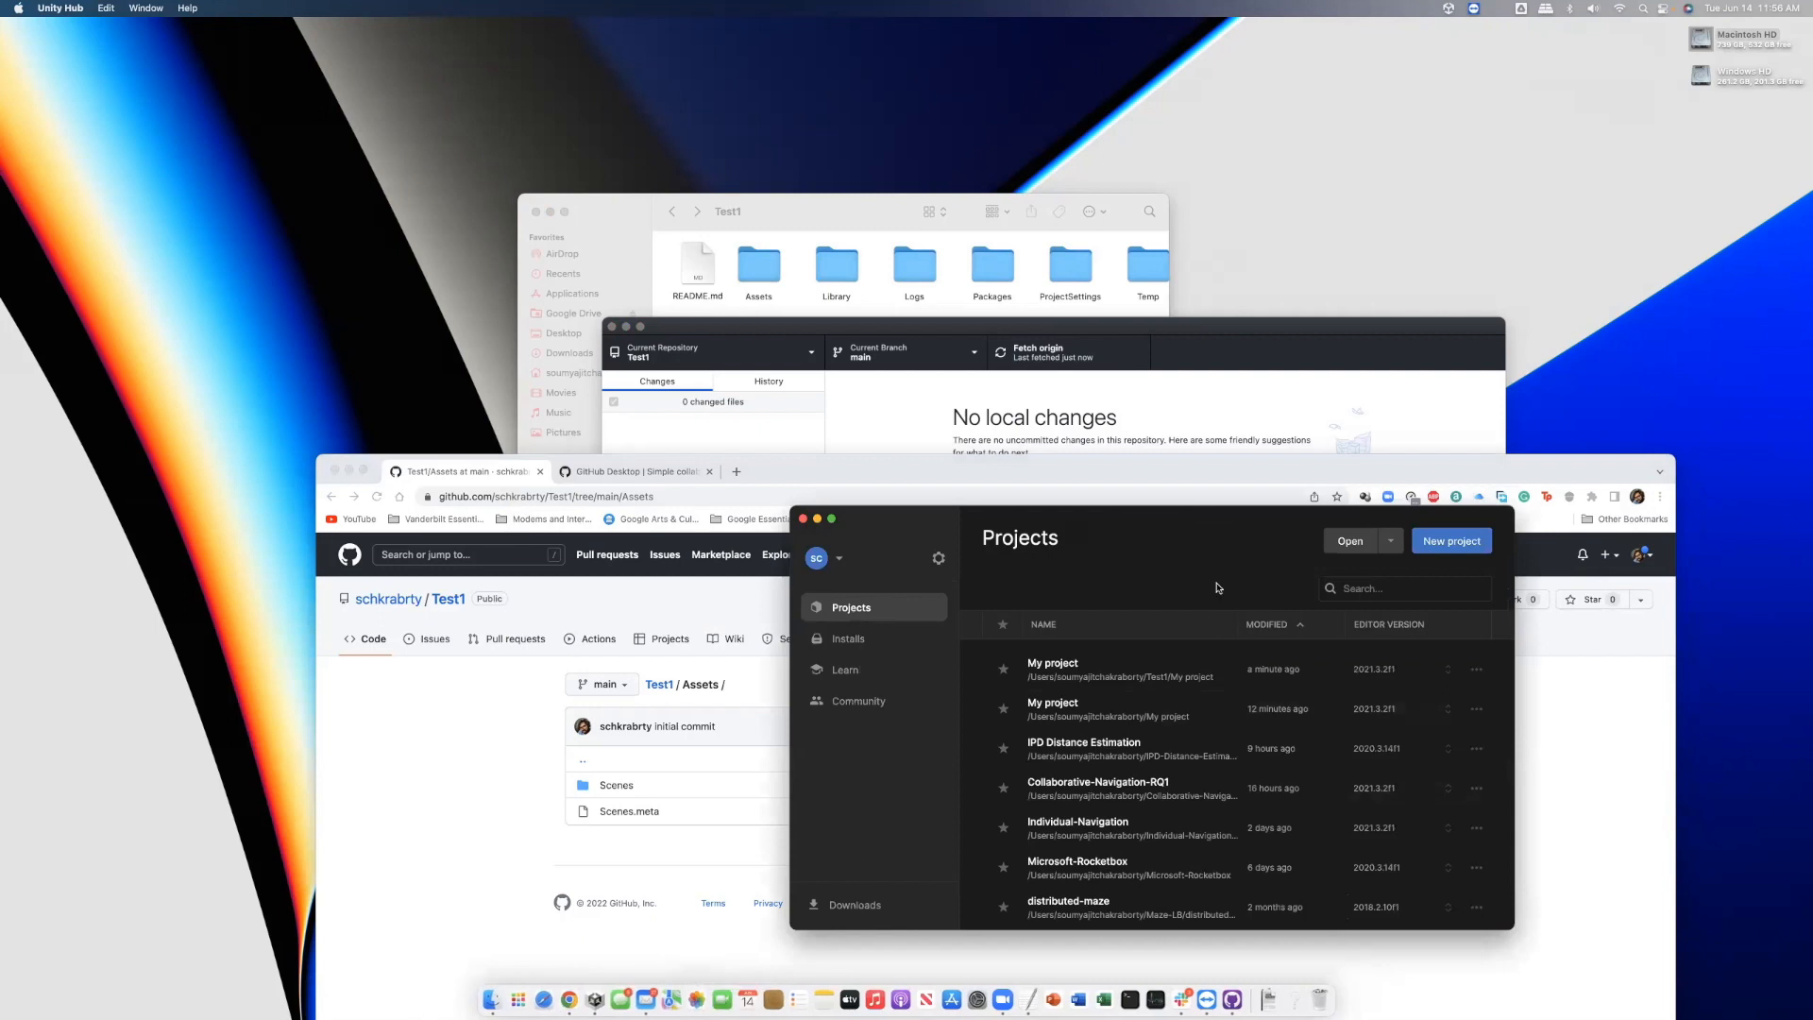
drag(1180, 511, 1119, 431)
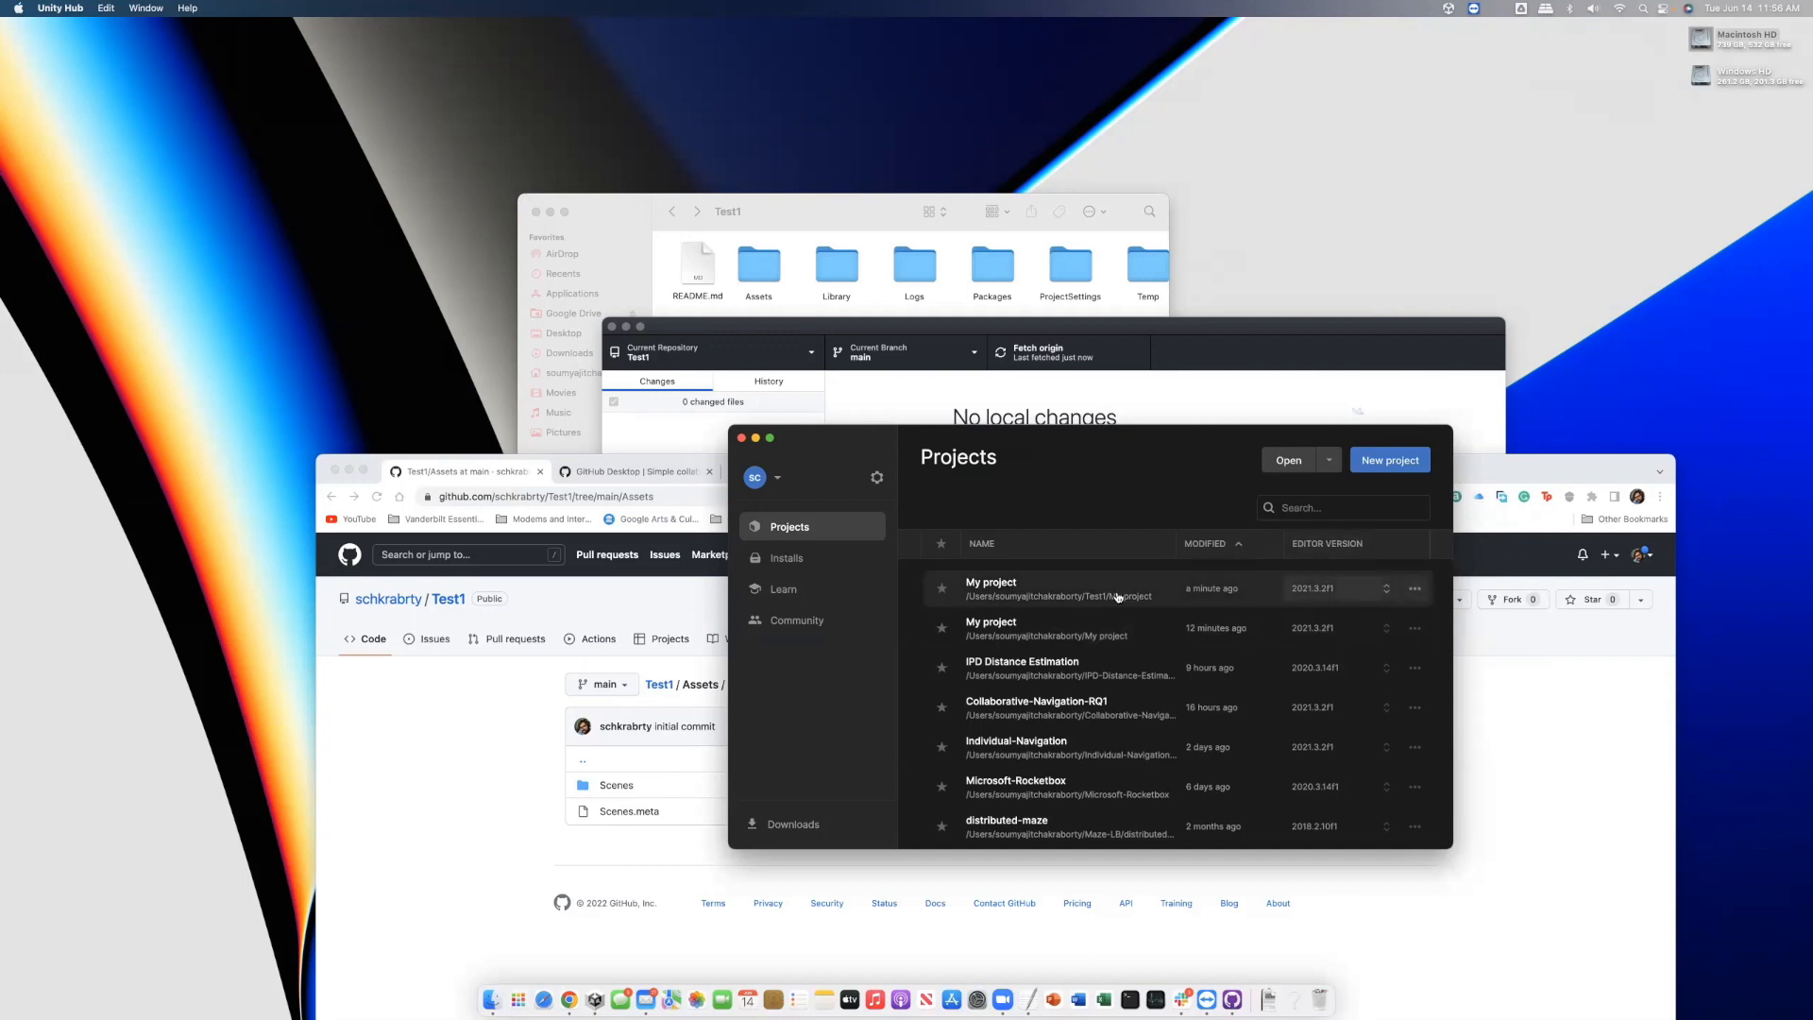
click(1417, 595)
click(1318, 661)
click(1175, 692)
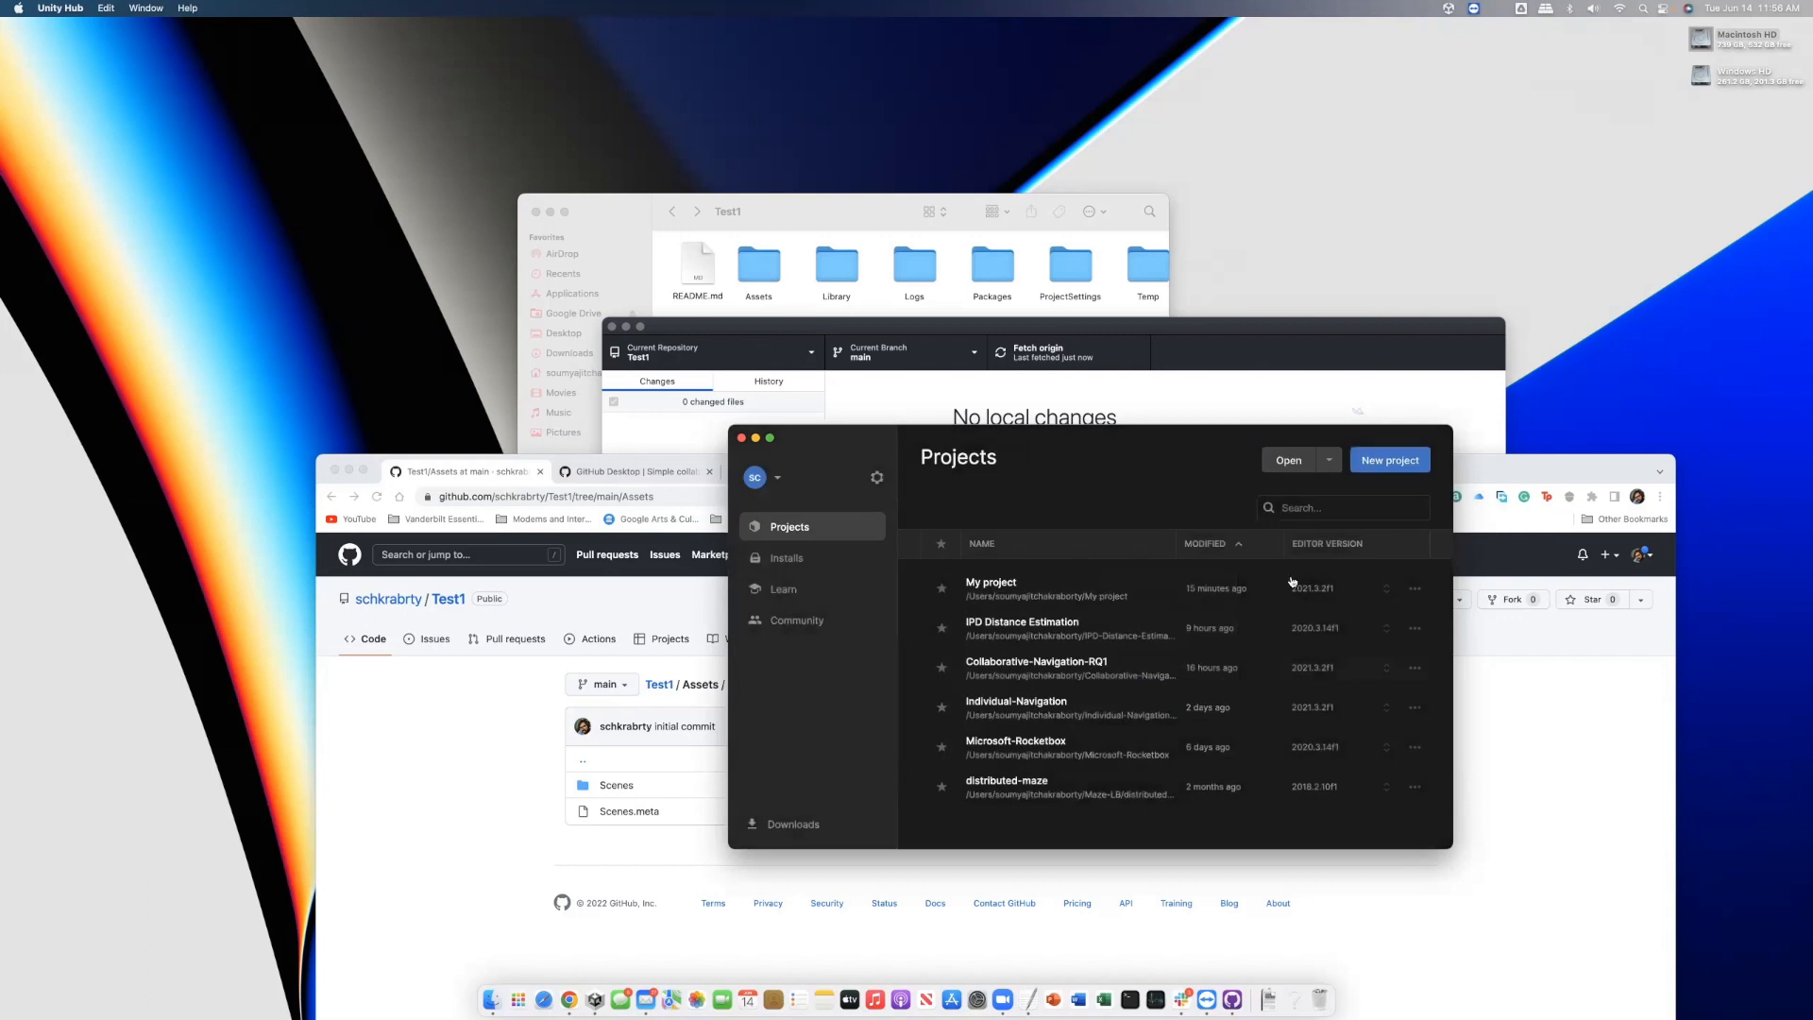
Add the Test1 folder in Unity Hub and open it as the Unity project
click(1287, 462)
scroll(1043, 690, down, 5)
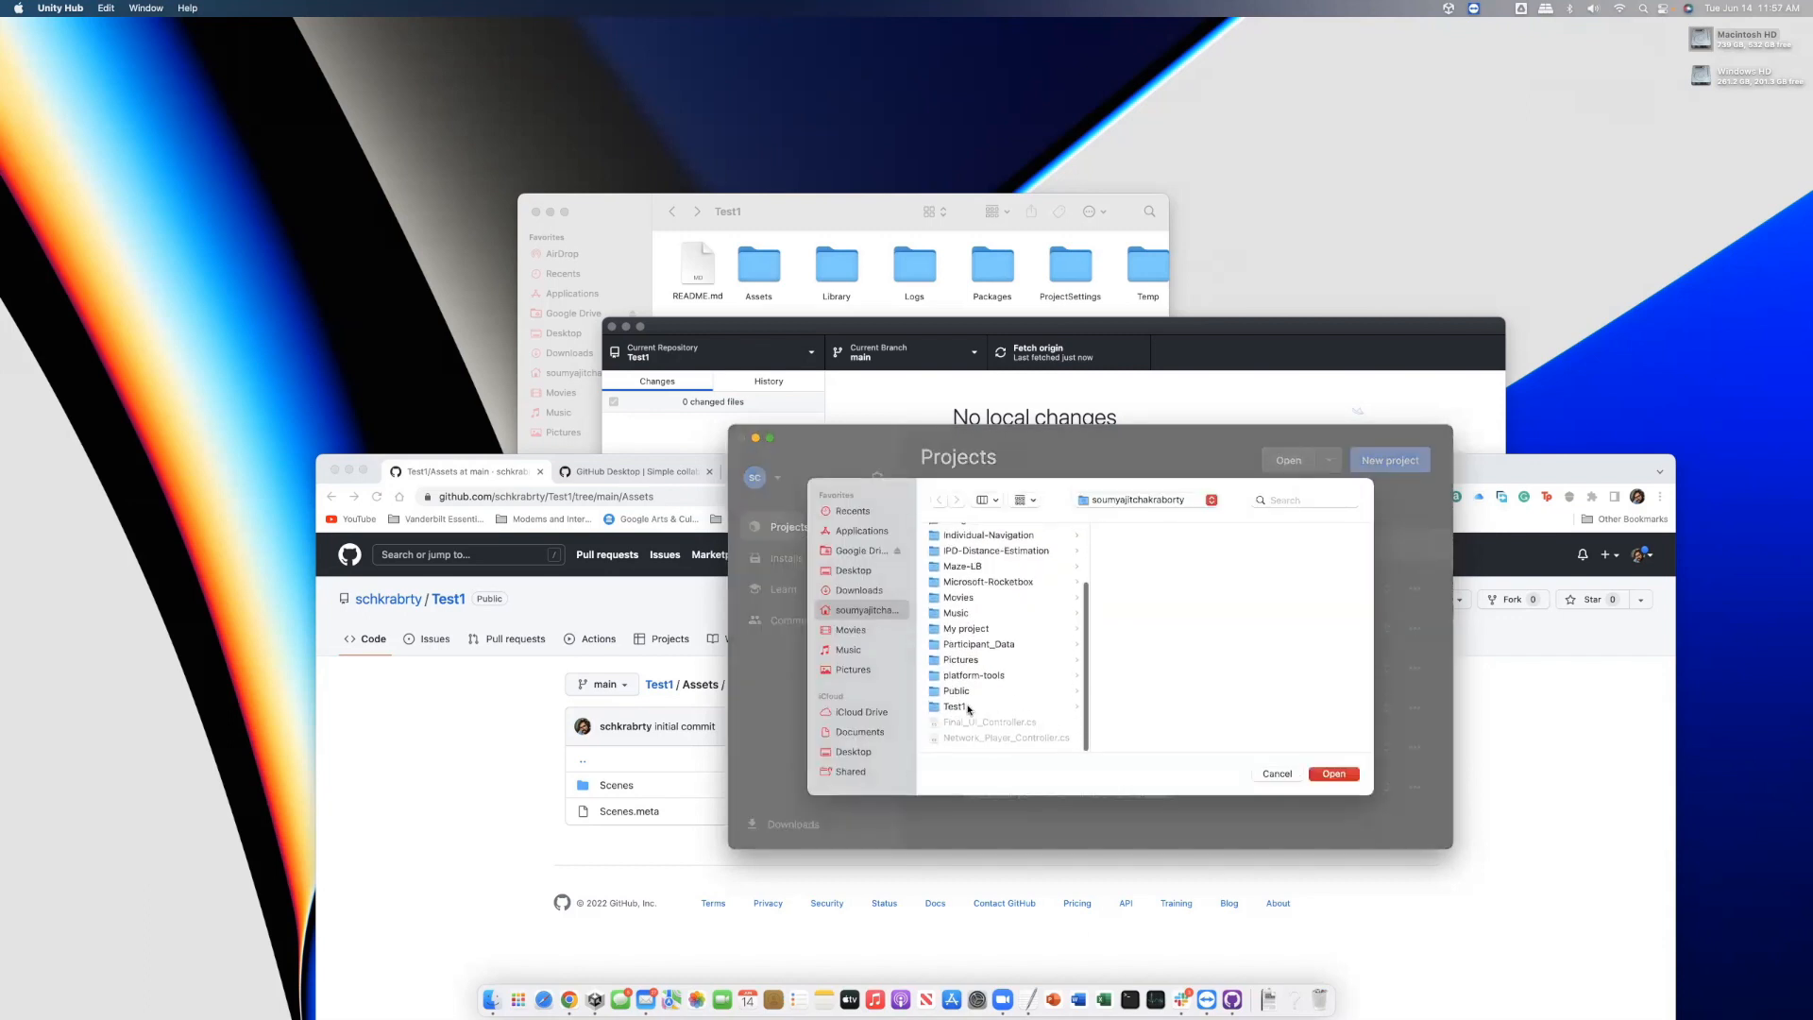
click(971, 706)
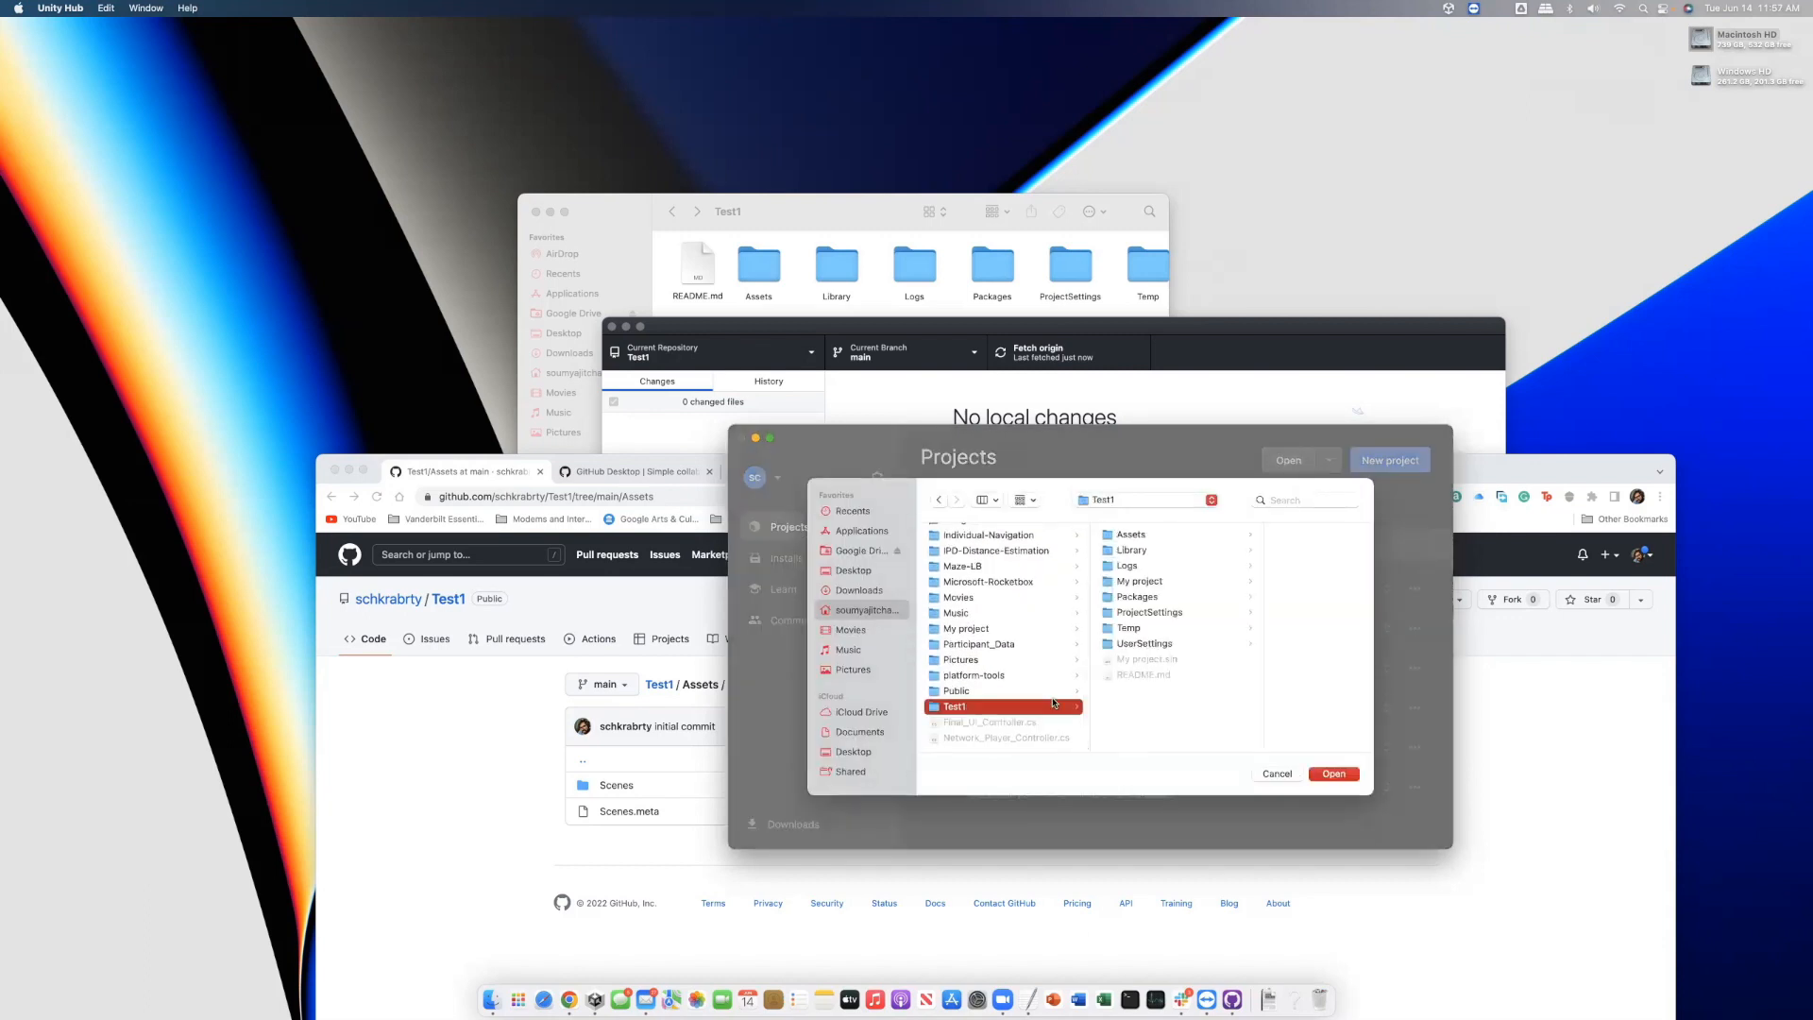
click(1338, 774)
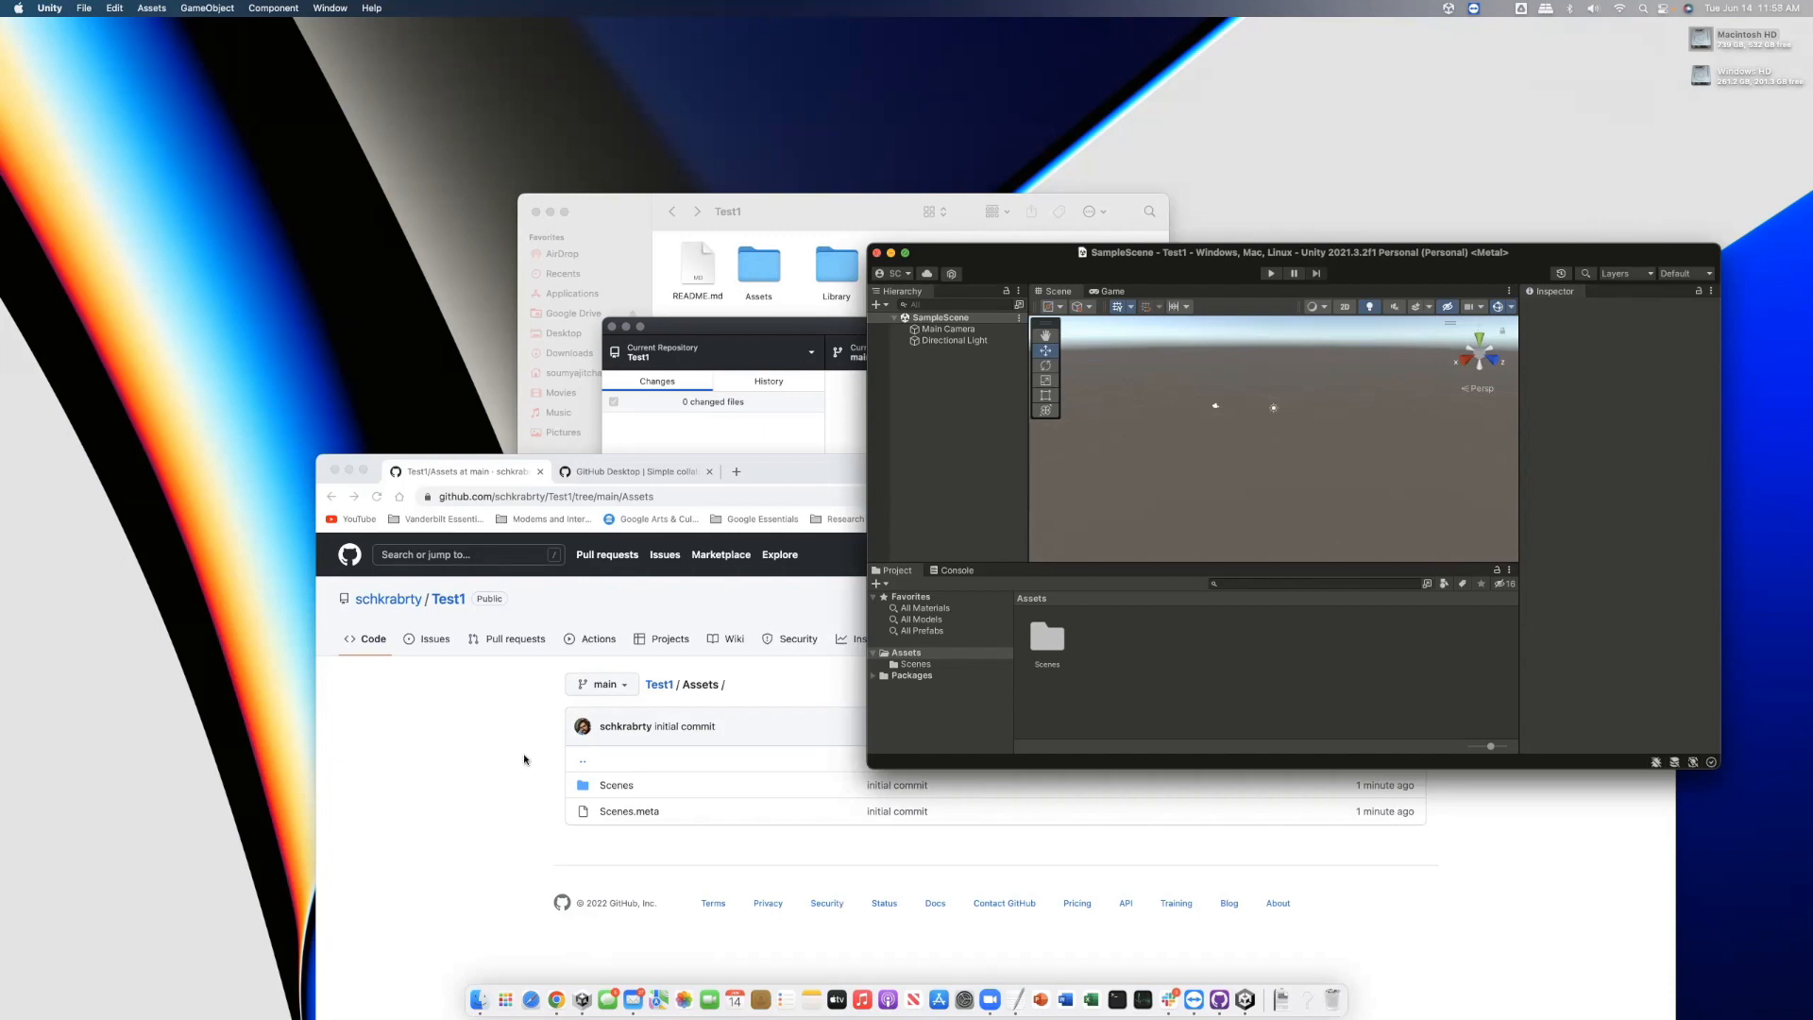
Go from the Test1 repository to the owner's profile and show the Repositories list
click(578, 744)
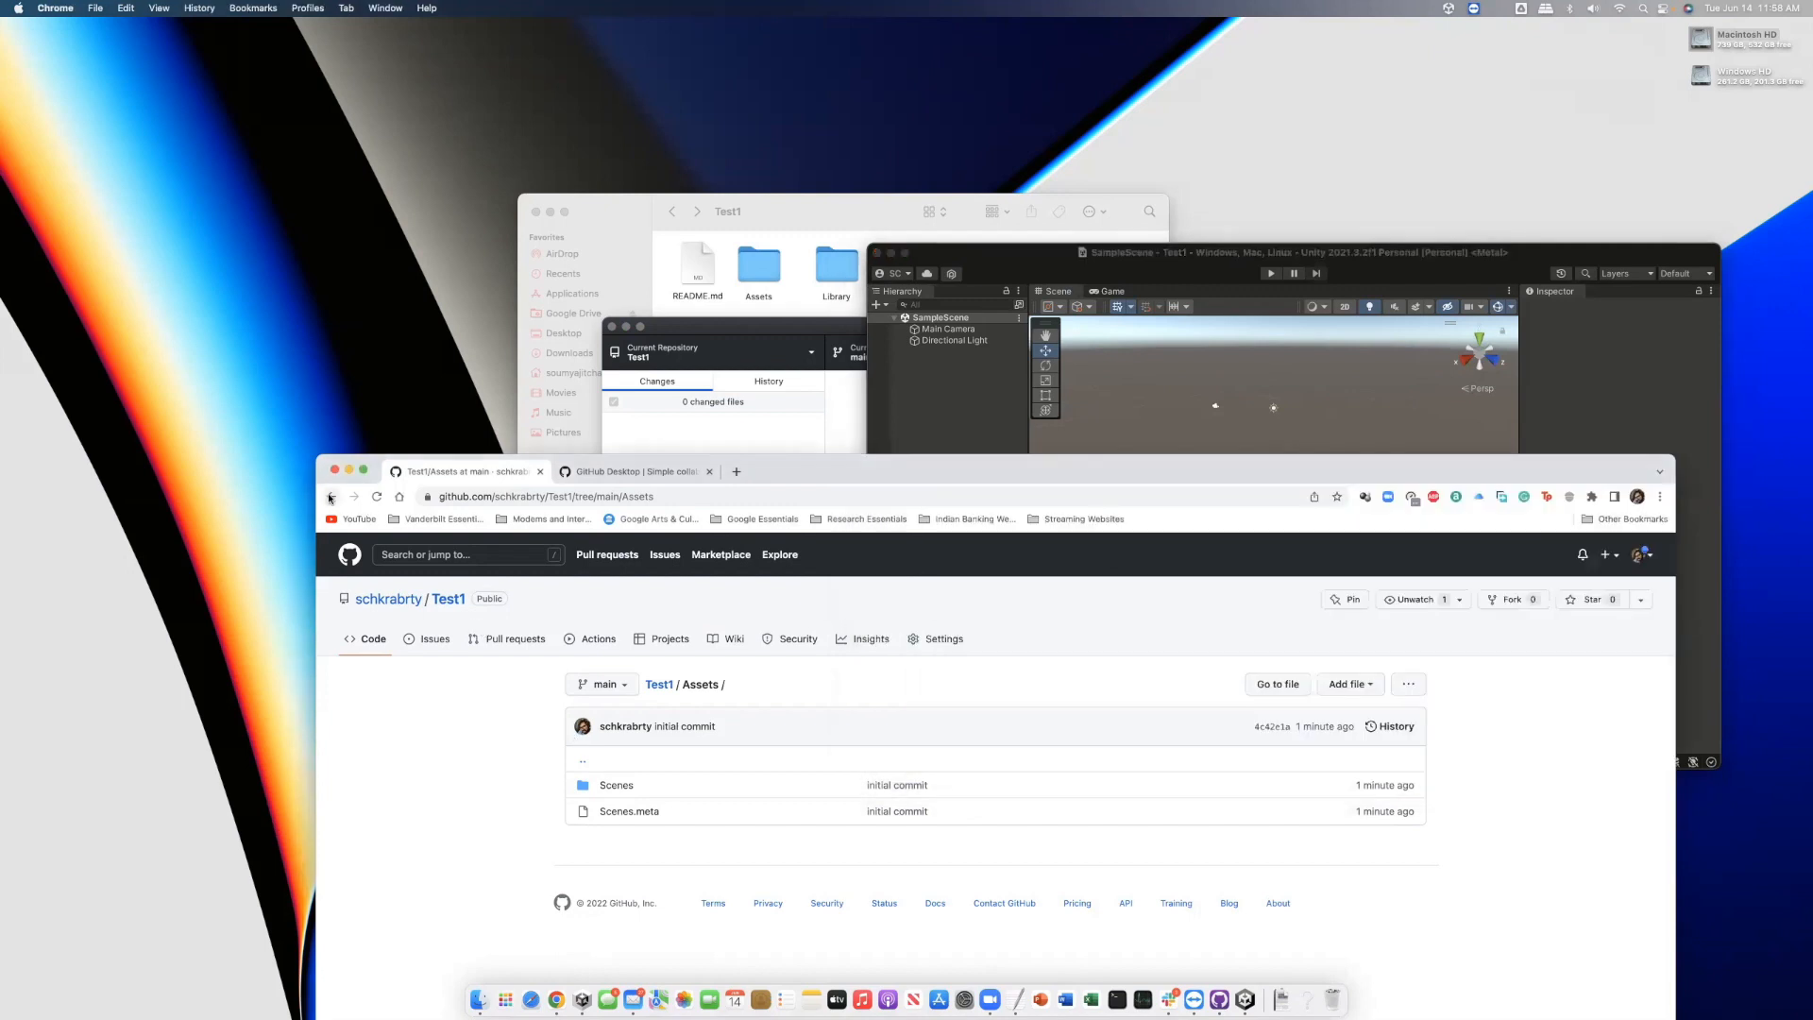
click(330, 496)
click(367, 597)
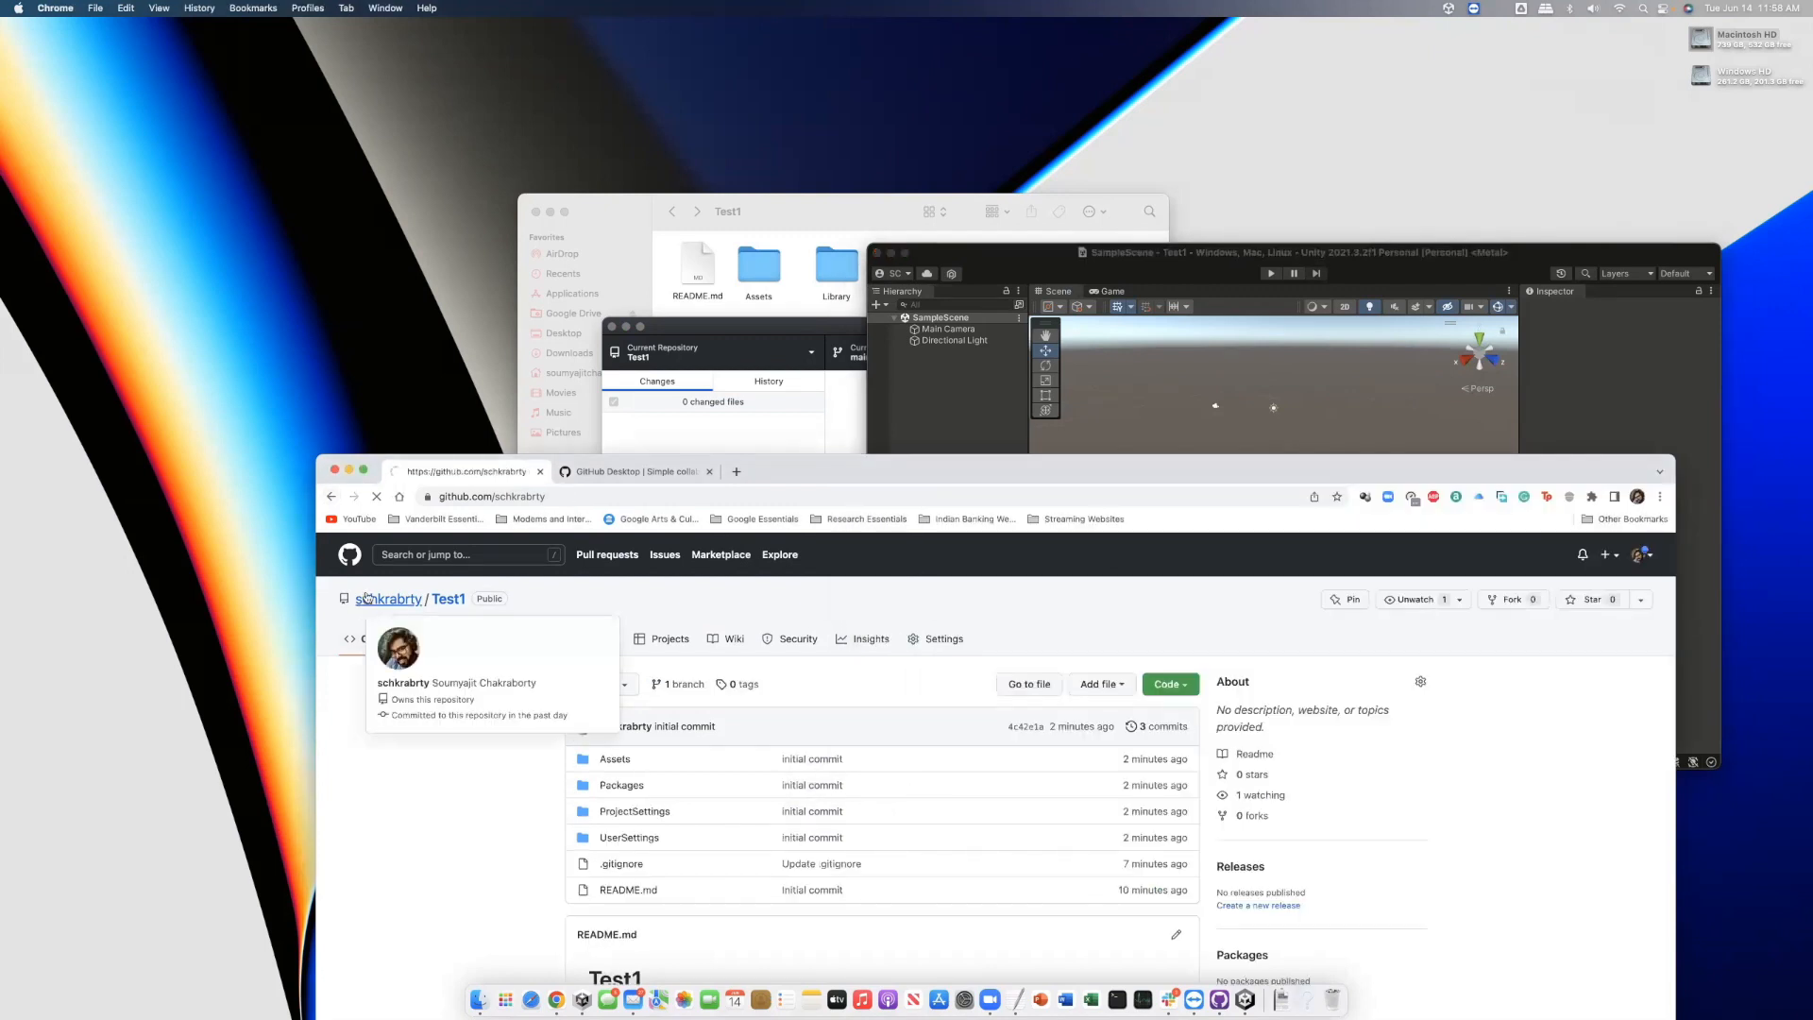
click(914, 611)
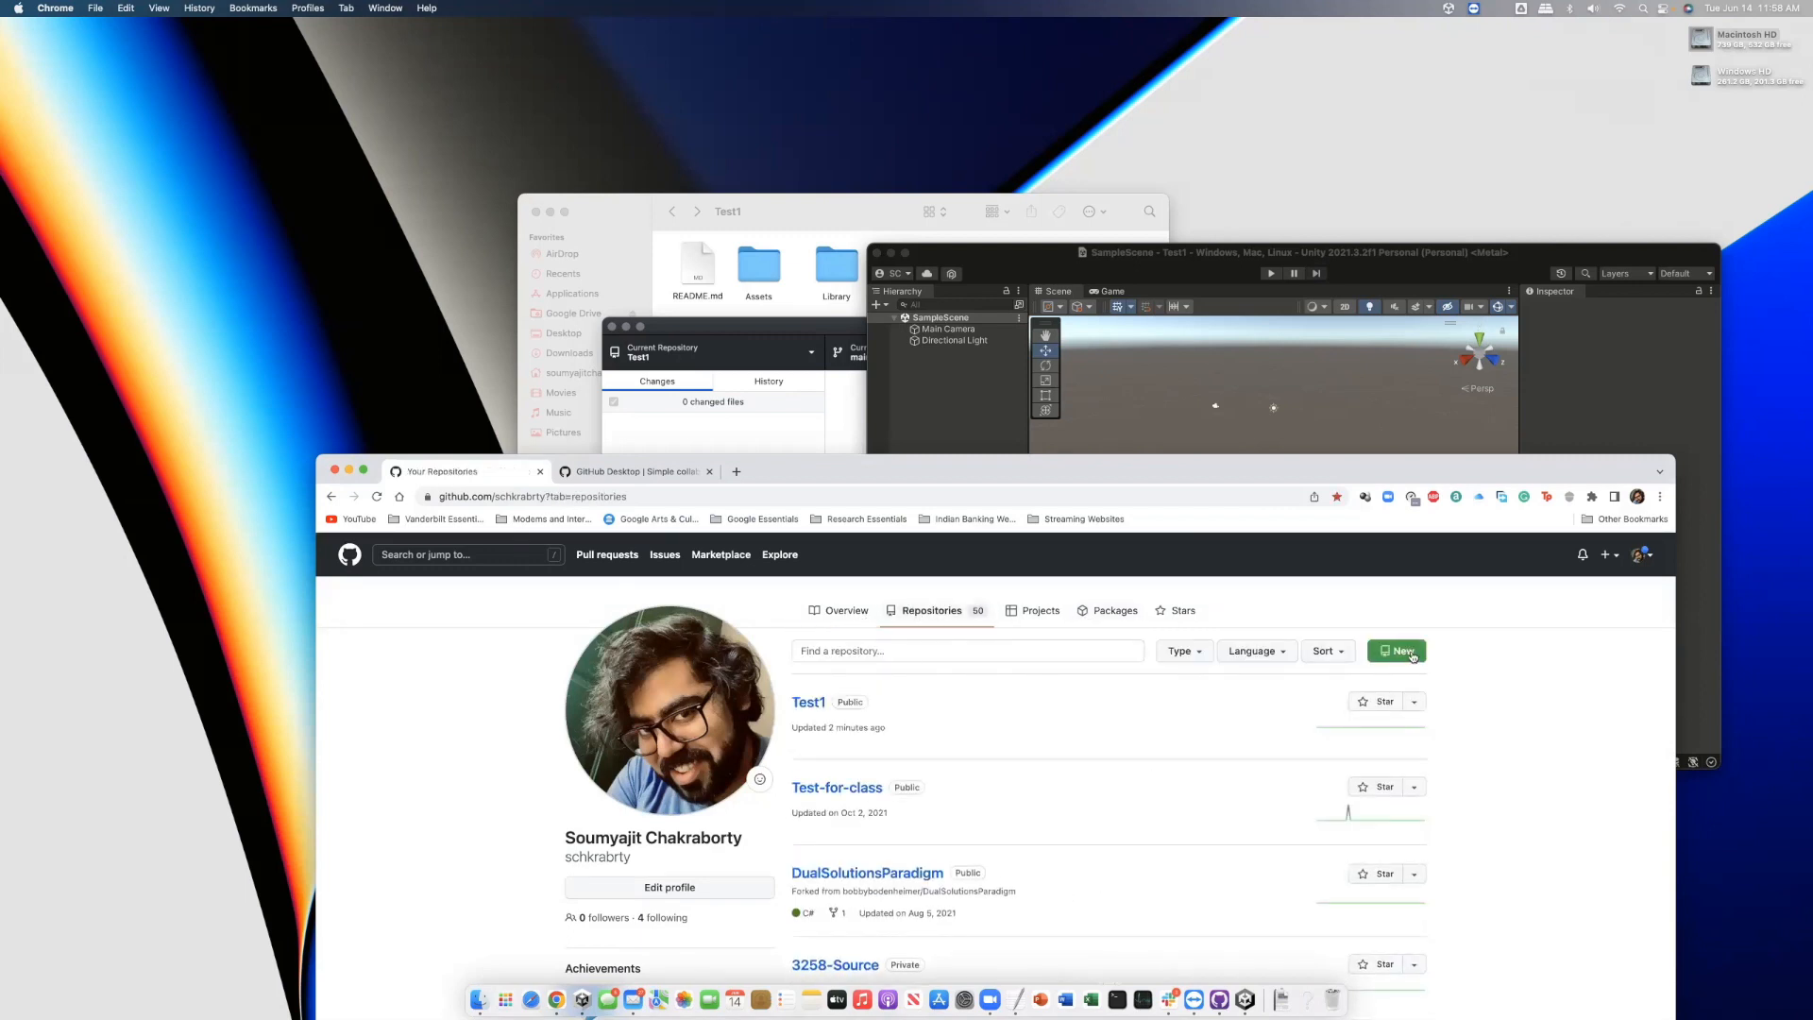
Inspect the original My project folder's contents in Finder, then return to the home folder
click(759, 231)
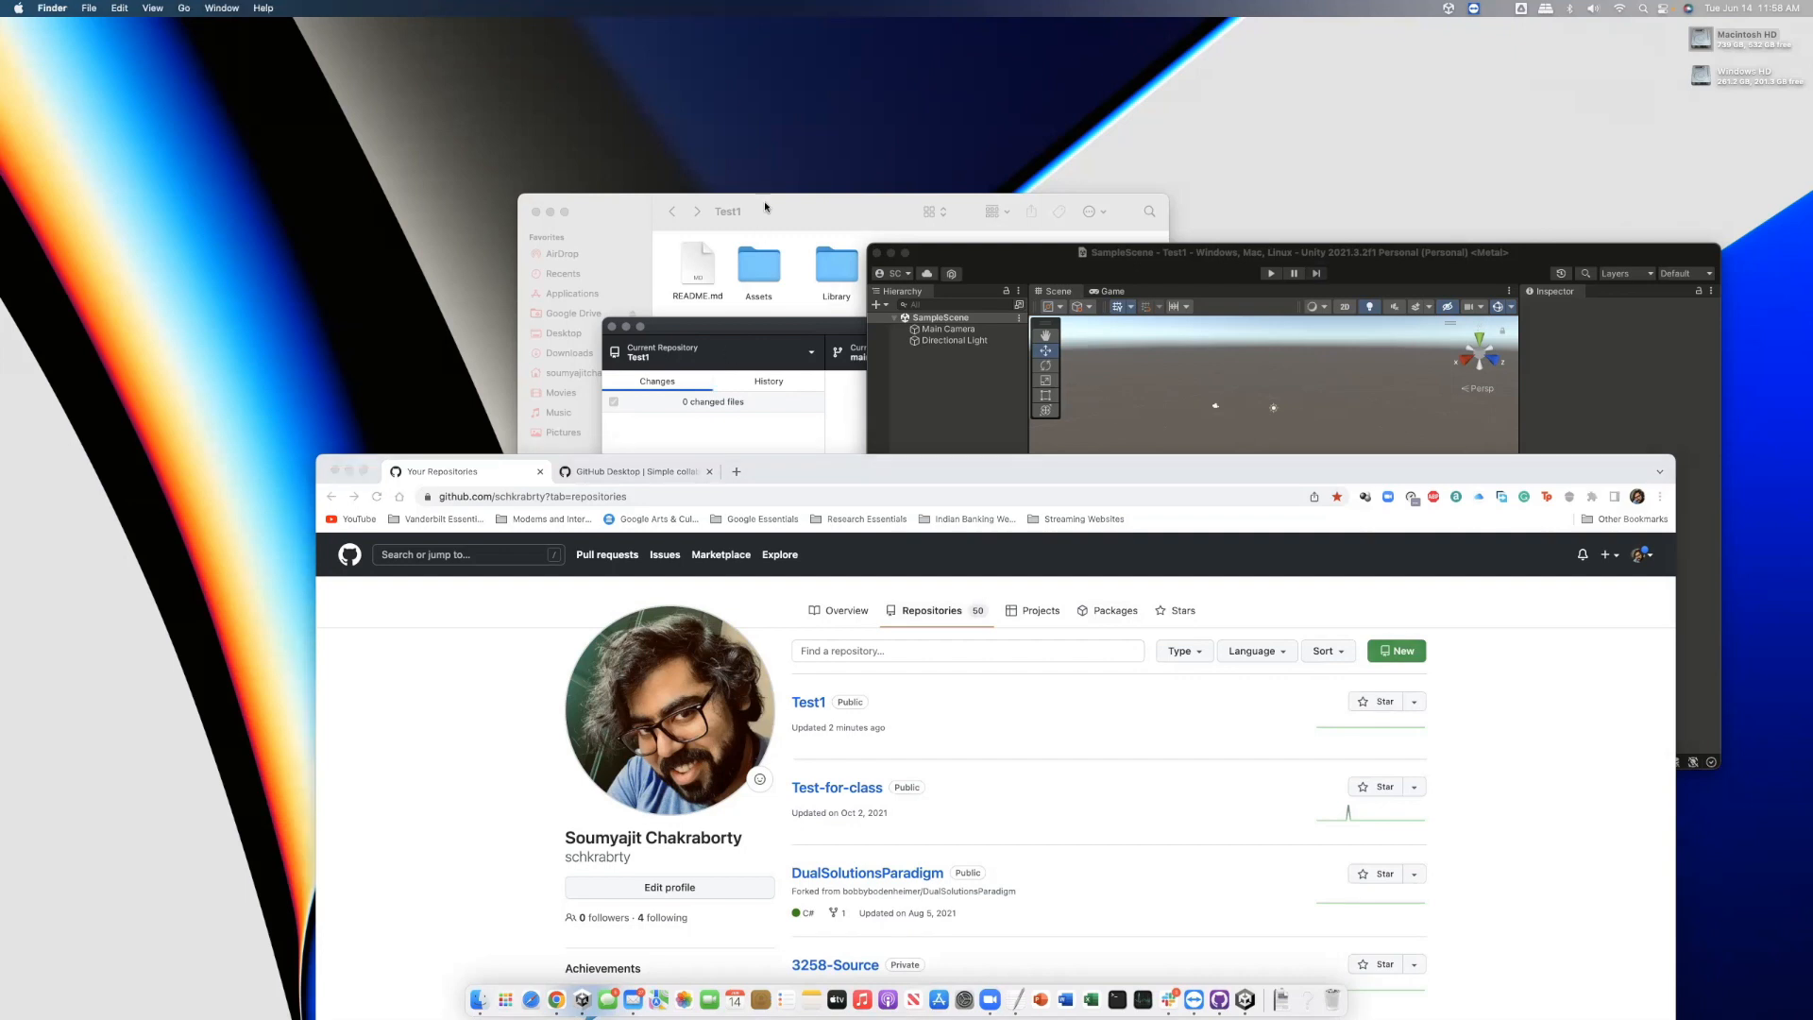
click(669, 212)
click(1086, 383)
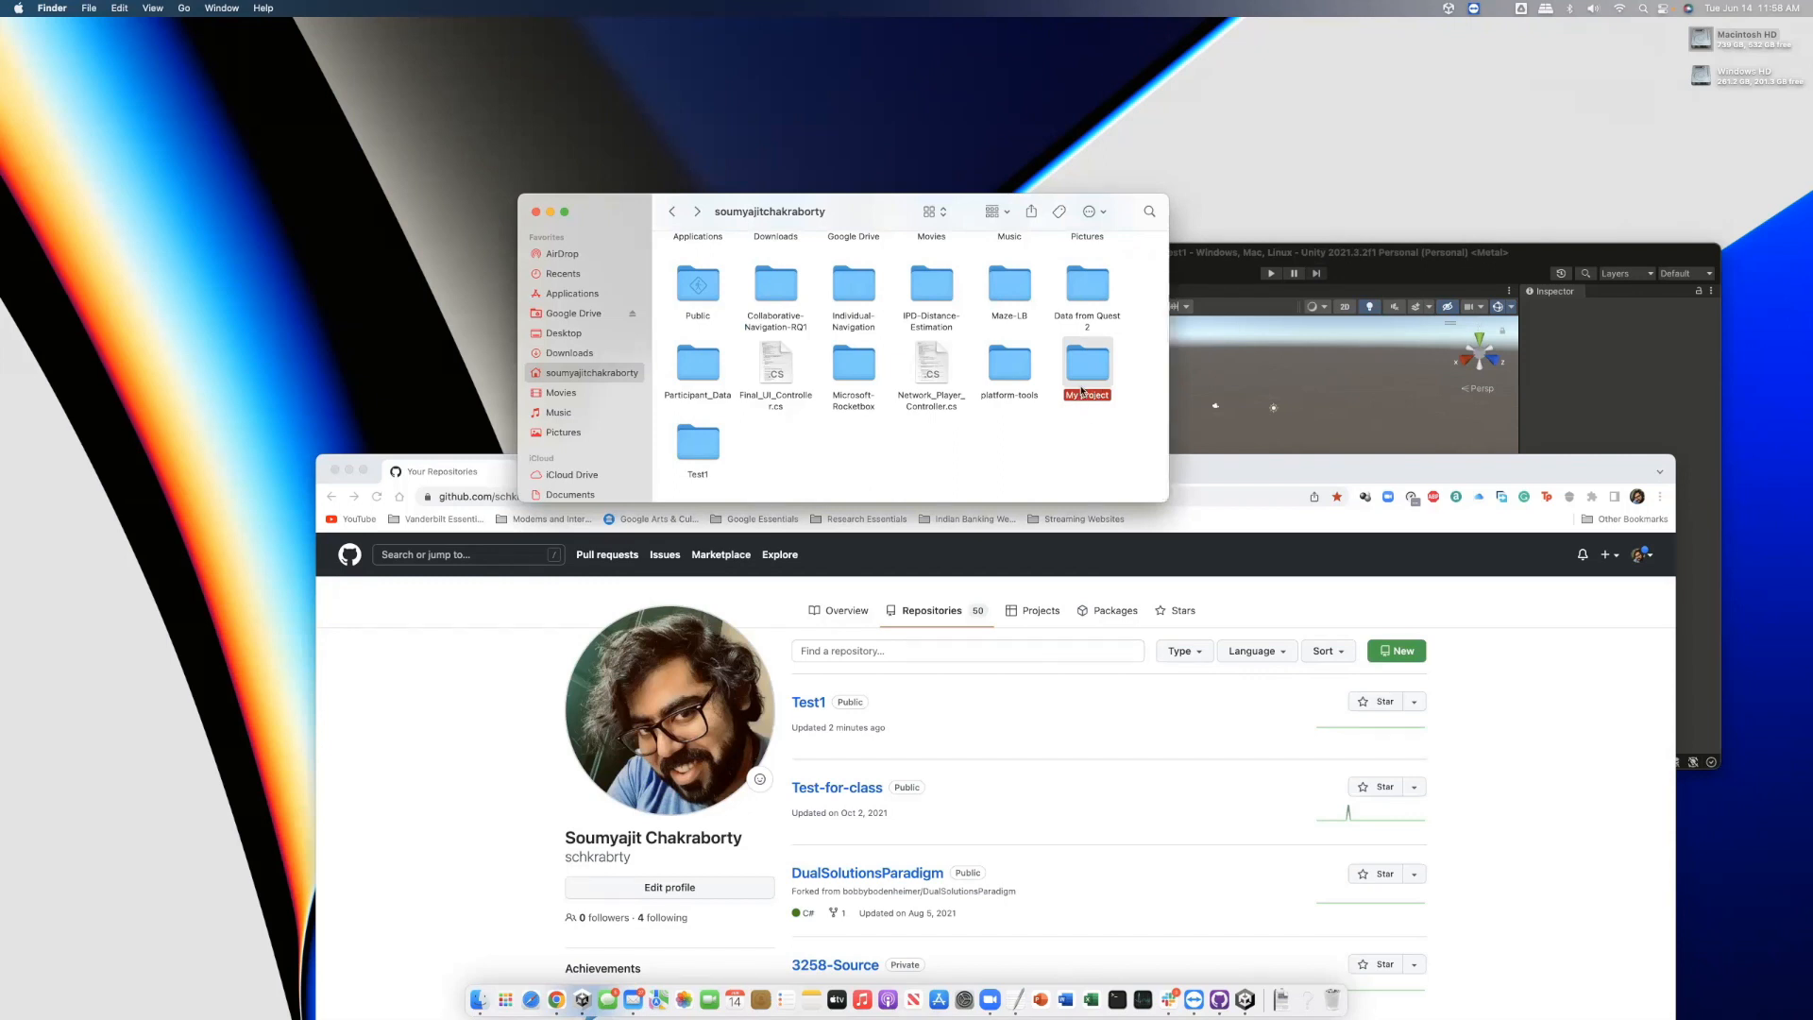
double_click(1090, 367)
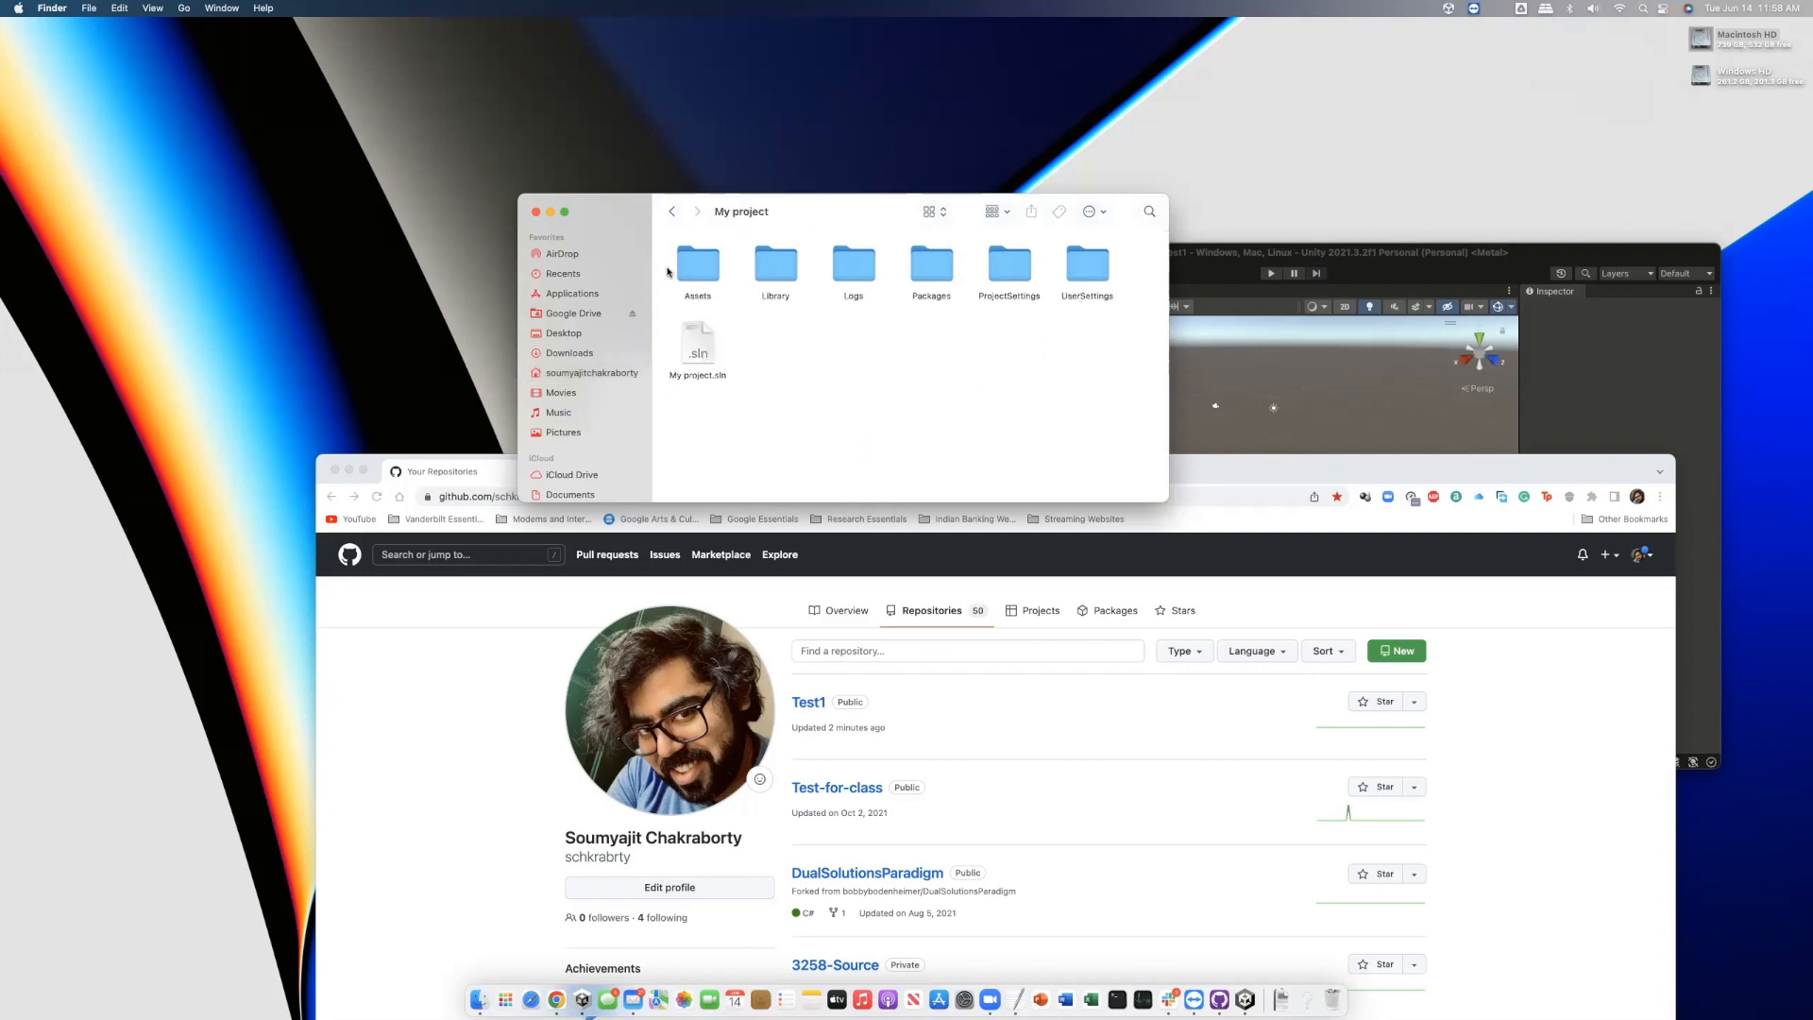
click(671, 211)
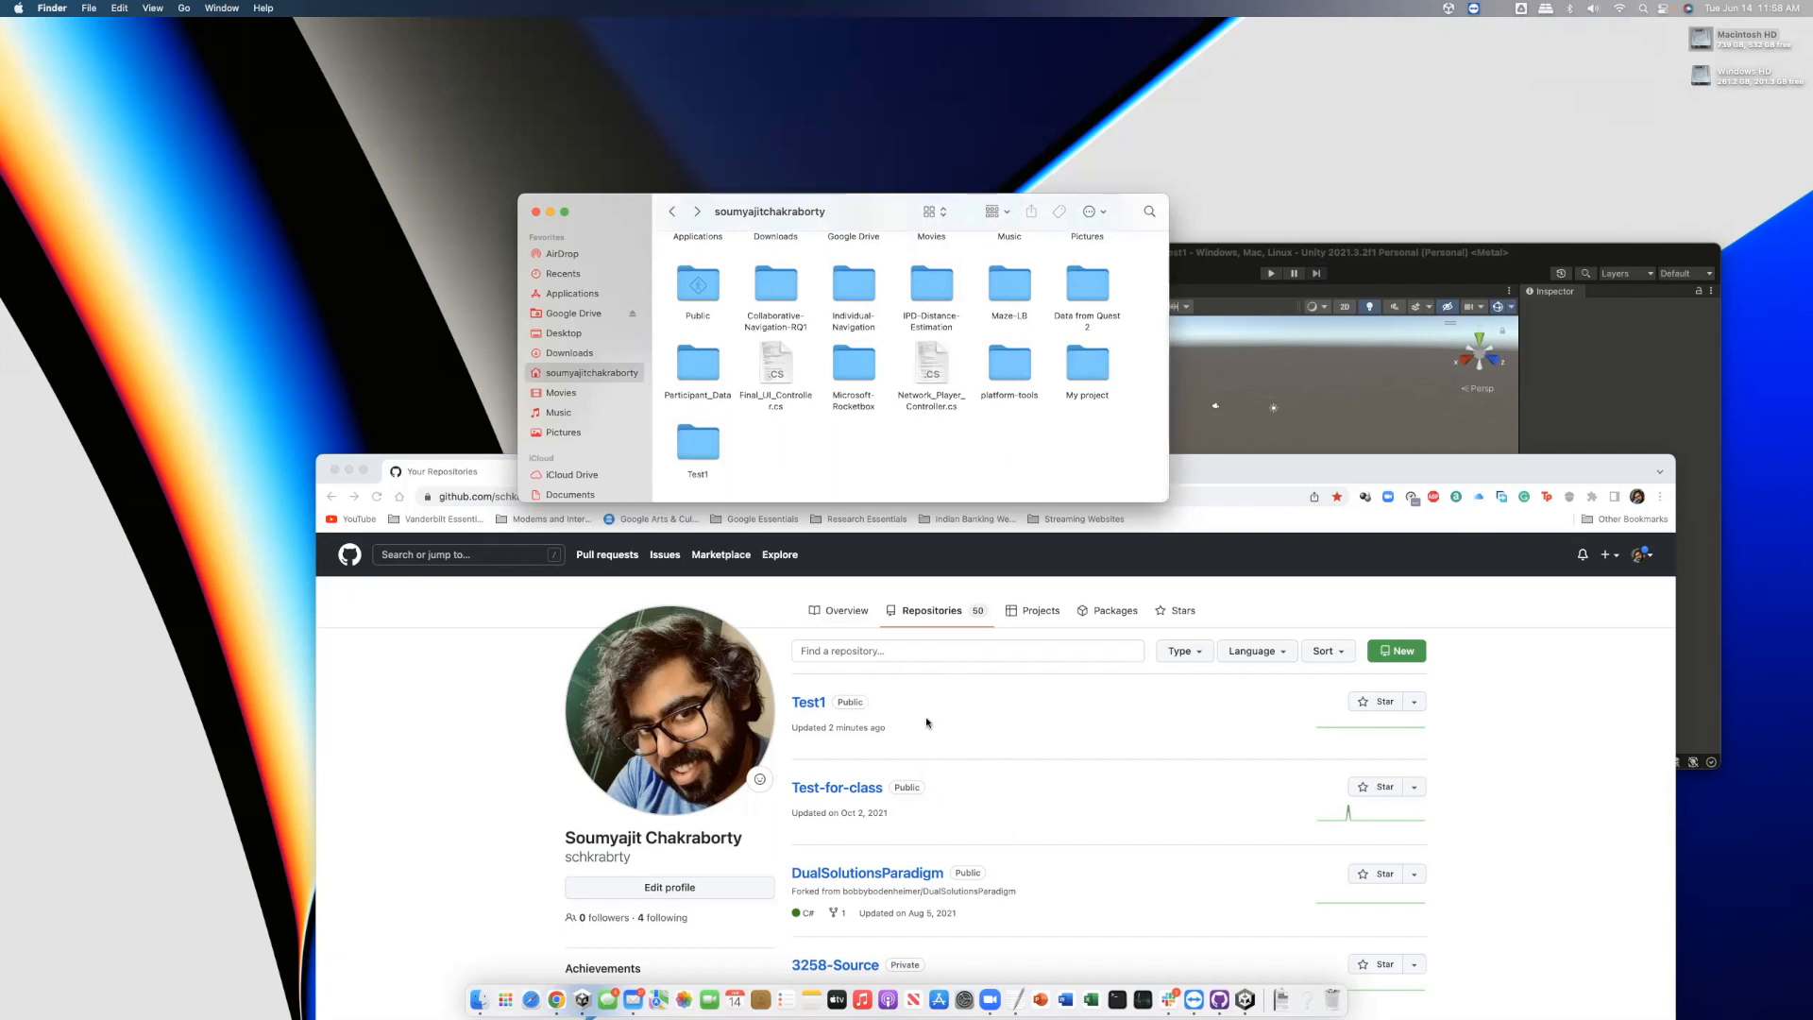
Start a new repository named 'My Project' with a README file included
click(1410, 653)
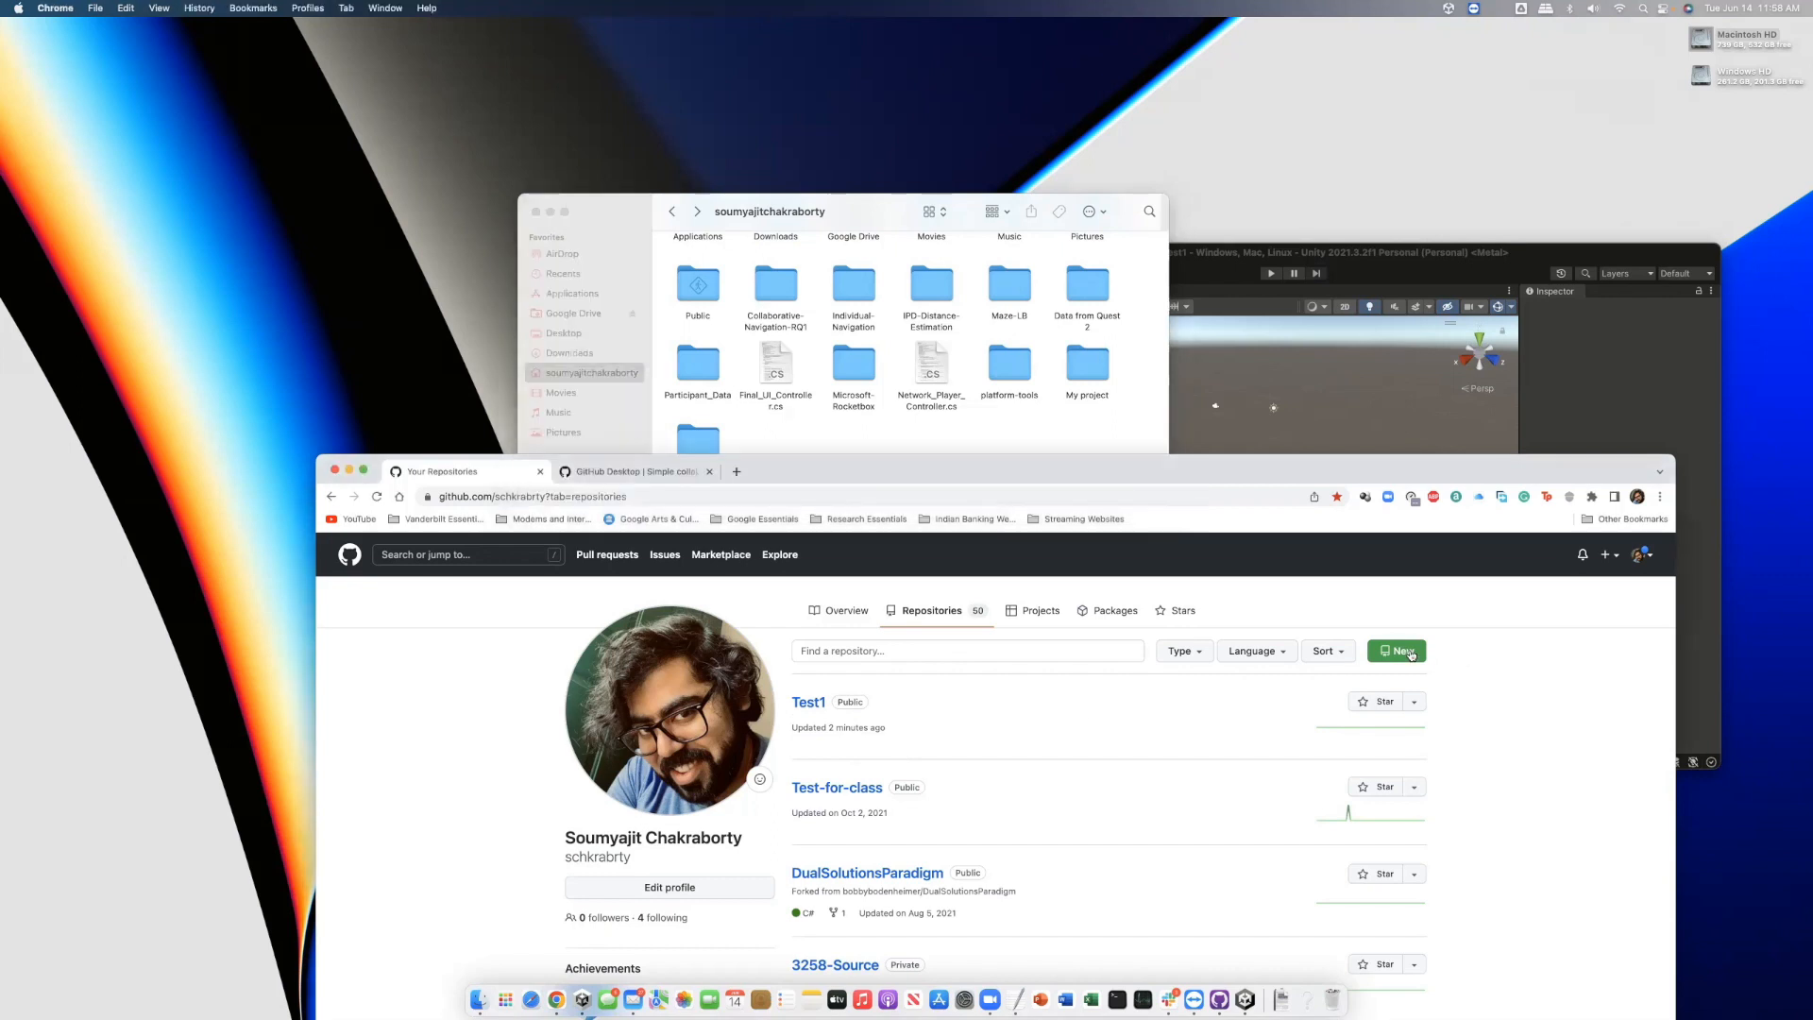
click(1411, 654)
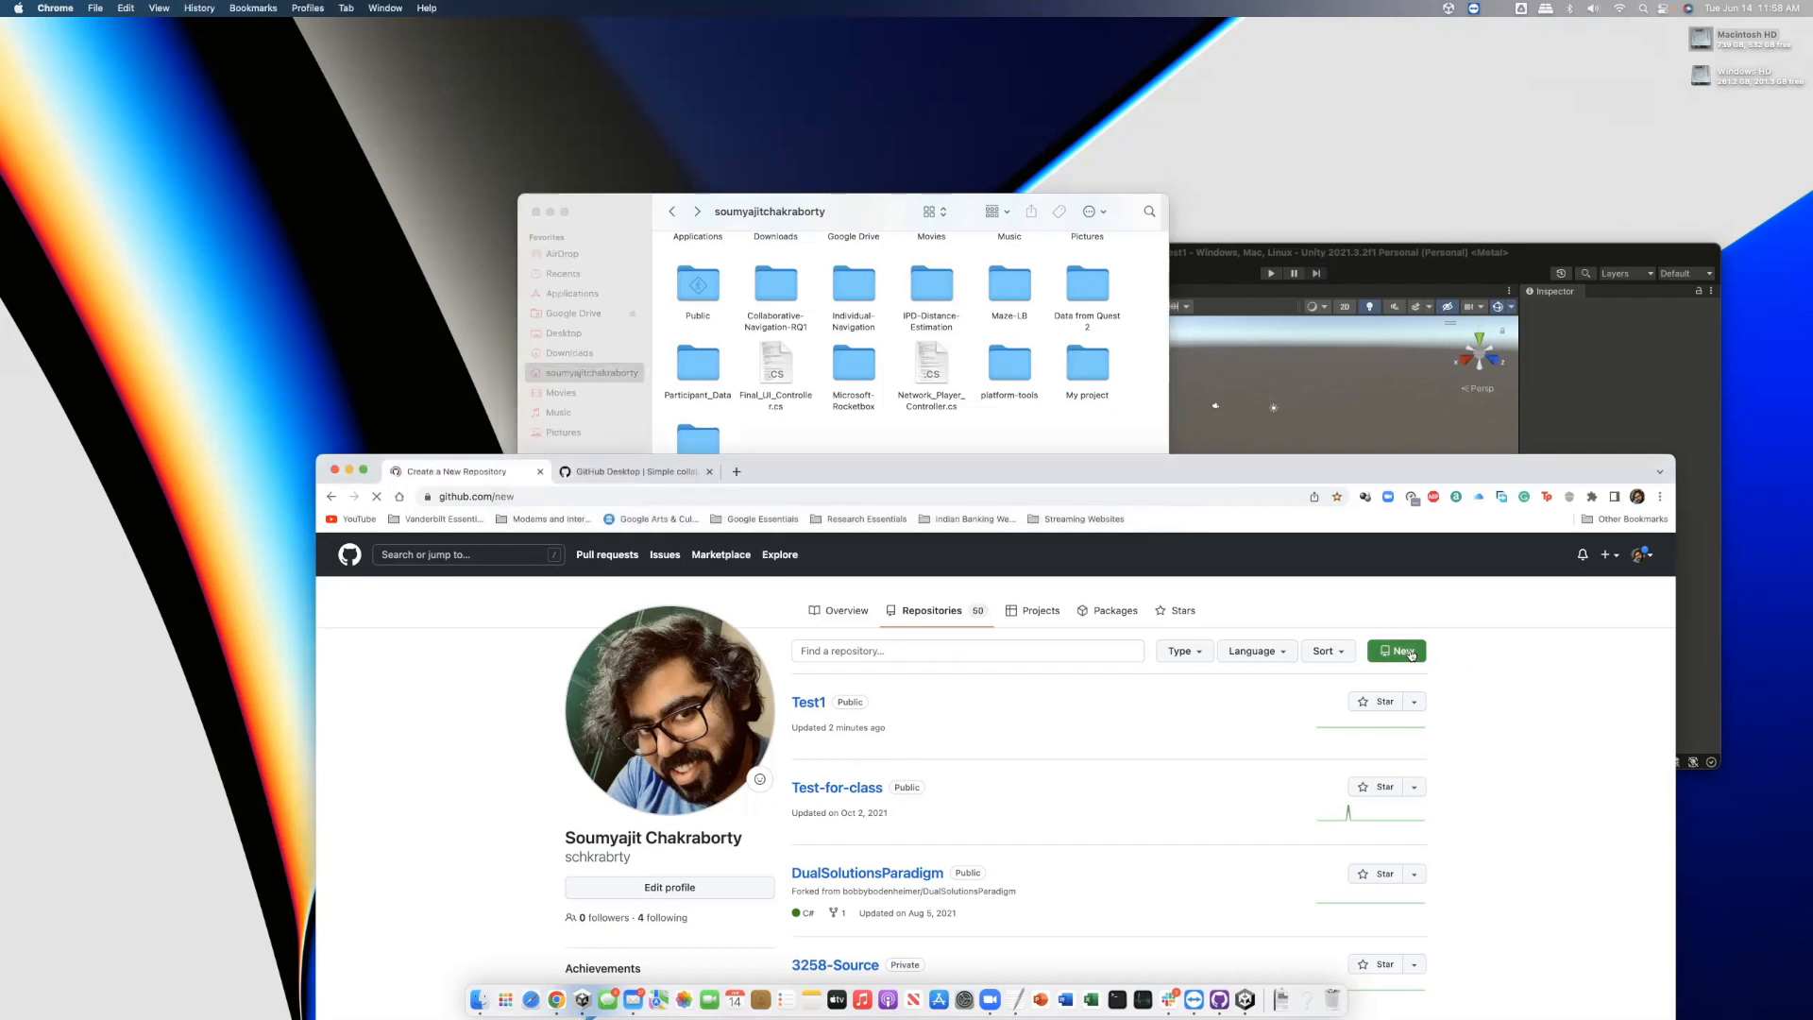
click(894, 806)
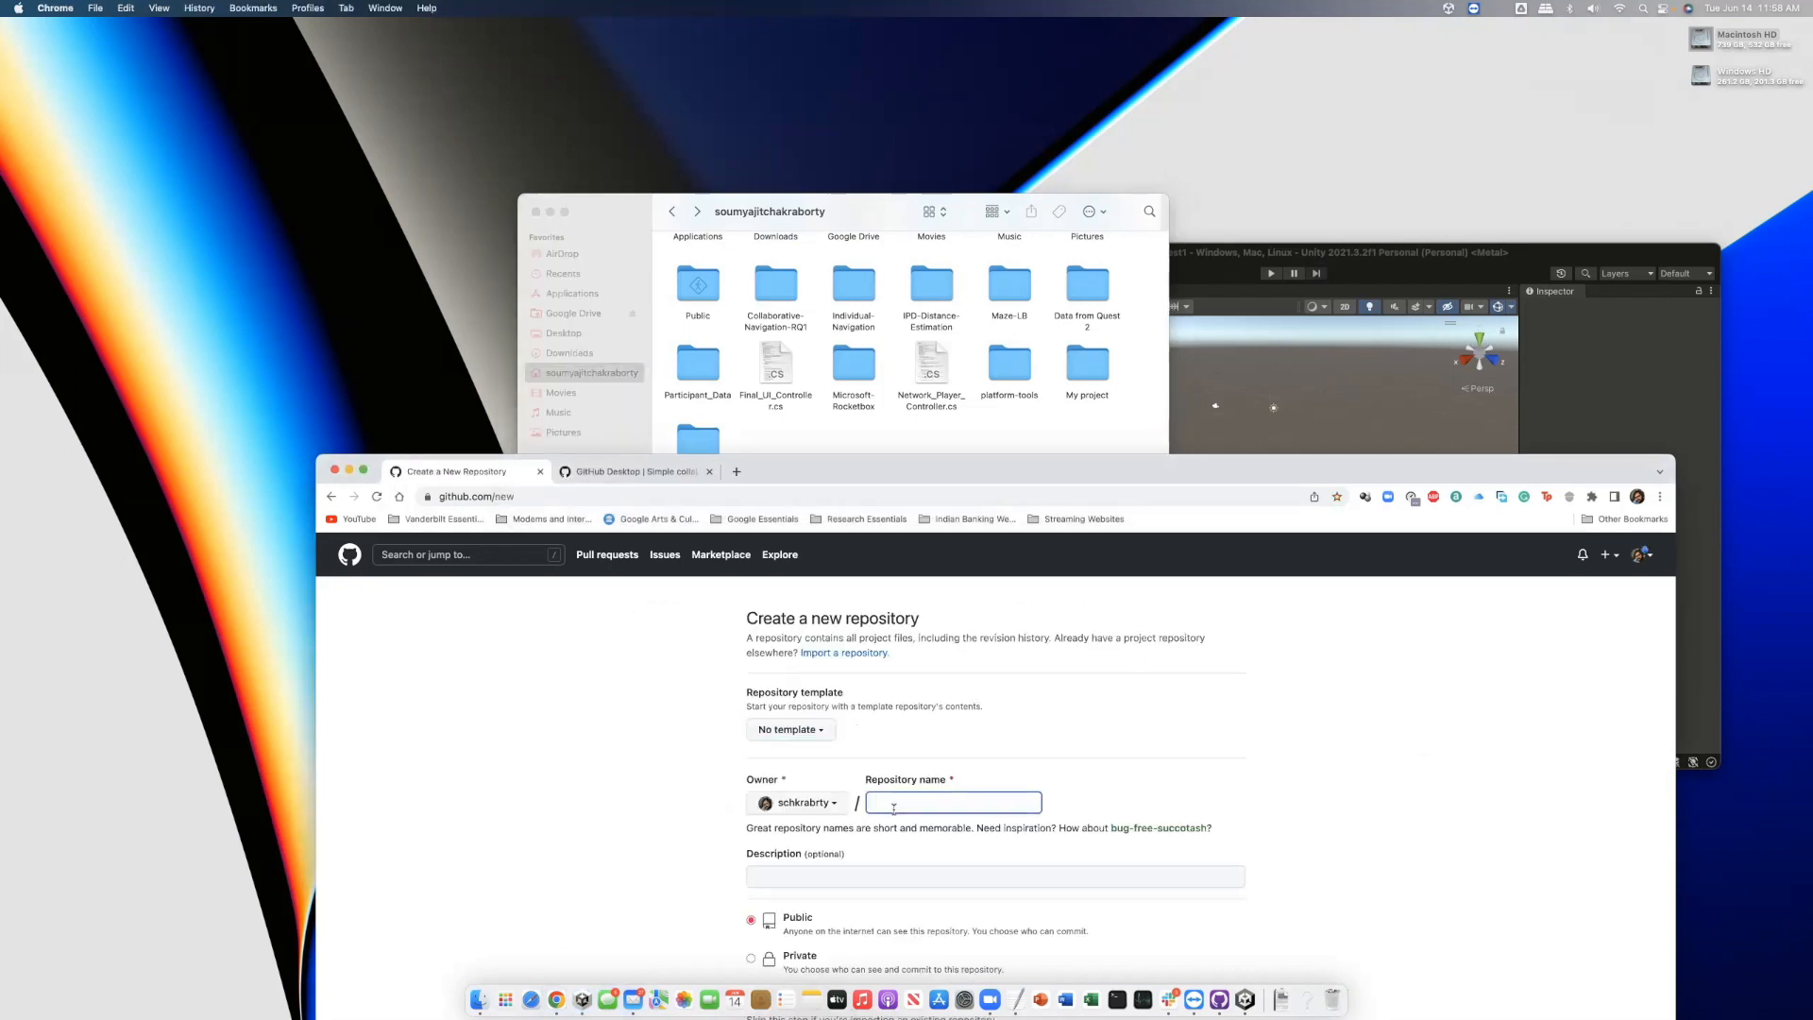
text(My Project)
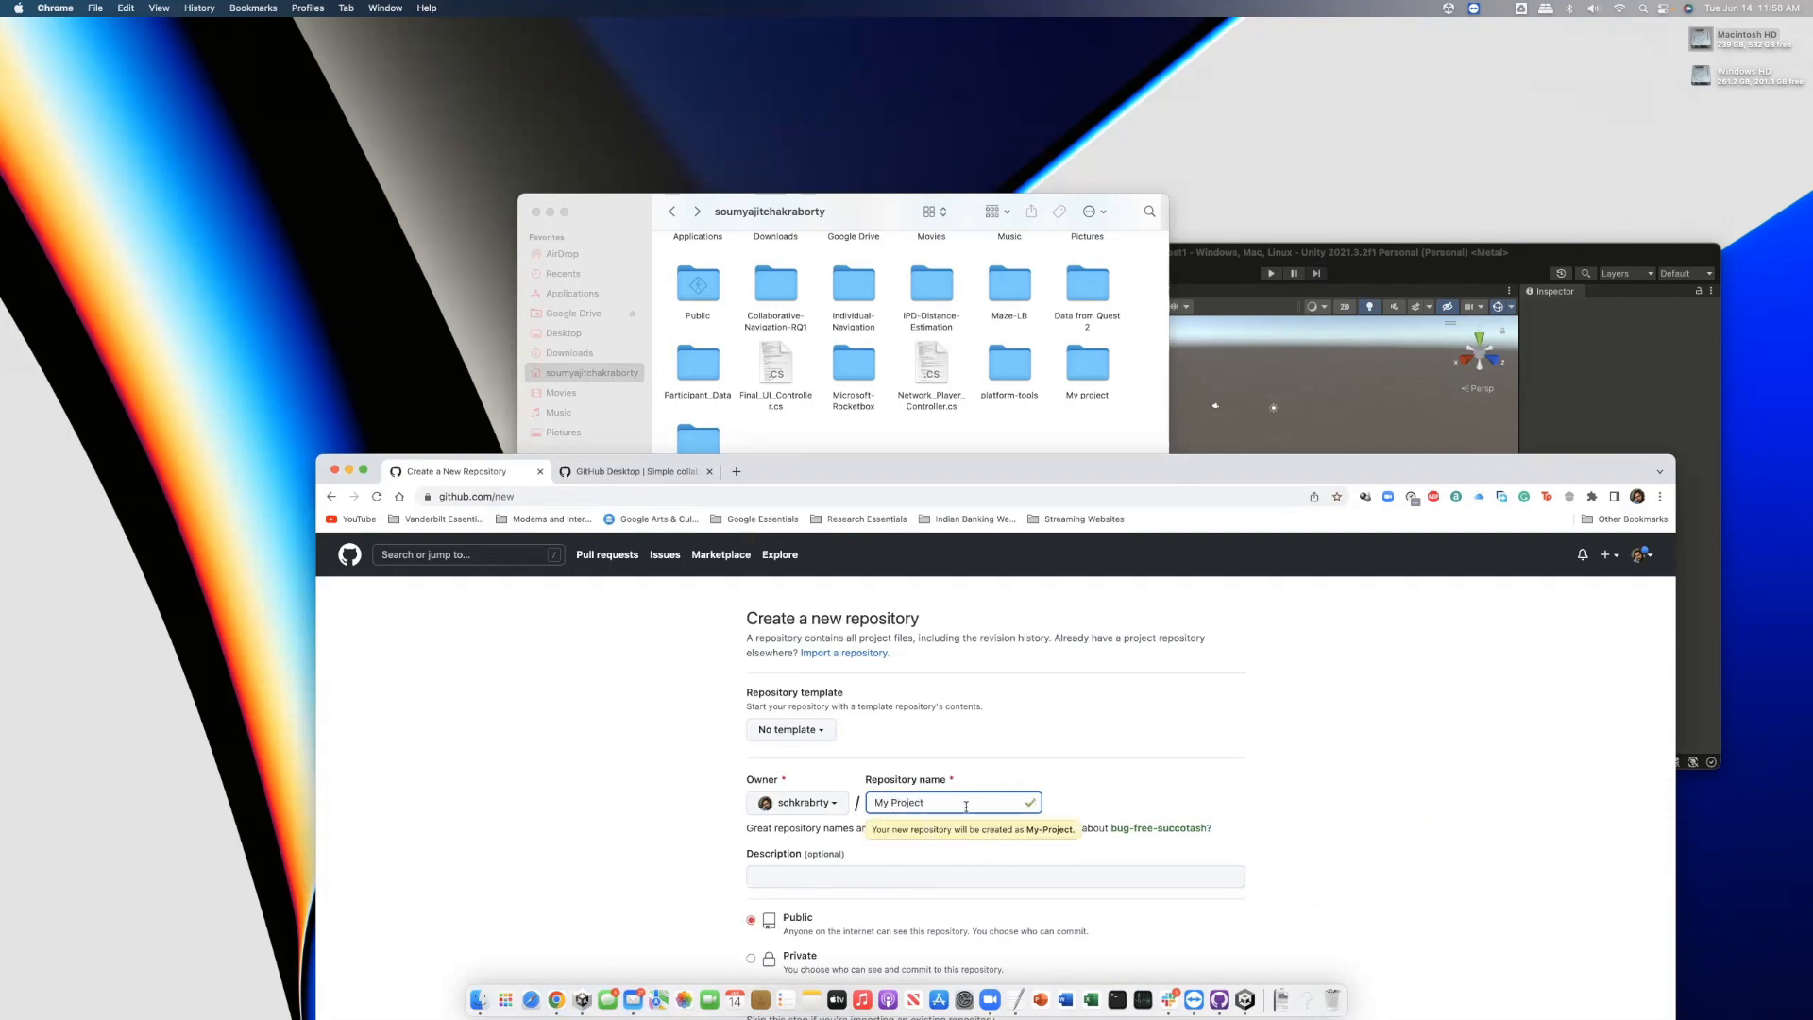
scroll(1048, 825, down, 3)
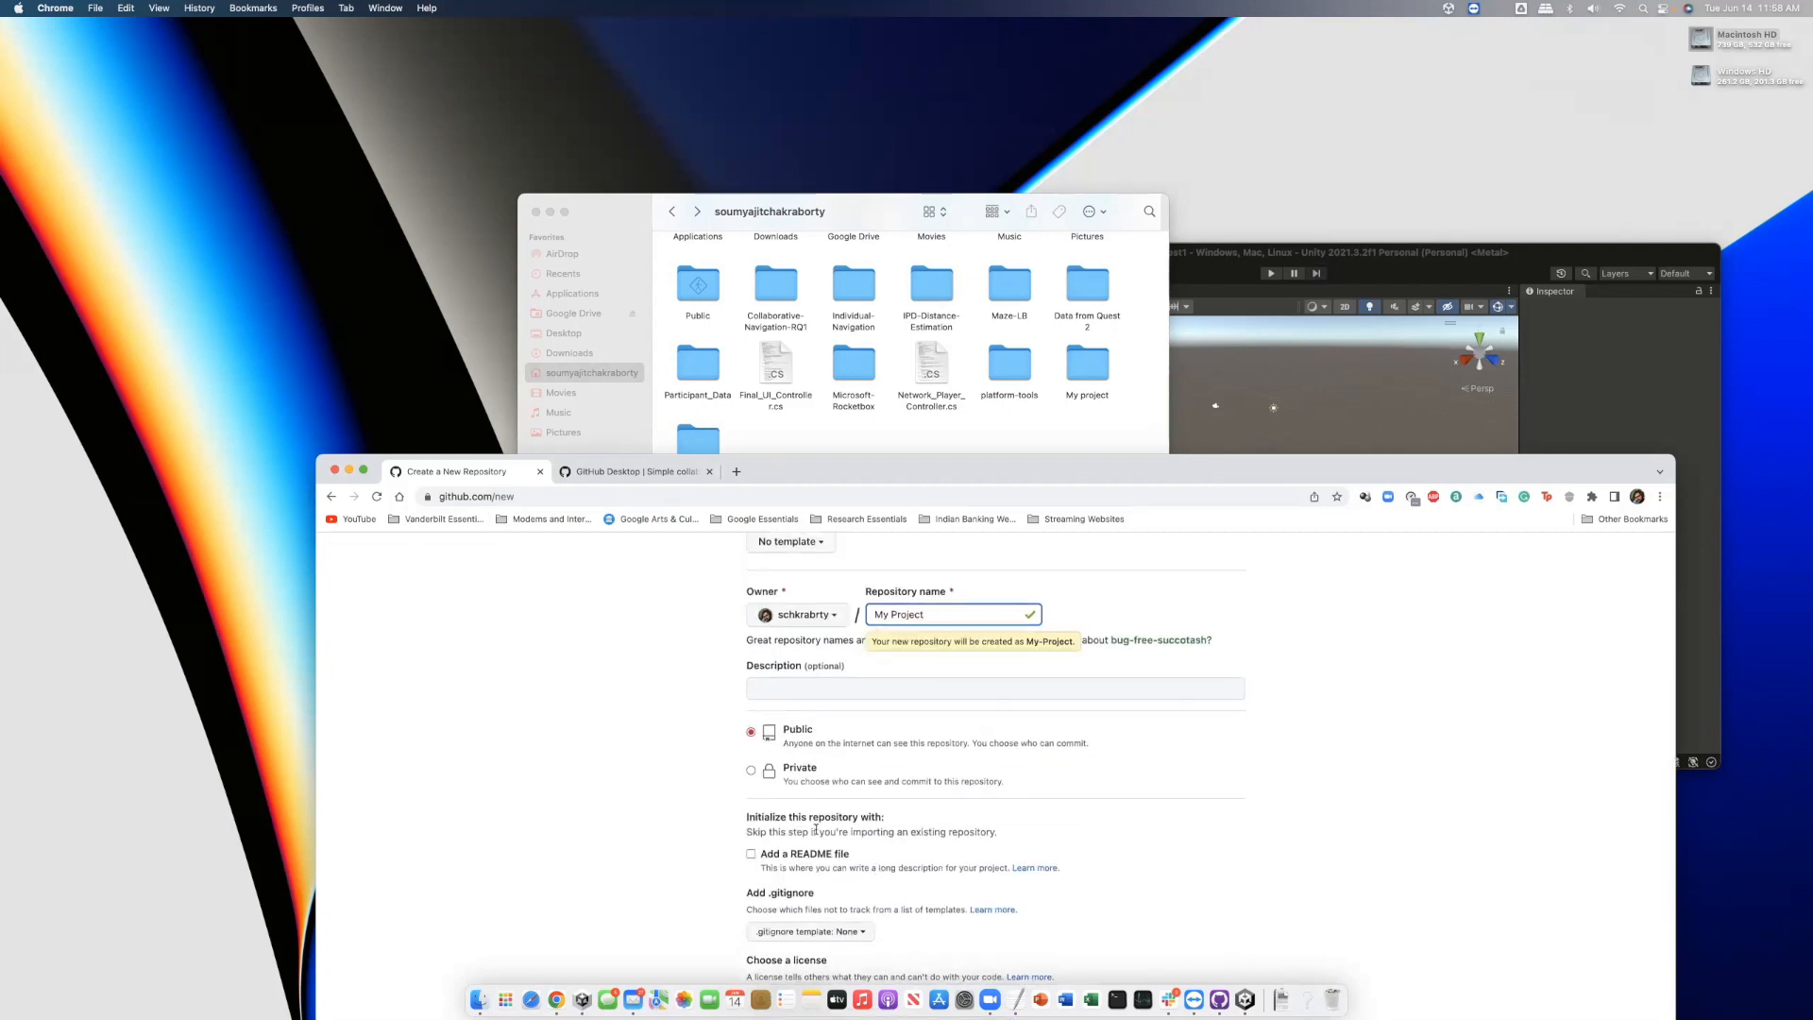
click(782, 855)
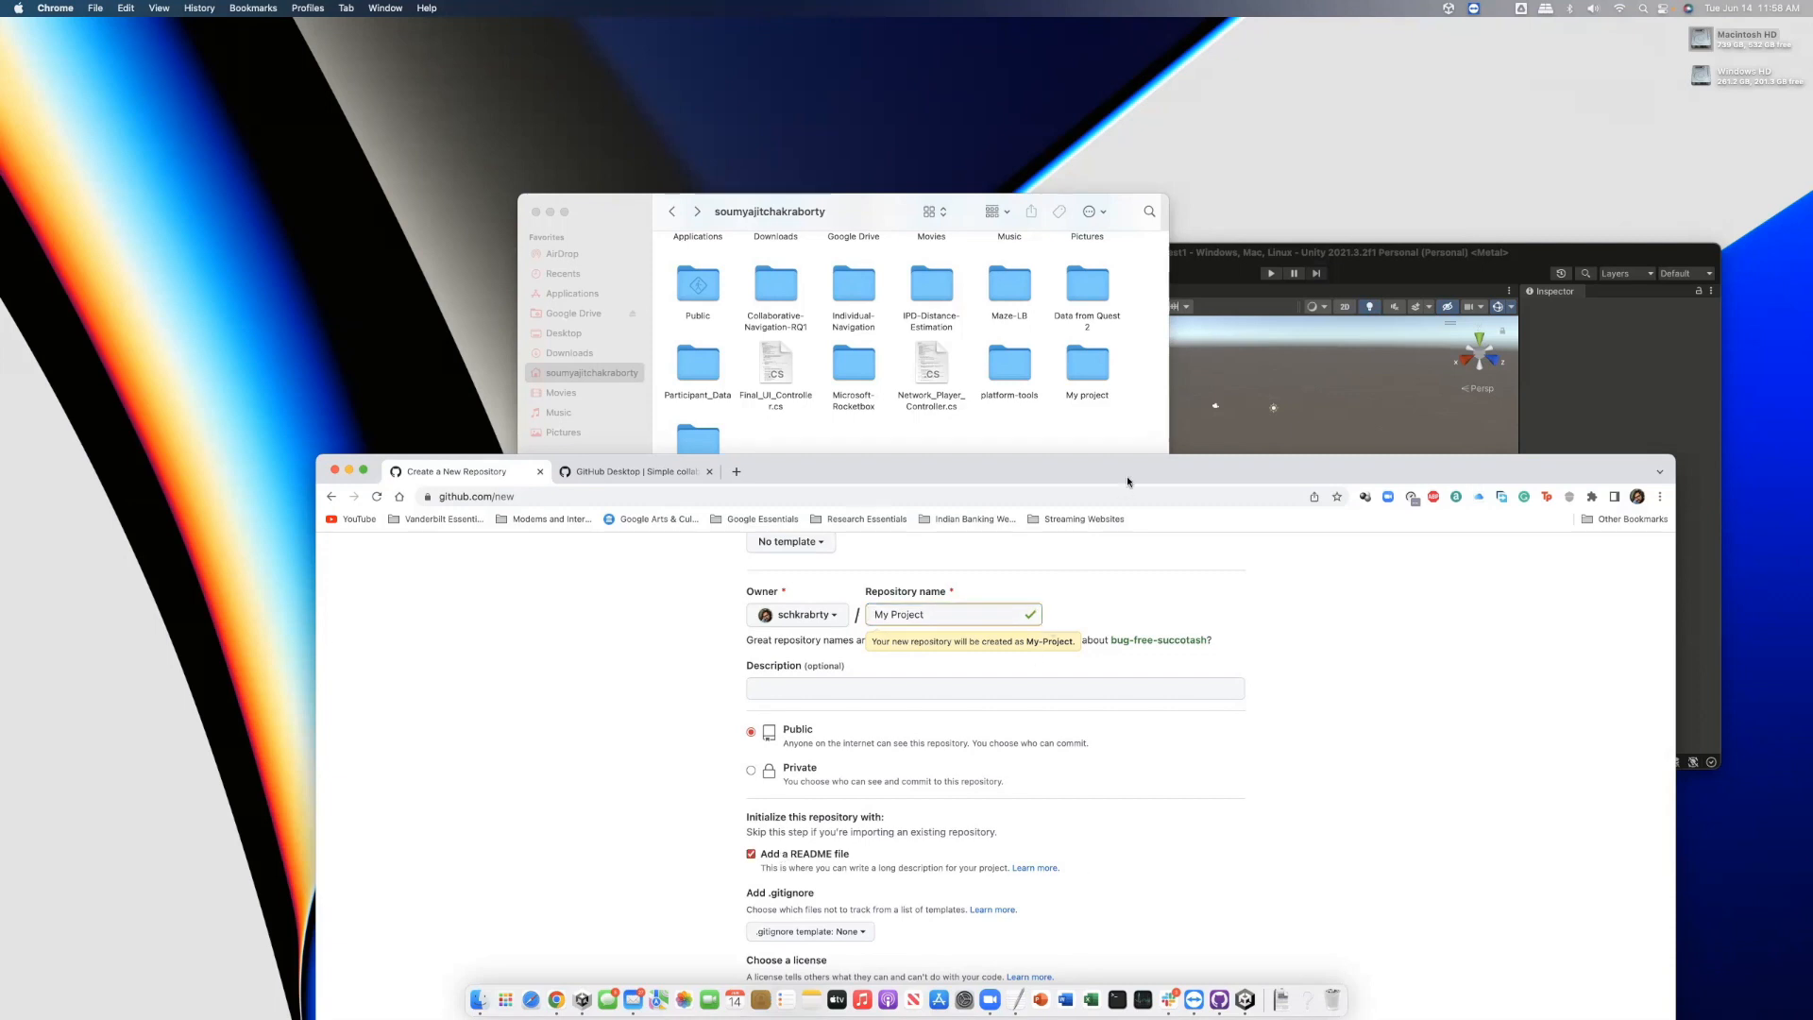
Choose the Unity .gitignore template, create the repository, and view its .gitignore
drag(1127, 479, 1100, 386)
click(783, 838)
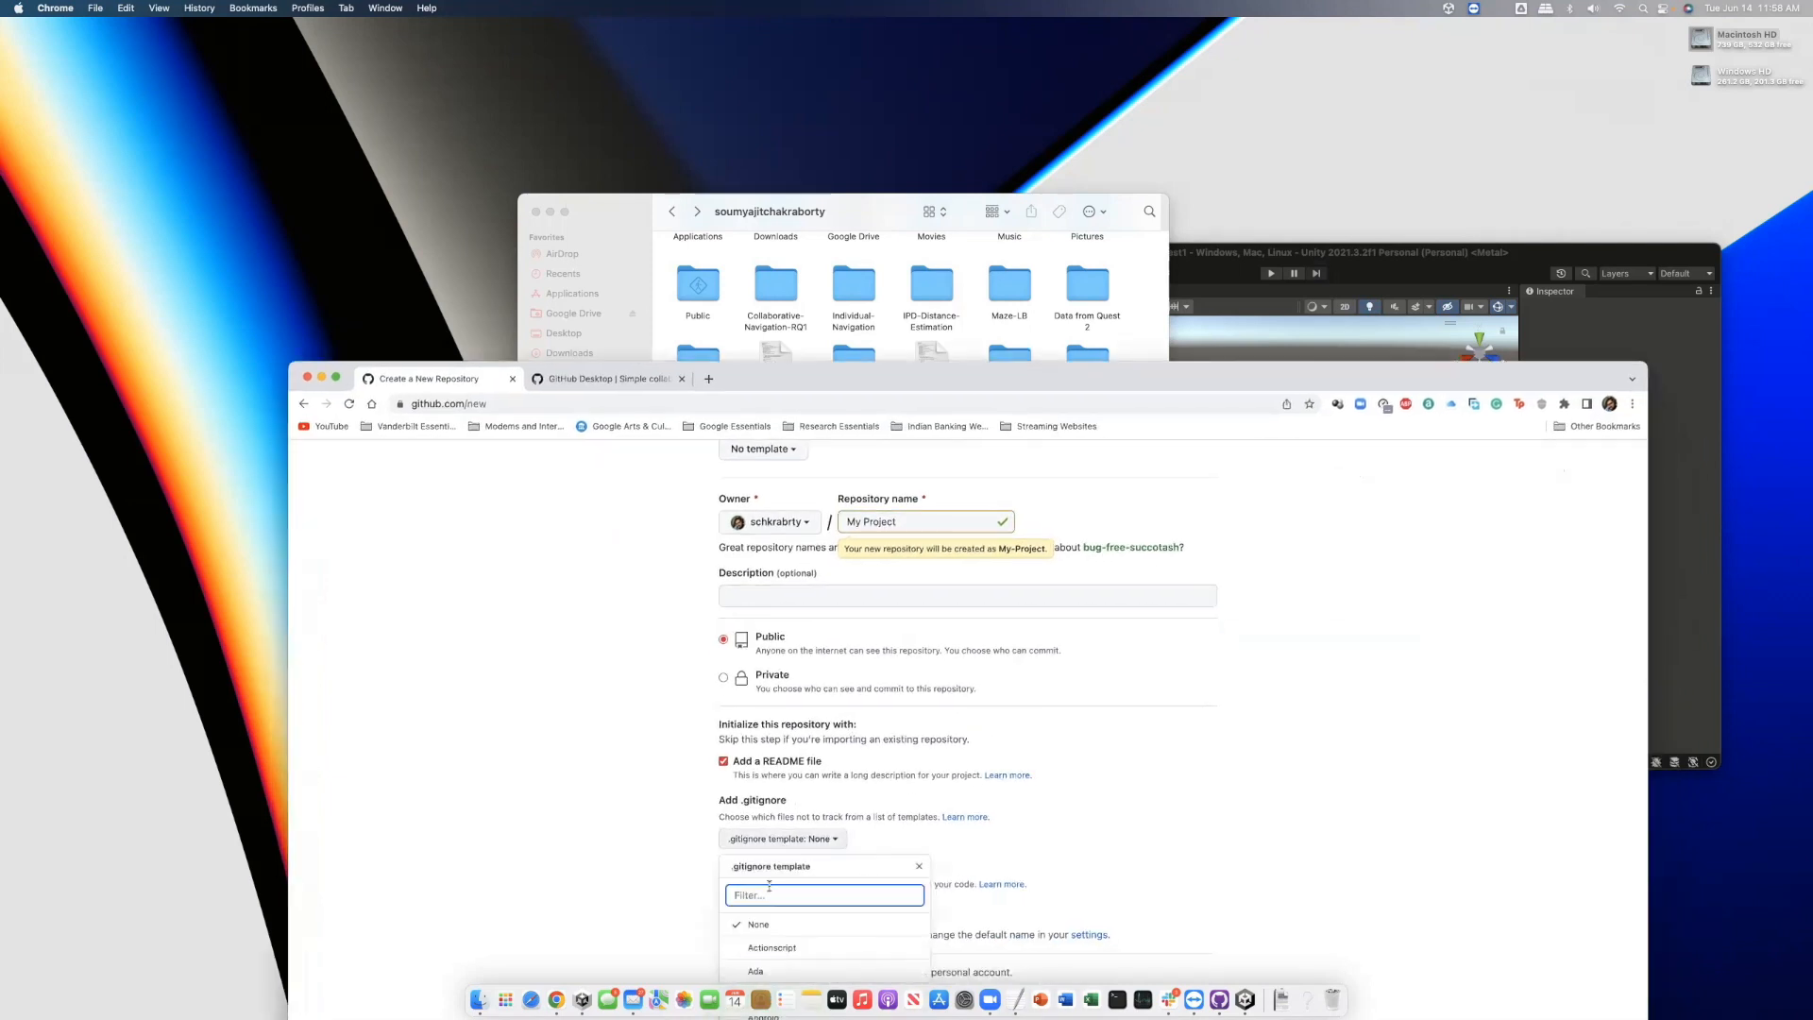
text(unit)
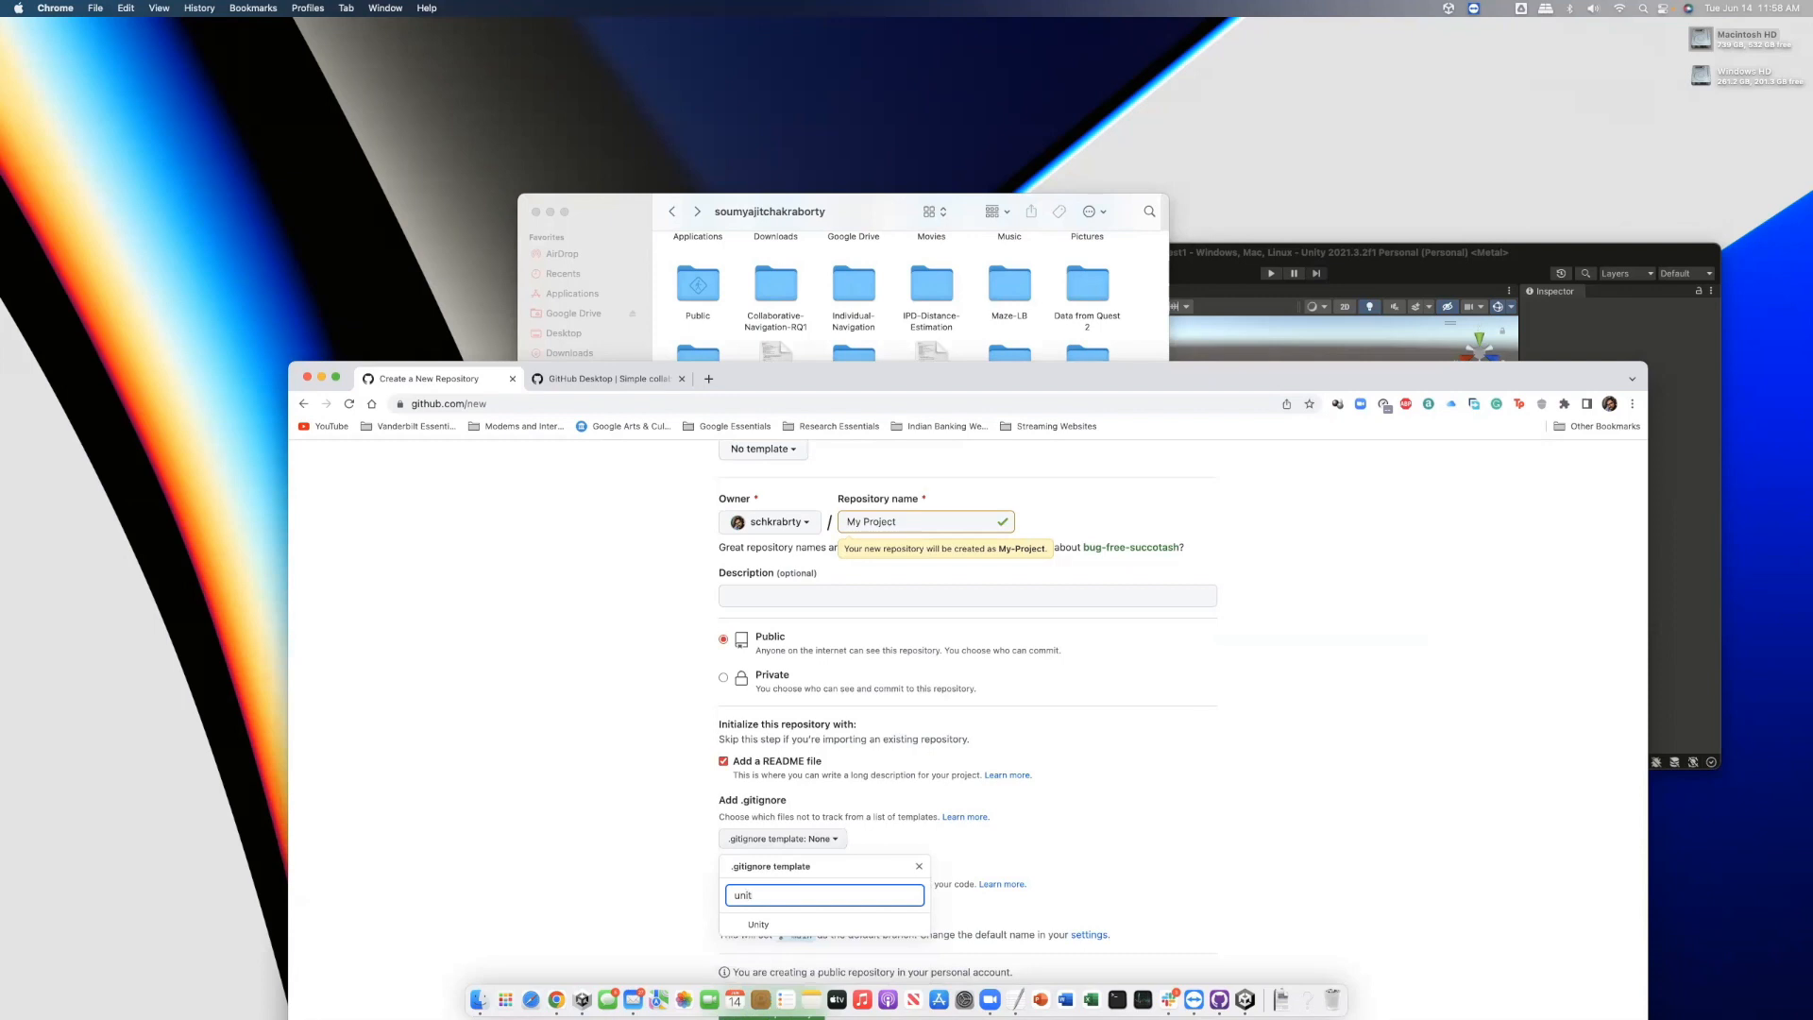
click(759, 924)
drag(1014, 378, 986, 238)
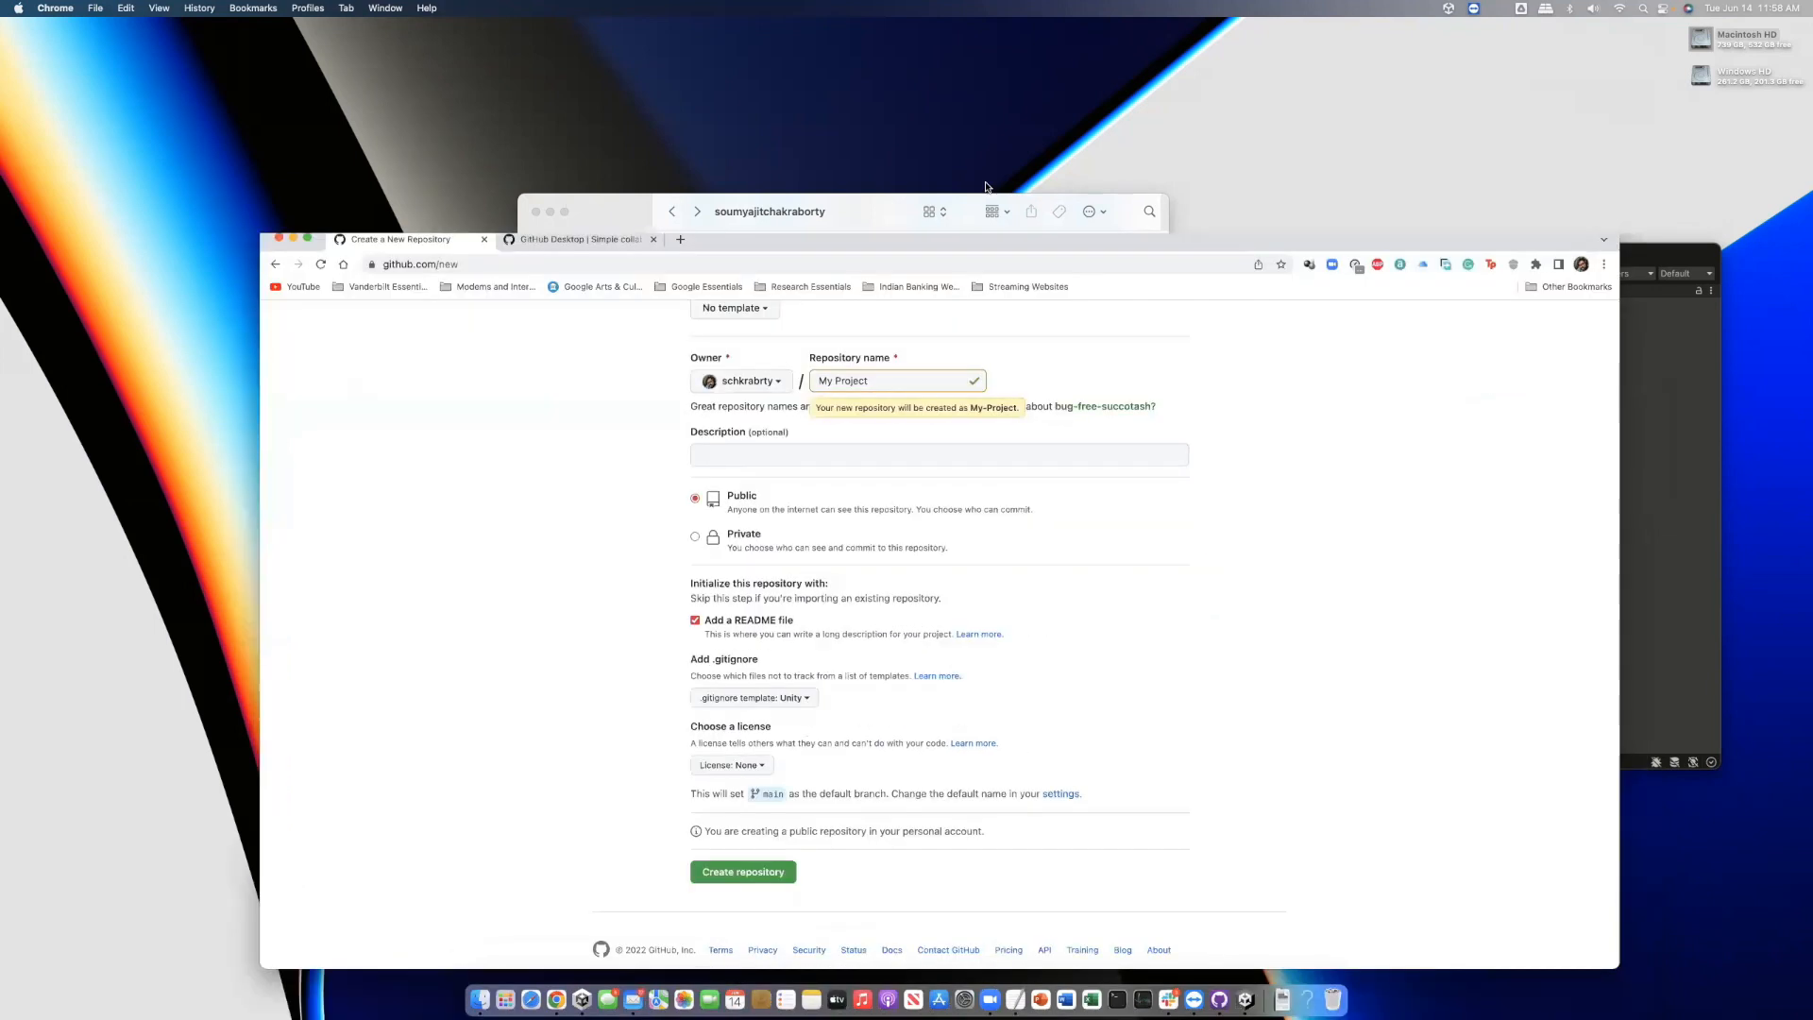
click(750, 814)
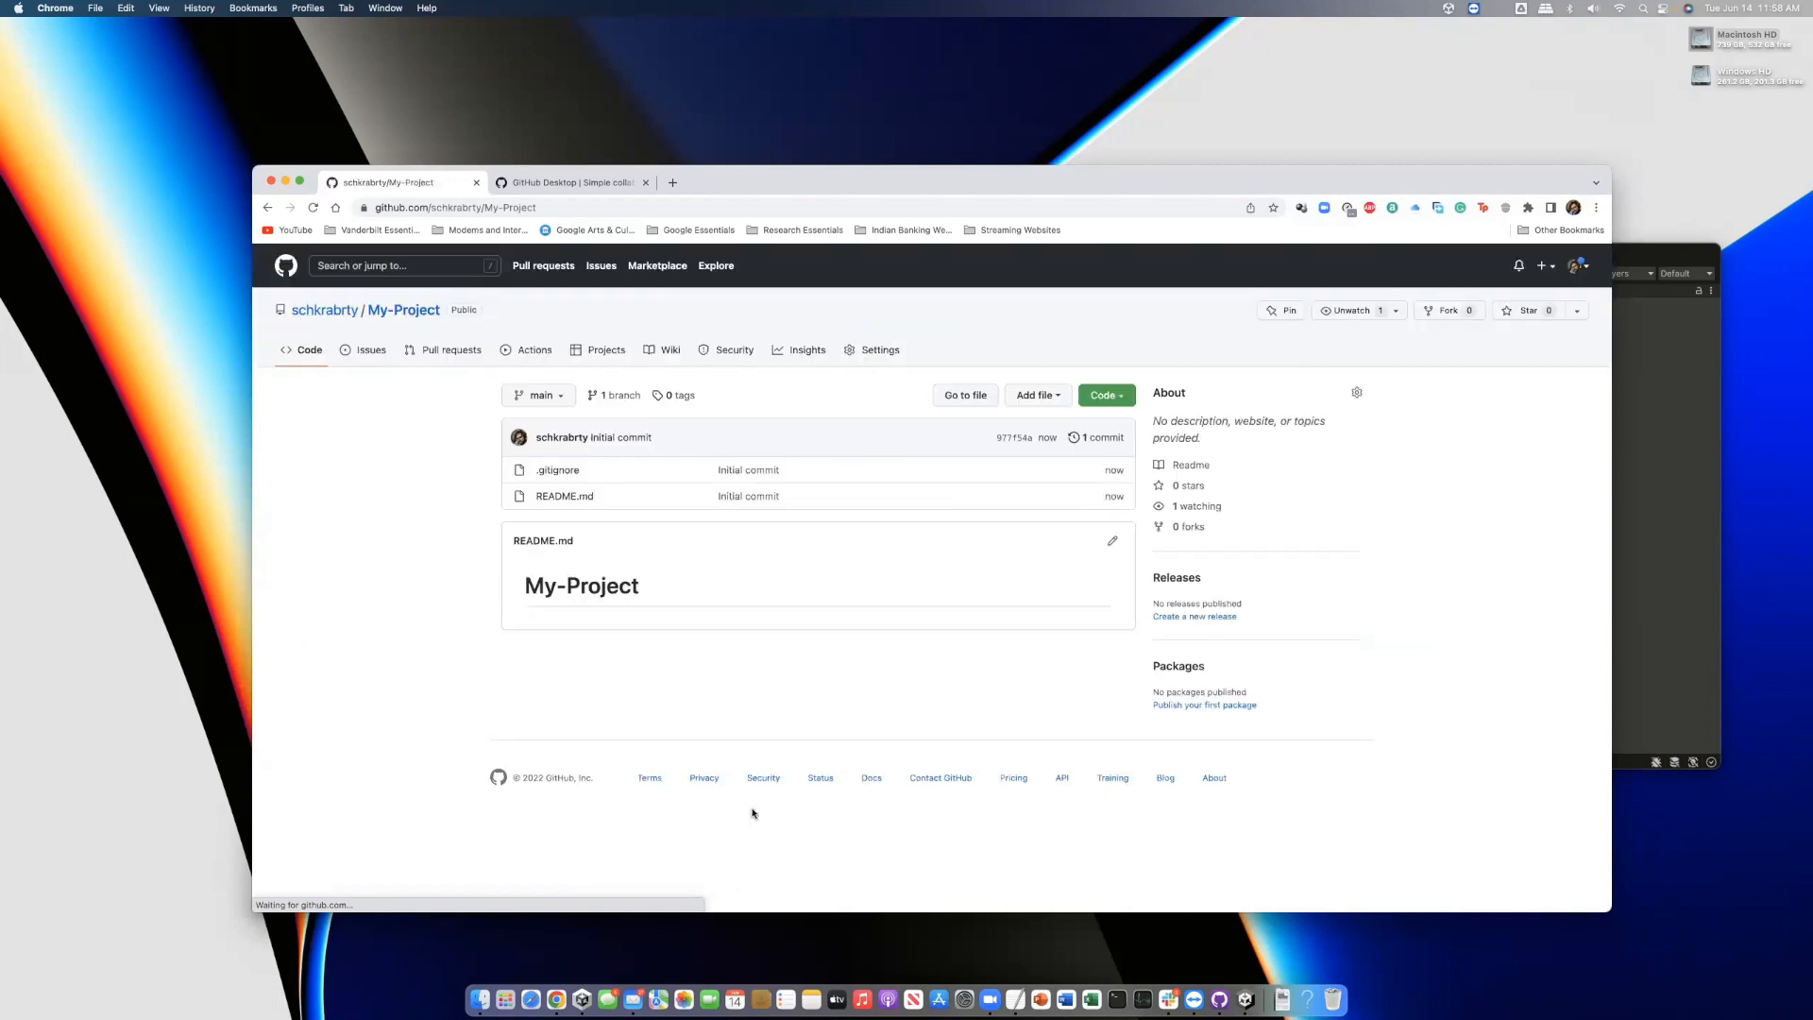
click(559, 470)
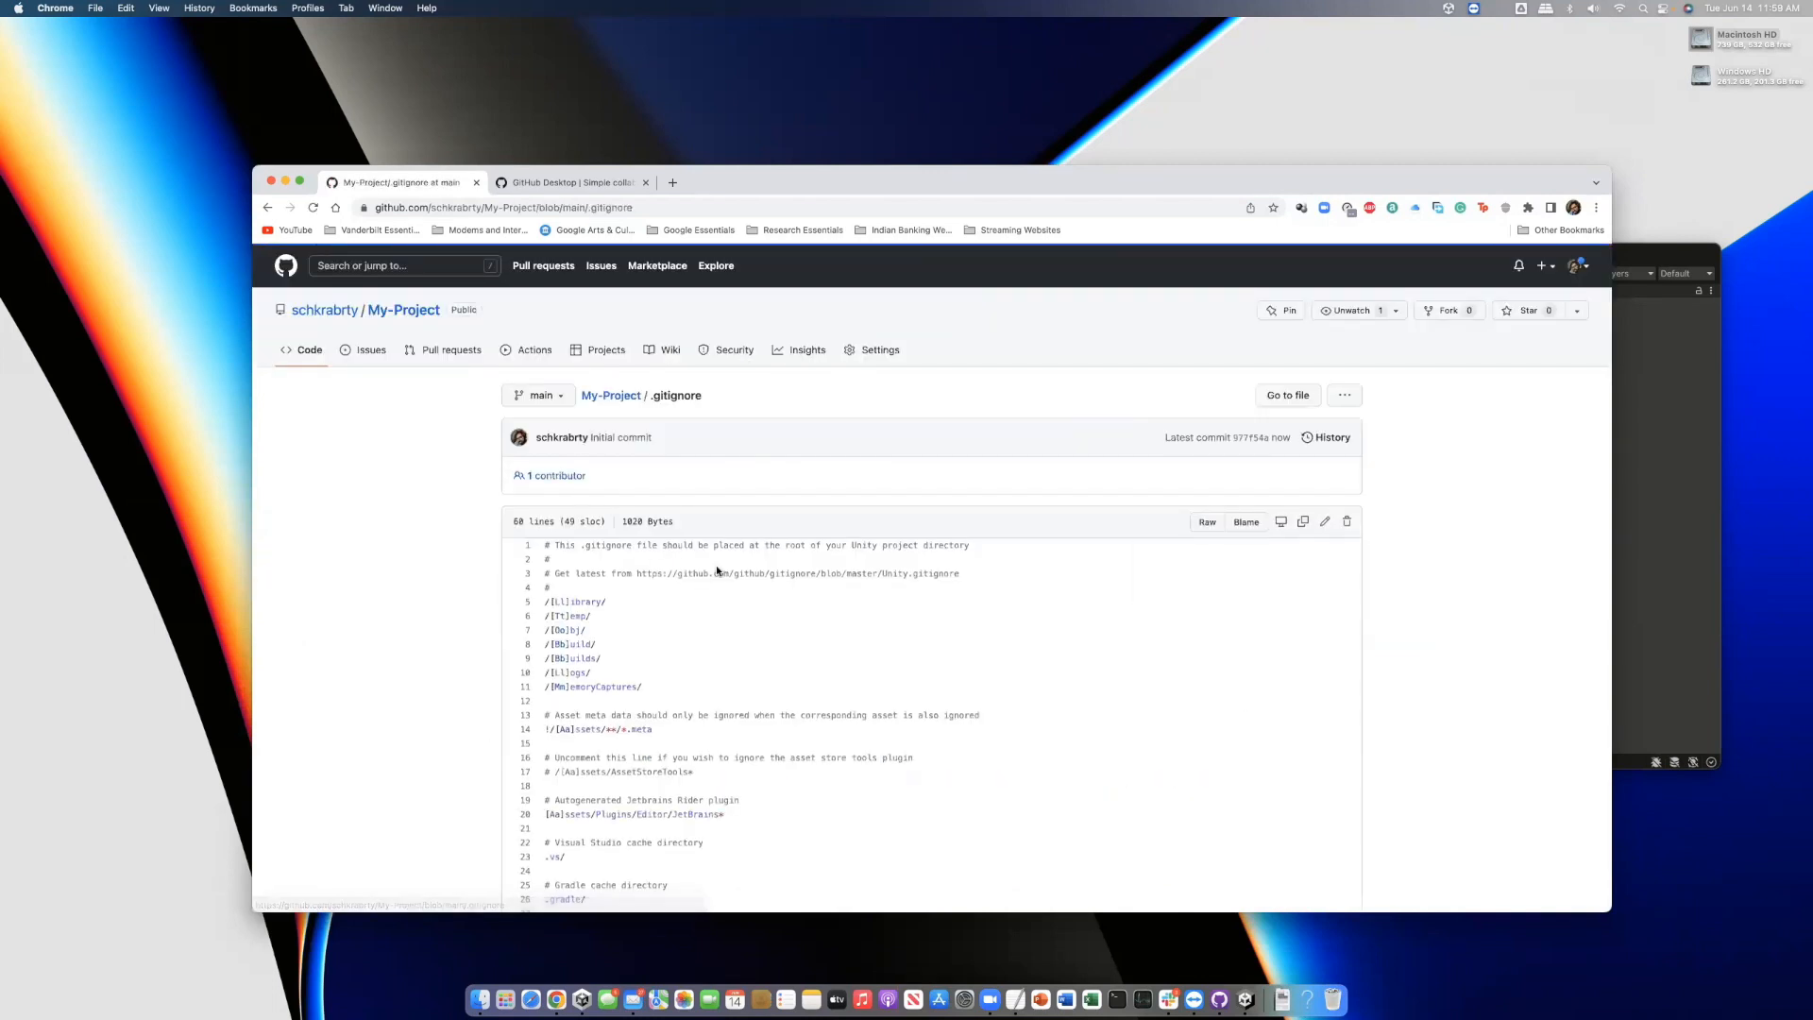
Append .DS_Store, Icon? and .vscode lines to .gitignore and commit the edit to main
click(1325, 521)
scroll(963, 706, down, 10)
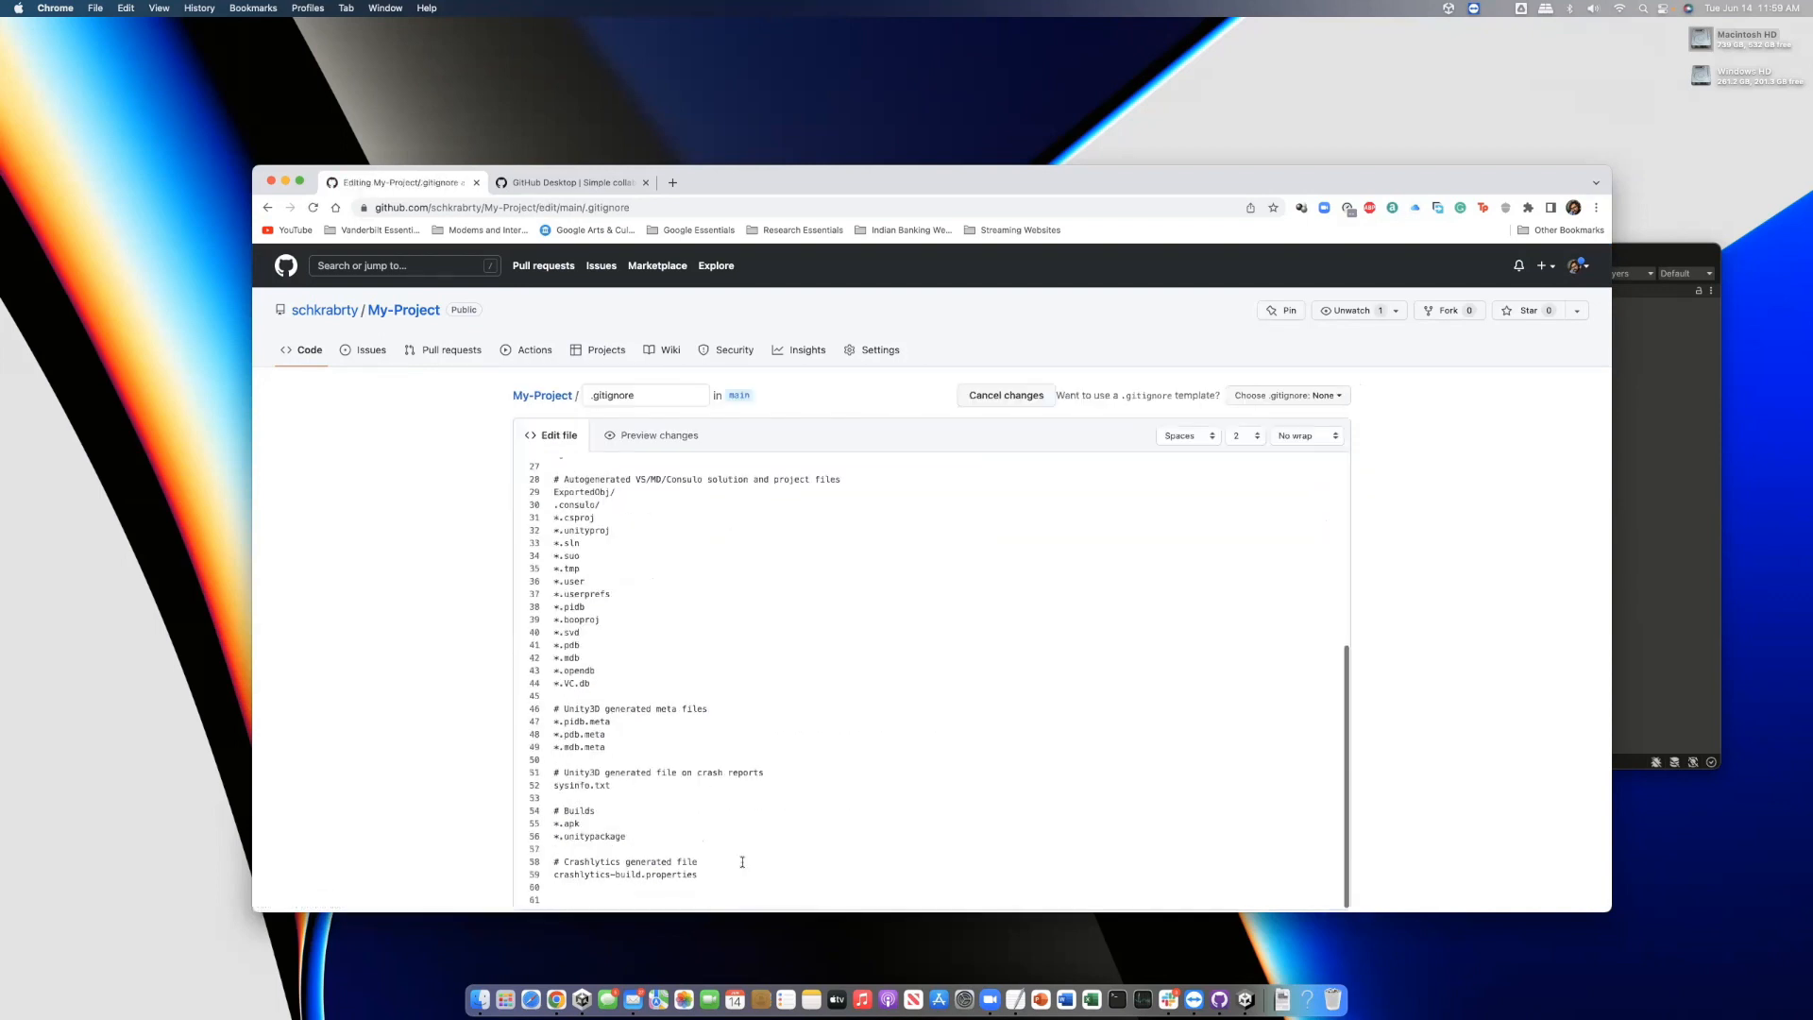
click(594, 596)
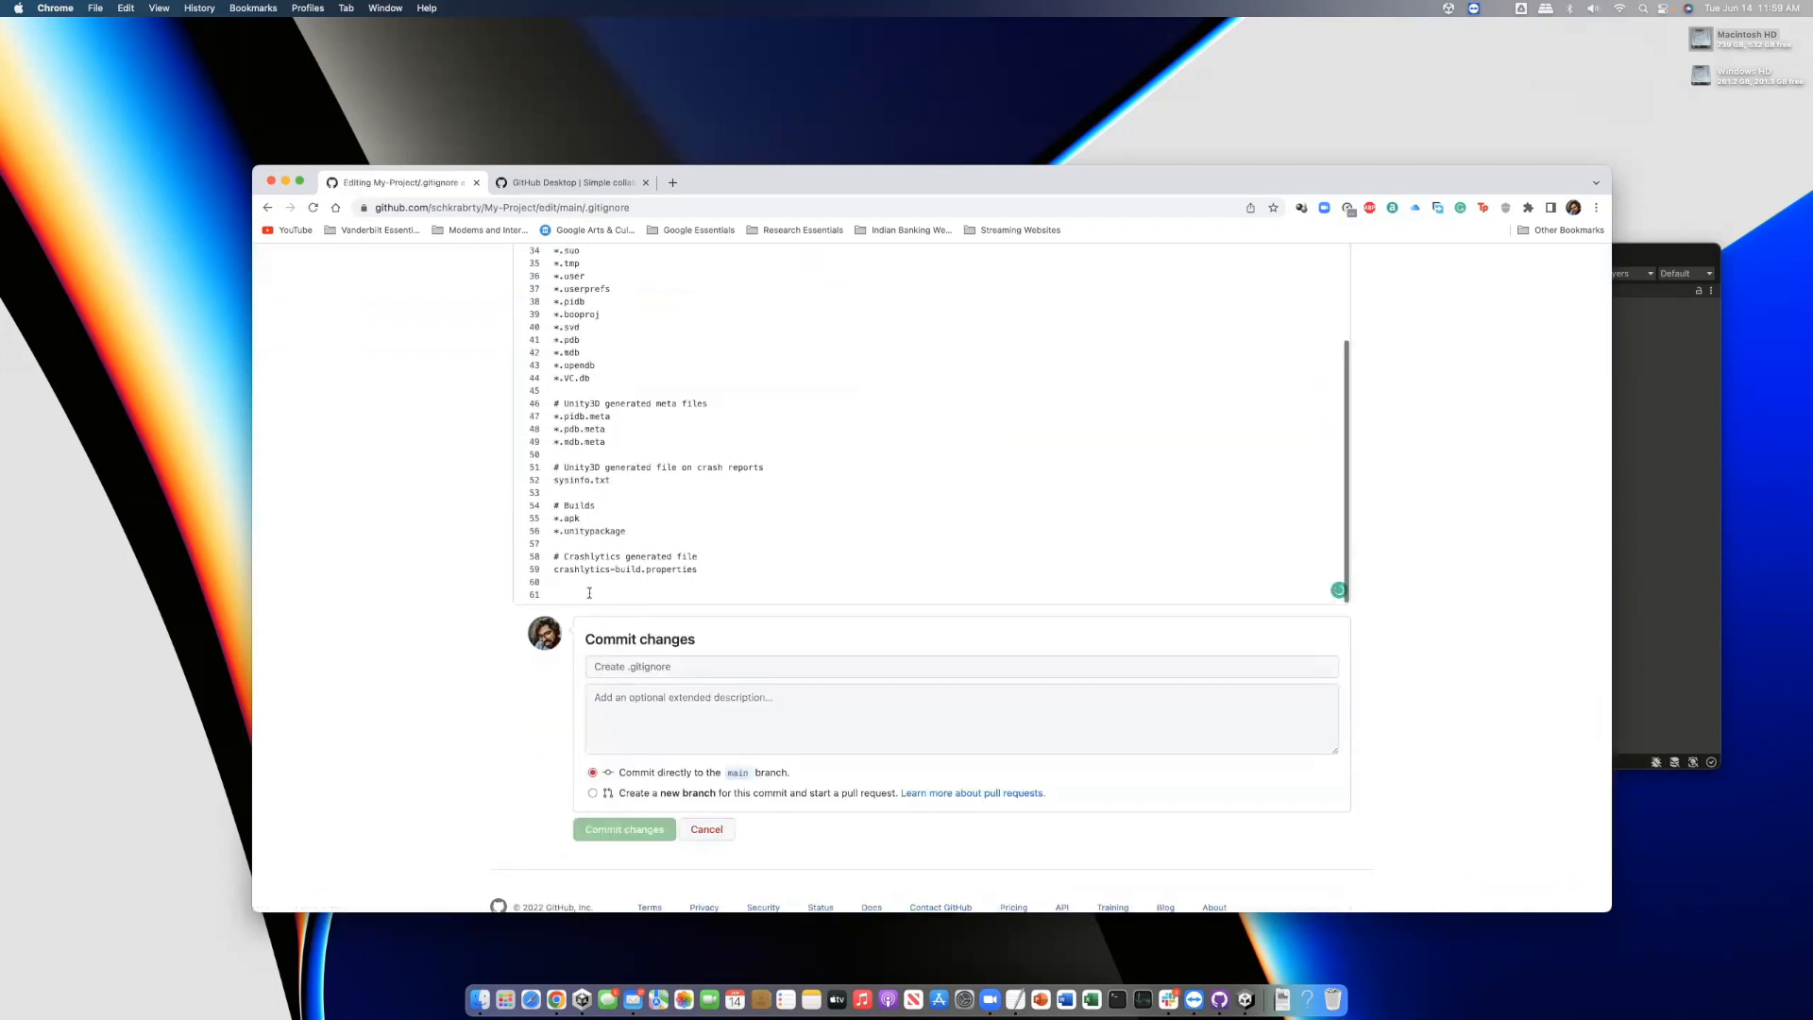
text(.DS_S)
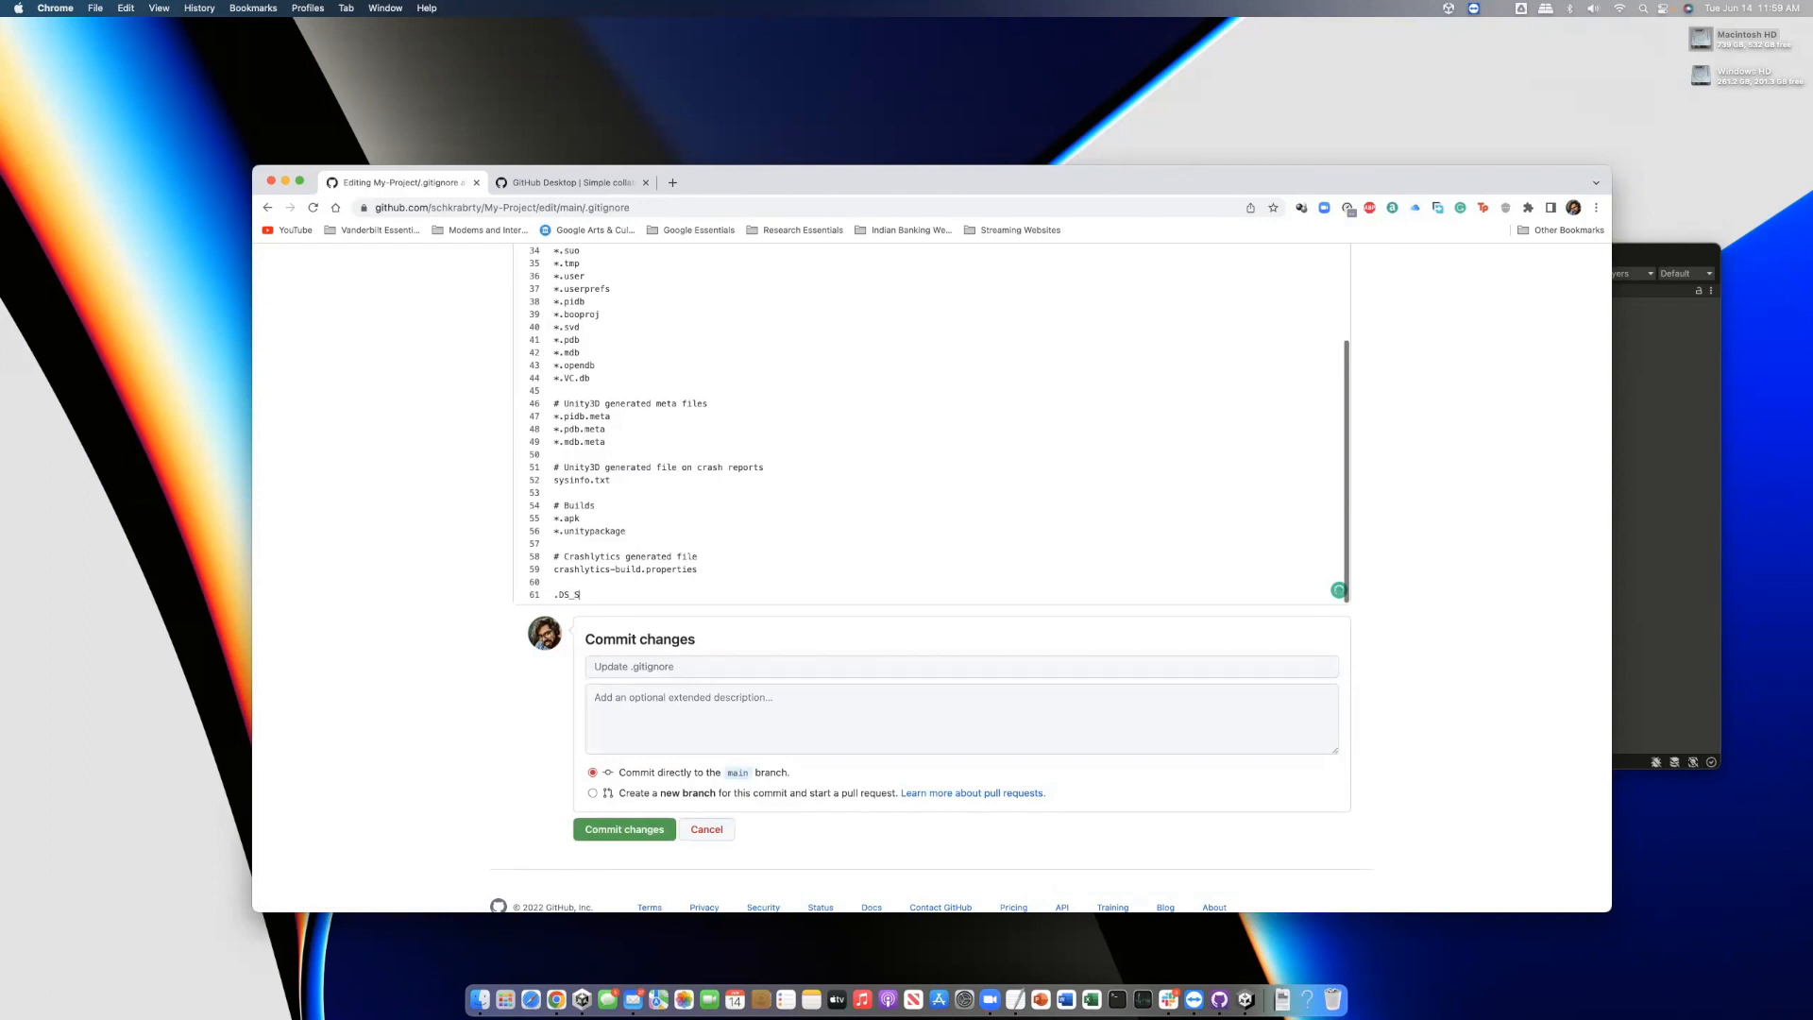
text(tore)
key(Return)
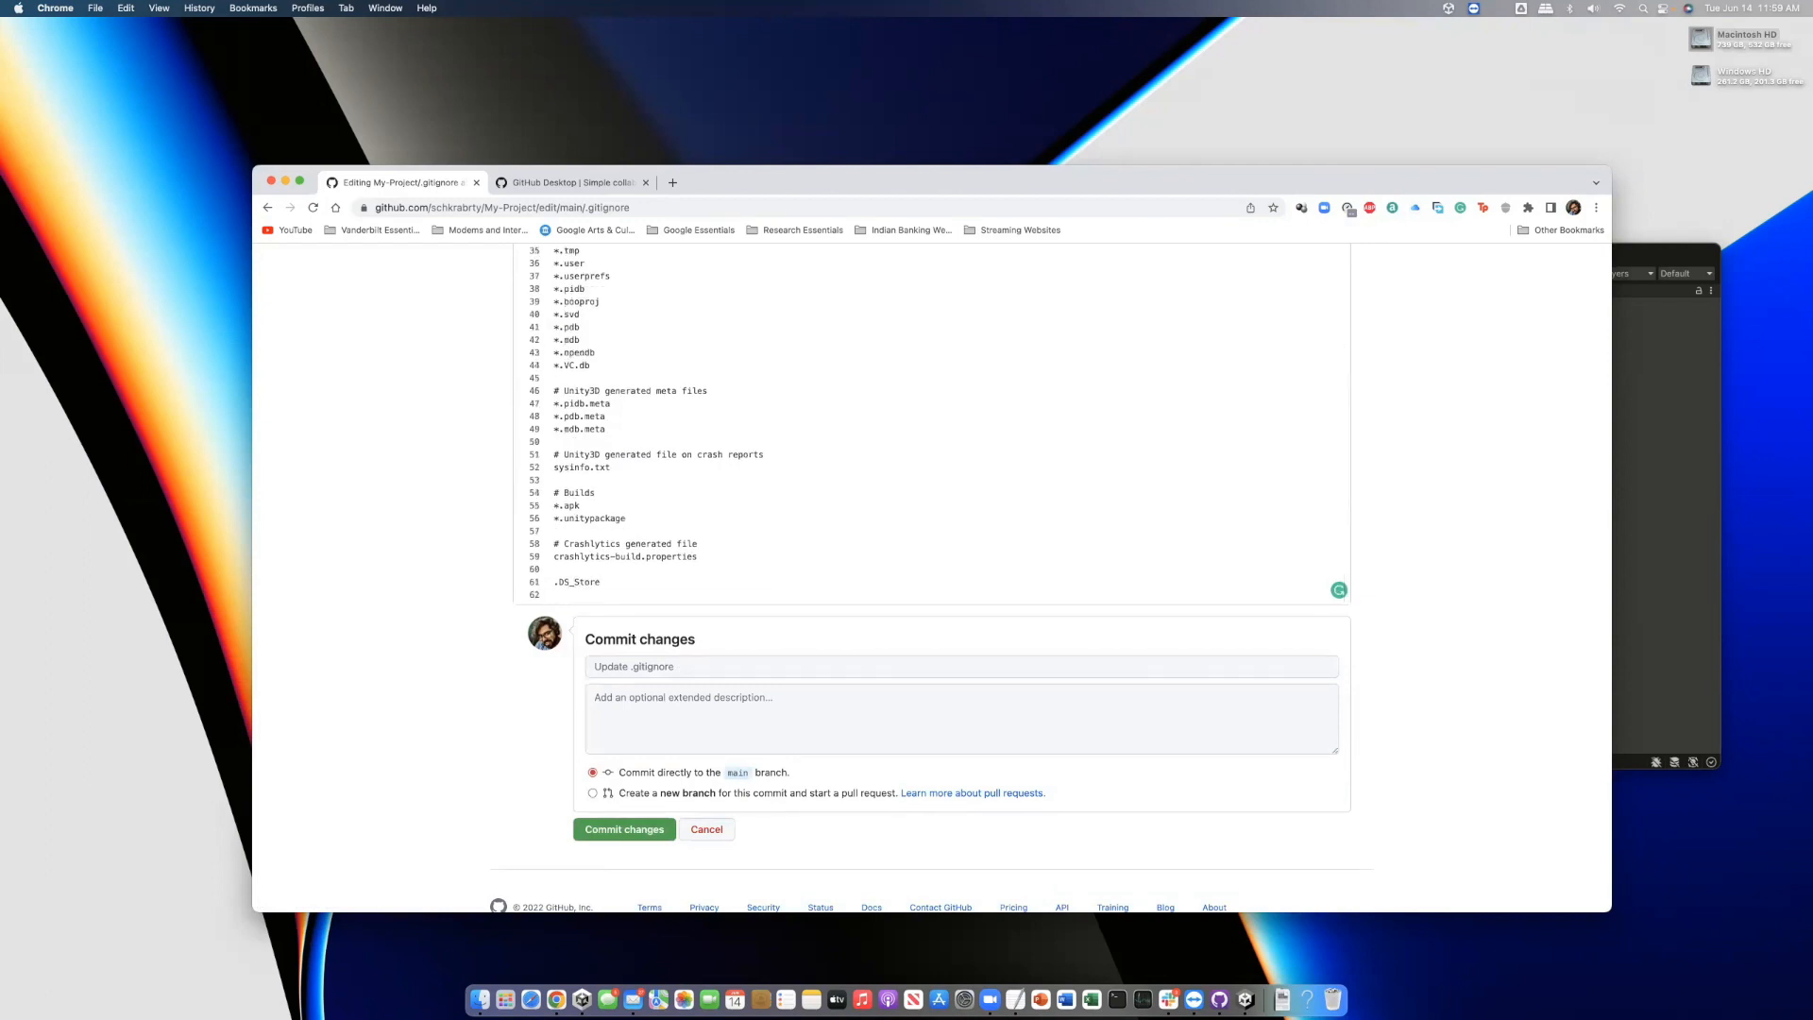
text(Icon?)
key(Return)
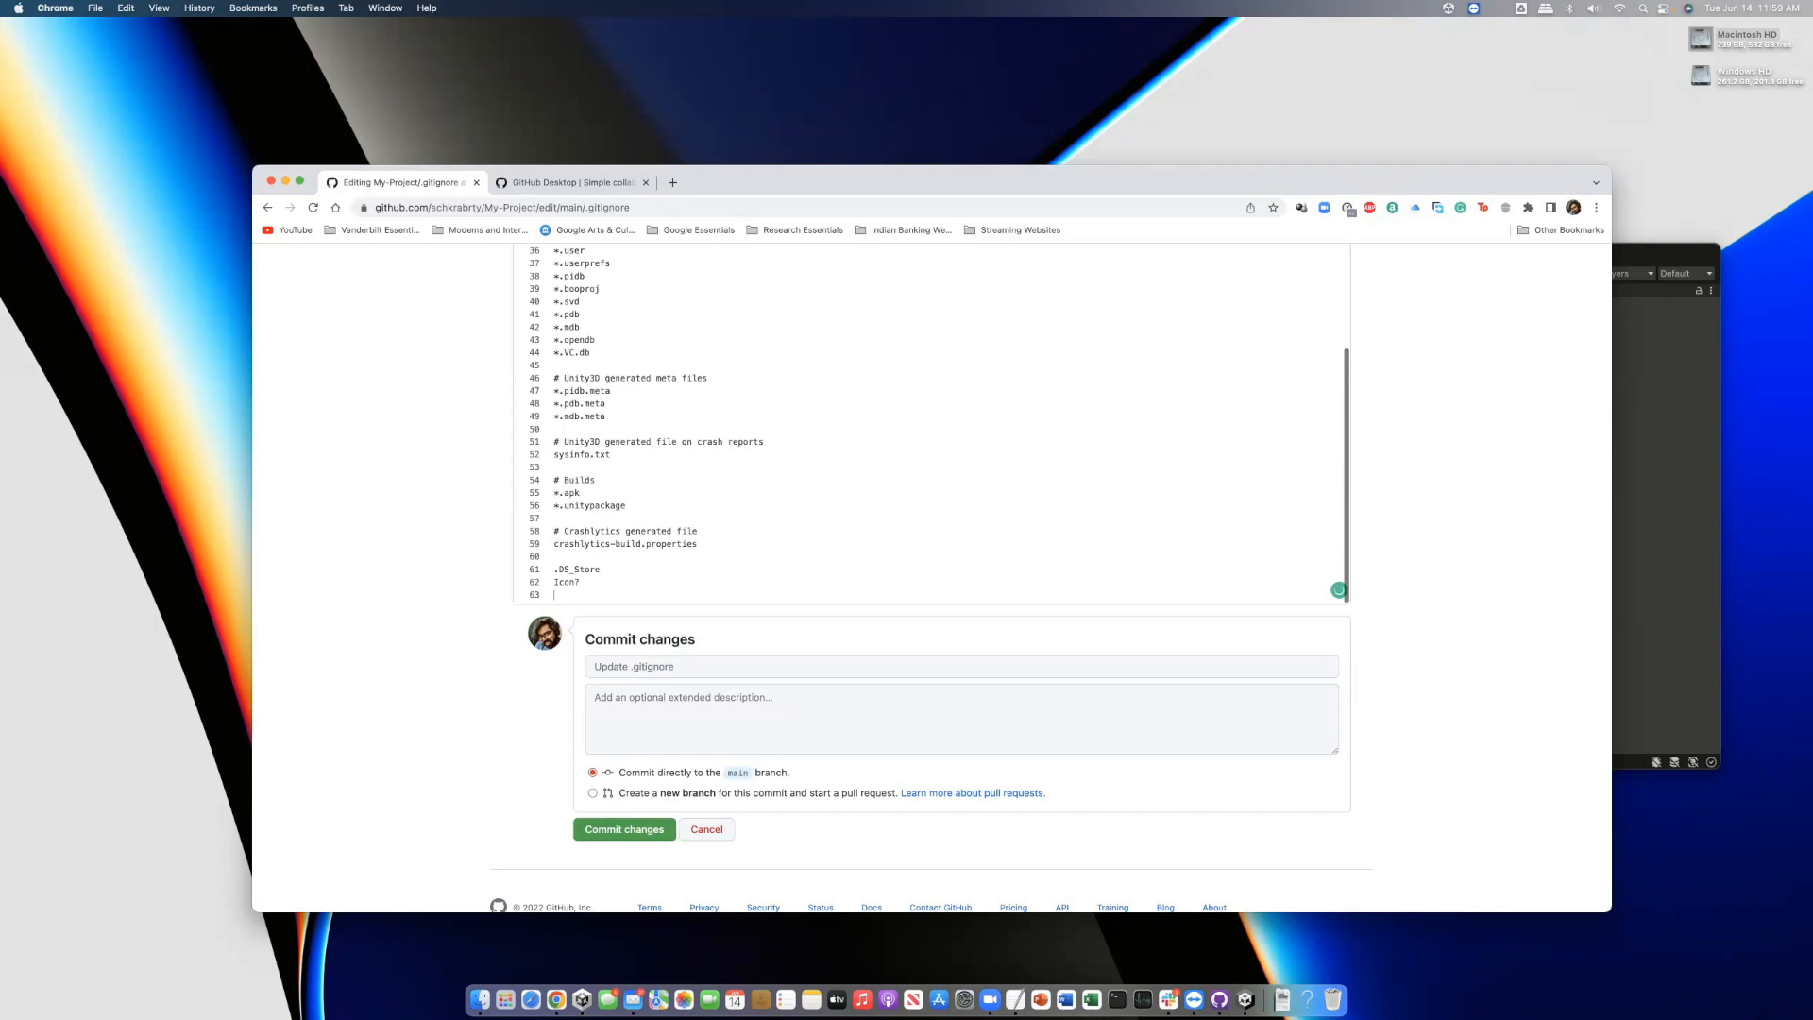
text(.vscod)
click(625, 830)
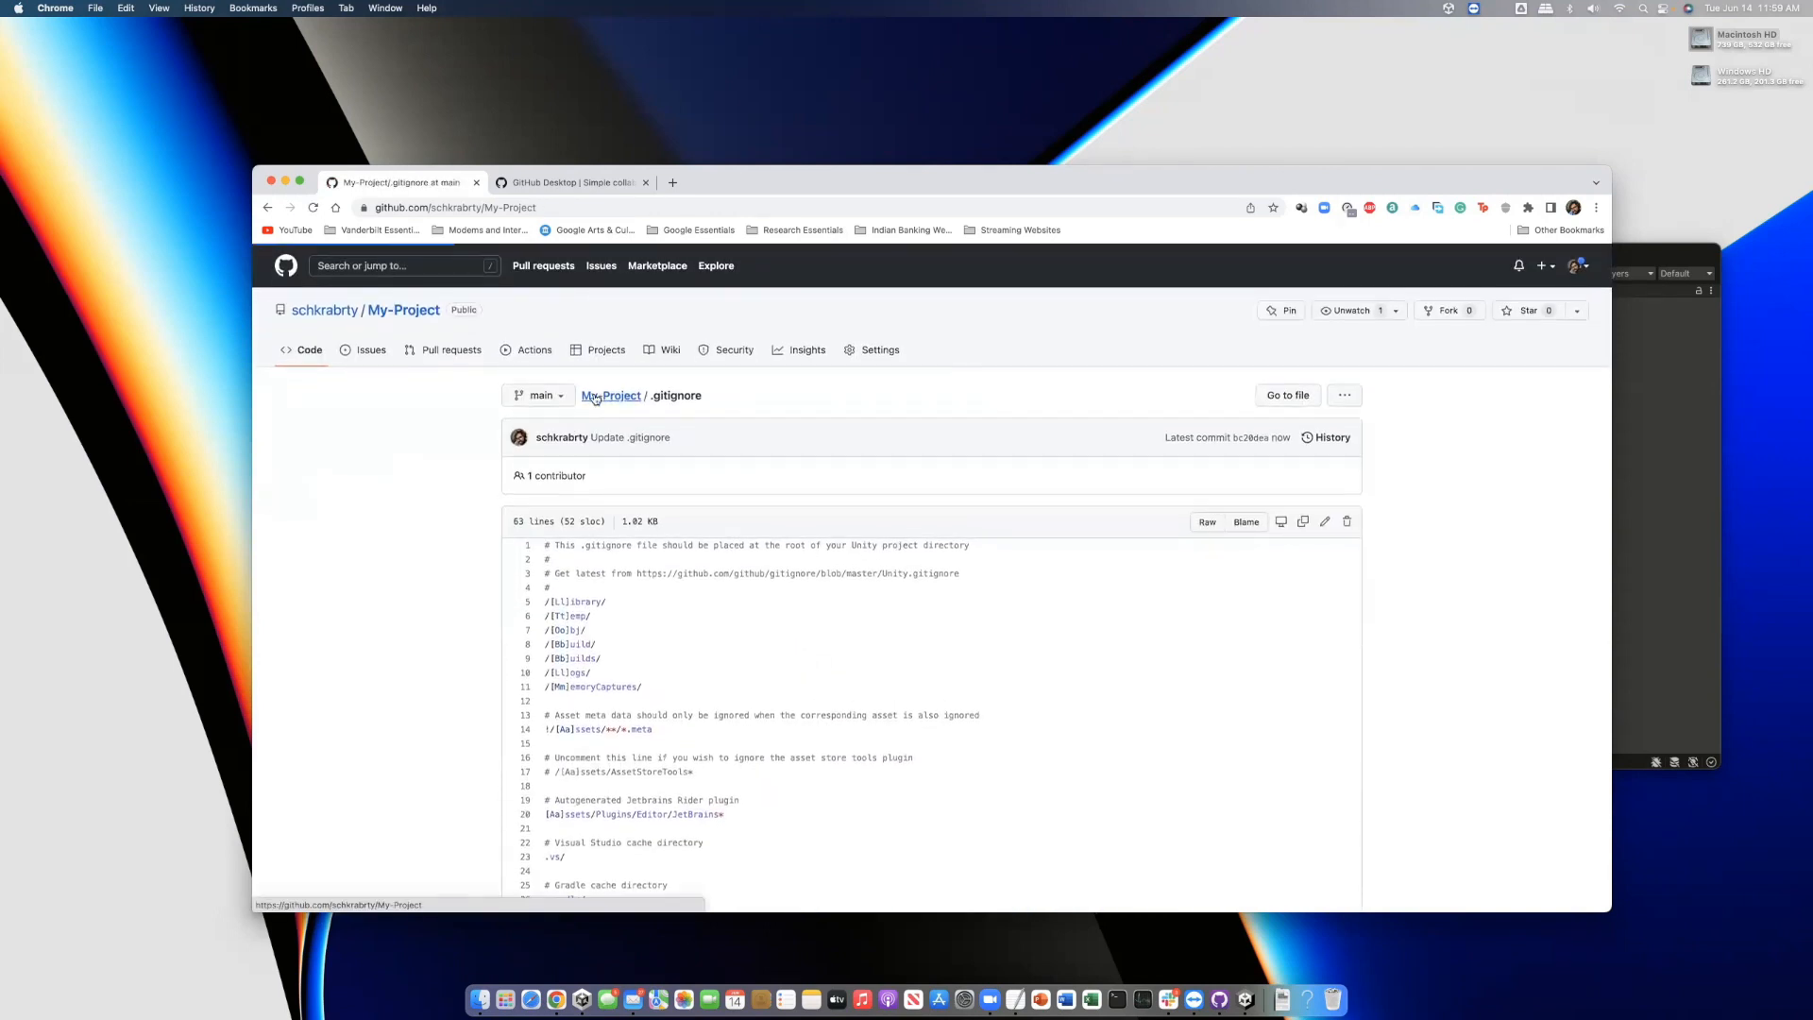
click(596, 398)
Clone My-Project through GitHub Desktop into the default My-Project folder in the home directory
click(1105, 395)
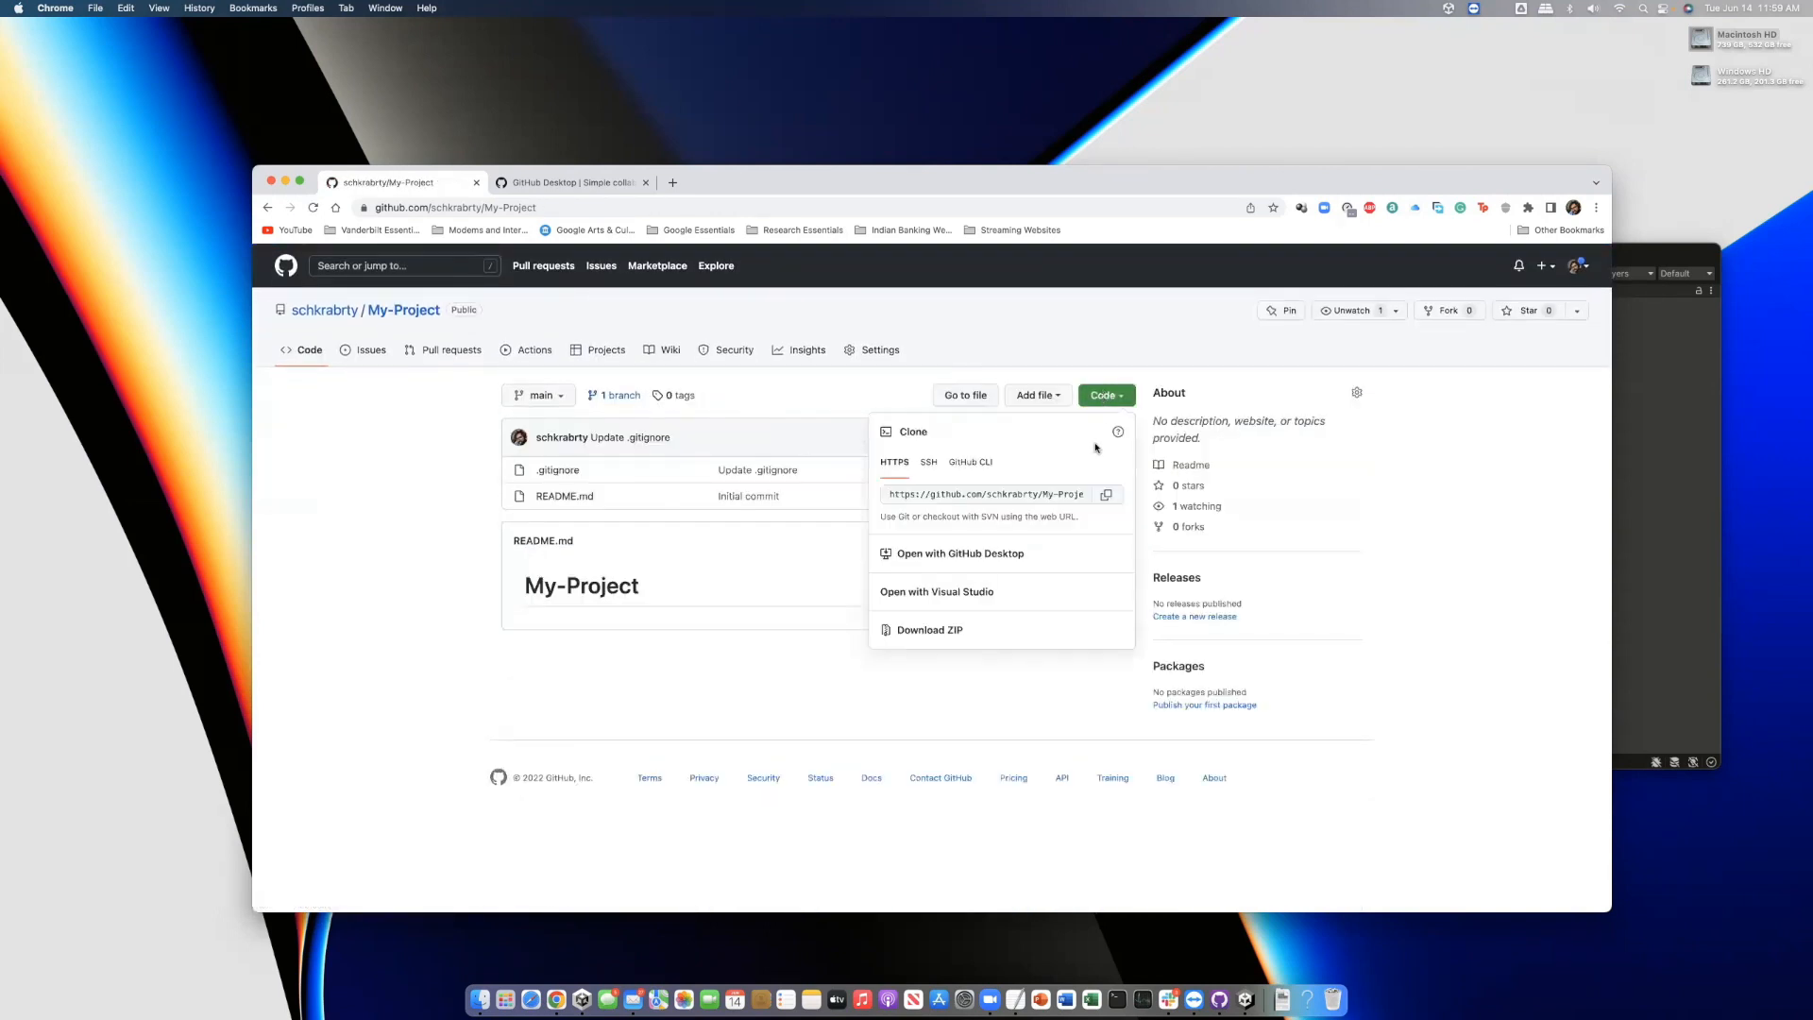
click(960, 554)
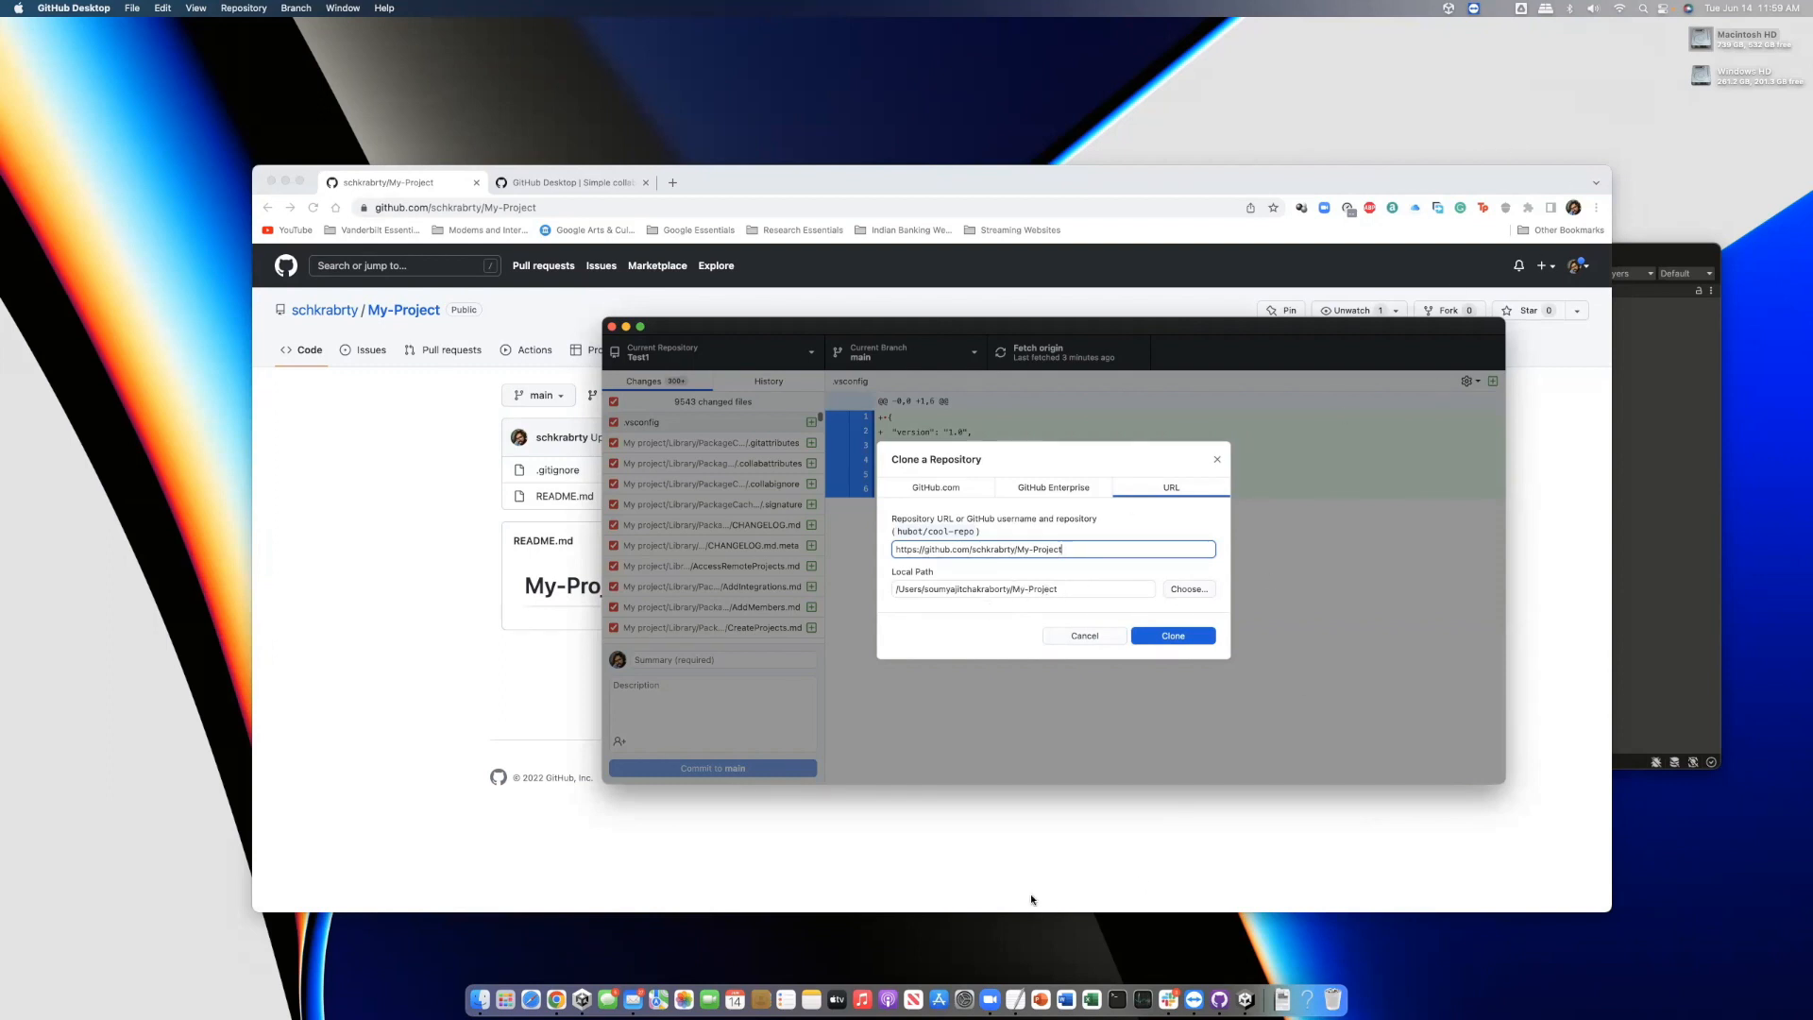
click(481, 999)
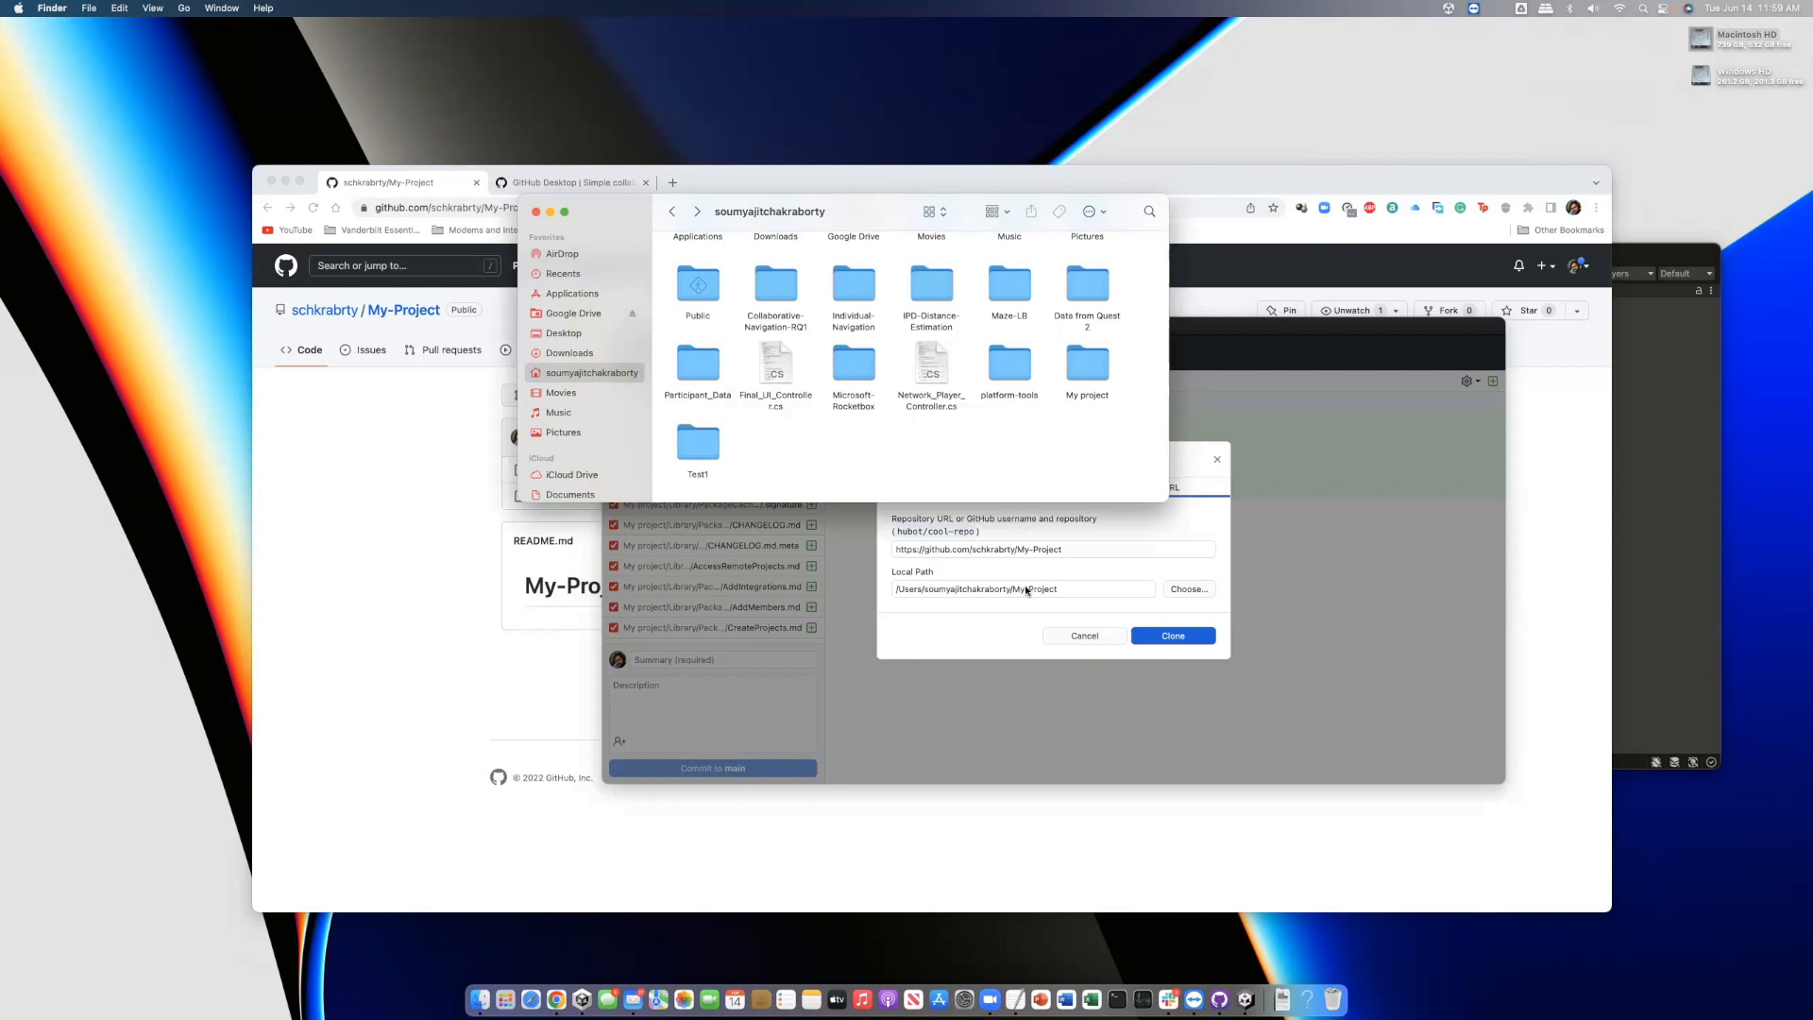
click(1153, 637)
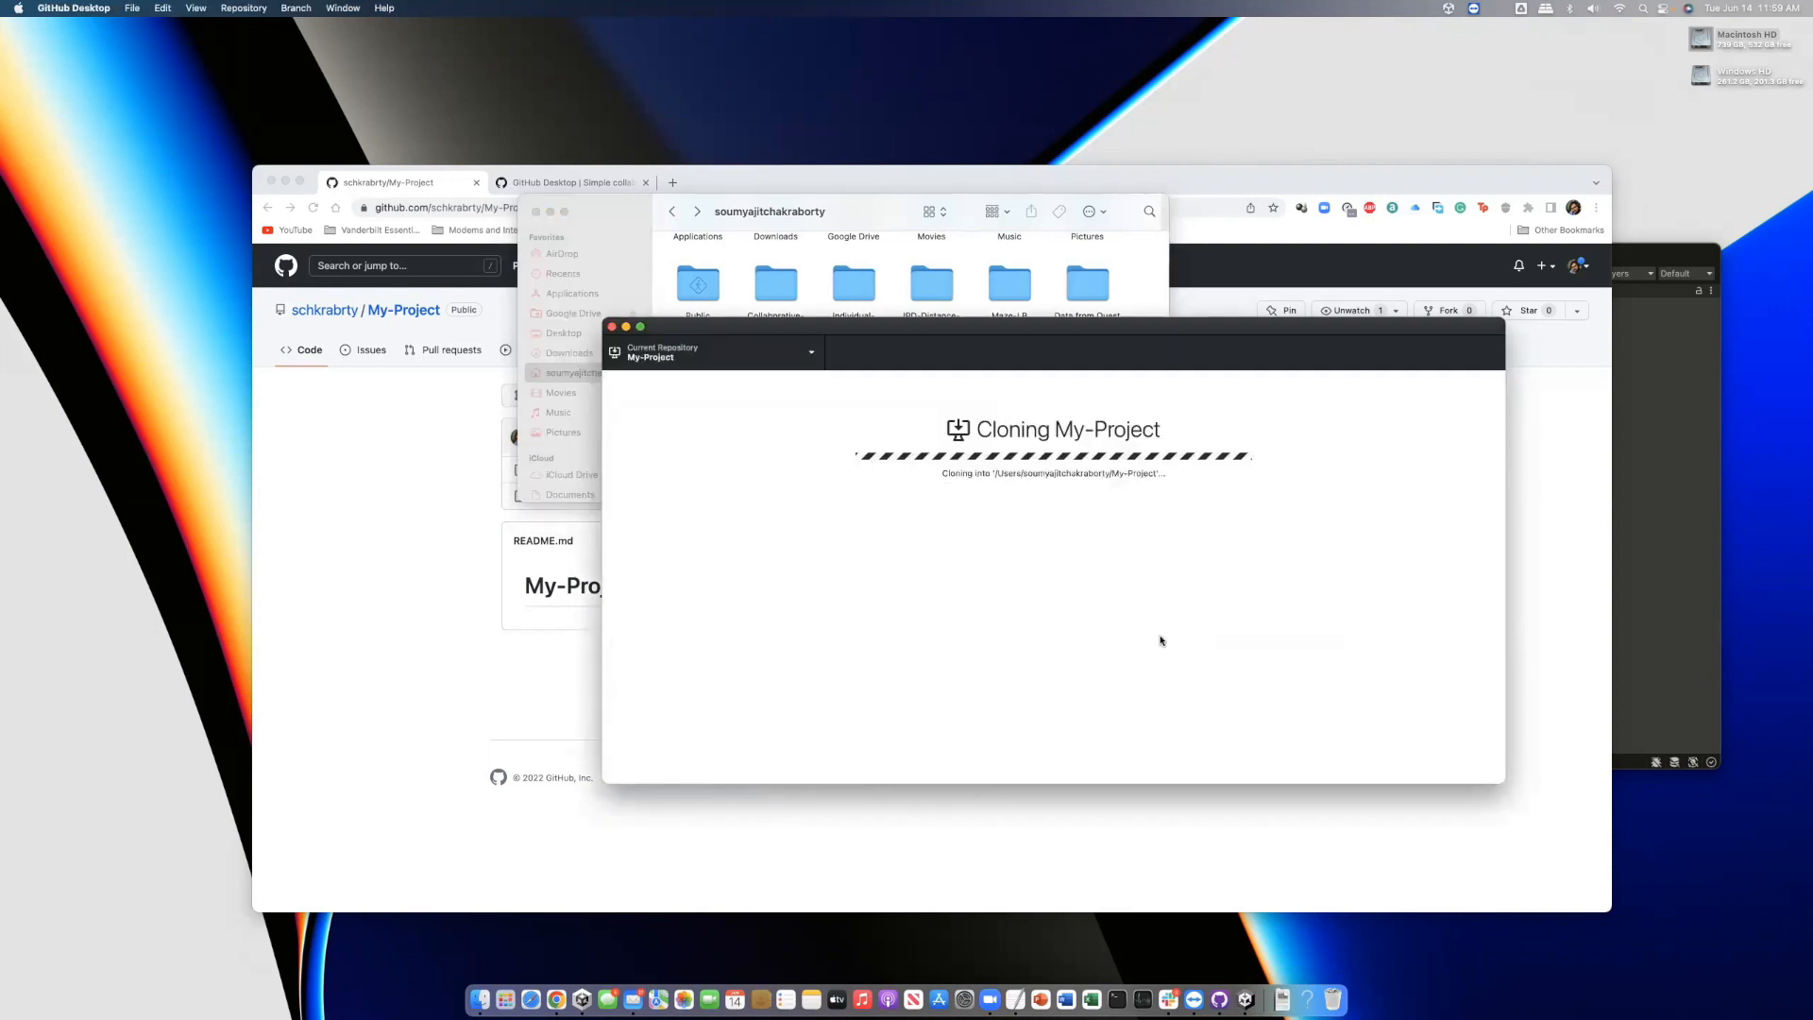
drag(875, 351, 870, 495)
click(815, 452)
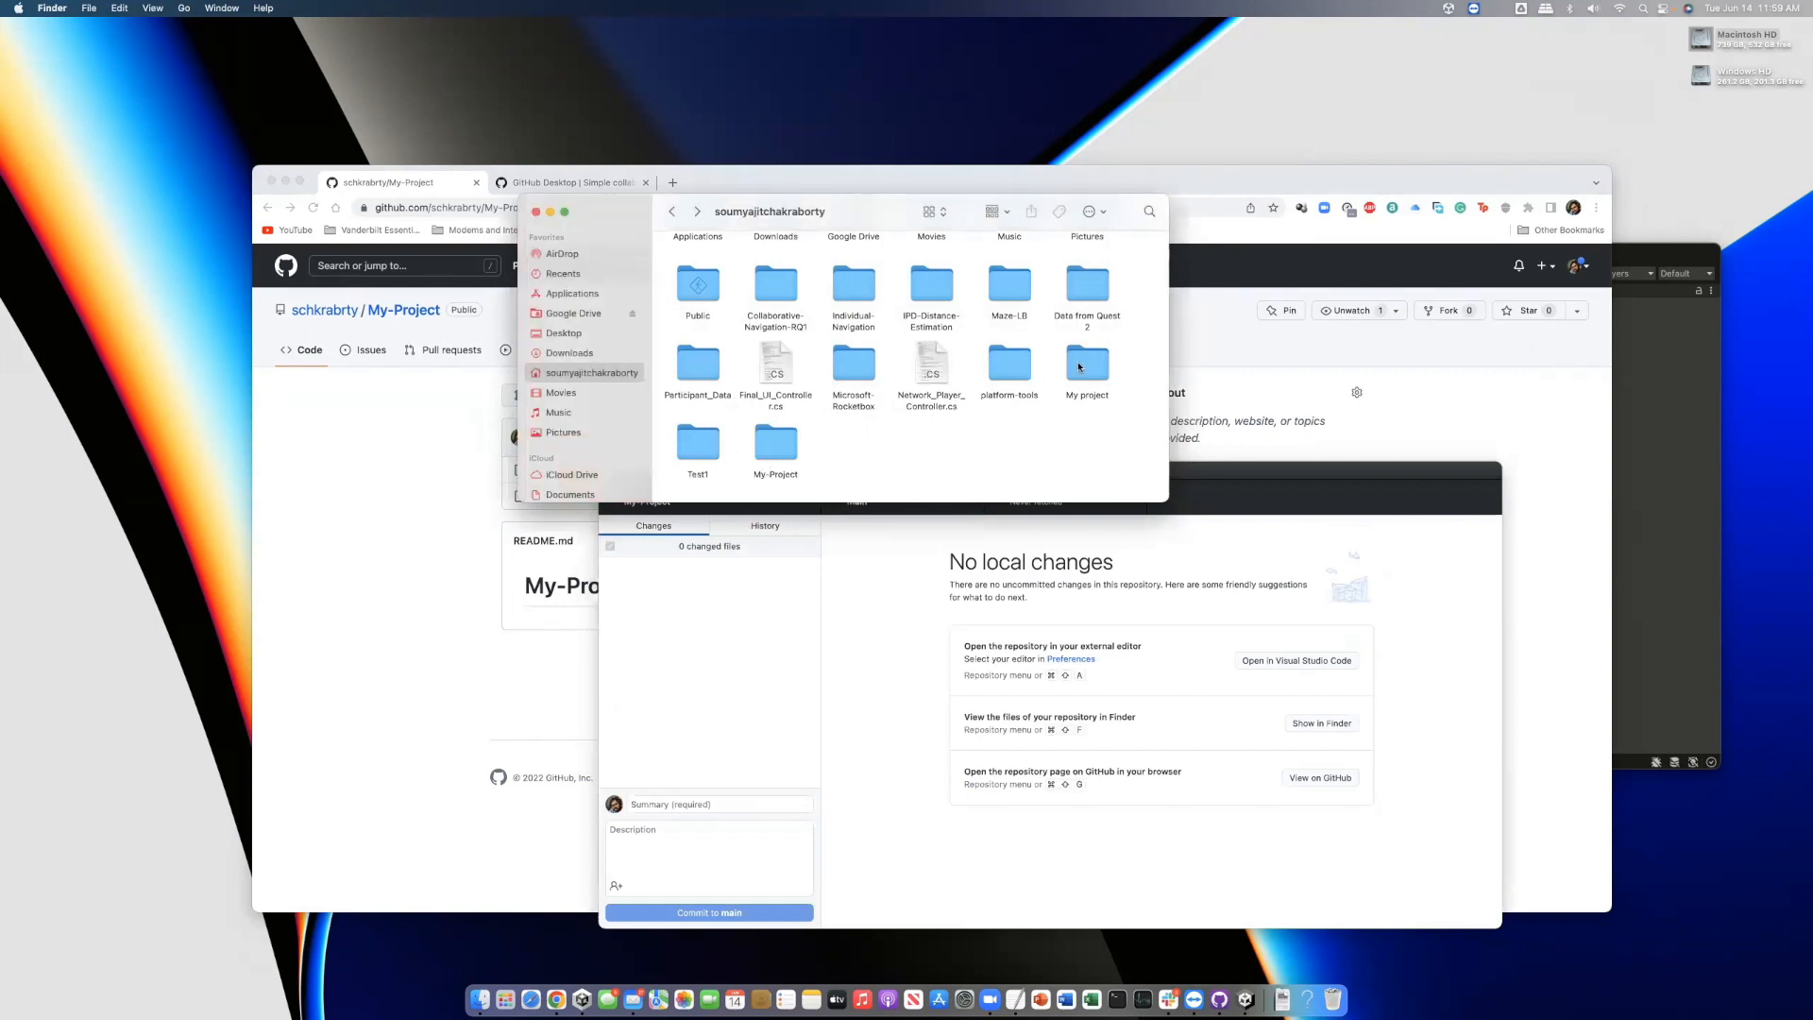
Copy all items from the 'My project' Unity folder and paste them into the cloned My-Project folder
double_click(1079, 366)
drag(1121, 355, 637, 253)
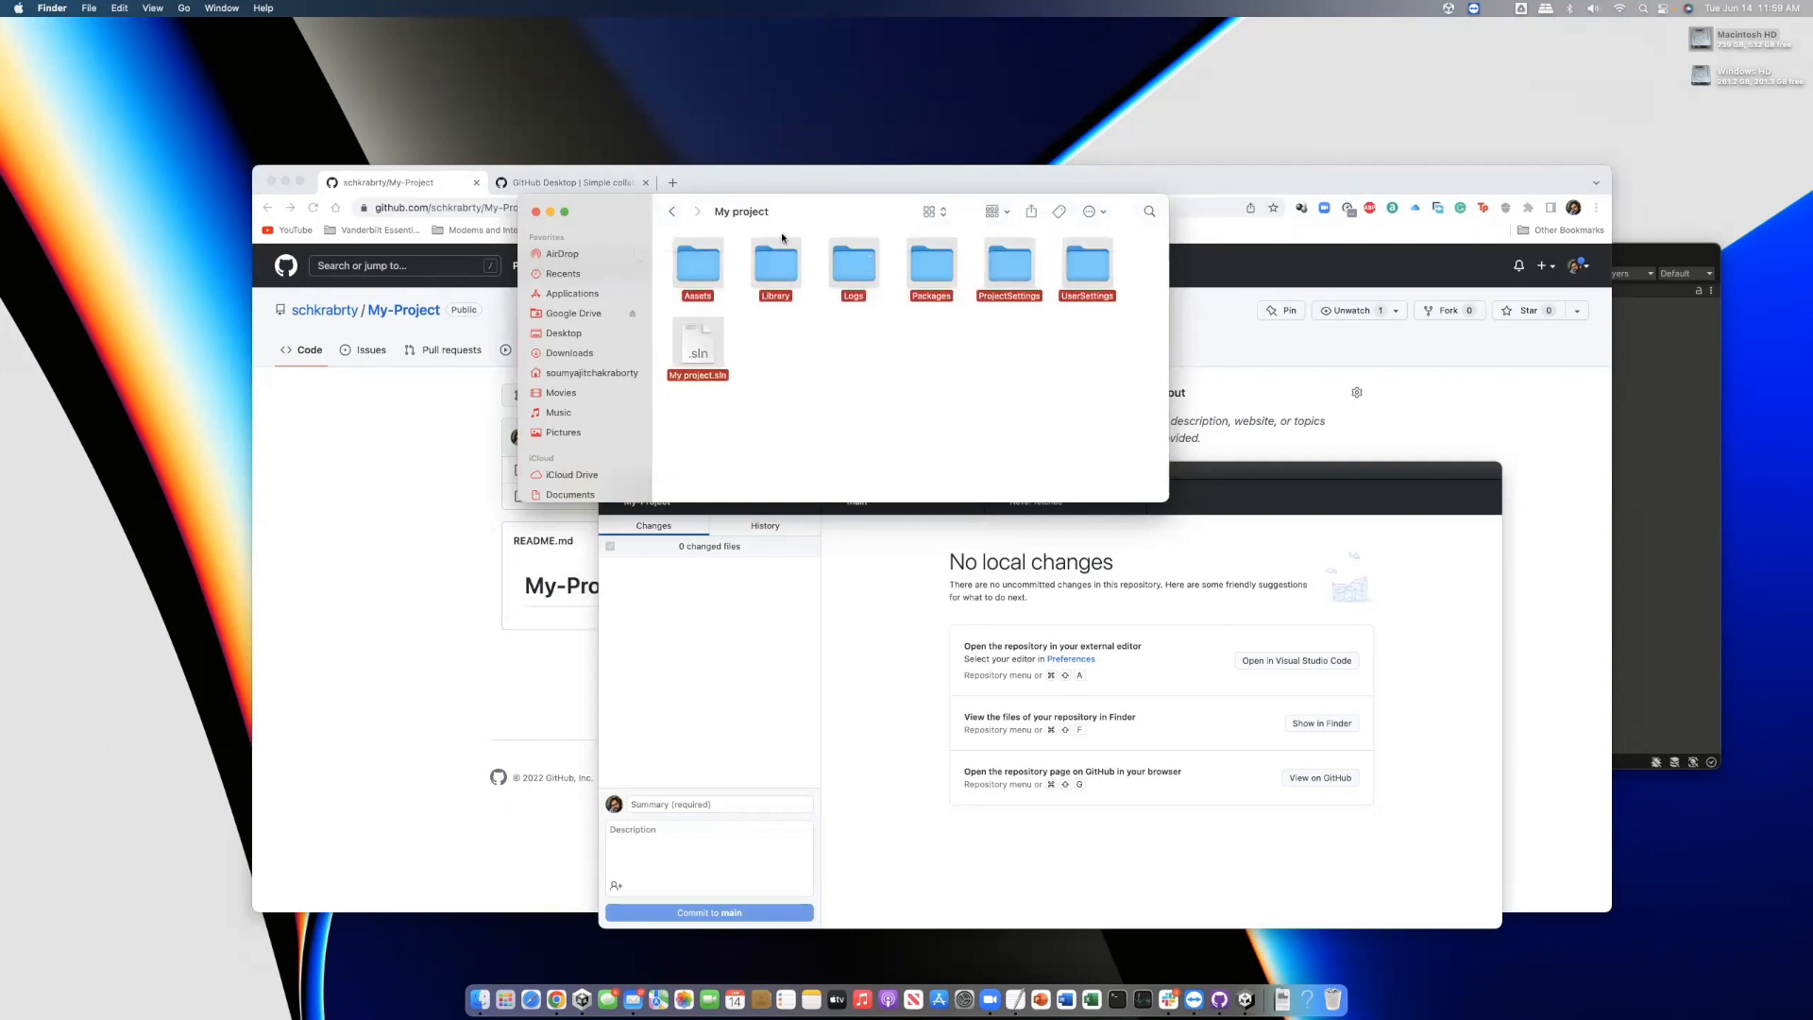
click(672, 212)
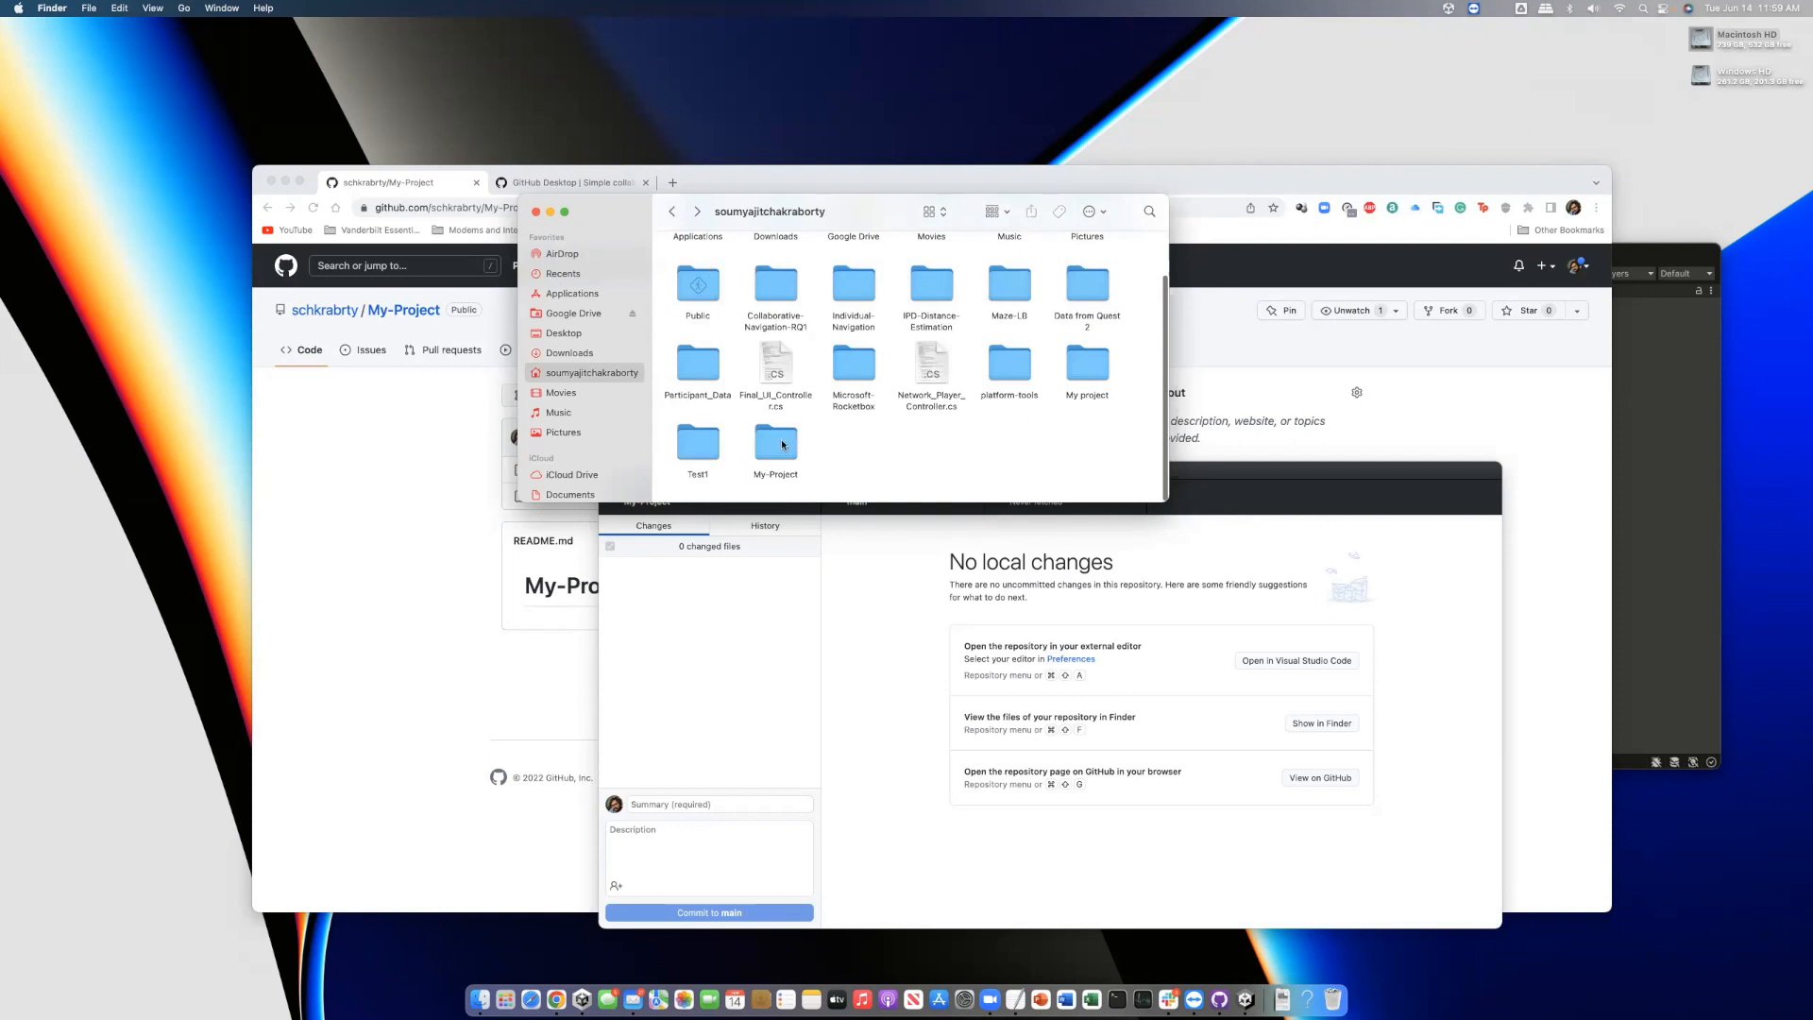
double_click(776, 441)
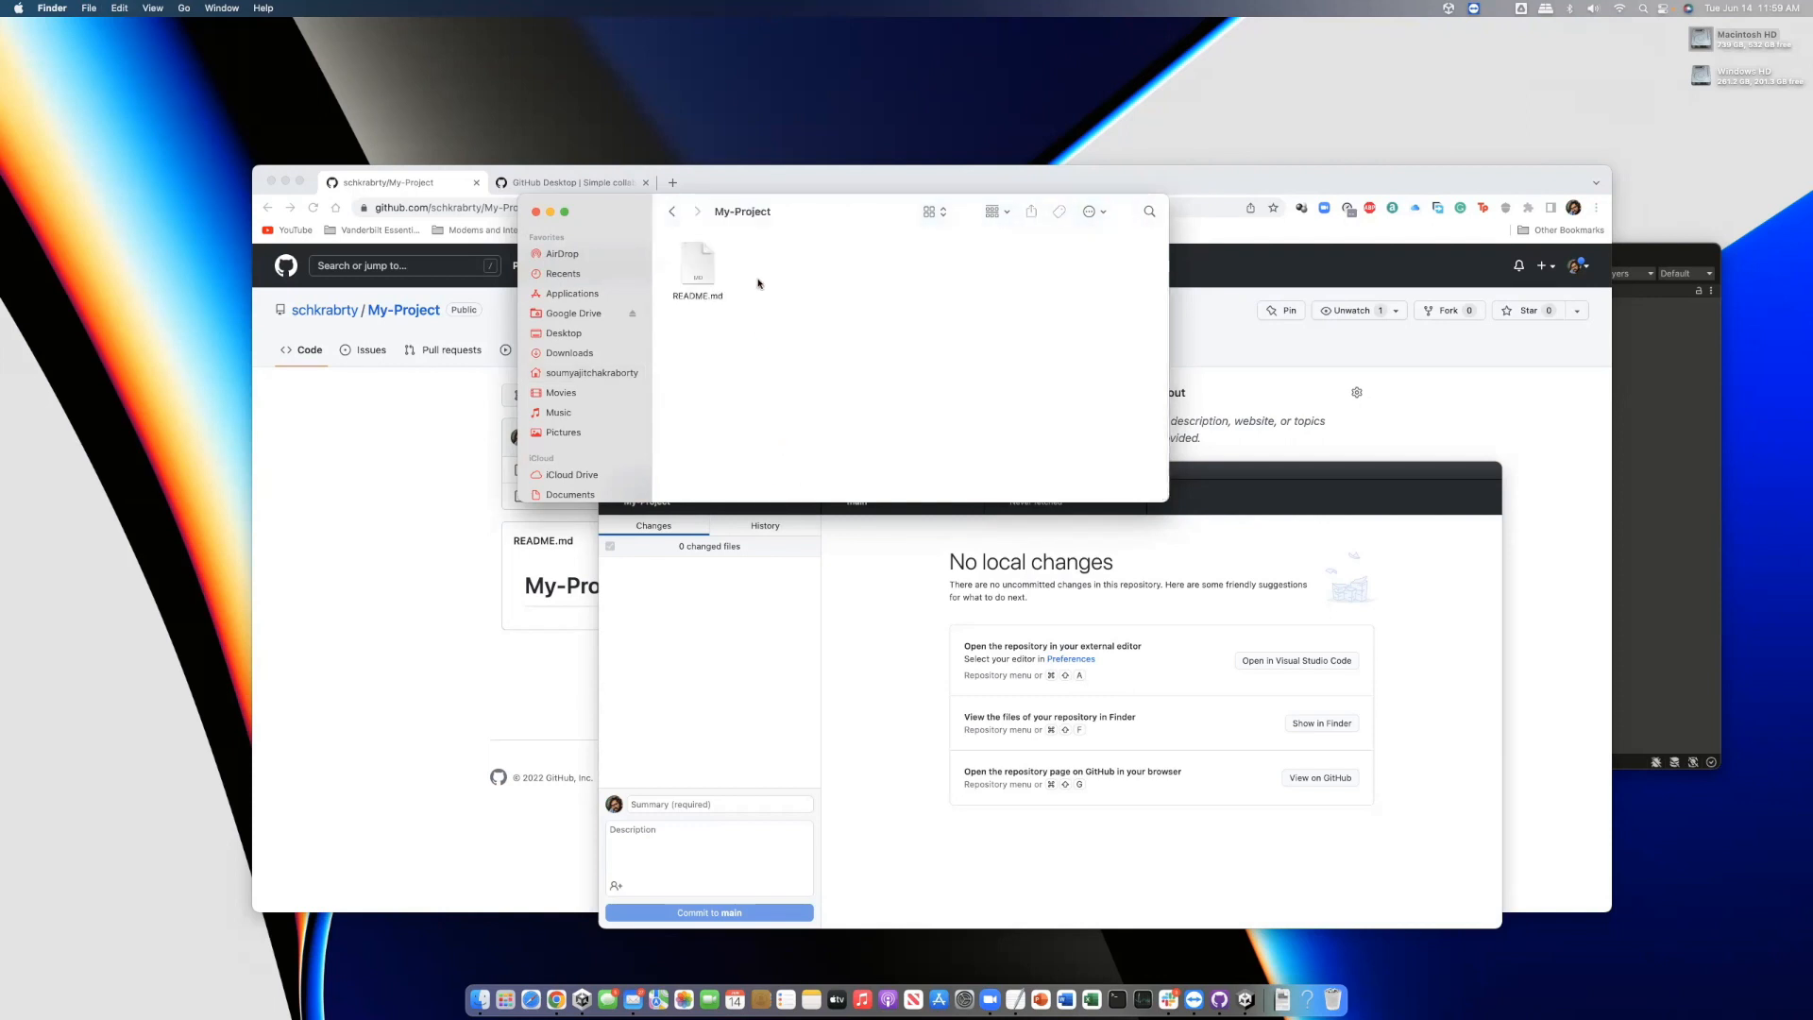
key(super+v)
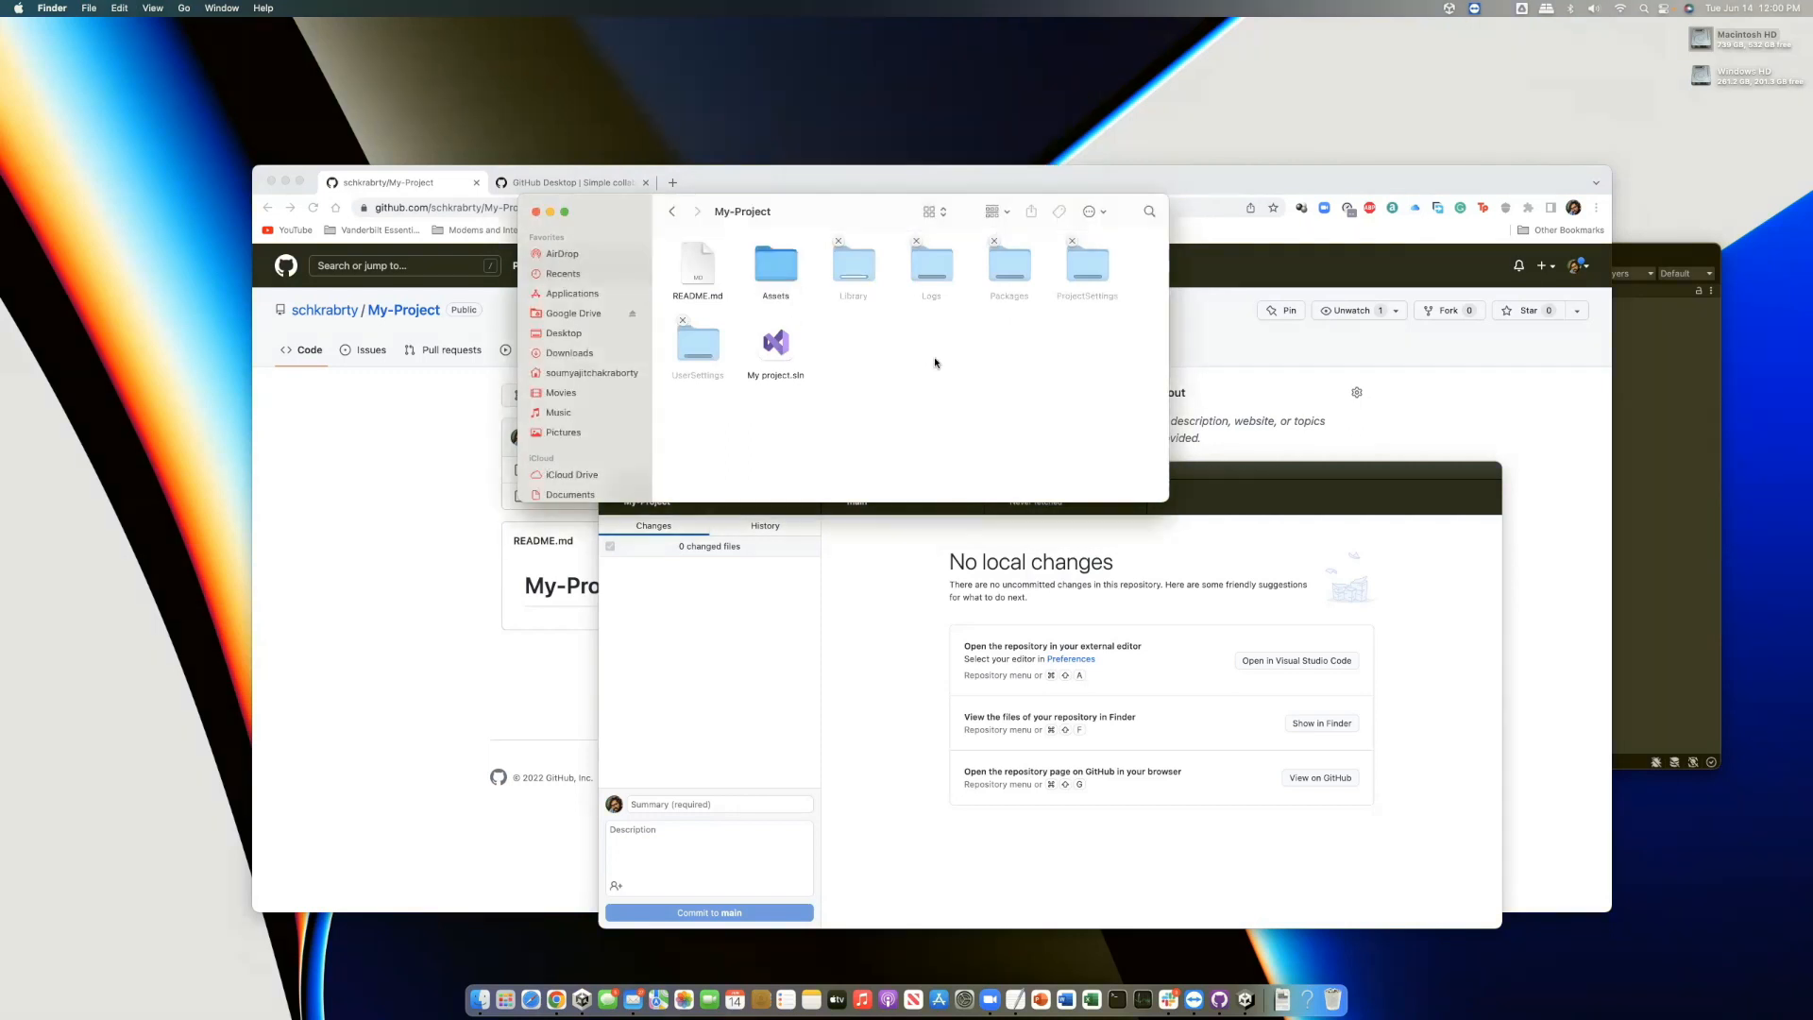
click(1204, 481)
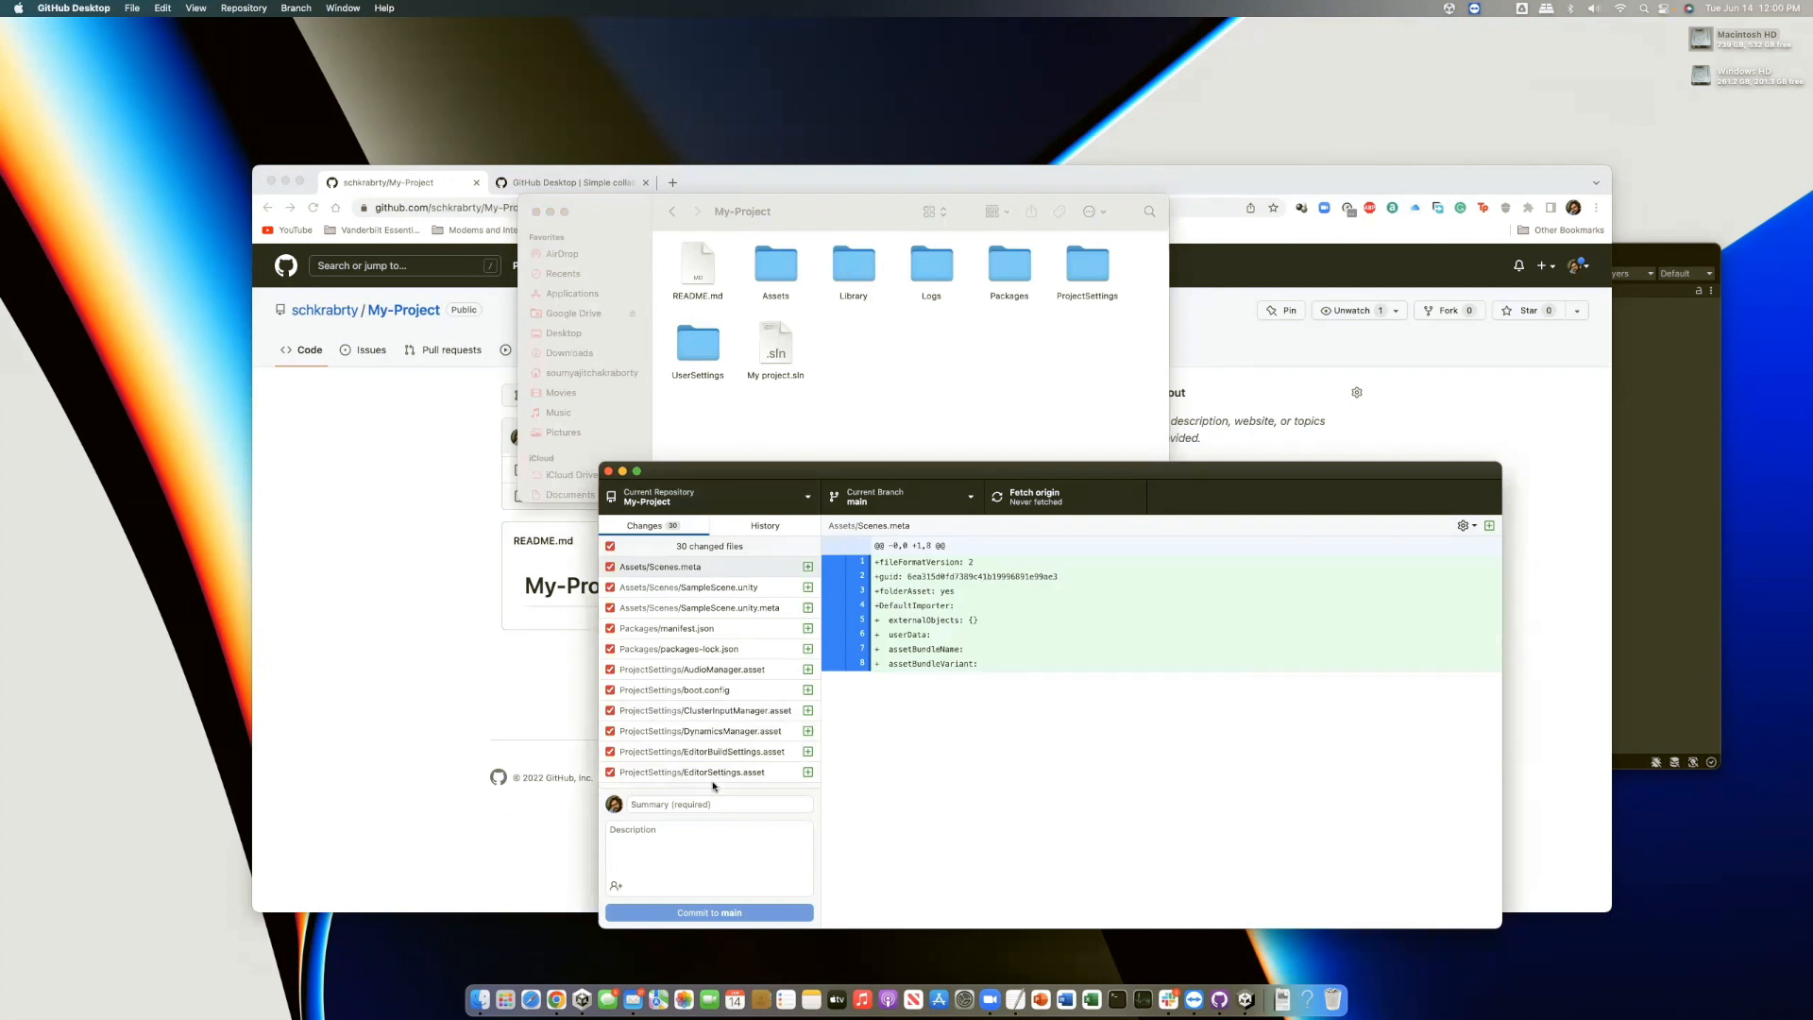
Commit the 30 changed files to main with summary 'initial commit' and push to origin
click(692, 804)
text(initial commit)
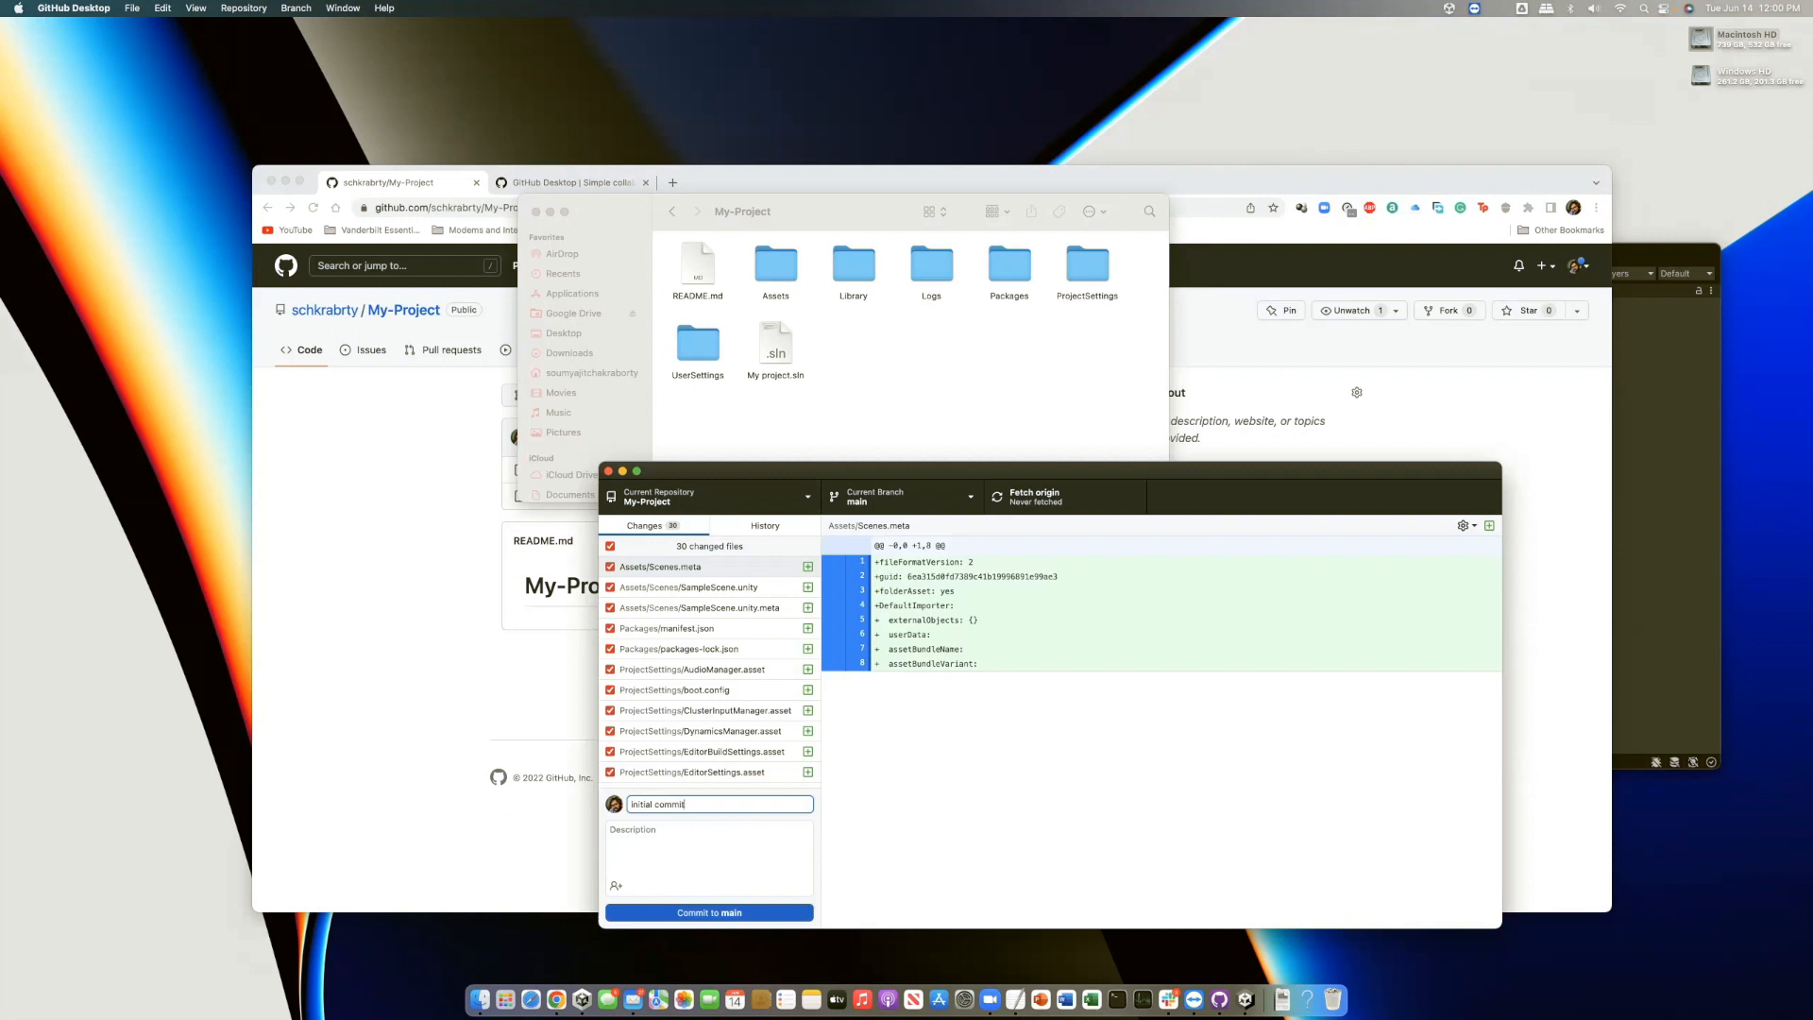
click(710, 912)
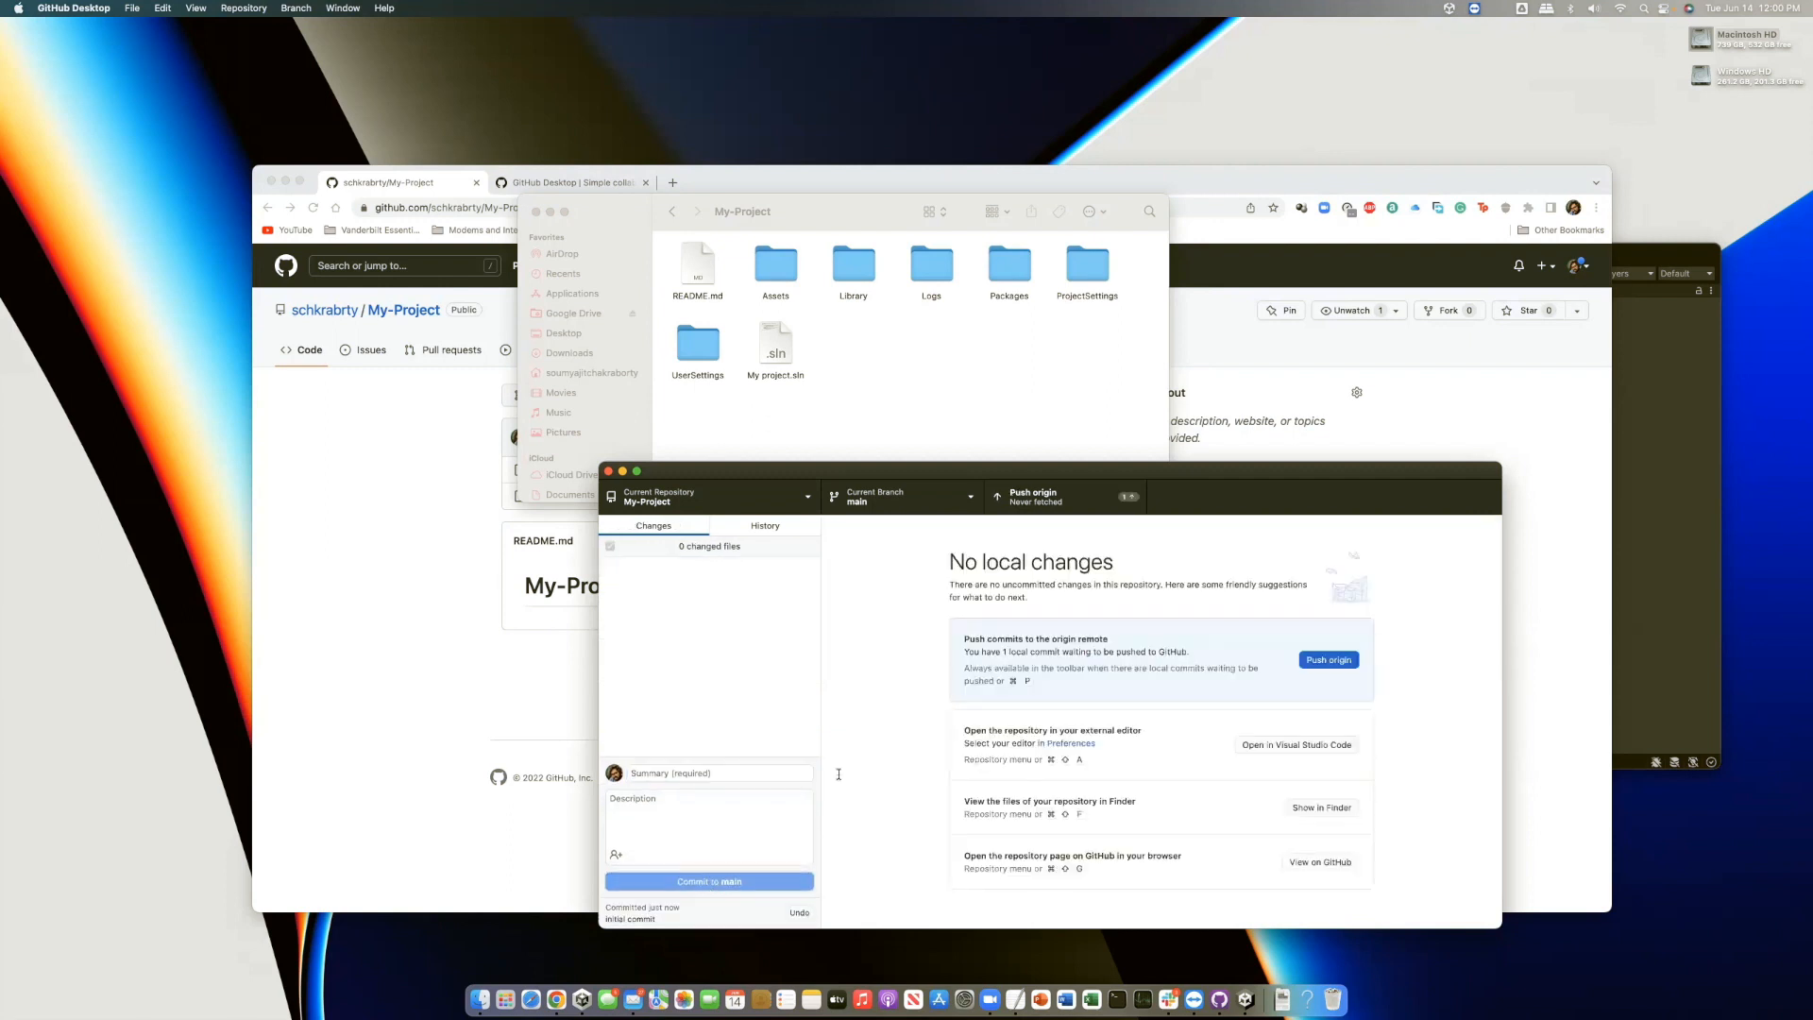
click(1090, 499)
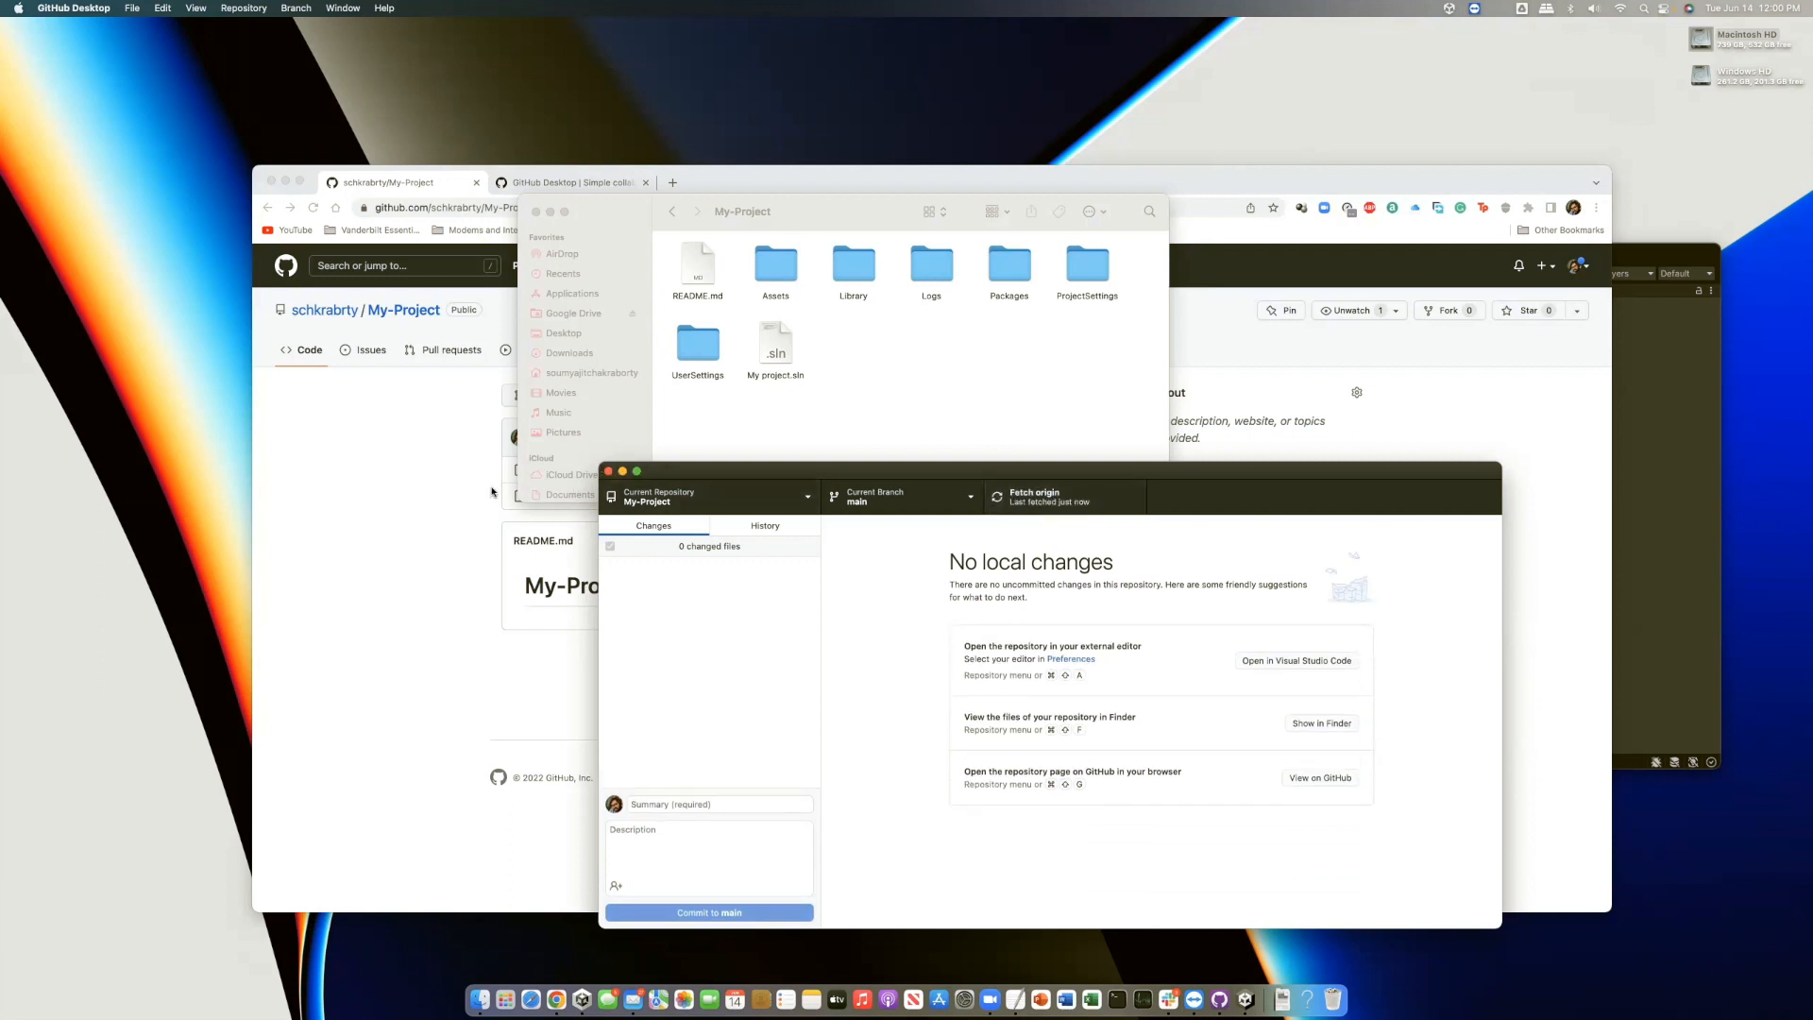
click(418, 610)
Reload the My-Project page in Chrome to show the pushed Unity folders
click(314, 213)
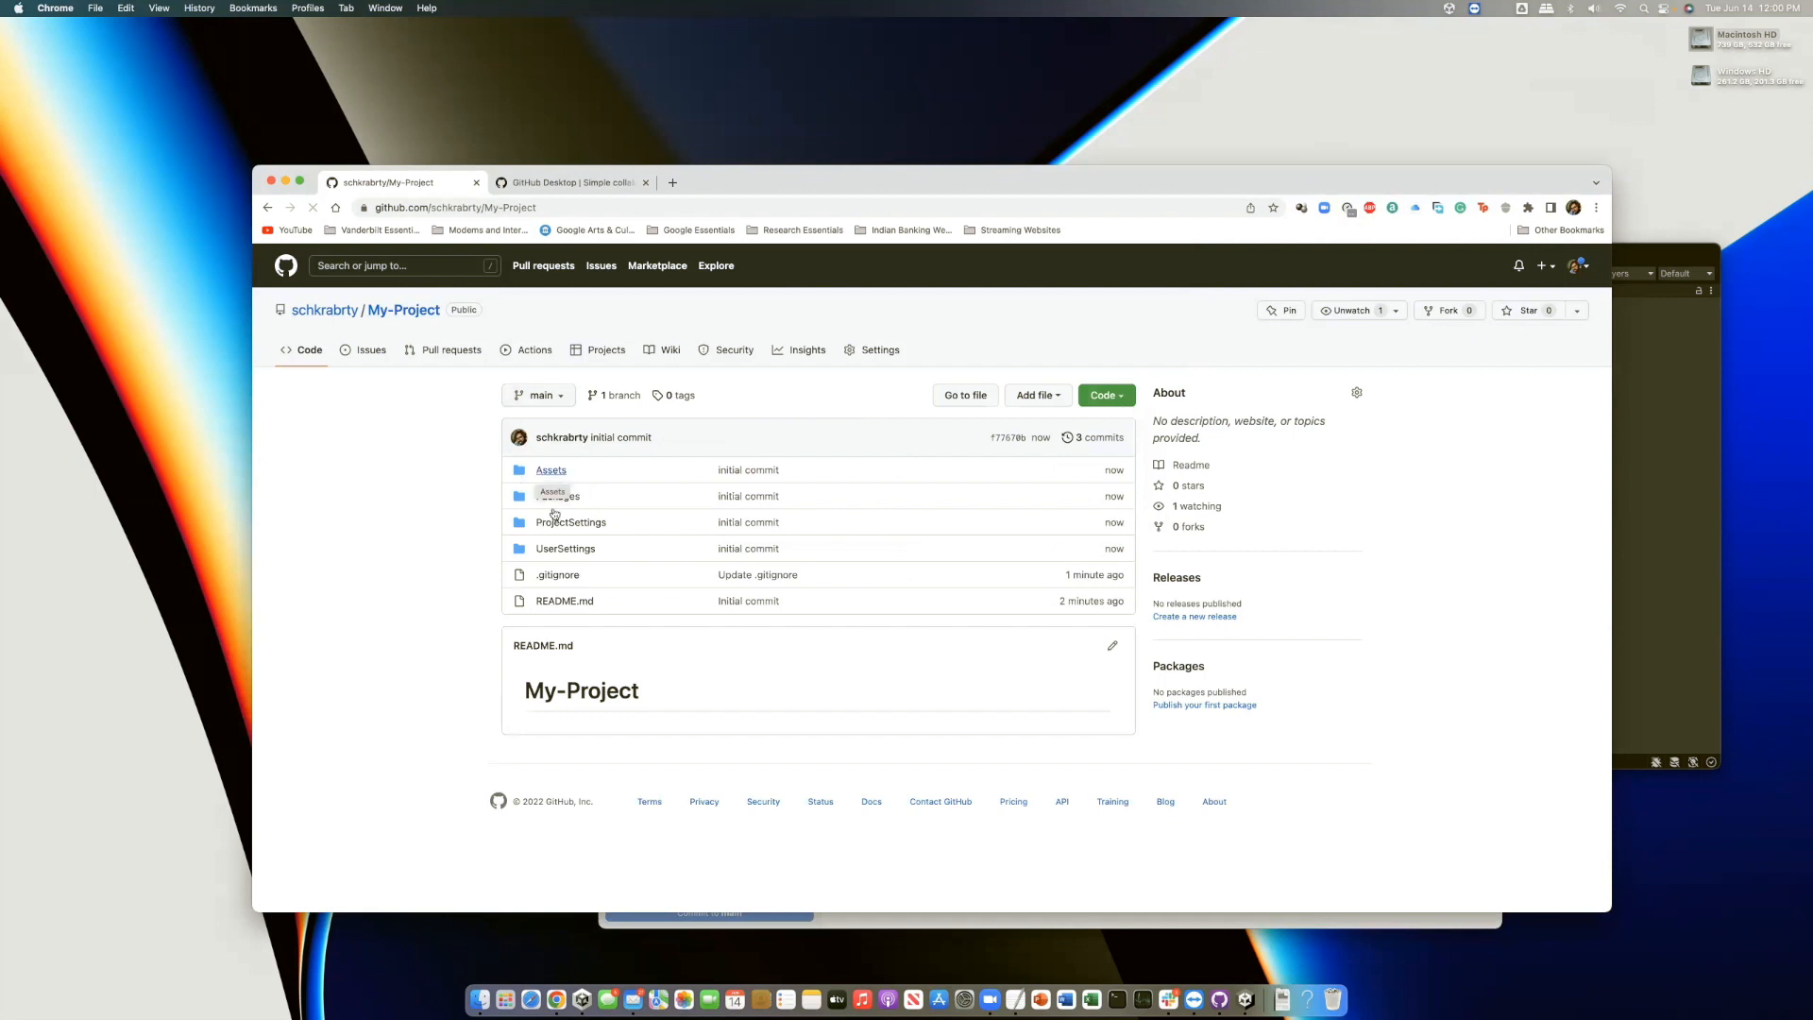